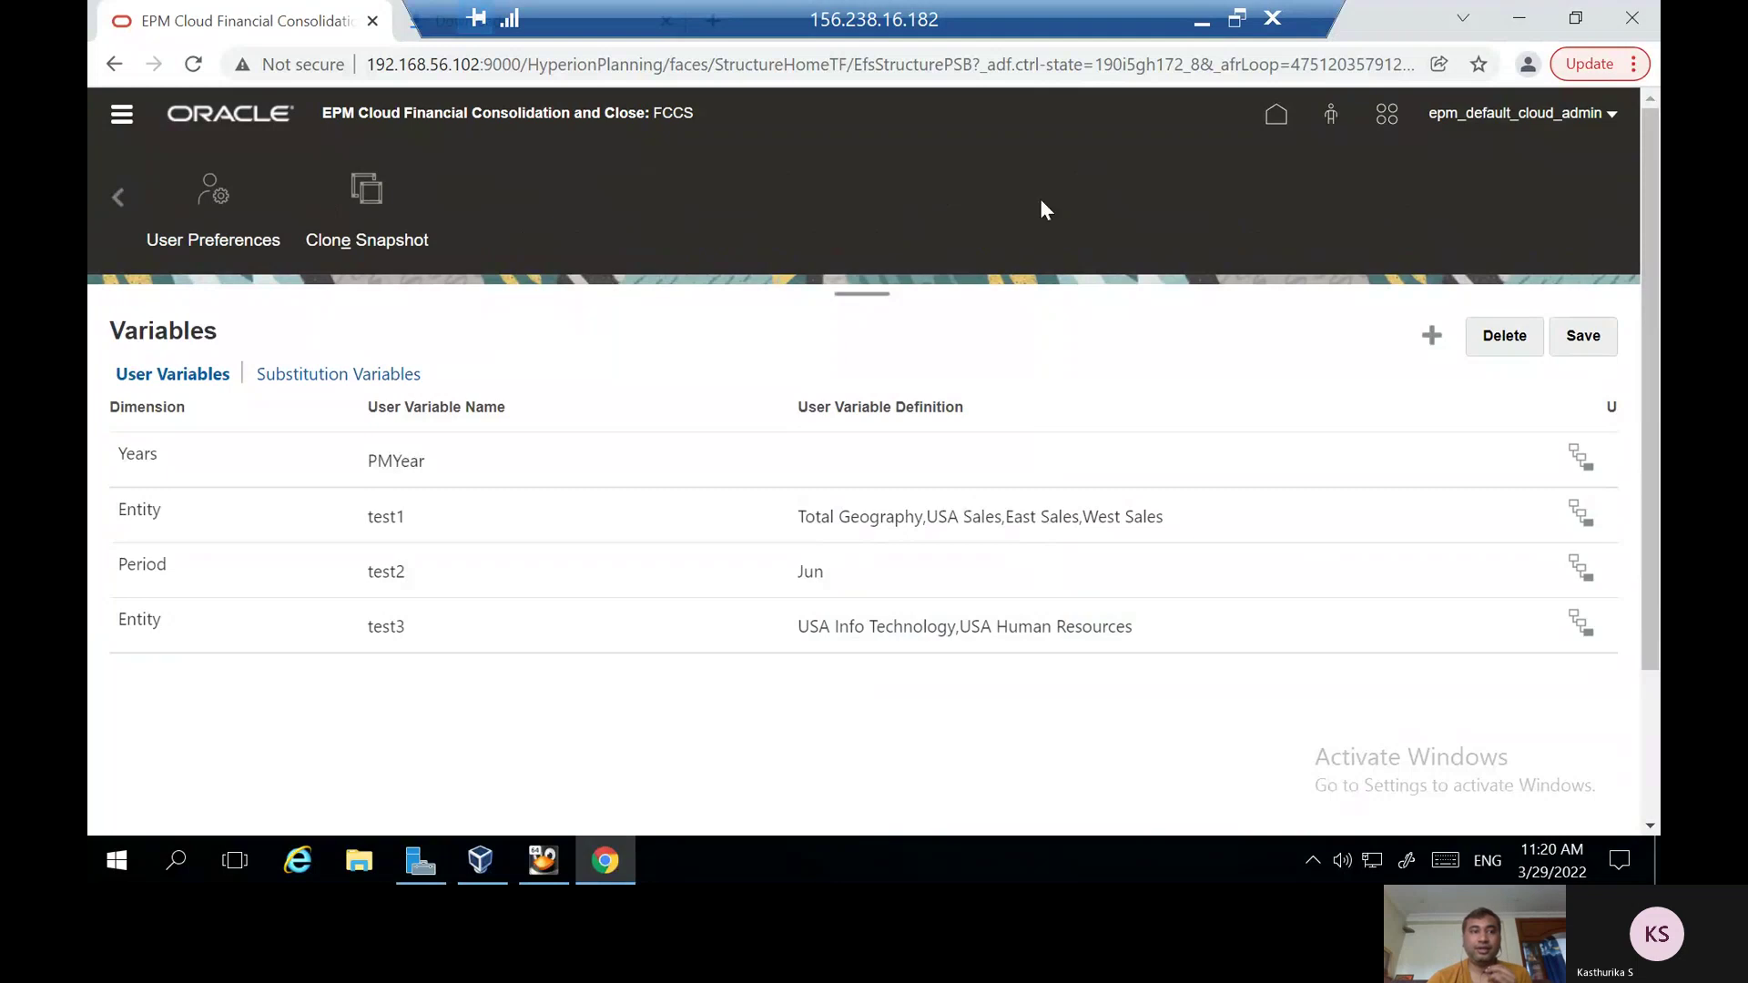
Open the user variable preferences and review the PowerPoint slide on using user variables in data forms
{"action": "left_click", "coordinate": [206, 206]}
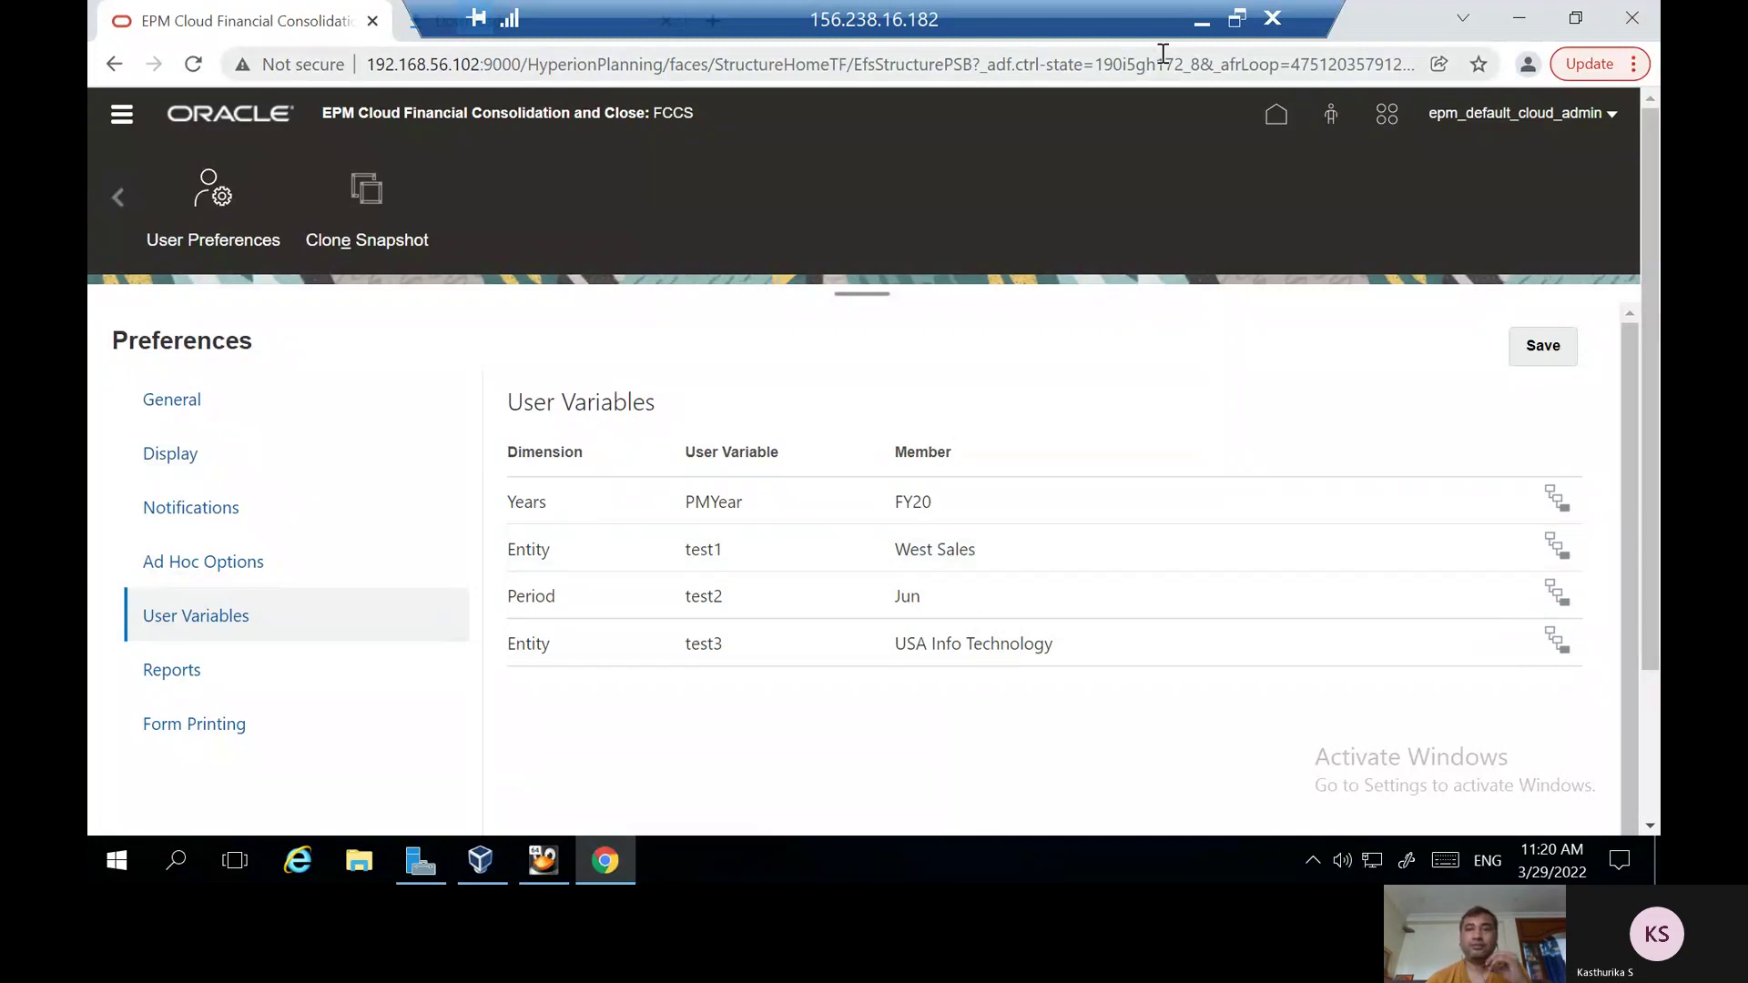
{"action": "left_click", "coordinate": [1203, 33]}
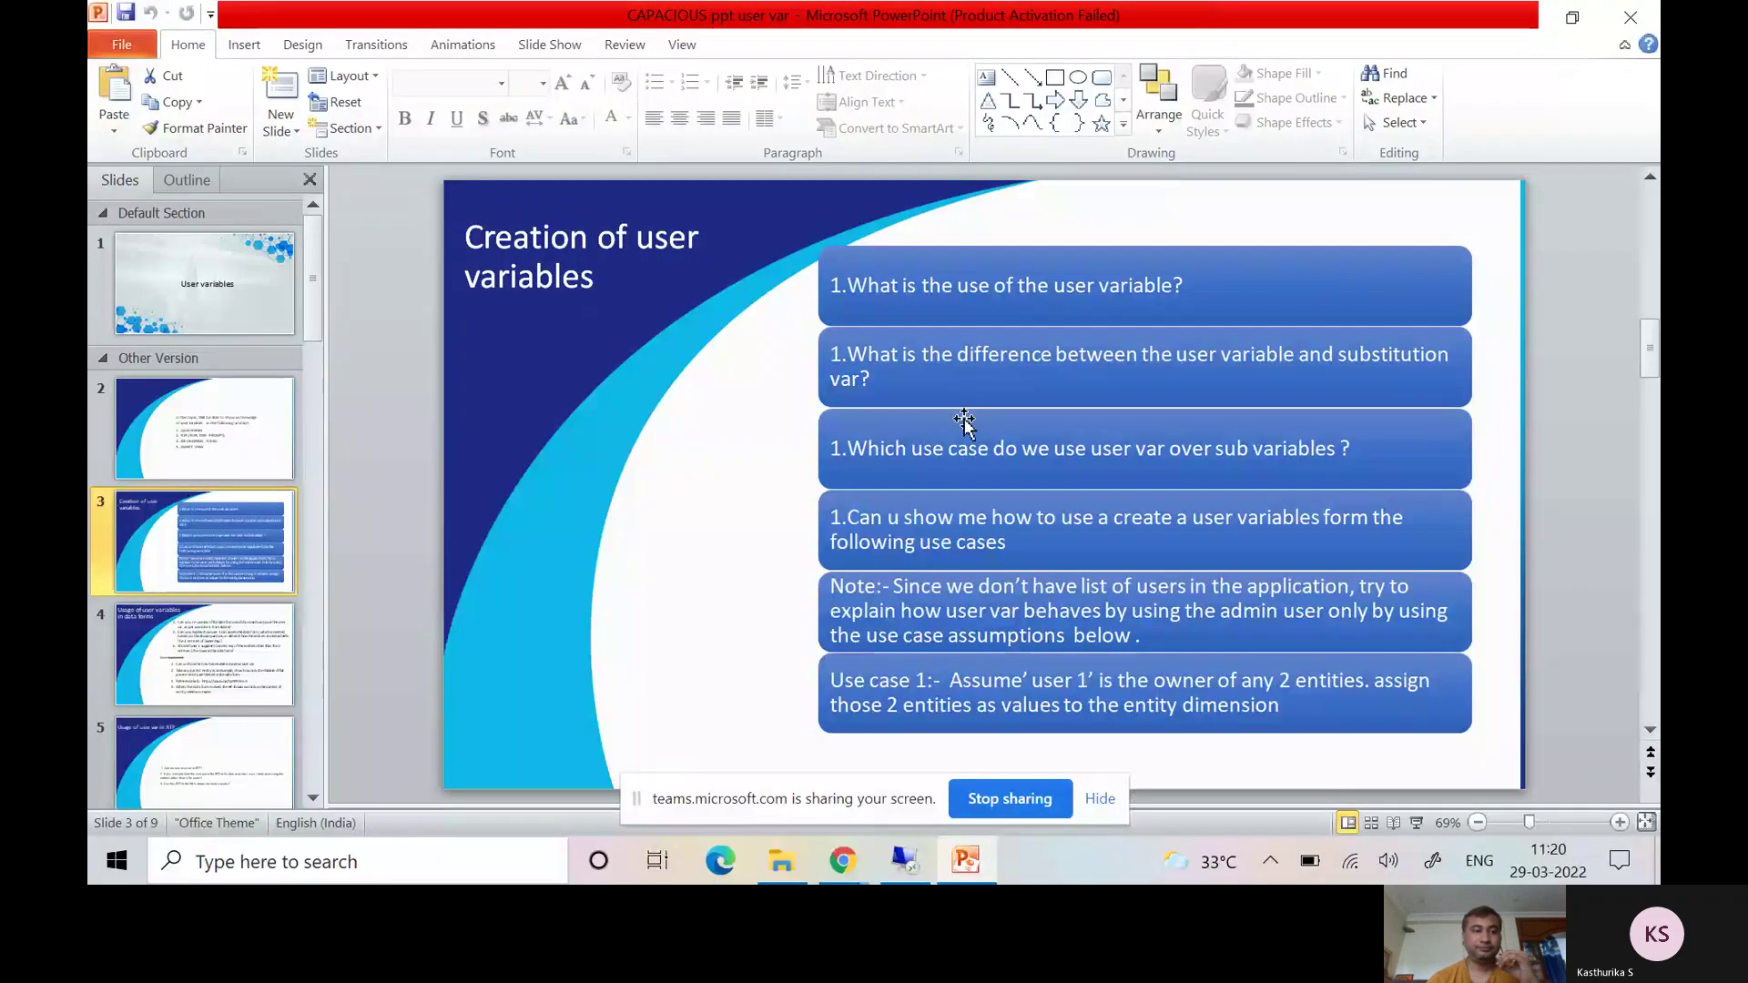
{"action": "left_click", "coordinate": [227, 636]}
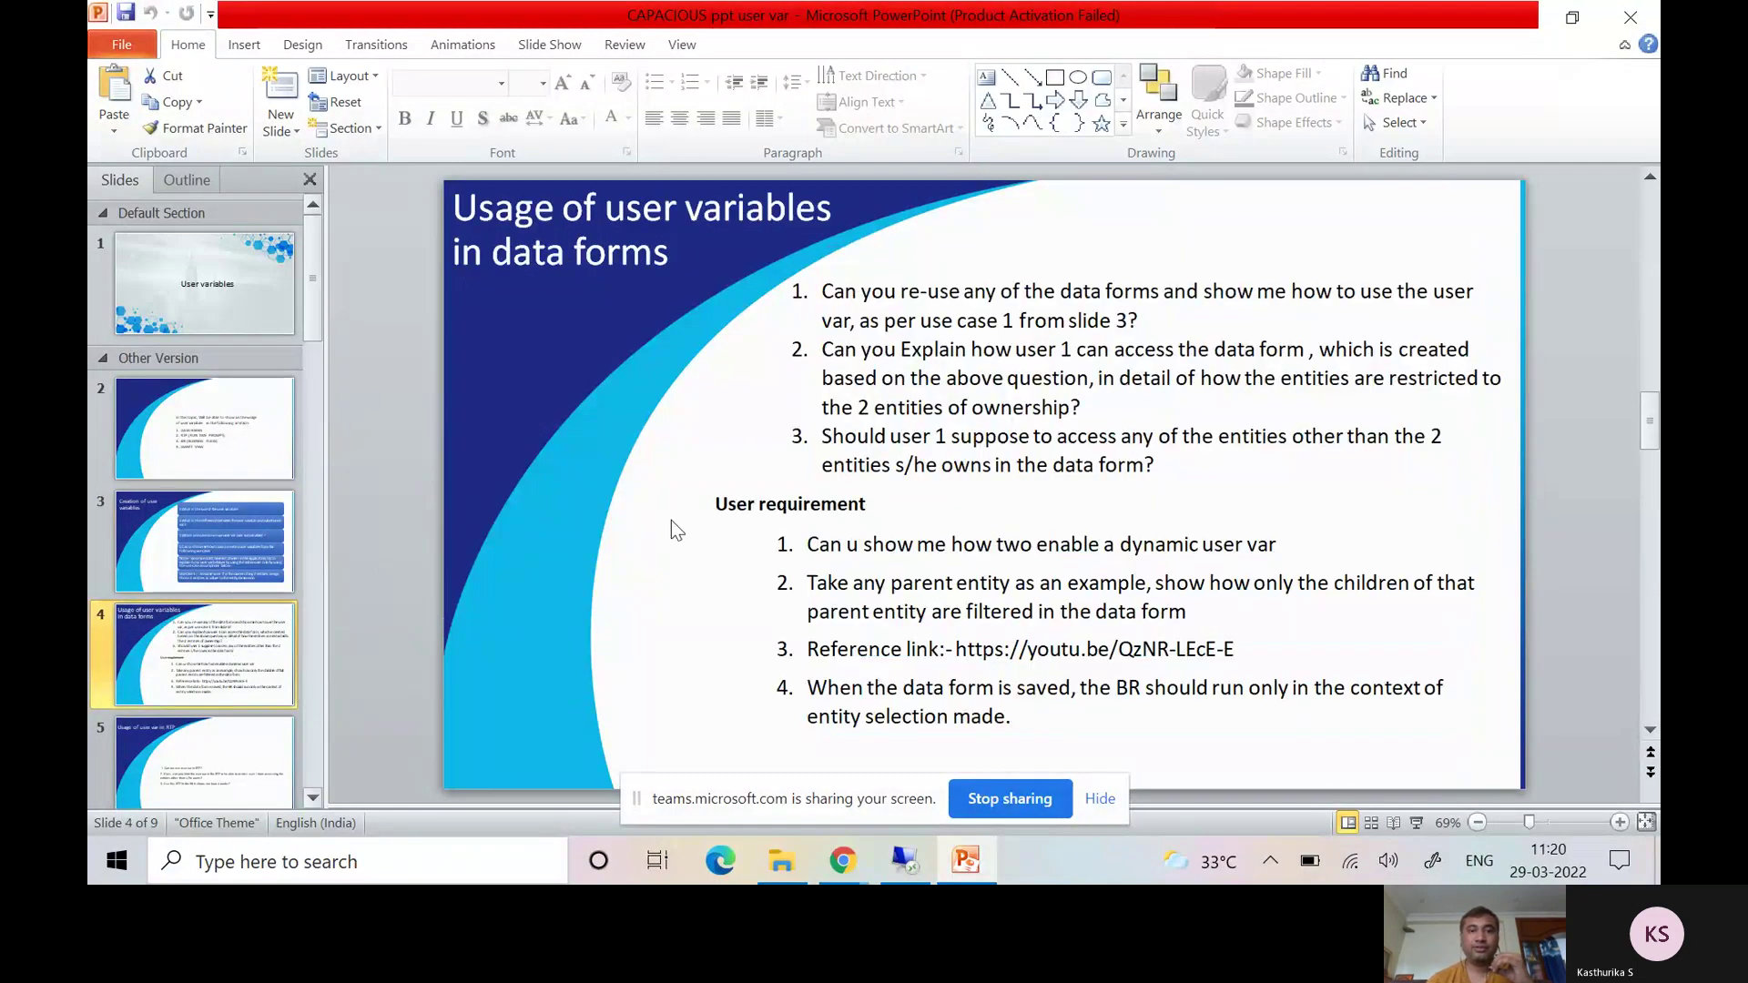
{"action": "left_click", "coordinate": [907, 861]}
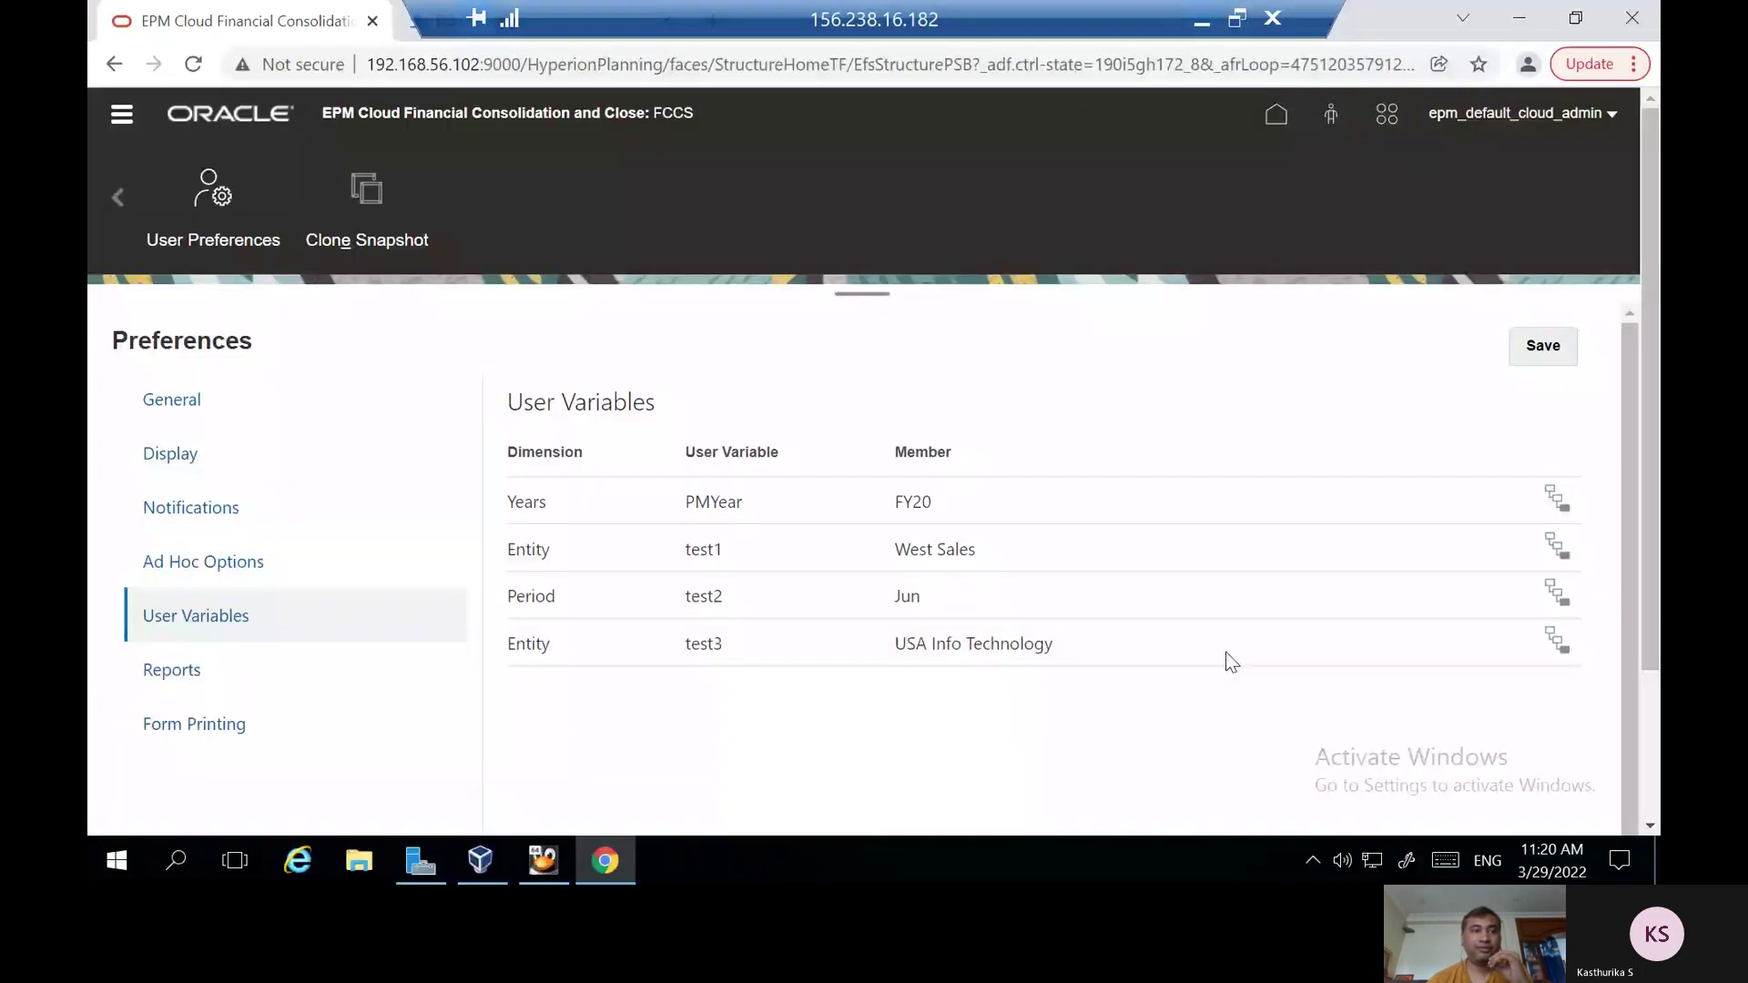
Open the test2 form from the Library's test folder for editing in form management
{"action": "left_click", "coordinate": [1059, 353]}
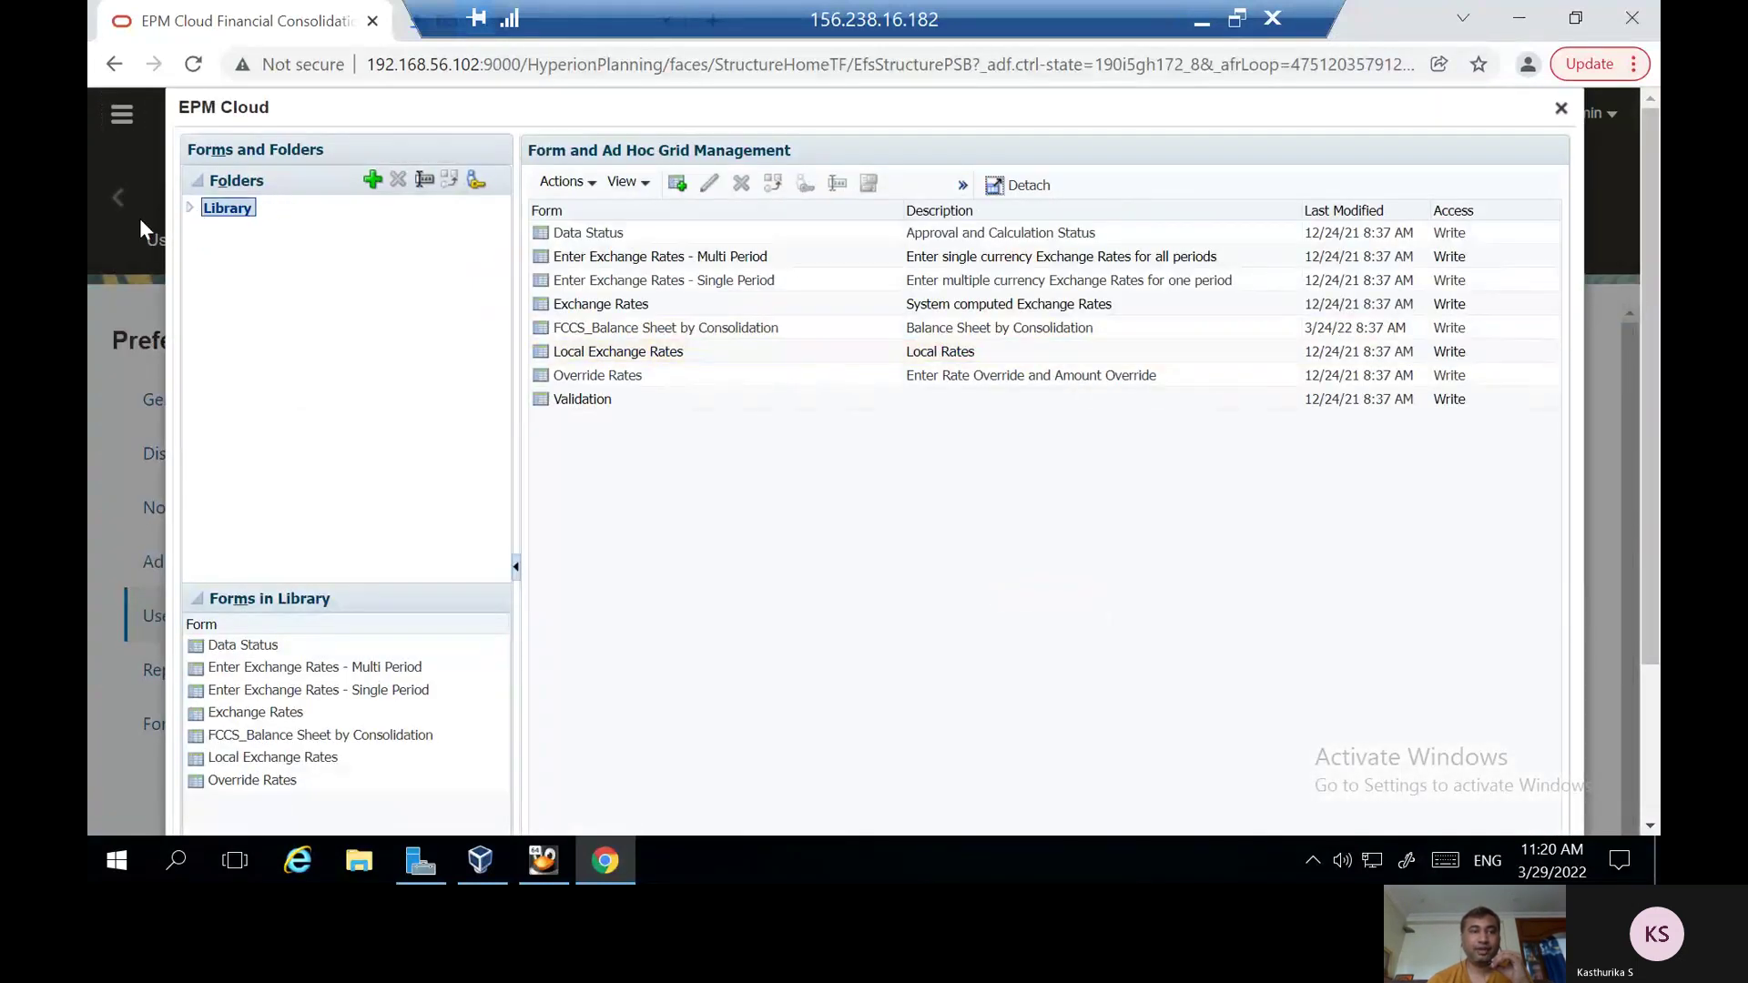
{"action": "left_click", "coordinate": [192, 208]}
{"action": "left_click", "coordinate": [235, 289]}
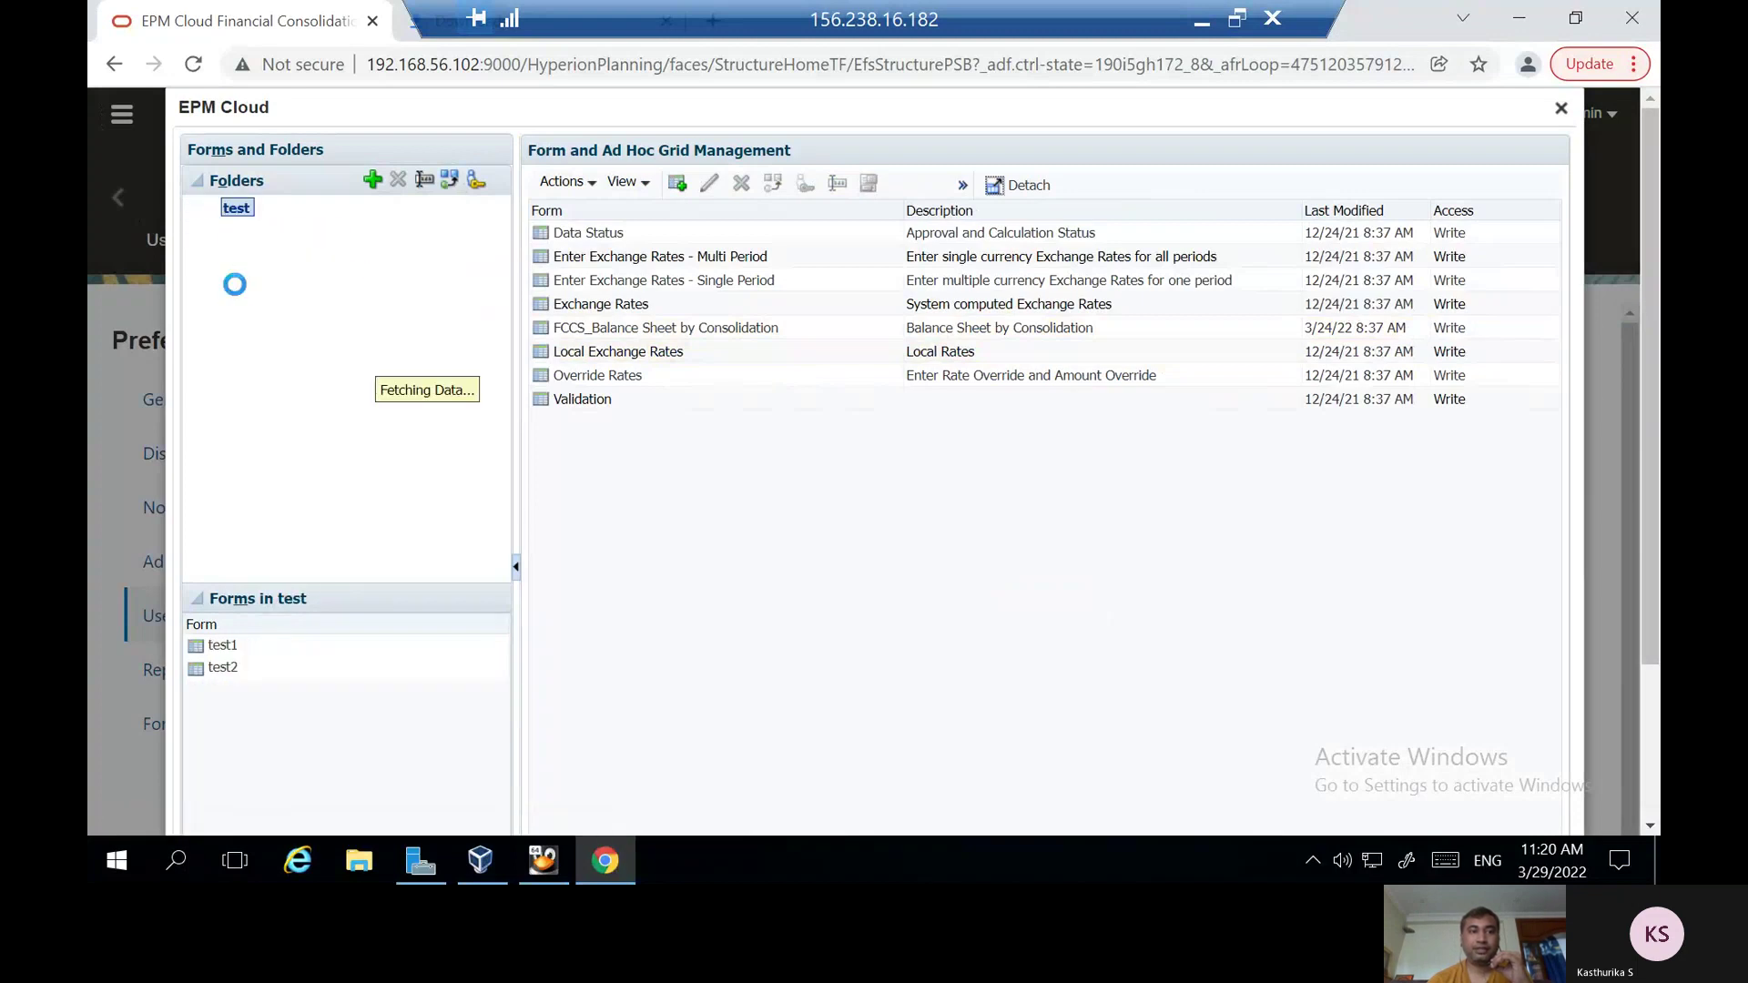
{"action": "left_click", "coordinate": [580, 258]}
{"action": "left_click", "coordinate": [581, 259]}
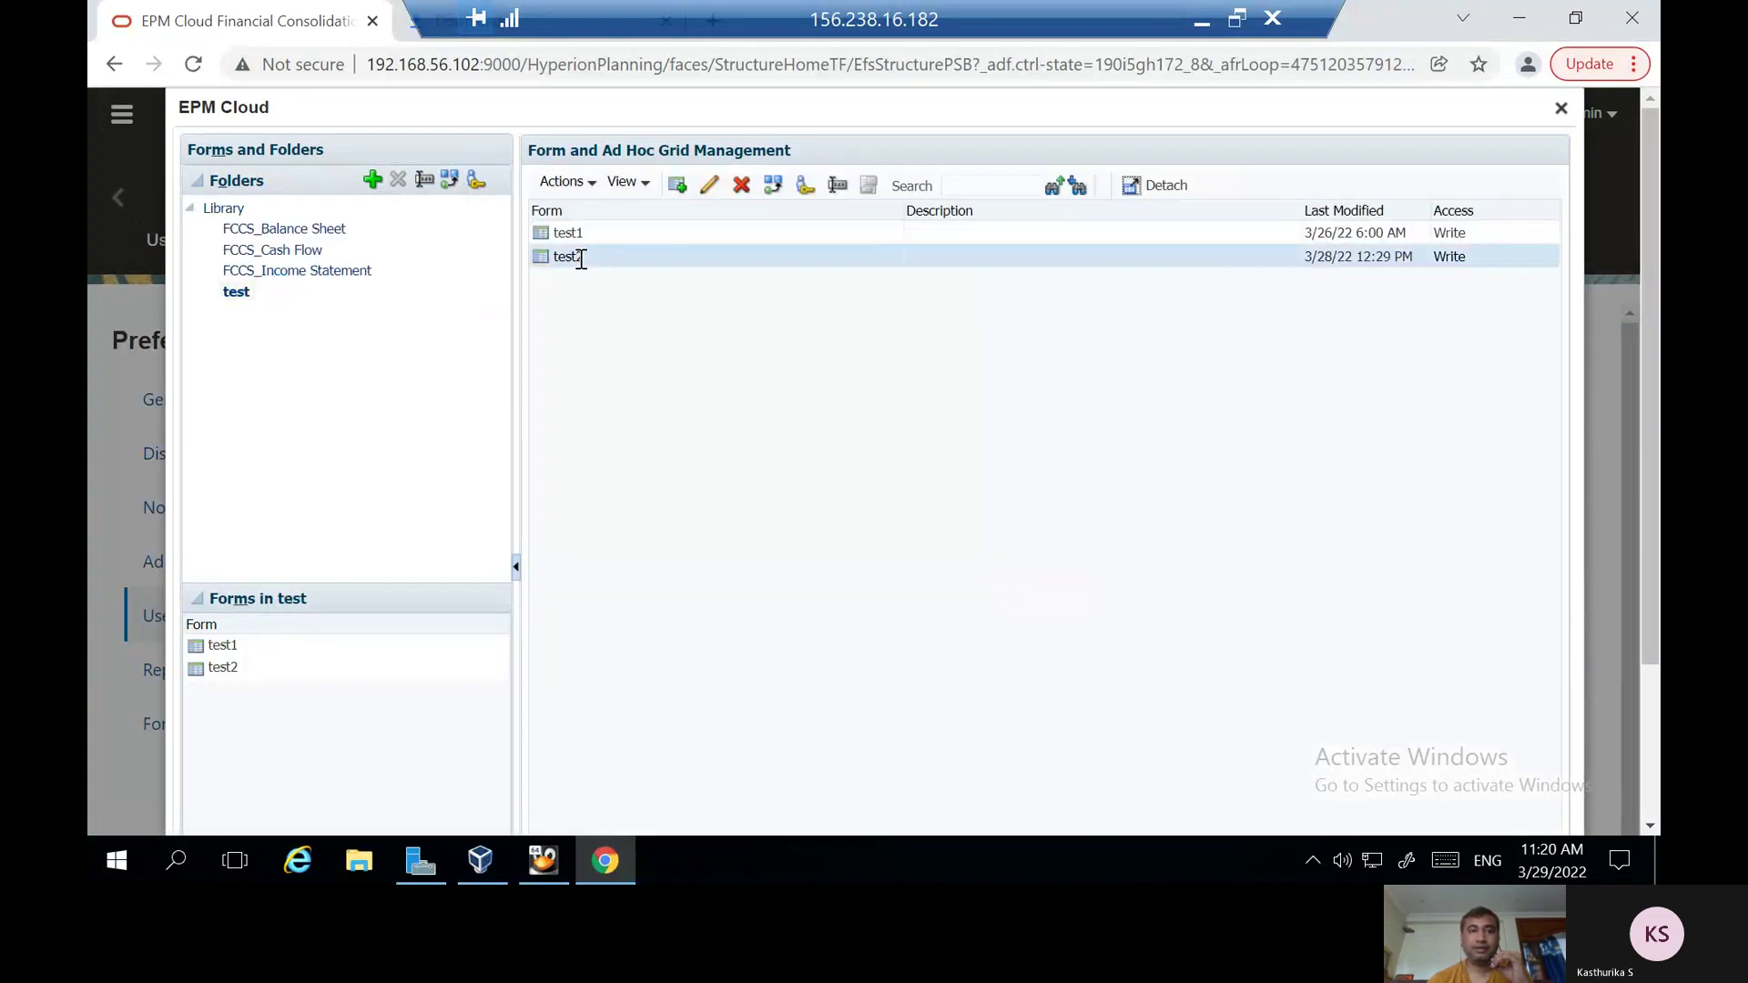
{"action": "left_click", "coordinate": [711, 188]}
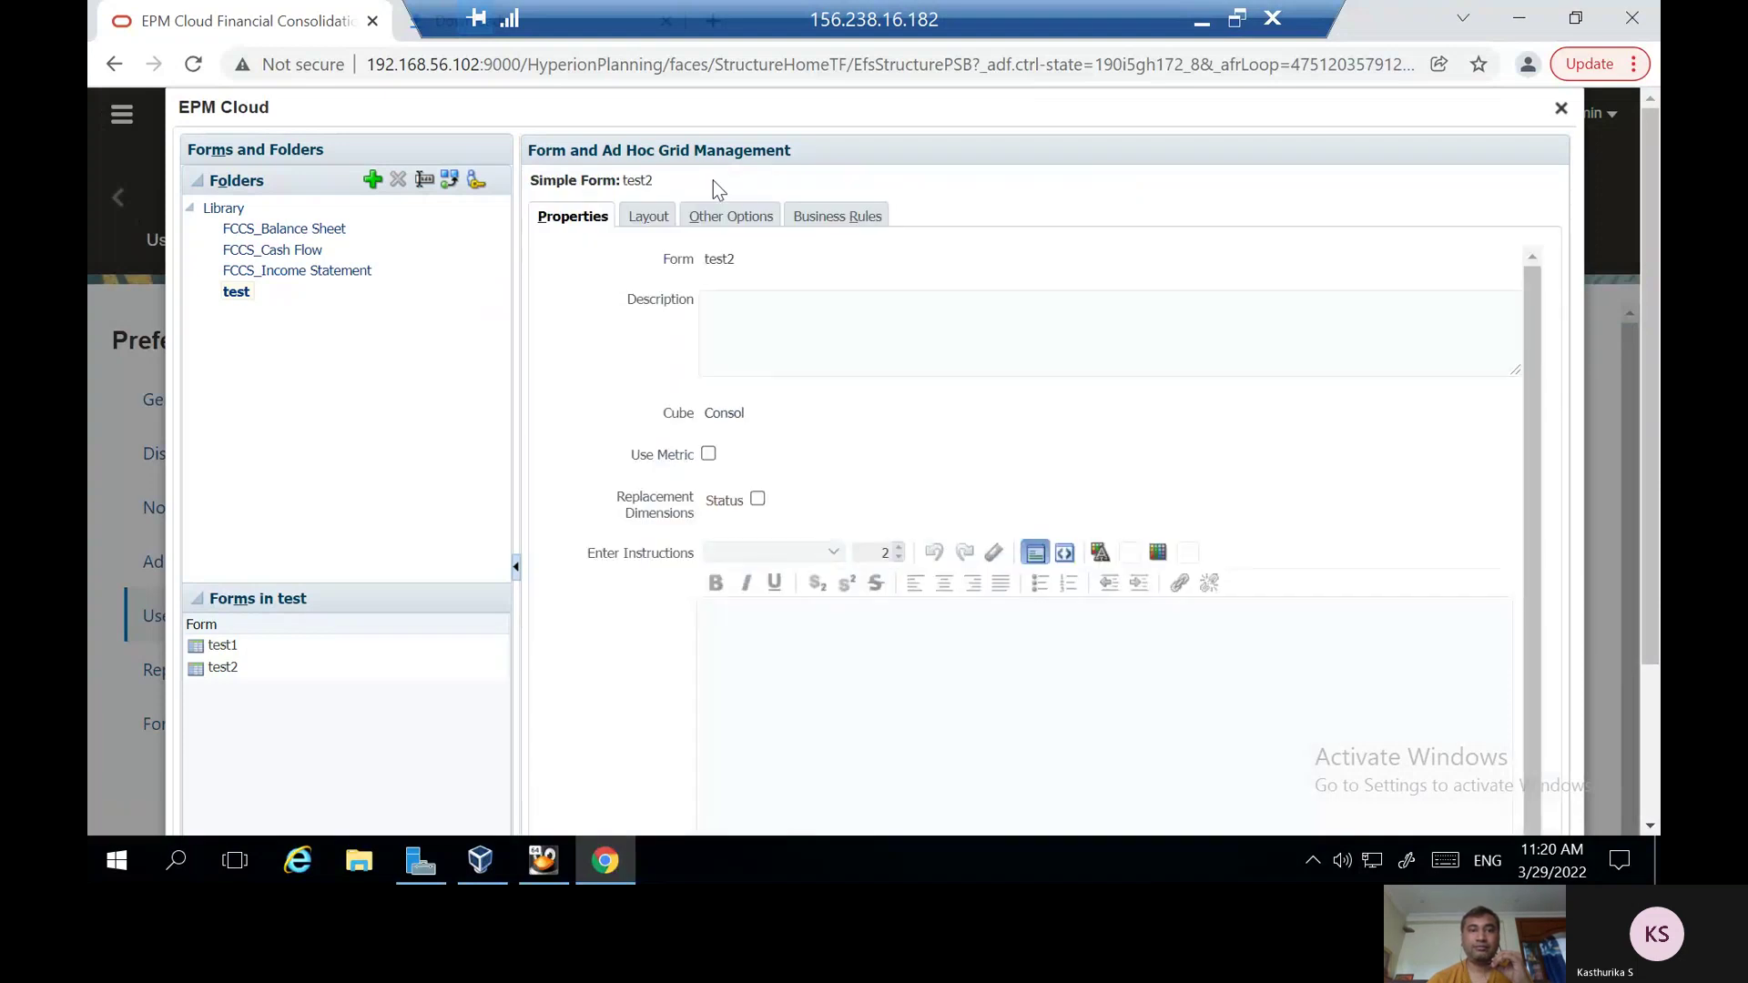
Examine the test2 form's column layout and the user variables available for its Entity dimension, and close form management without changes
{"action": "left_click", "coordinate": [638, 225]}
{"action": "scroll", "coordinate": [1046, 592], "scroll_direction": "down", "scroll_amount": 3}
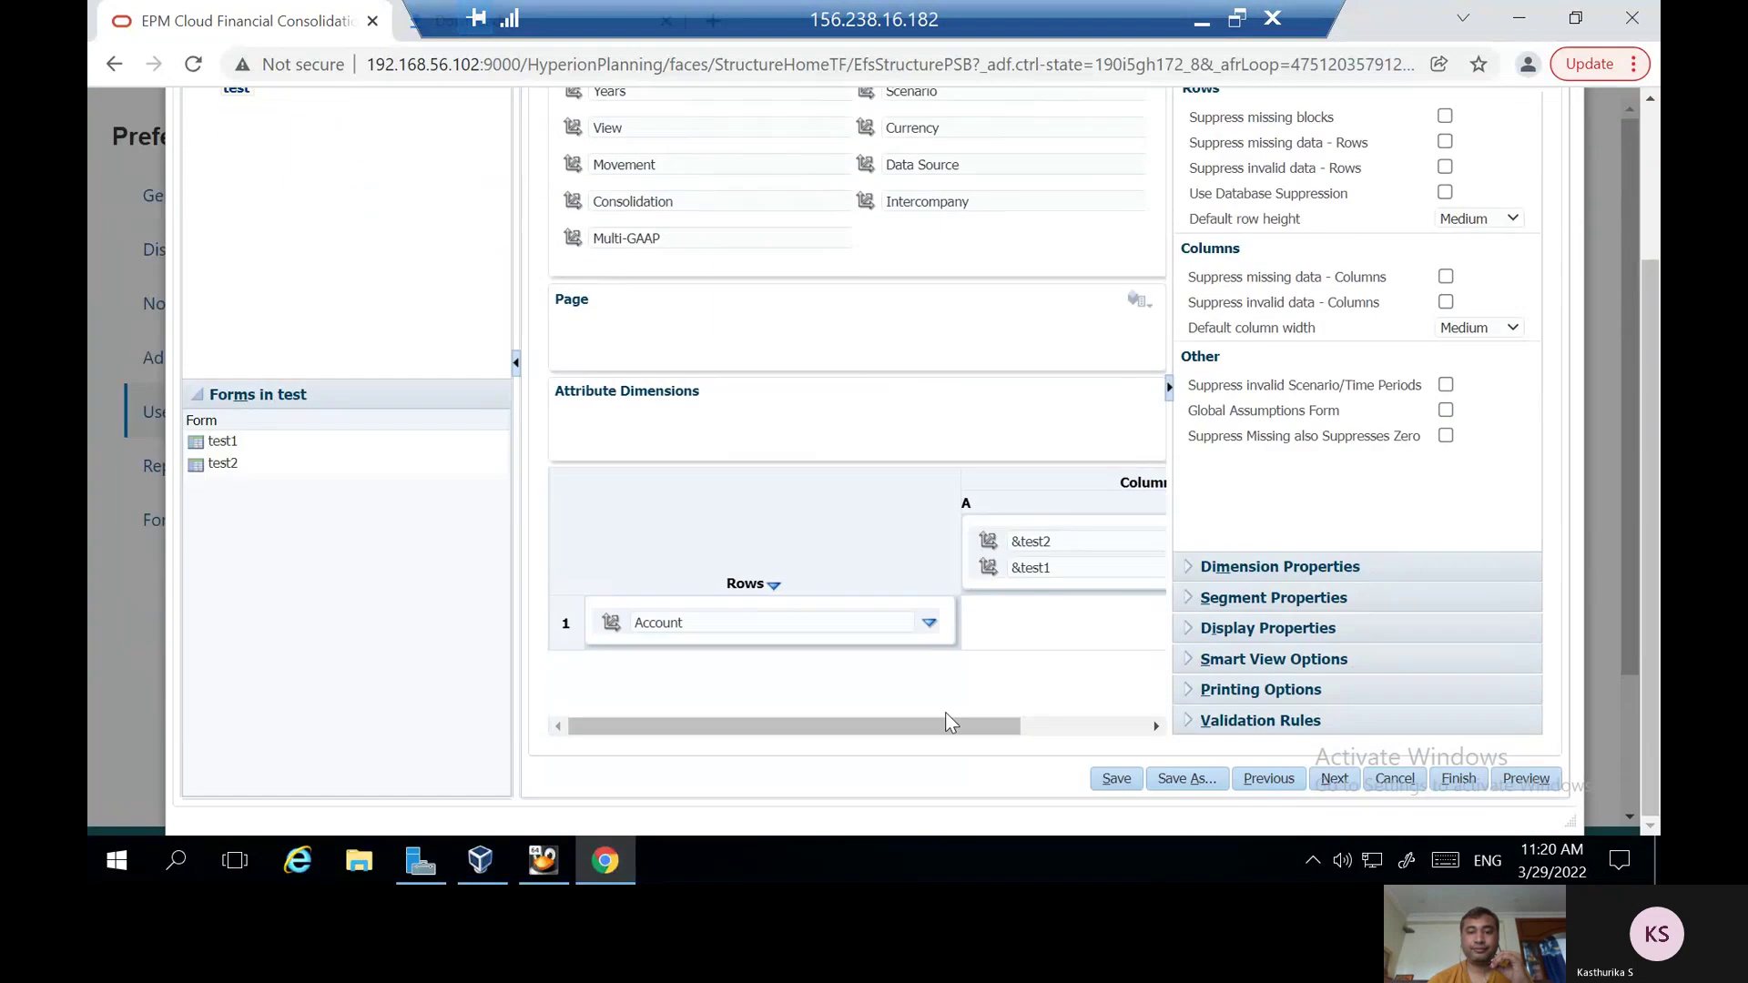
{"action": "left_click_drag", "start_coordinate": [940, 733], "coordinate": [1087, 728]}
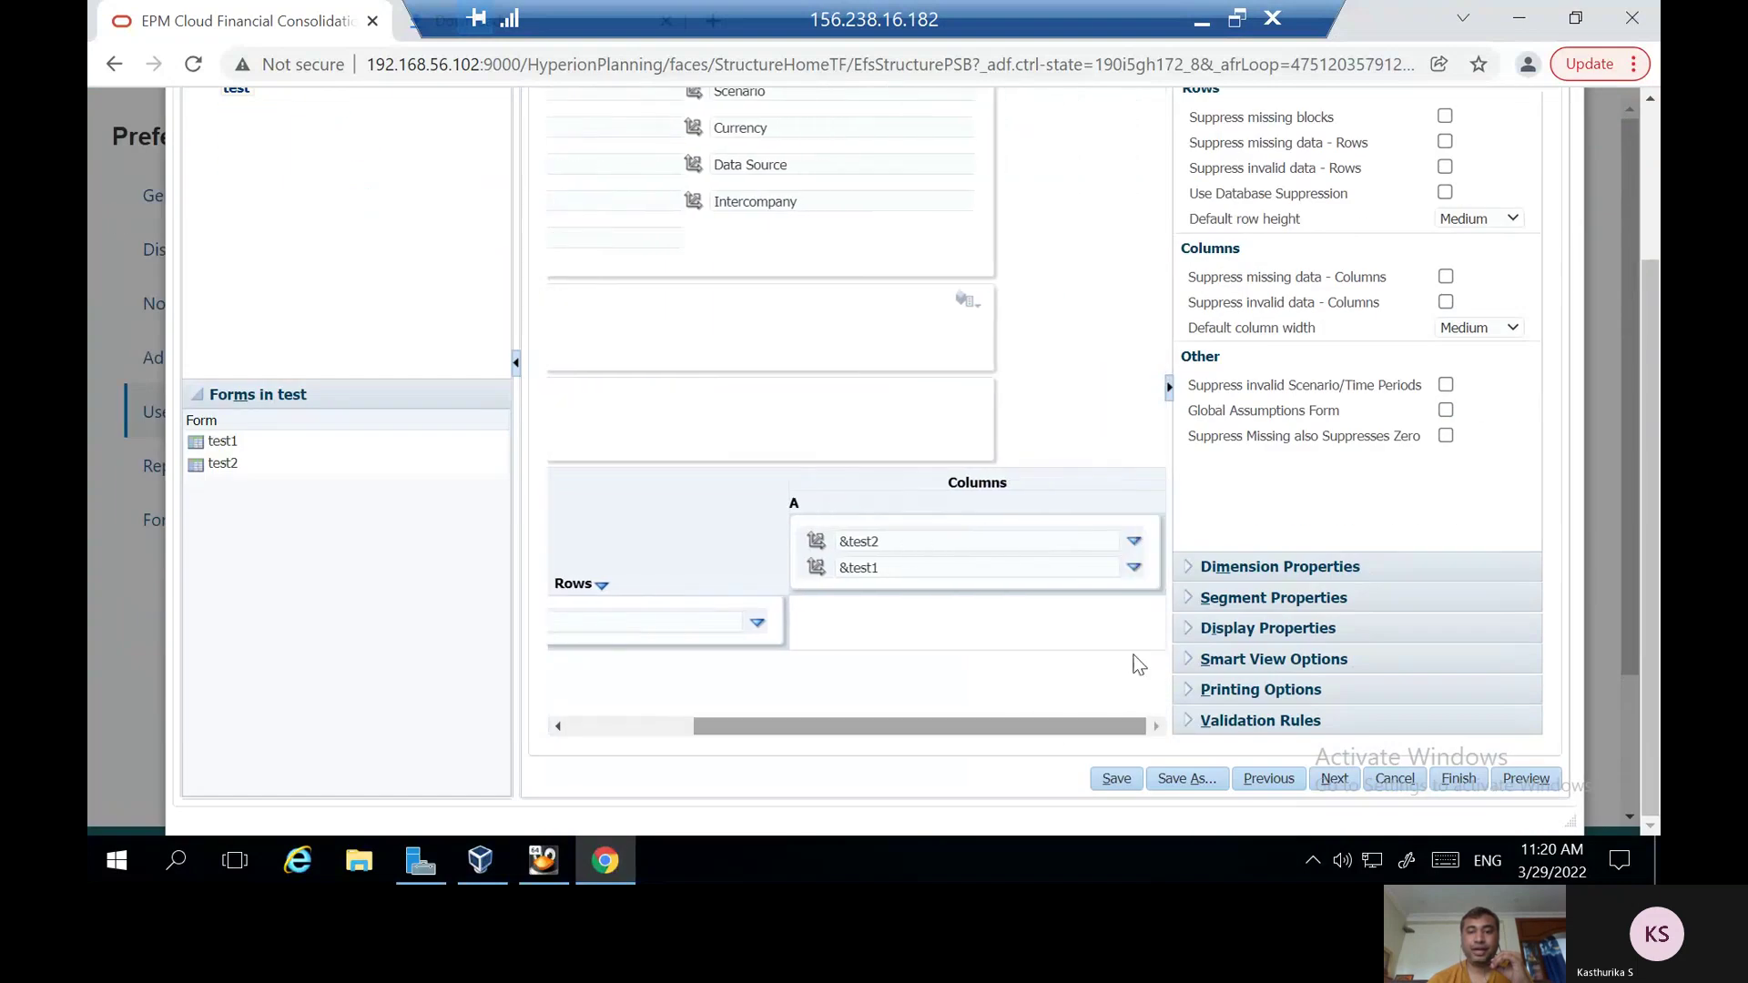
{"action": "left_click", "coordinate": [1134, 568]}
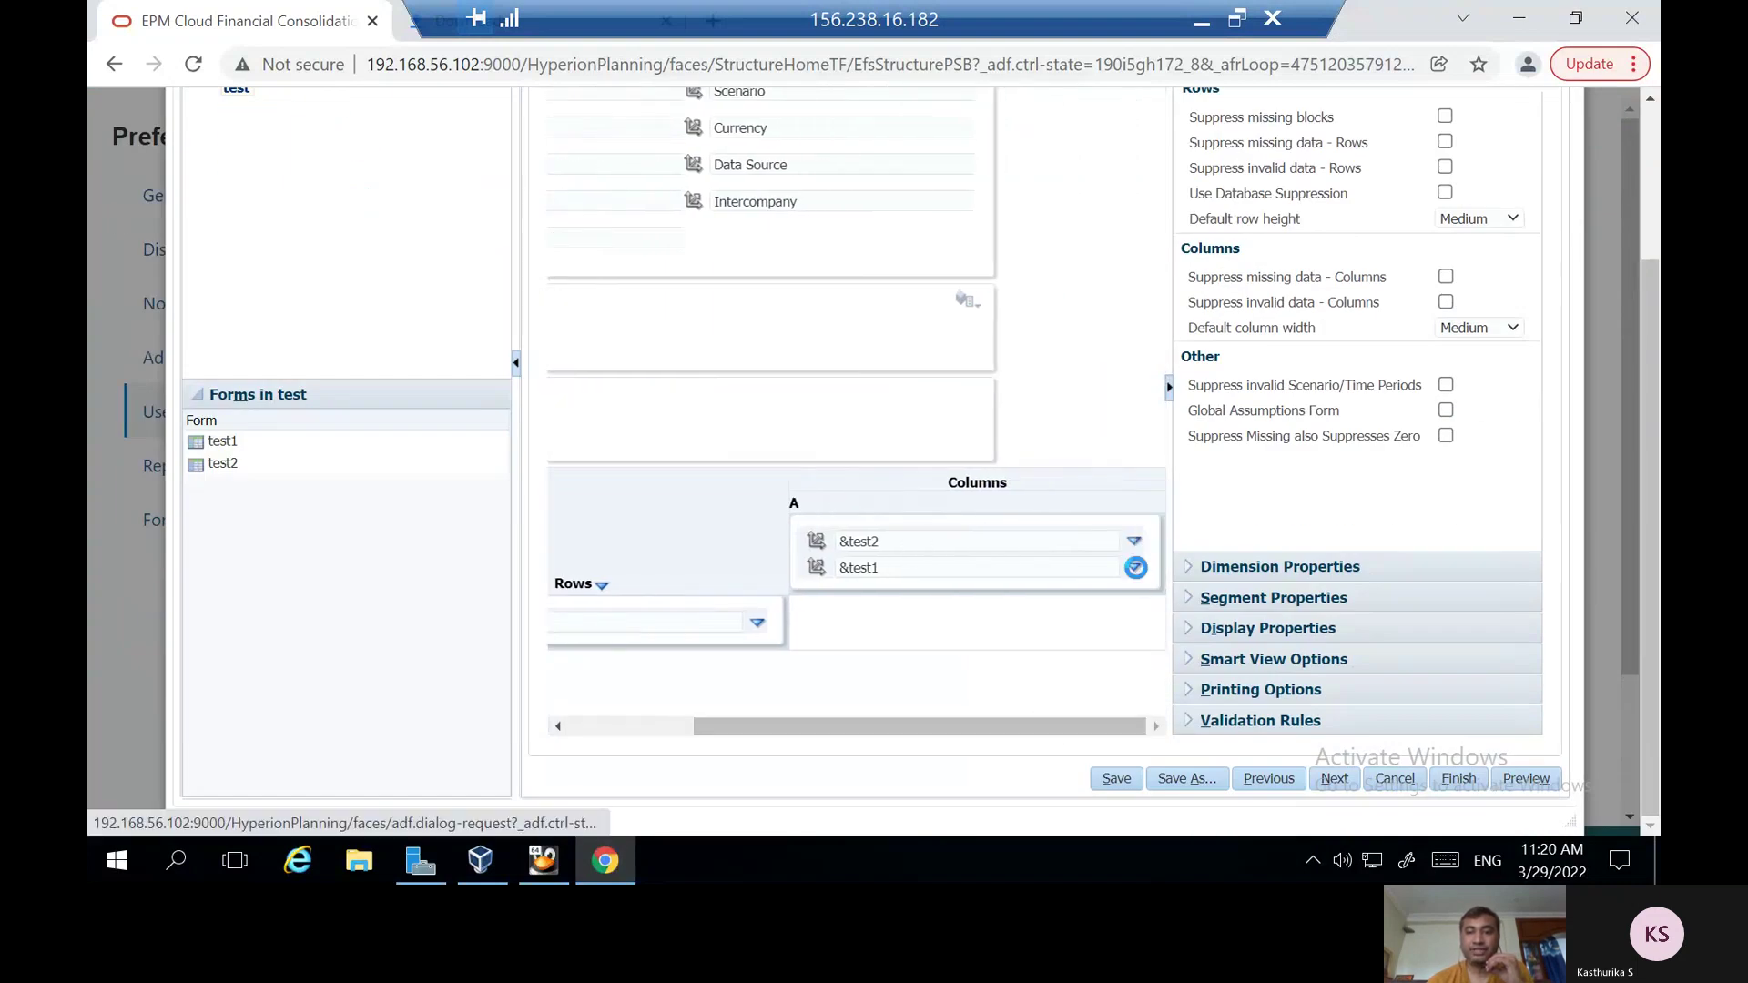
{"action": "left_click", "coordinate": [1175, 569]}
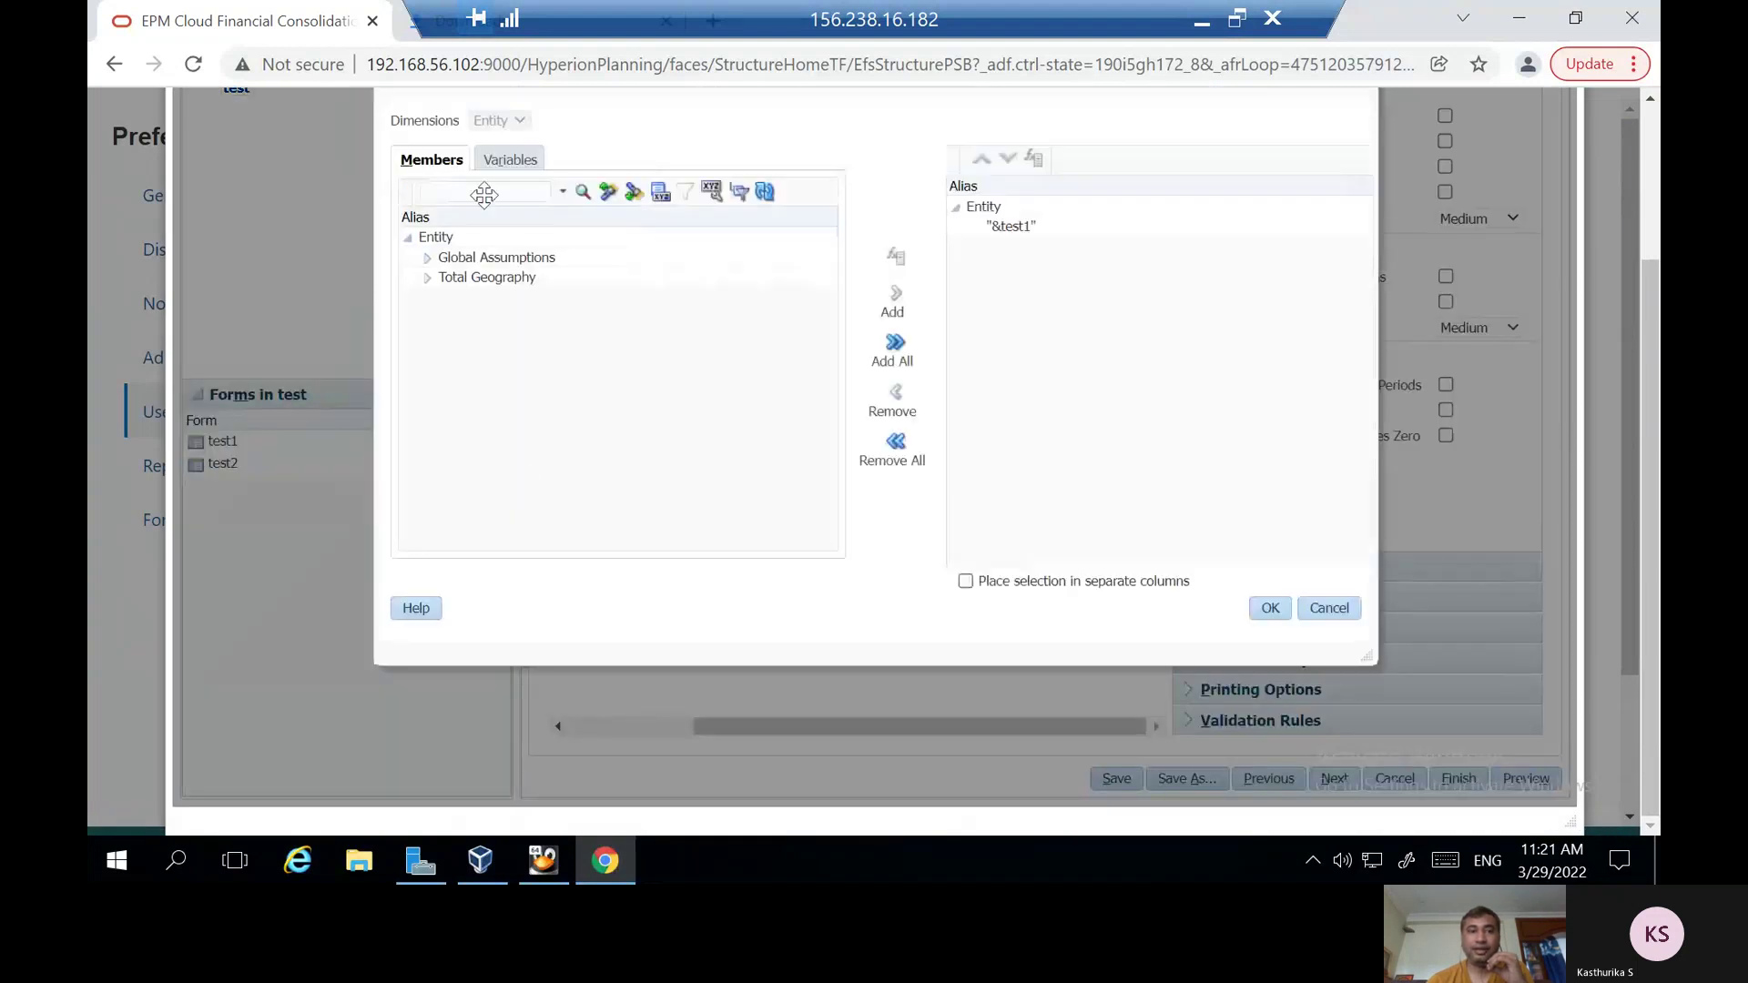
{"action": "left_click", "coordinate": [522, 162]}
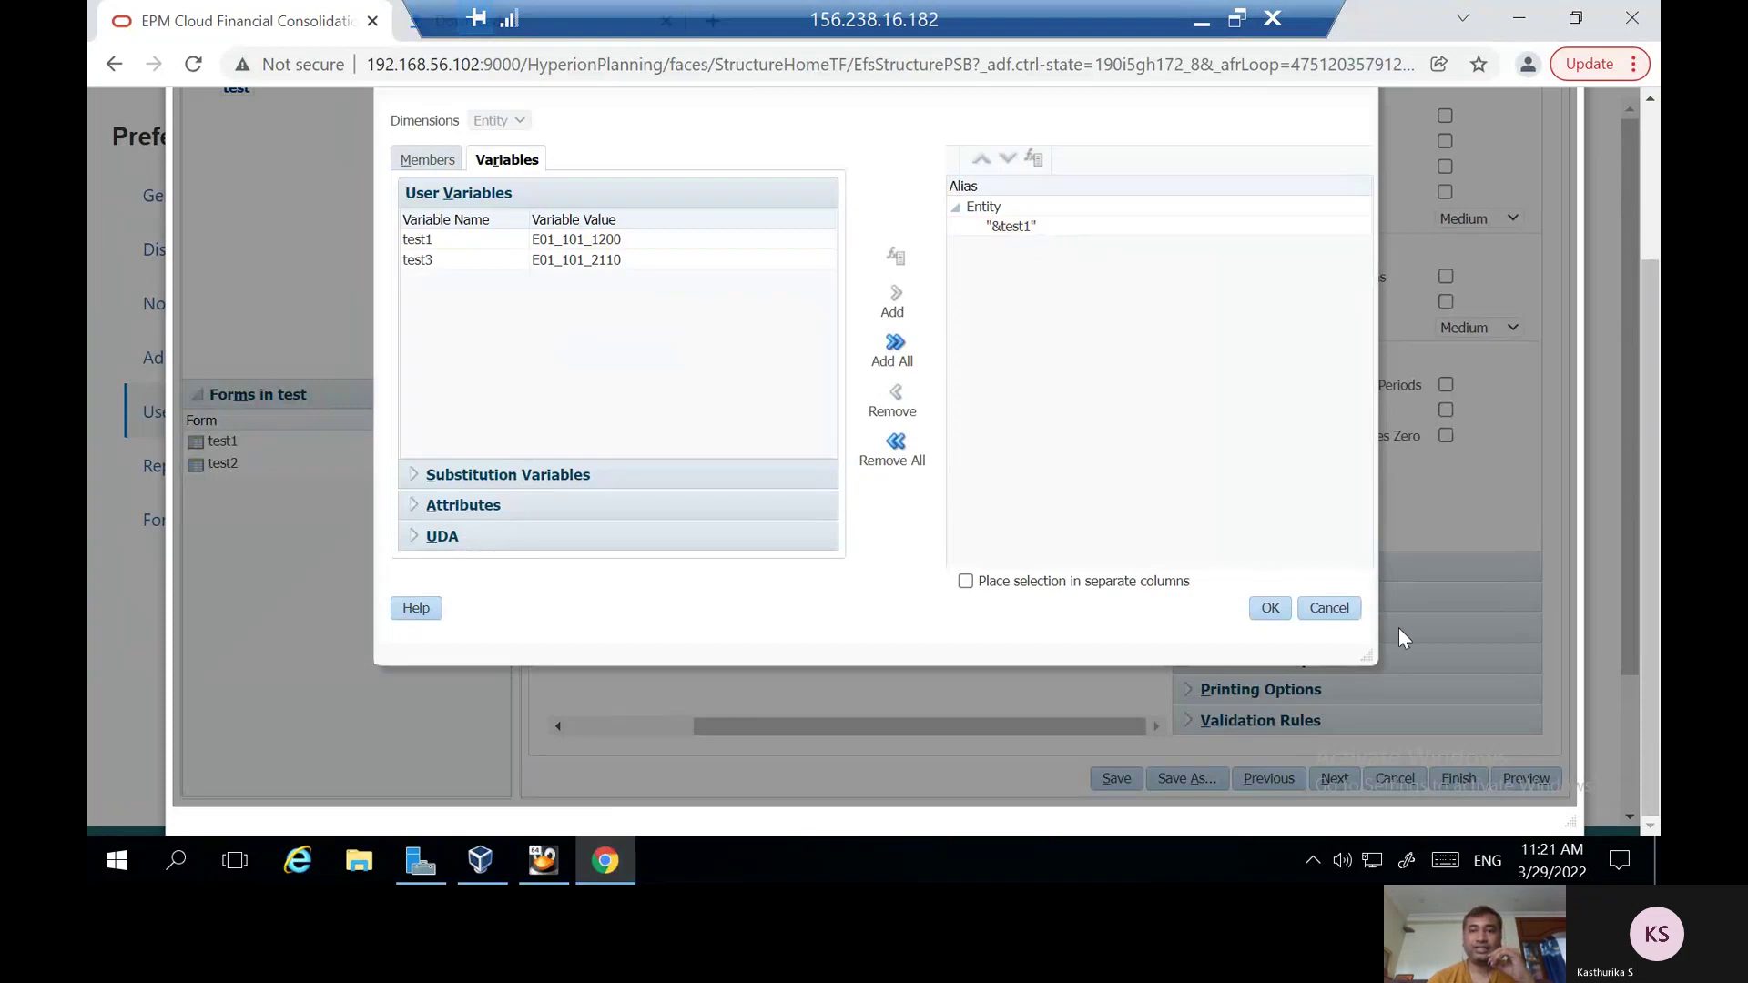
{"action": "left_click", "coordinate": [1335, 606]}
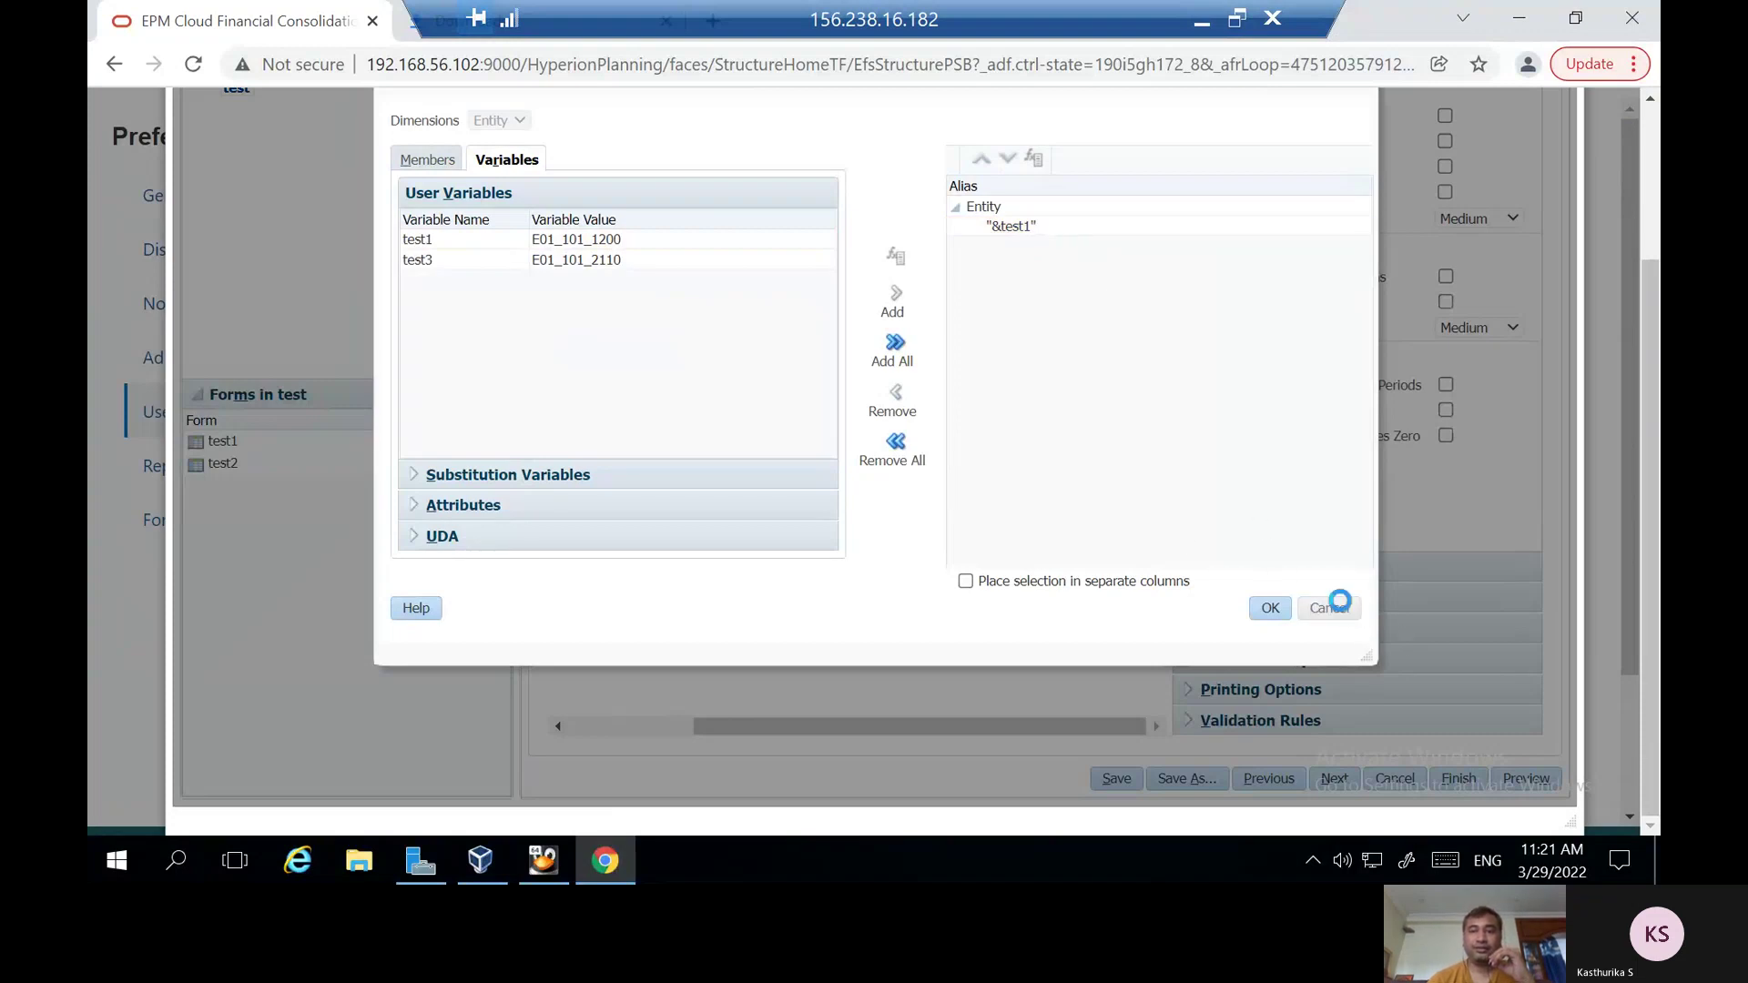
{"action": "scroll", "coordinate": [1105, 507], "scroll_direction": "up", "scroll_amount": 2}
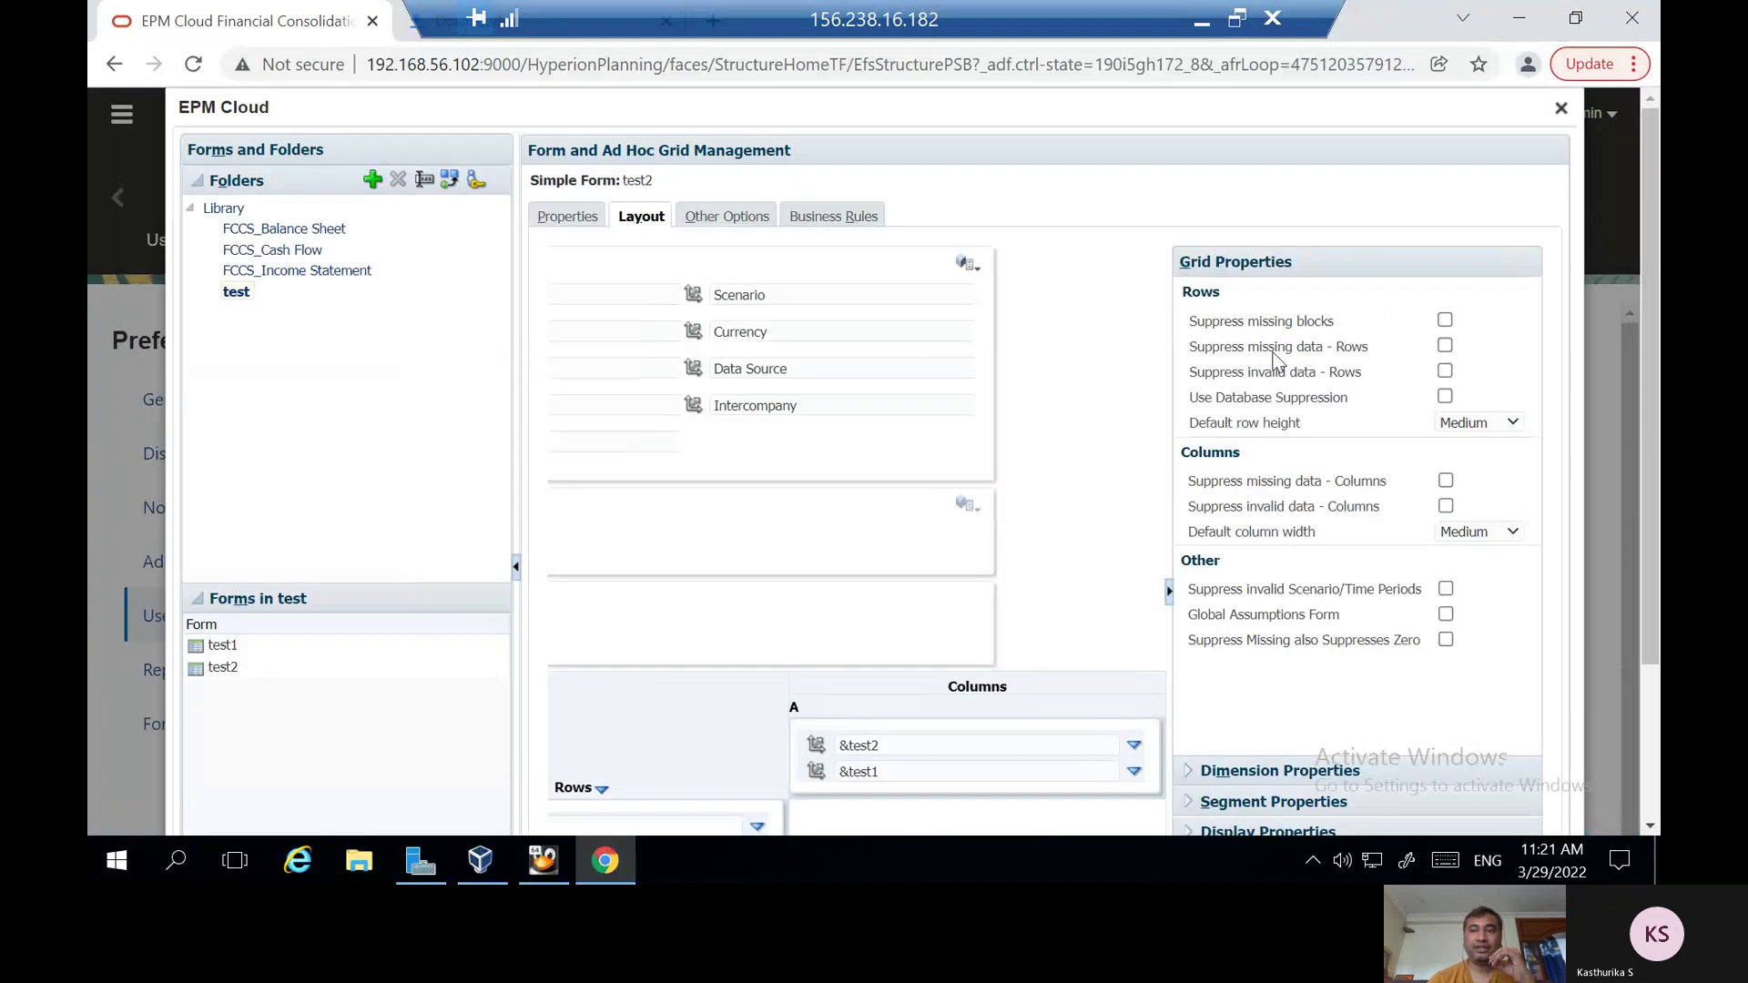
{"action": "left_click", "coordinate": [1560, 109]}
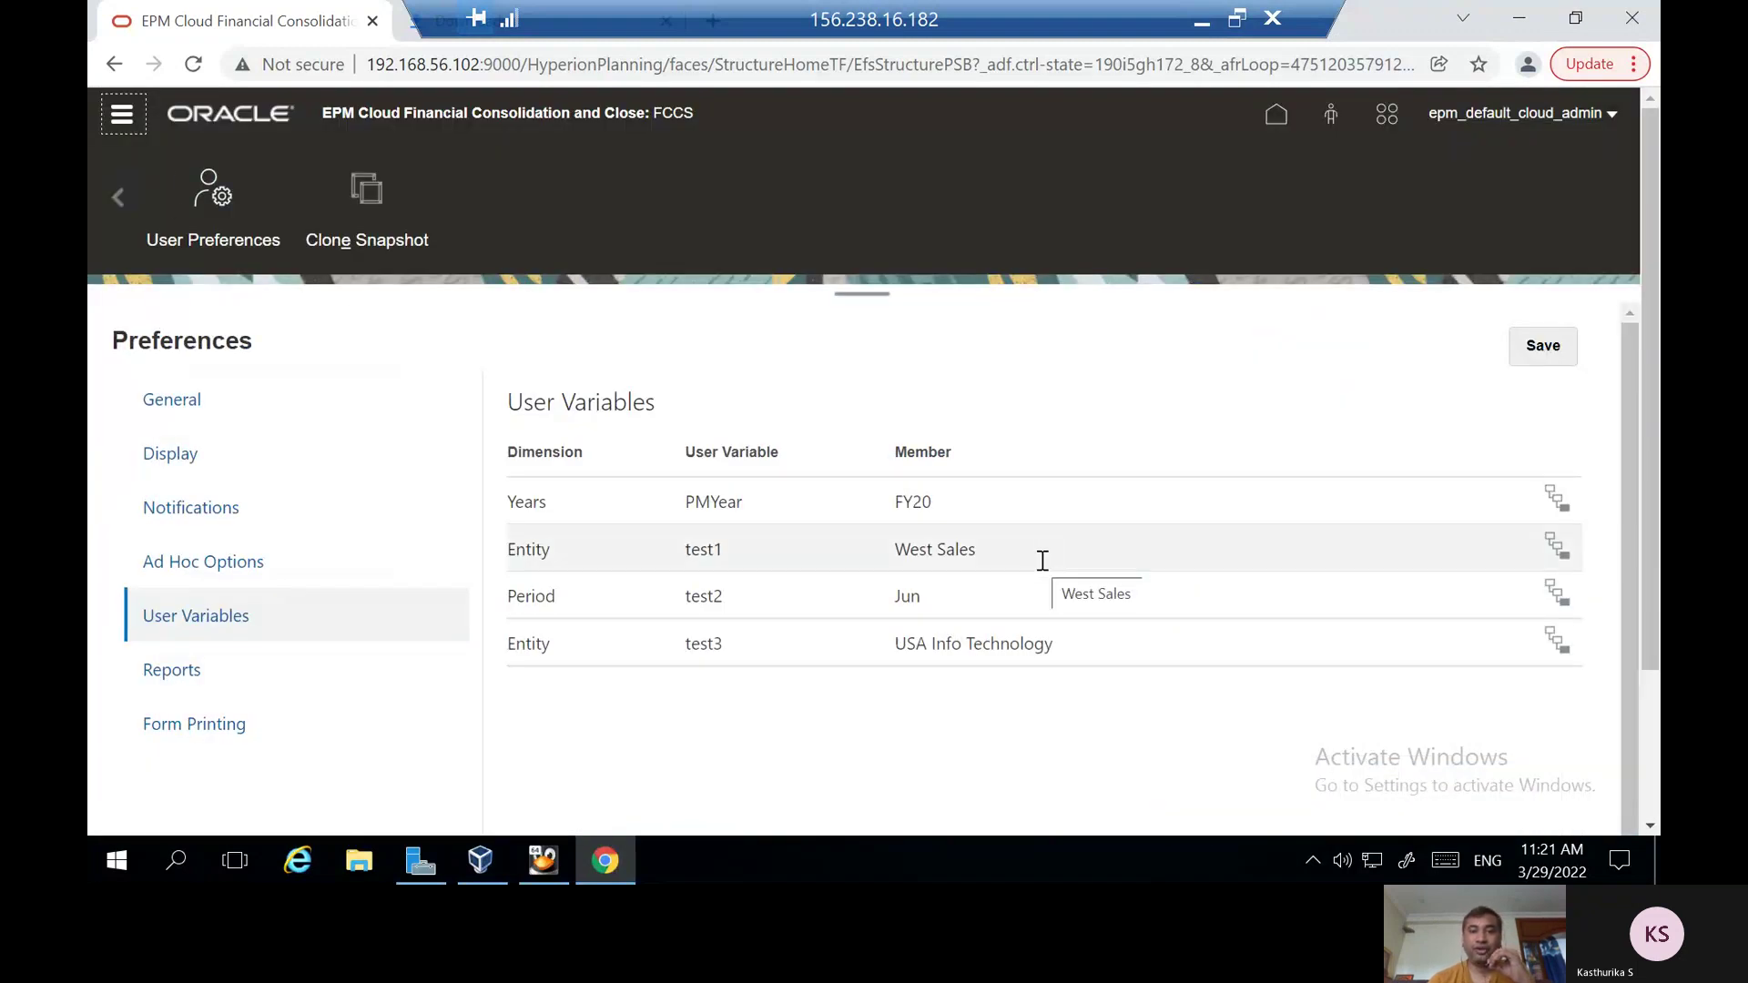
Set the member of the test1 user variable to Entity, the top of the Entity dimension
{"action": "left_click", "coordinate": [1557, 549]}
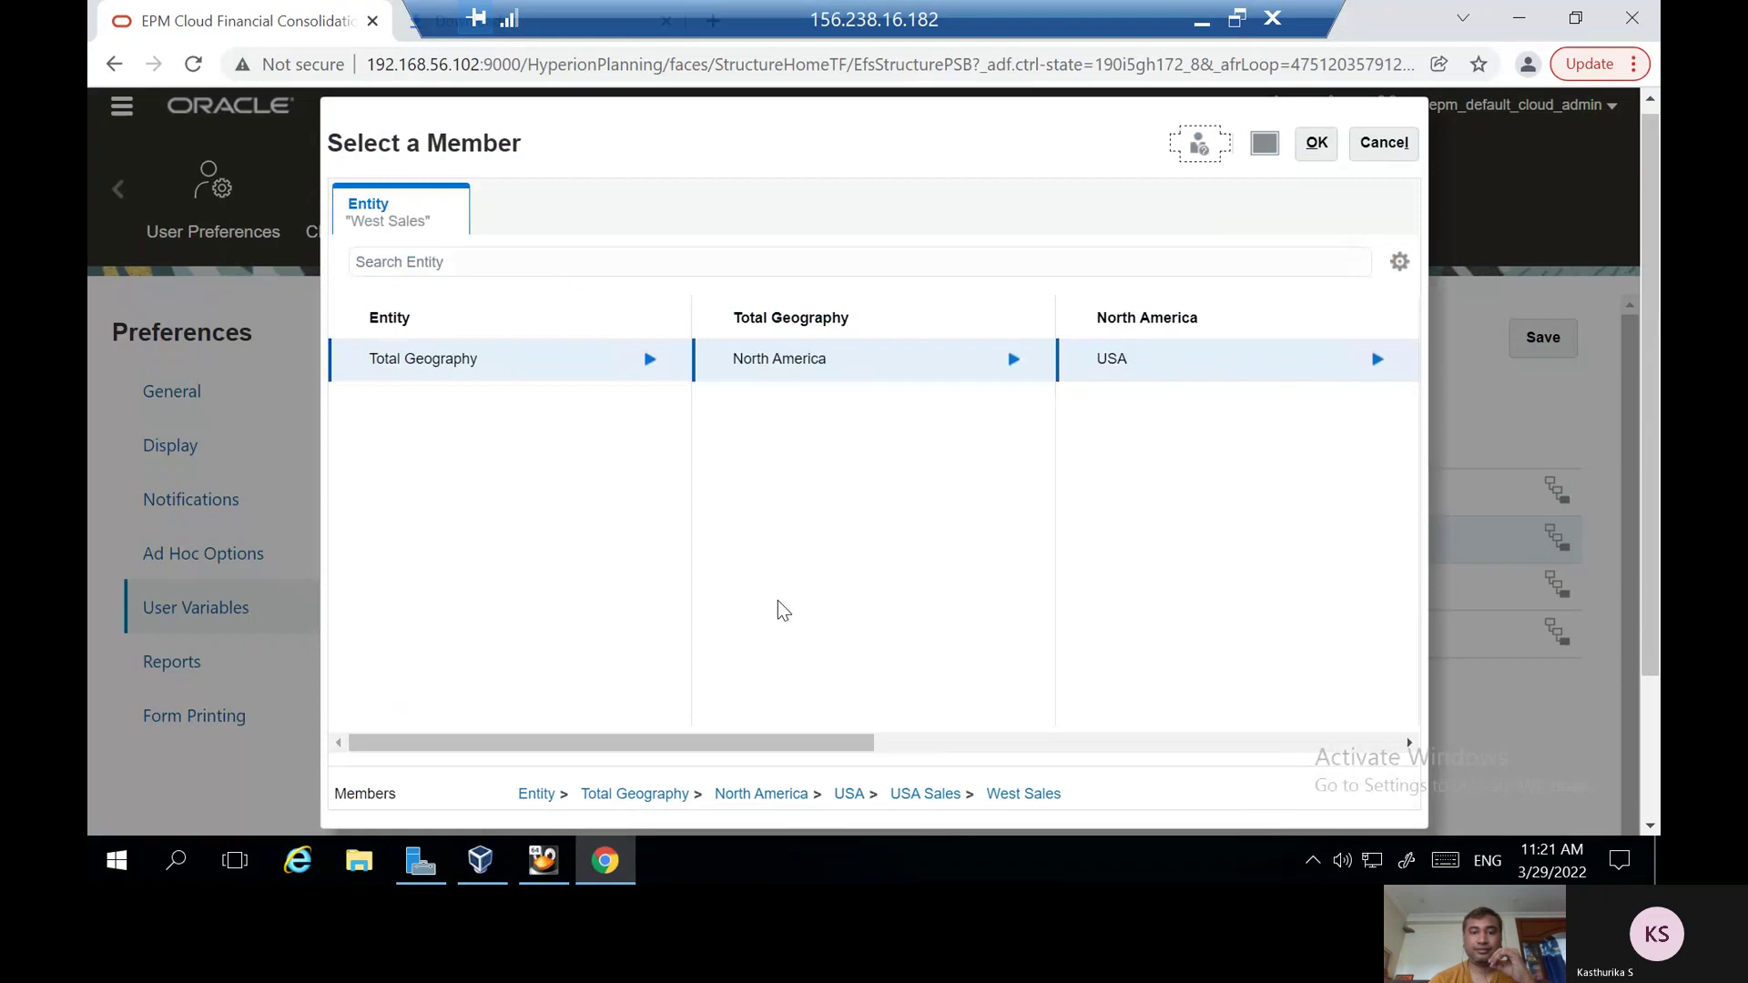
{"action": "left_click_drag", "start_coordinate": [754, 745], "coordinate": [1181, 763]}
{"action": "left_click", "coordinate": [938, 406]}
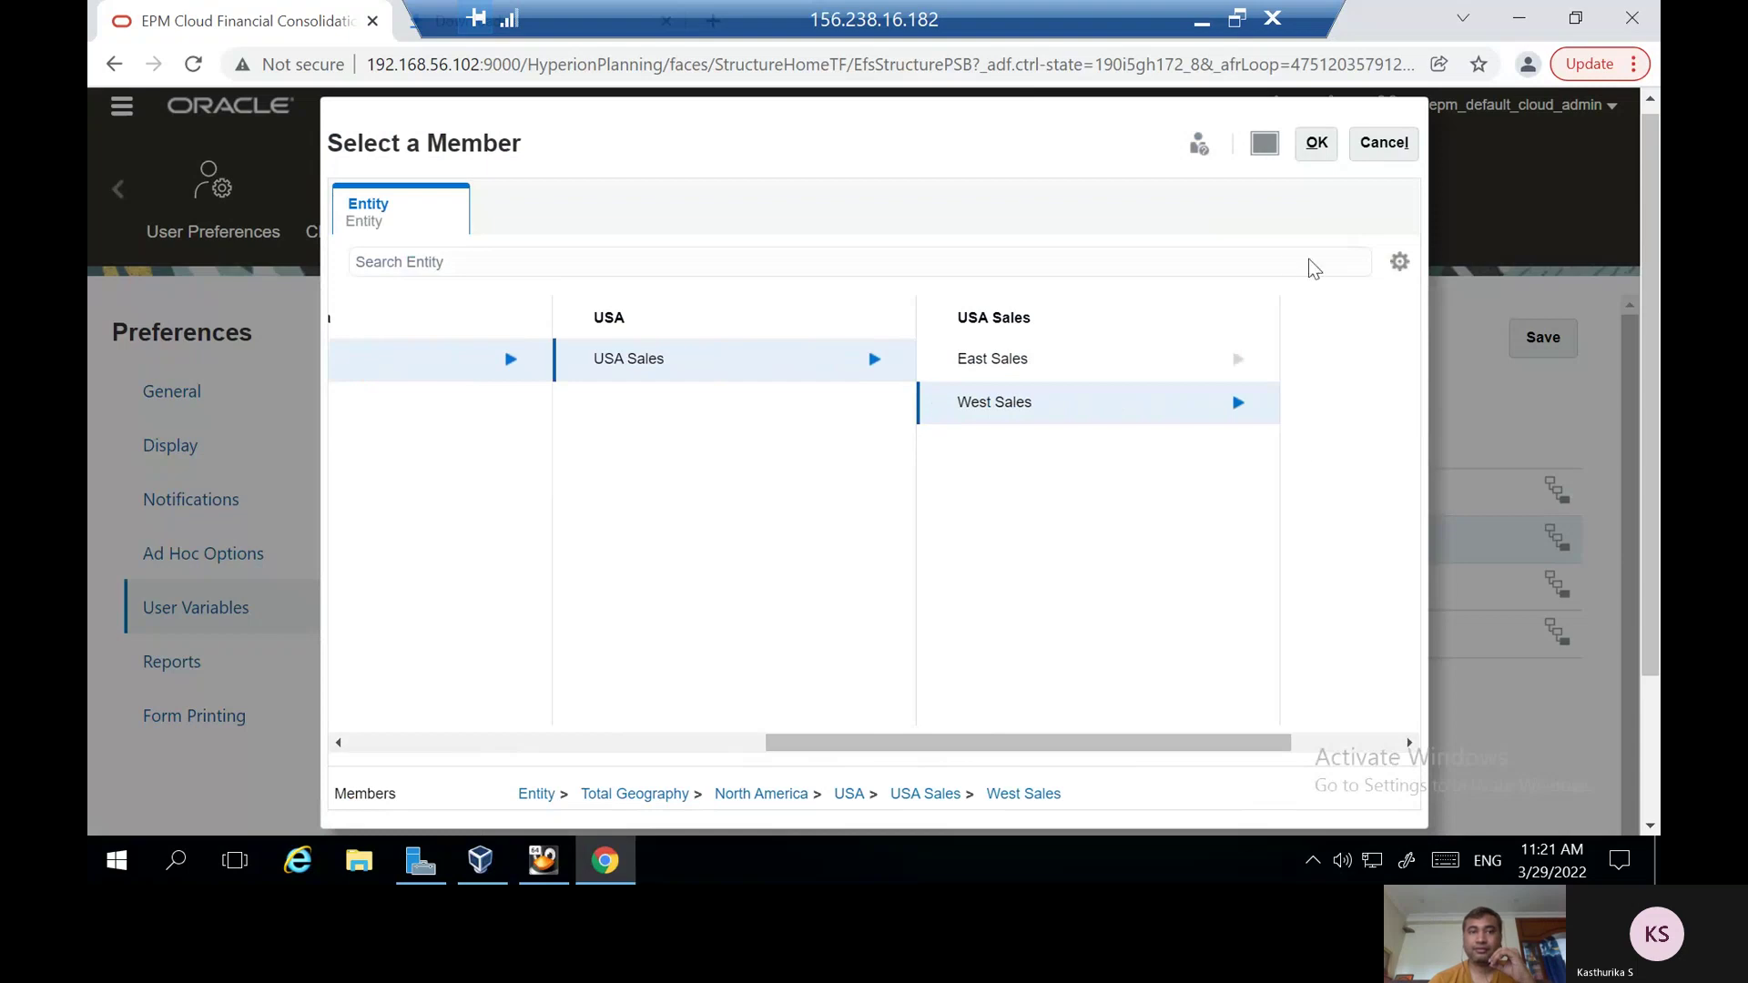
{"action": "left_click", "coordinate": [1314, 150]}
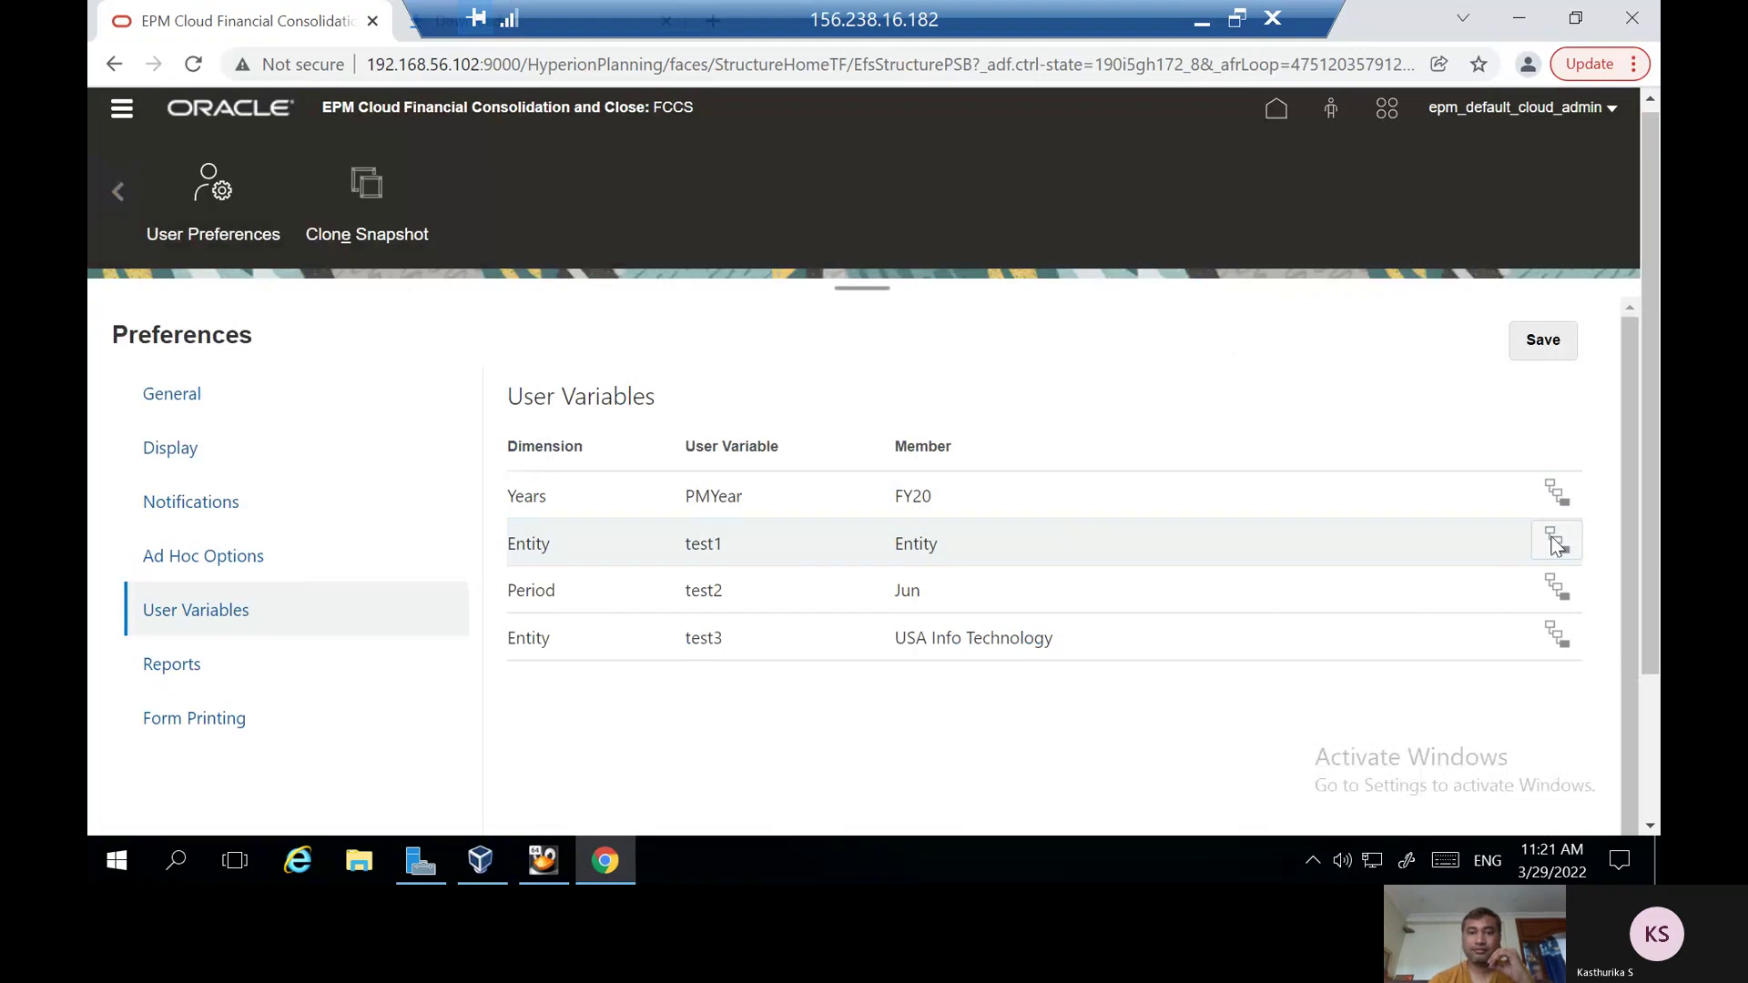
{"action": "left_click", "coordinate": [1556, 543]}
{"action": "left_click", "coordinate": [354, 324]}
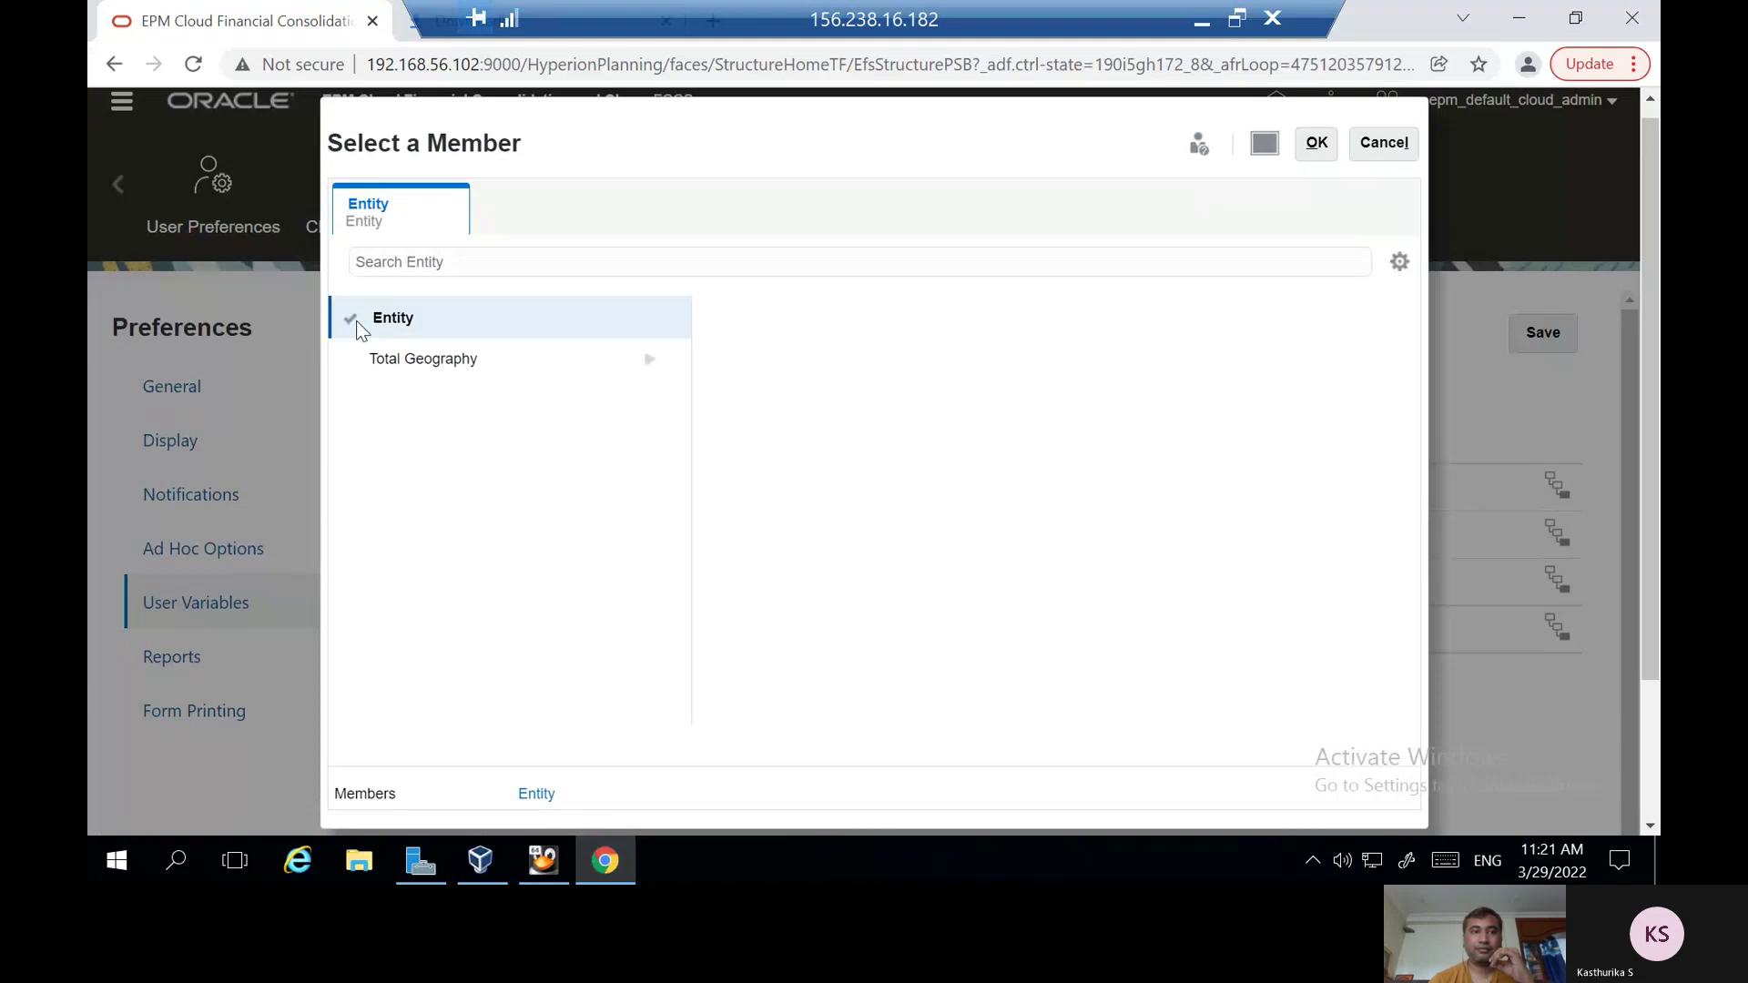
{"action": "left_click", "coordinate": [1317, 144]}
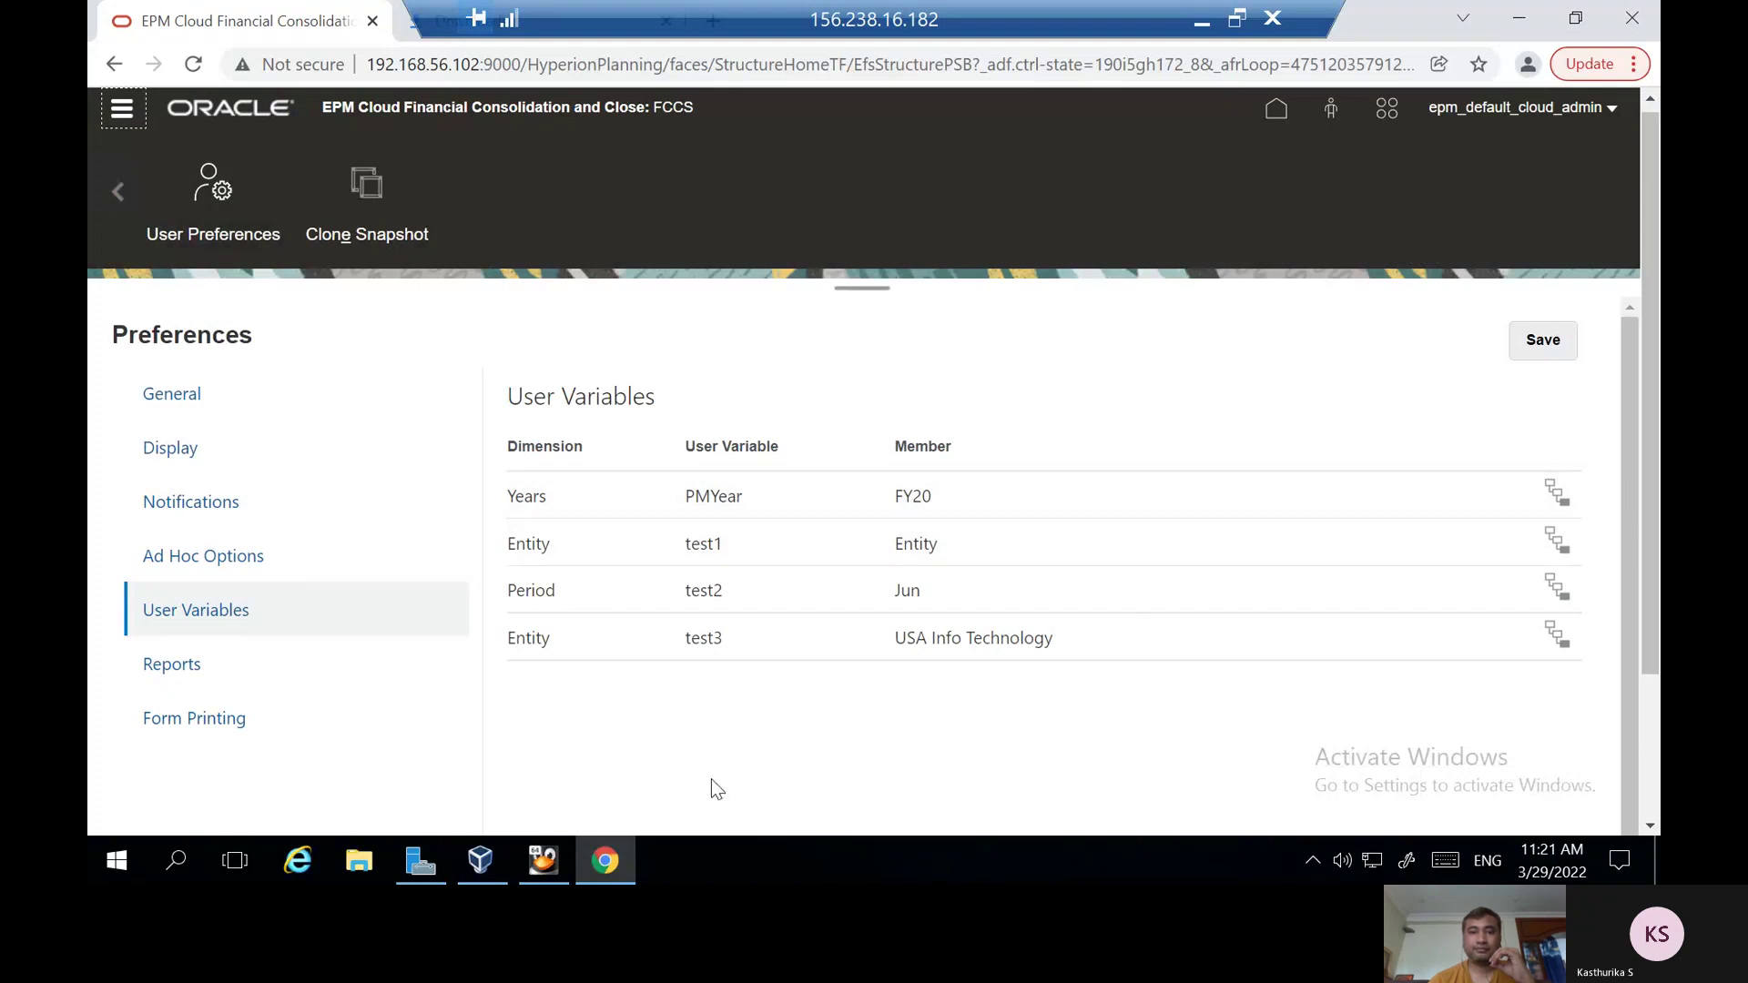
Reopen form management and edit the test2 form in the Library's test folder
{"action": "left_click", "coordinate": [116, 111]}
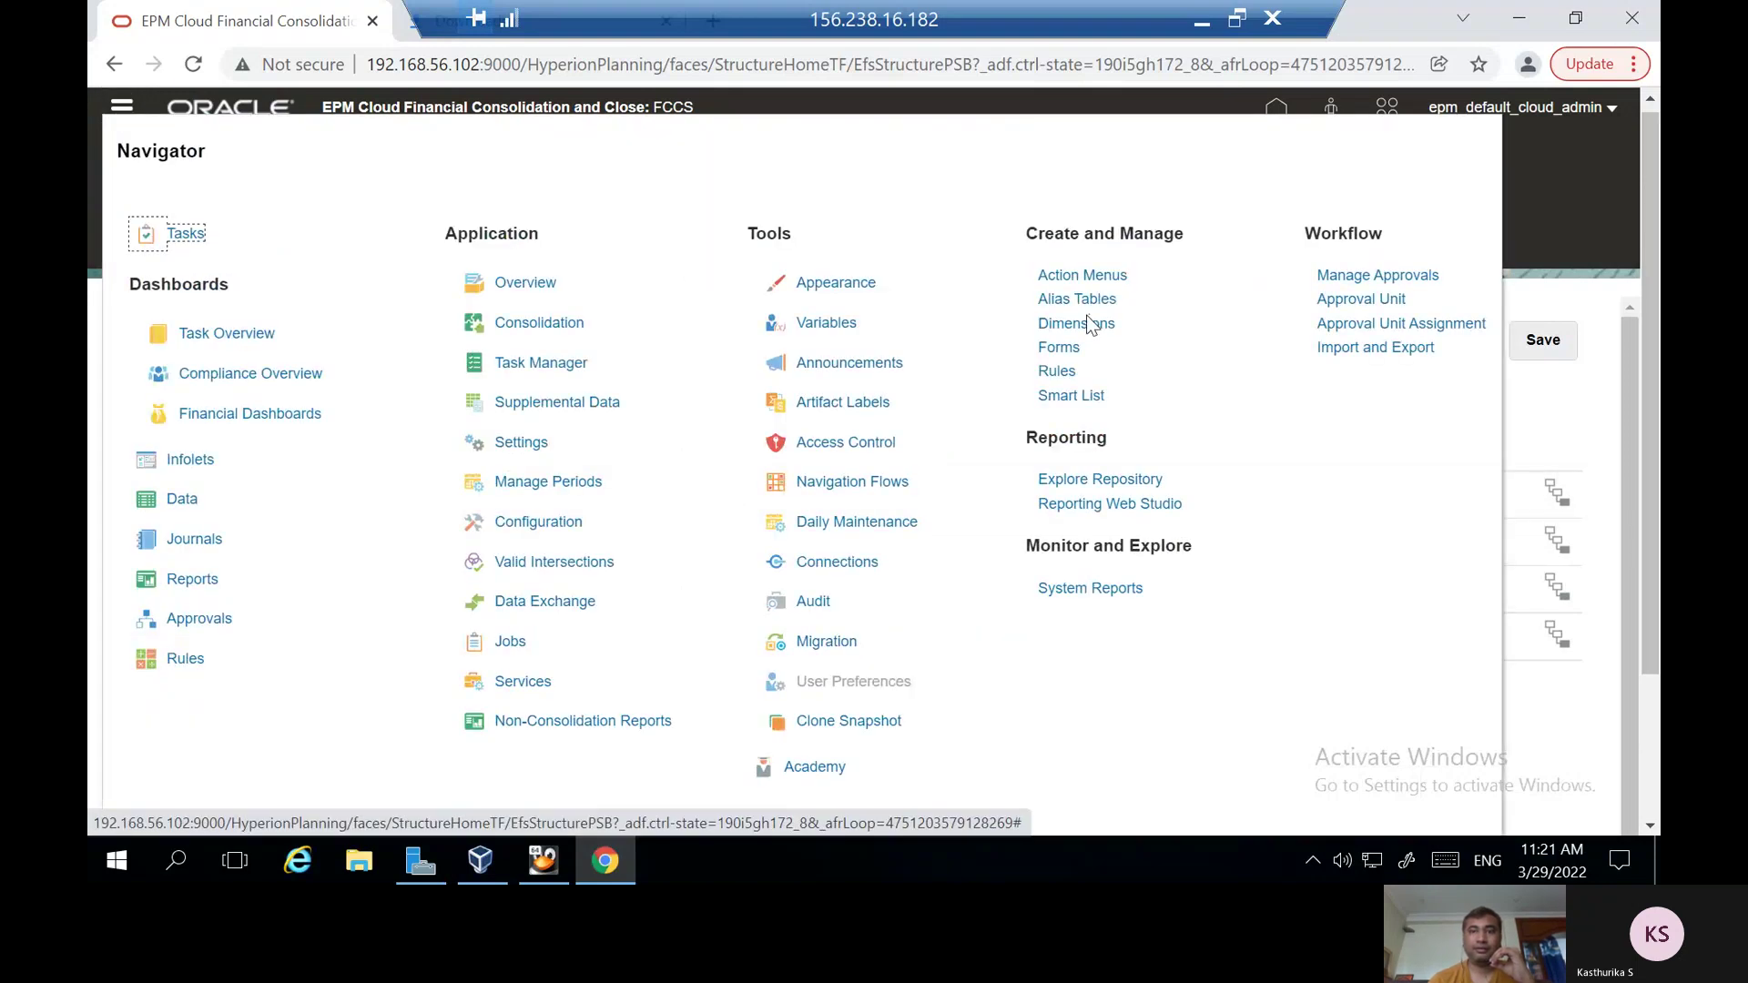
{"action": "left_click", "coordinate": [1058, 347]}
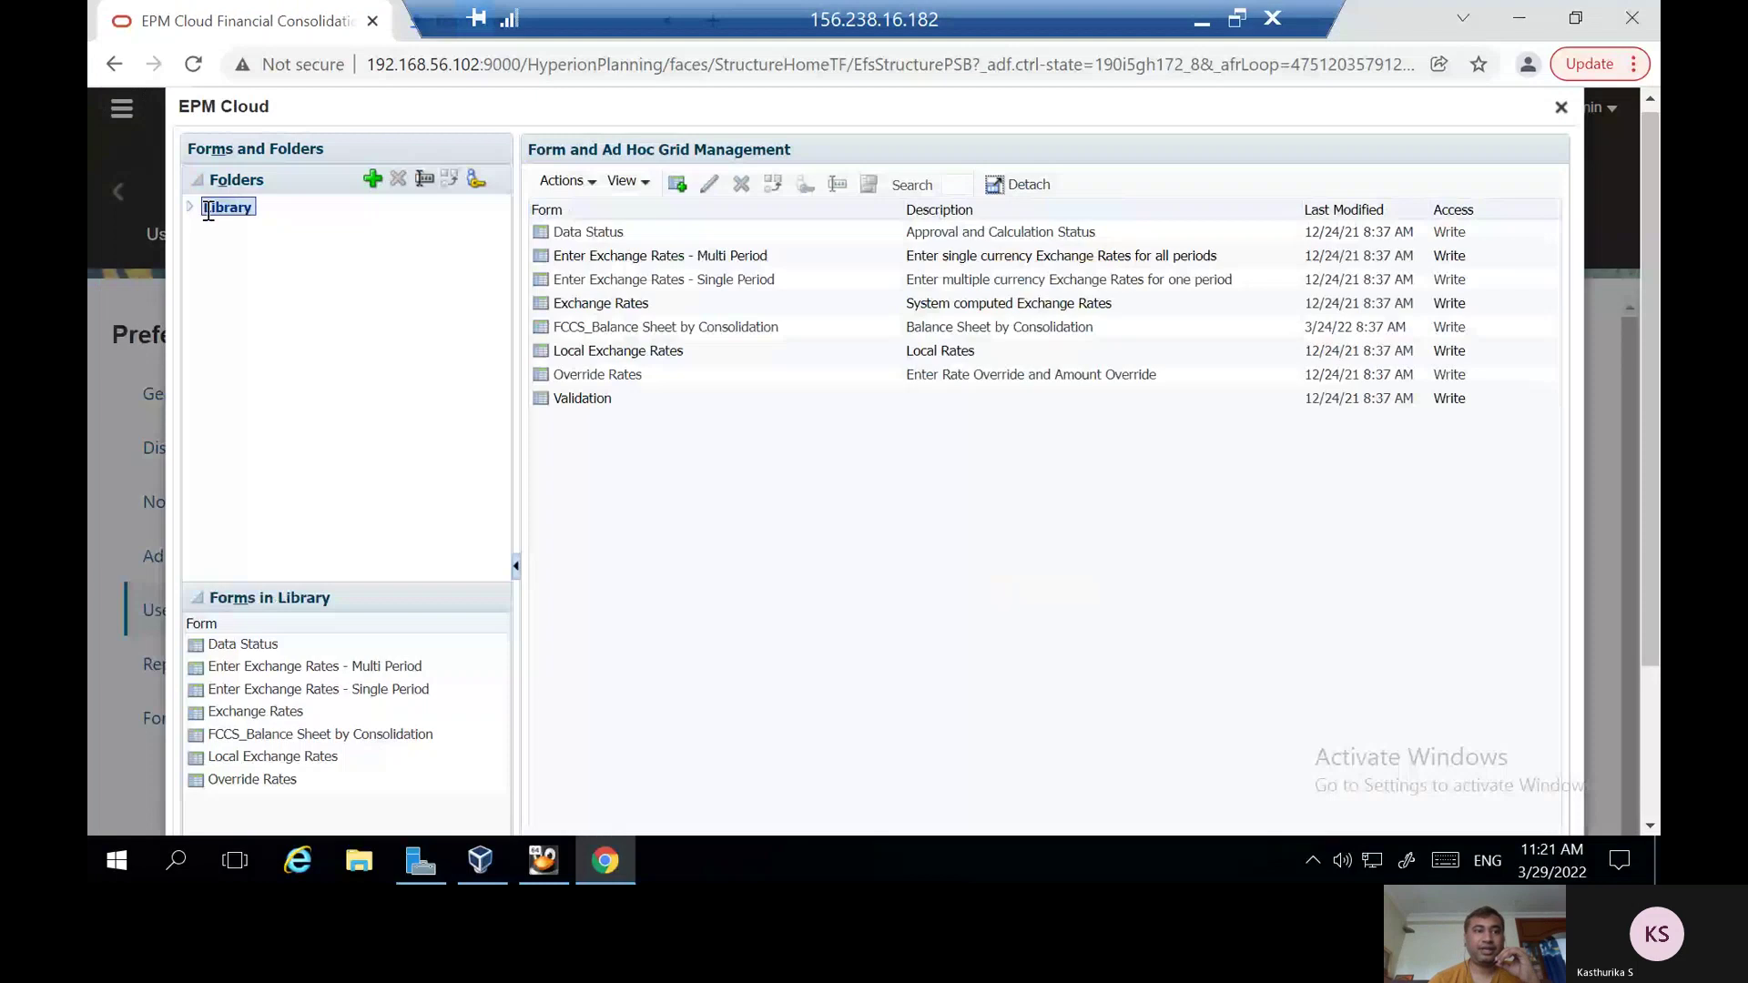
{"action": "left_click", "coordinate": [189, 207]}
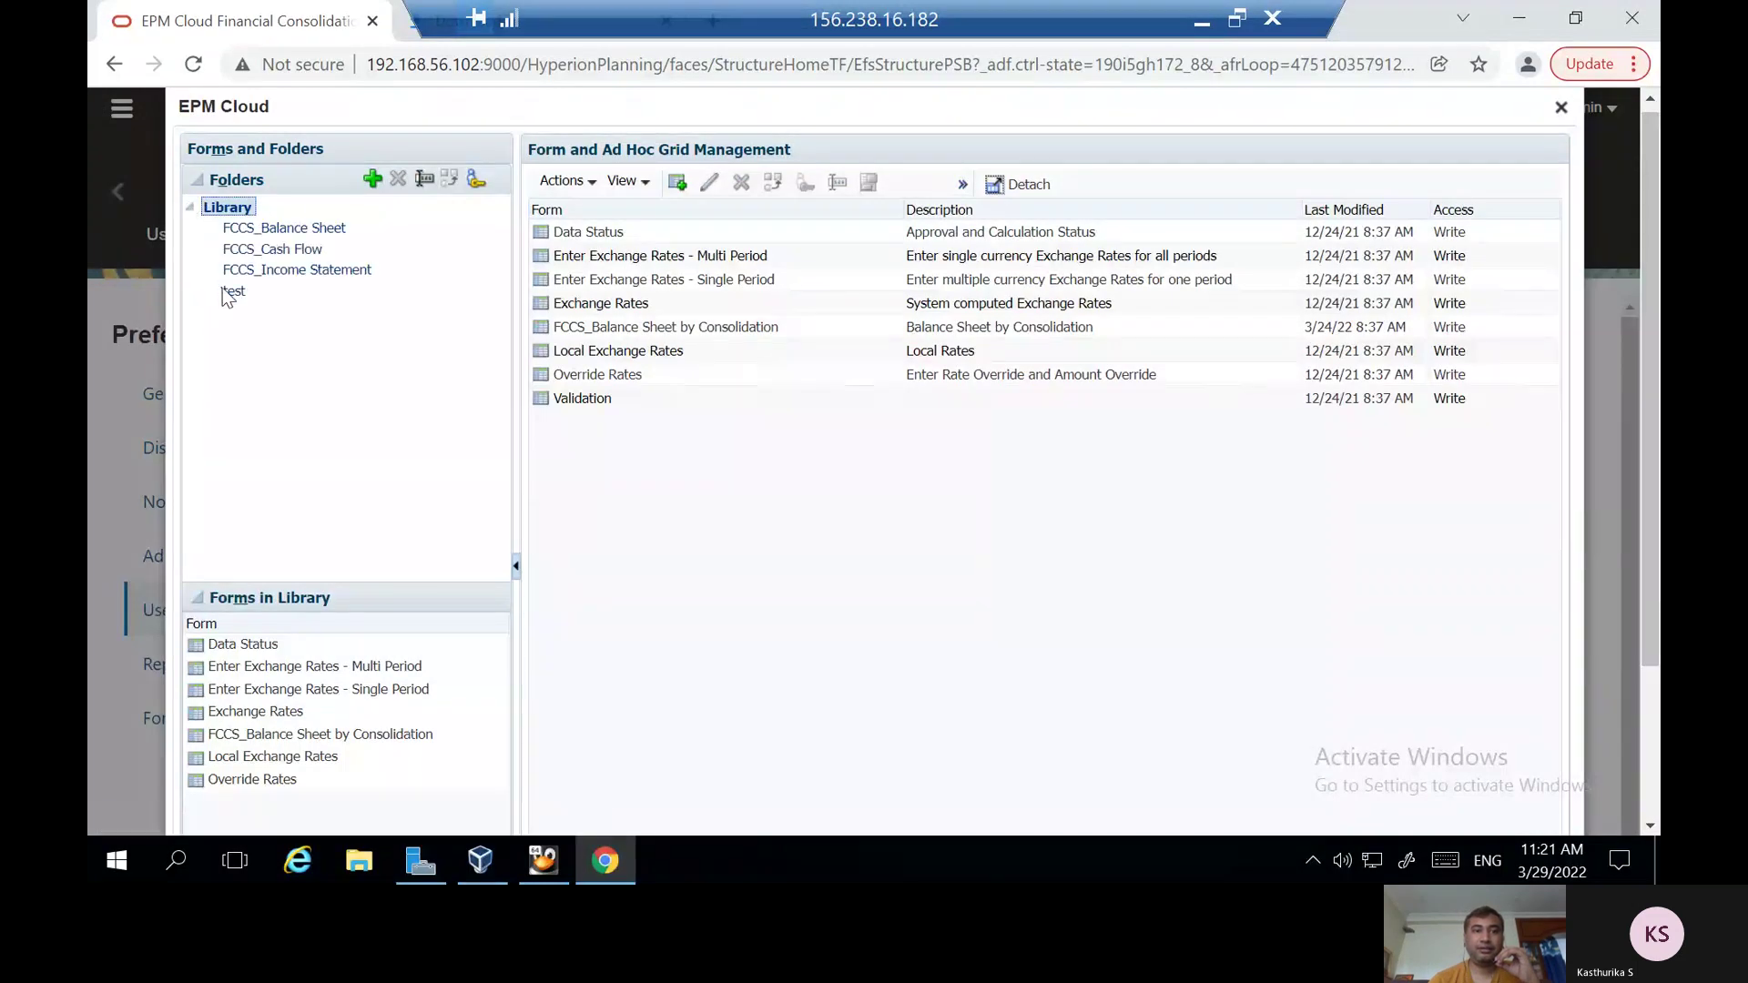
{"action": "left_click", "coordinate": [236, 291]}
{"action": "left_click", "coordinate": [693, 256]}
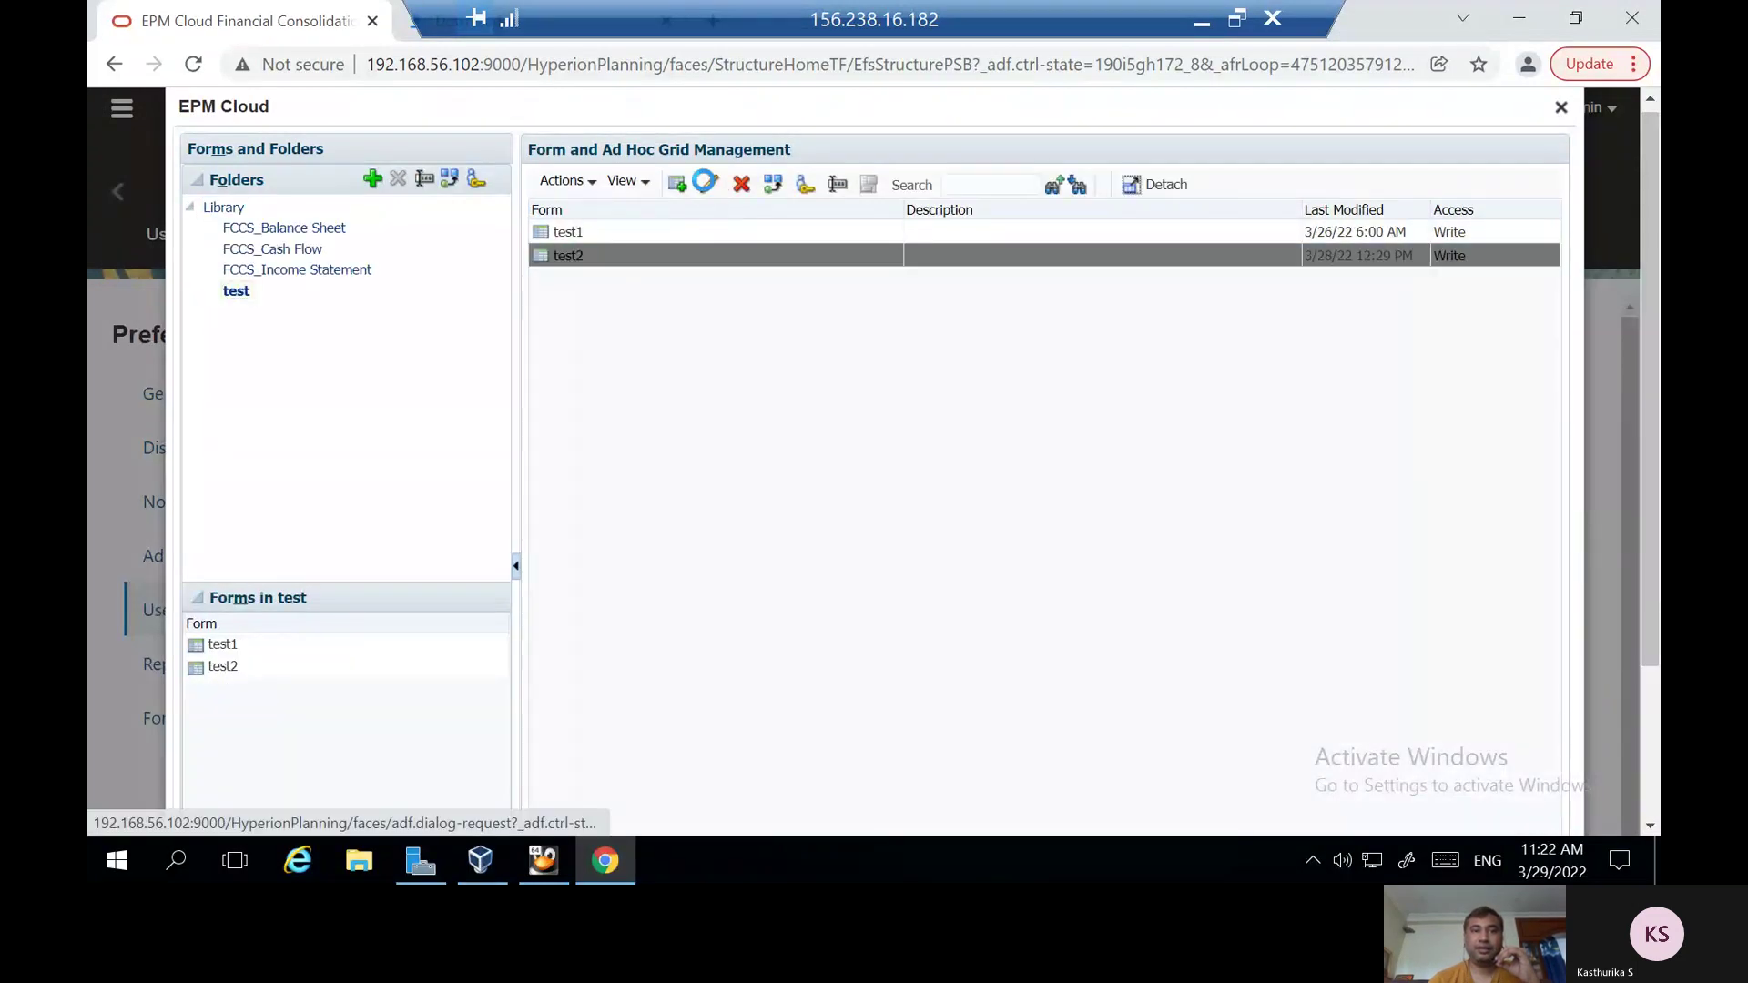
{"action": "left_click", "coordinate": [707, 188]}
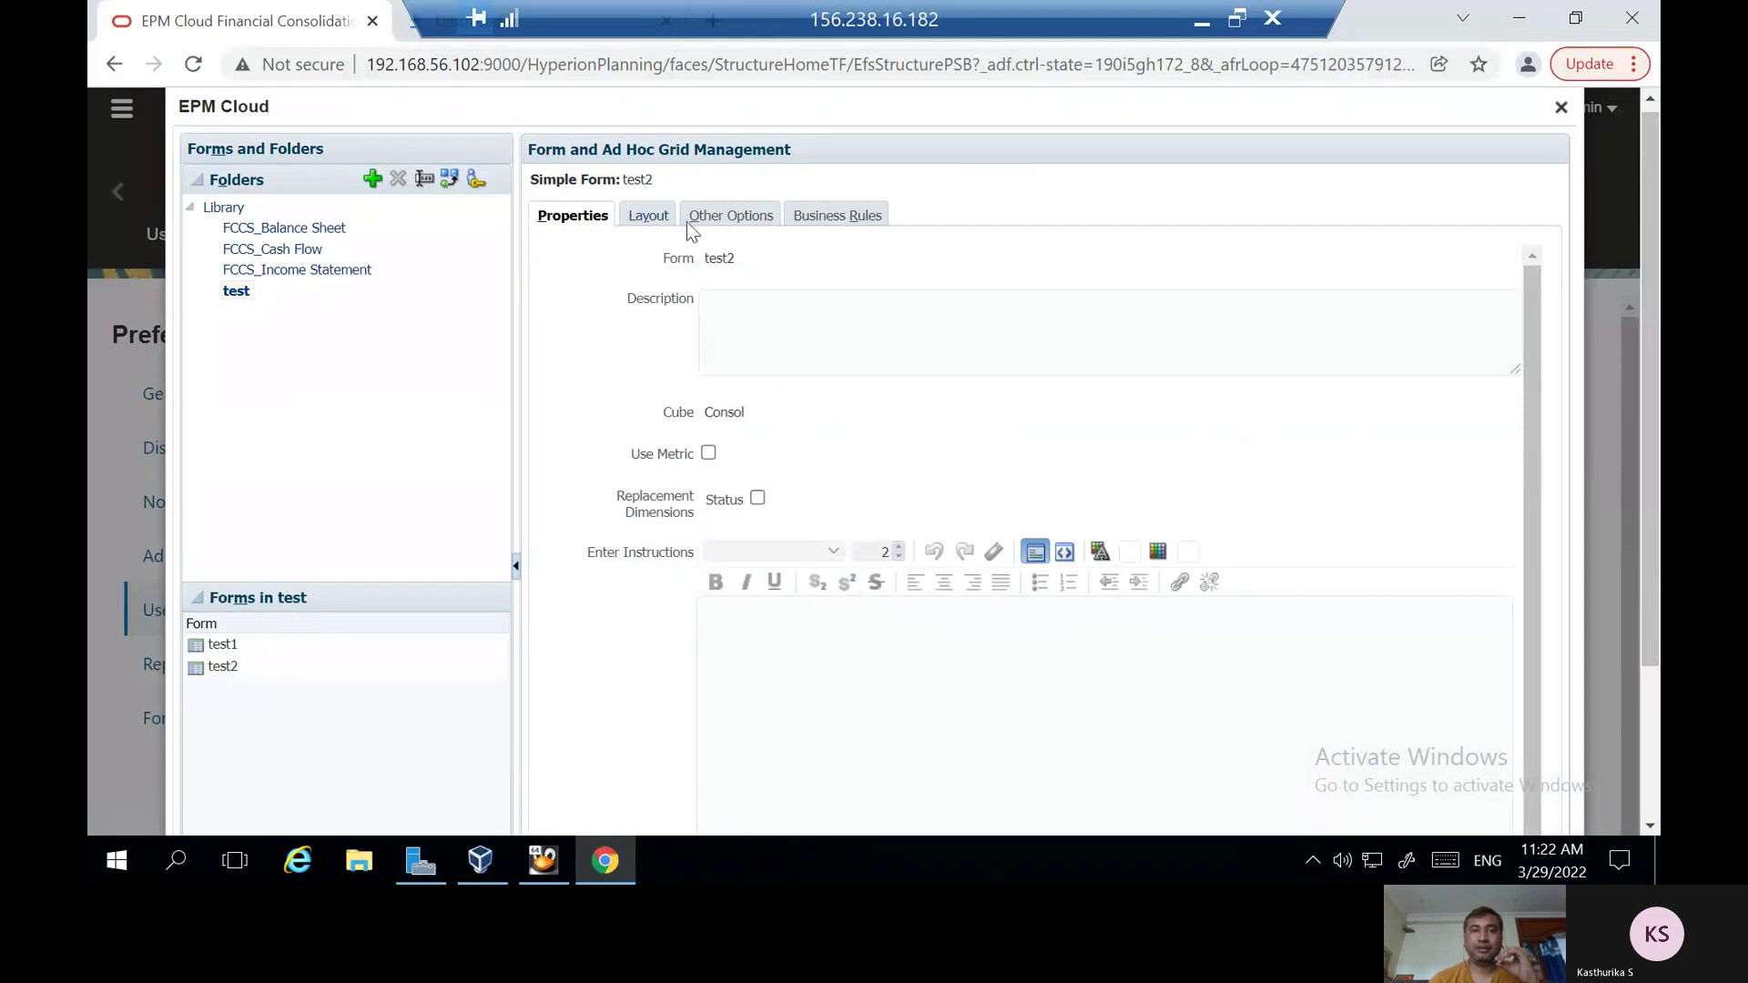
Preview the test2 form to check its column members, and close the preview and form management
{"action": "scroll", "coordinate": [1431, 585], "scroll_direction": "down", "scroll_amount": 3}
{"action": "left_click", "coordinate": [1527, 780]}
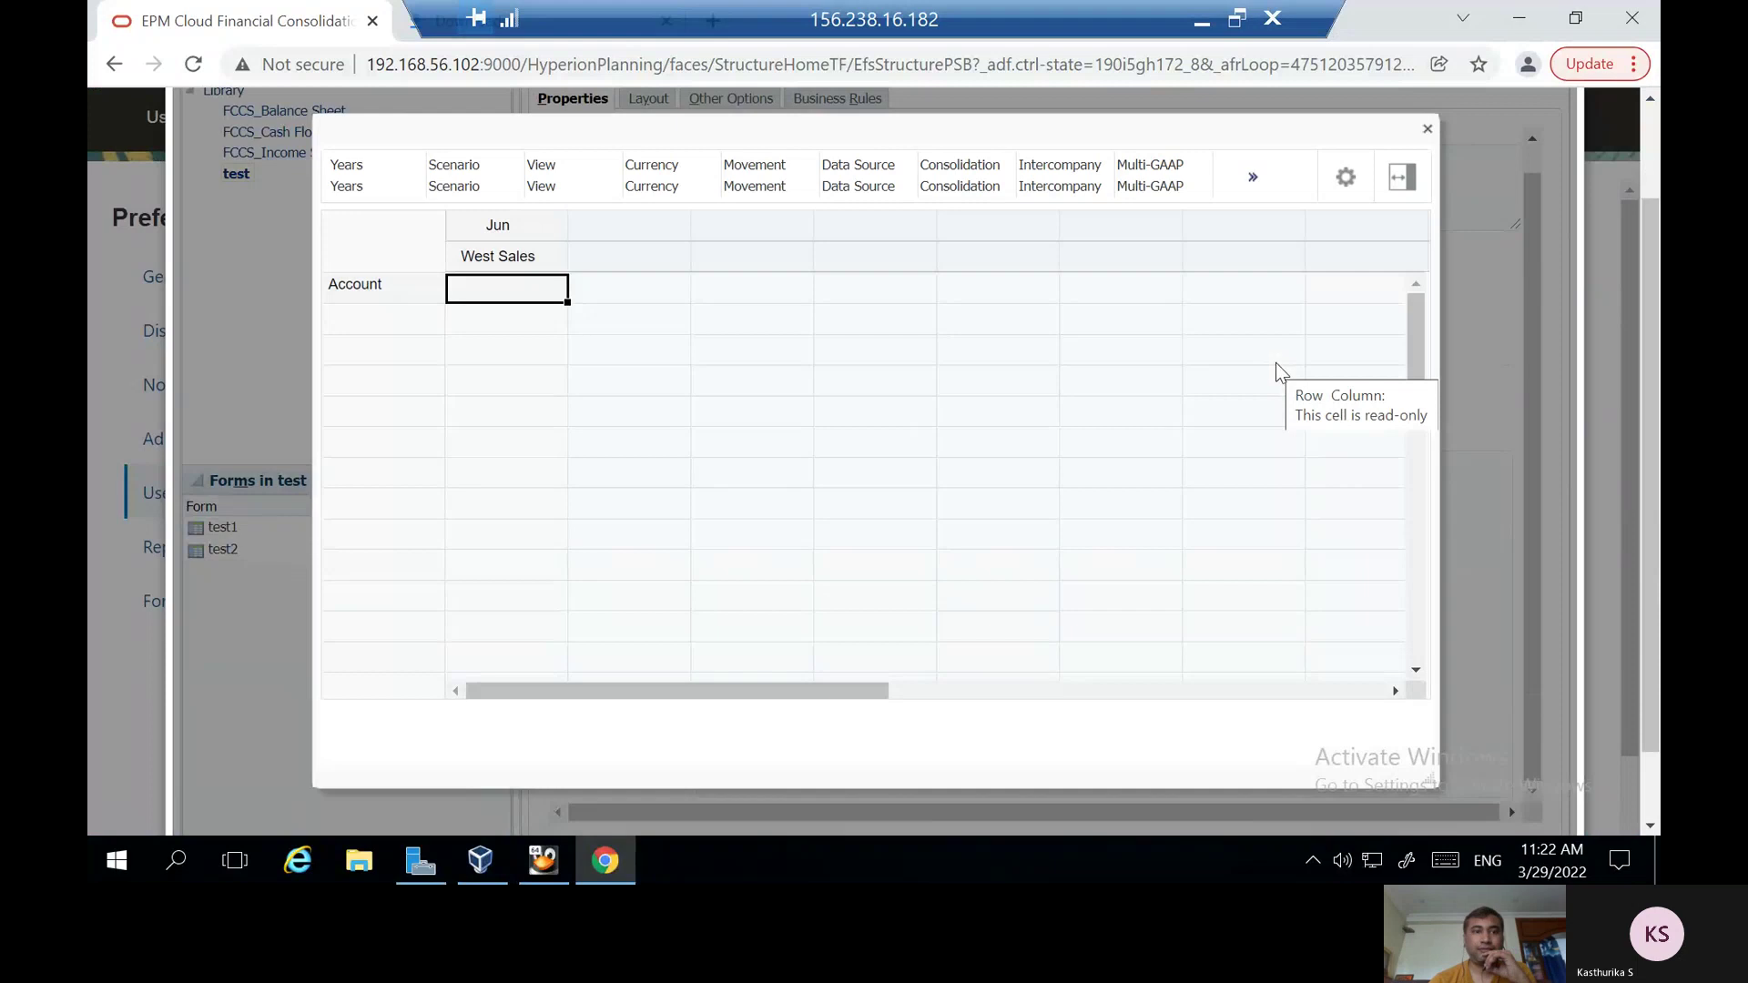
{"action": "left_click", "coordinate": [1426, 130]}
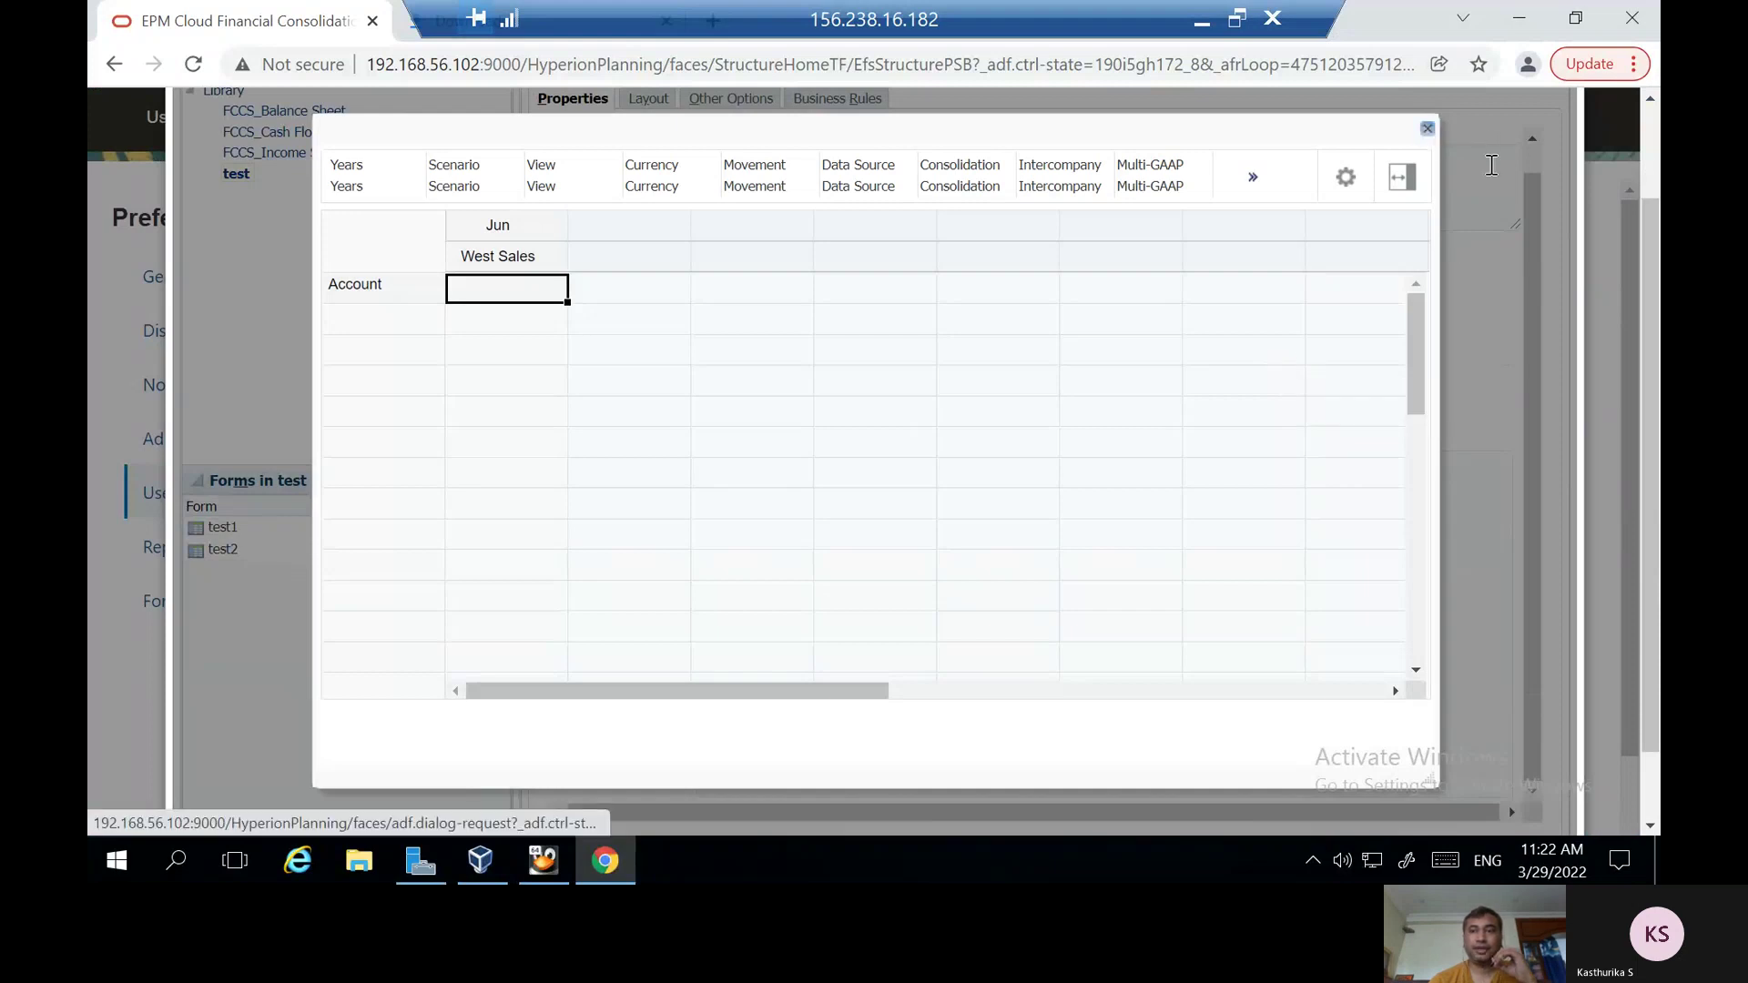
{"action": "scroll", "coordinate": [1571, 193], "scroll_direction": "up", "scroll_amount": 3}
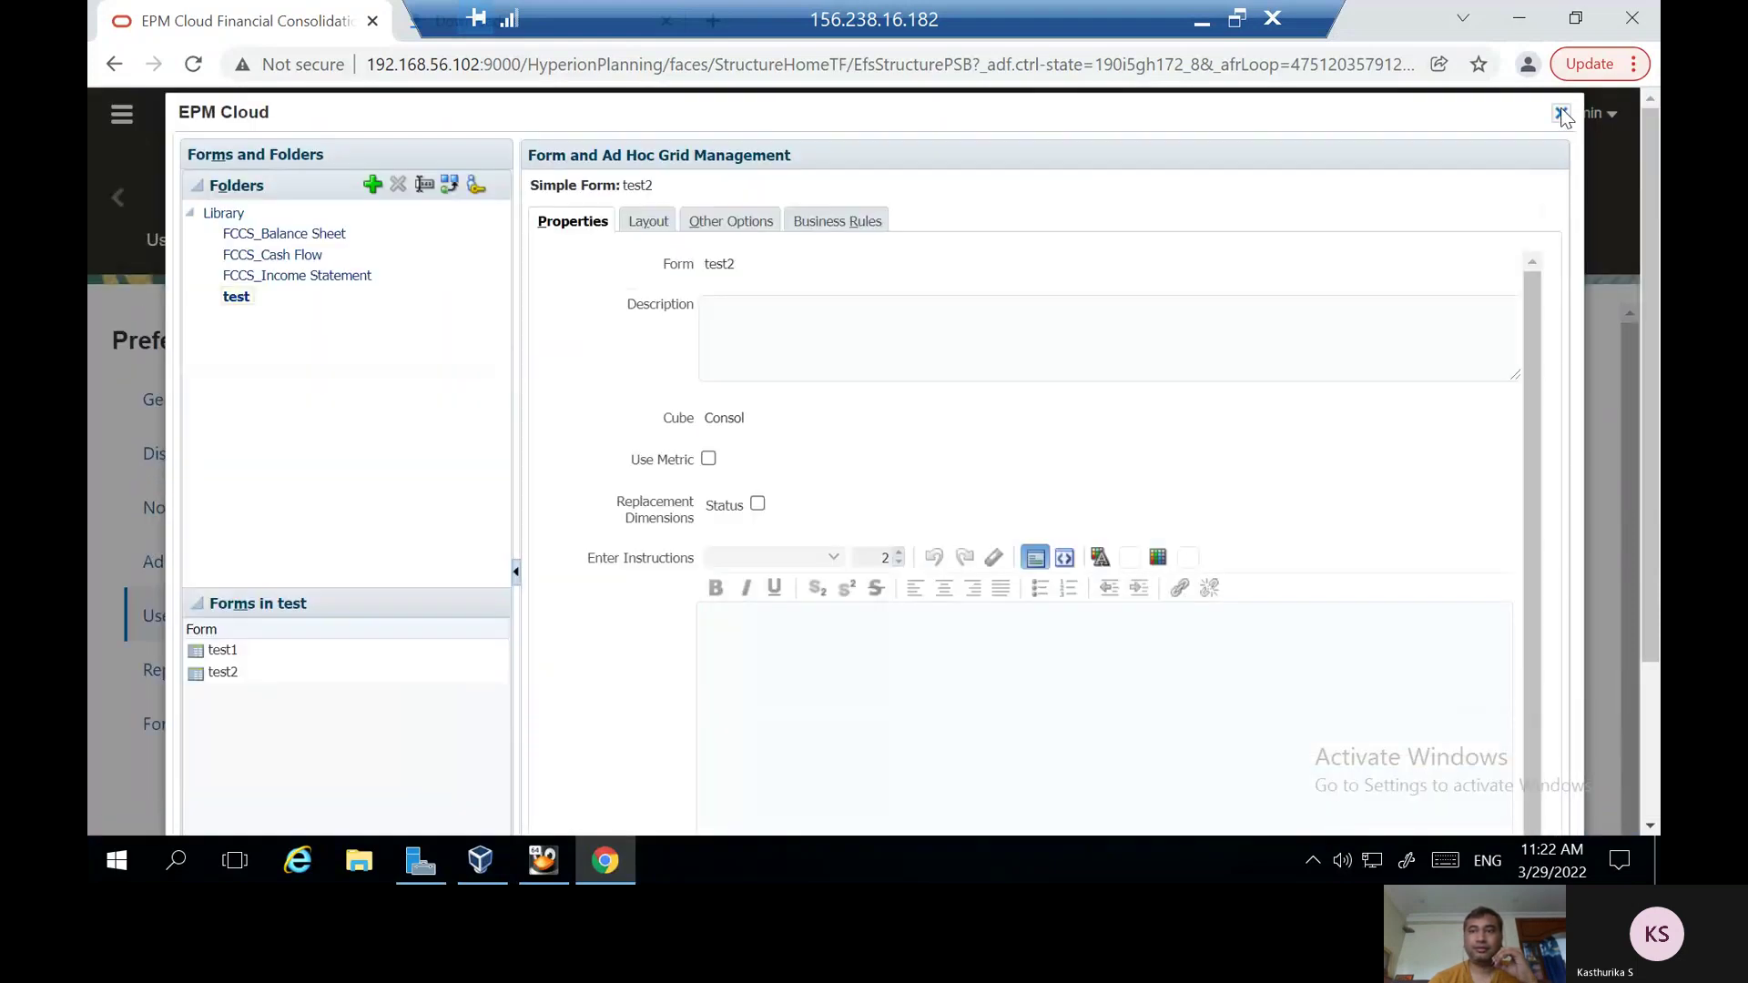
{"action": "left_click", "coordinate": [1562, 111]}
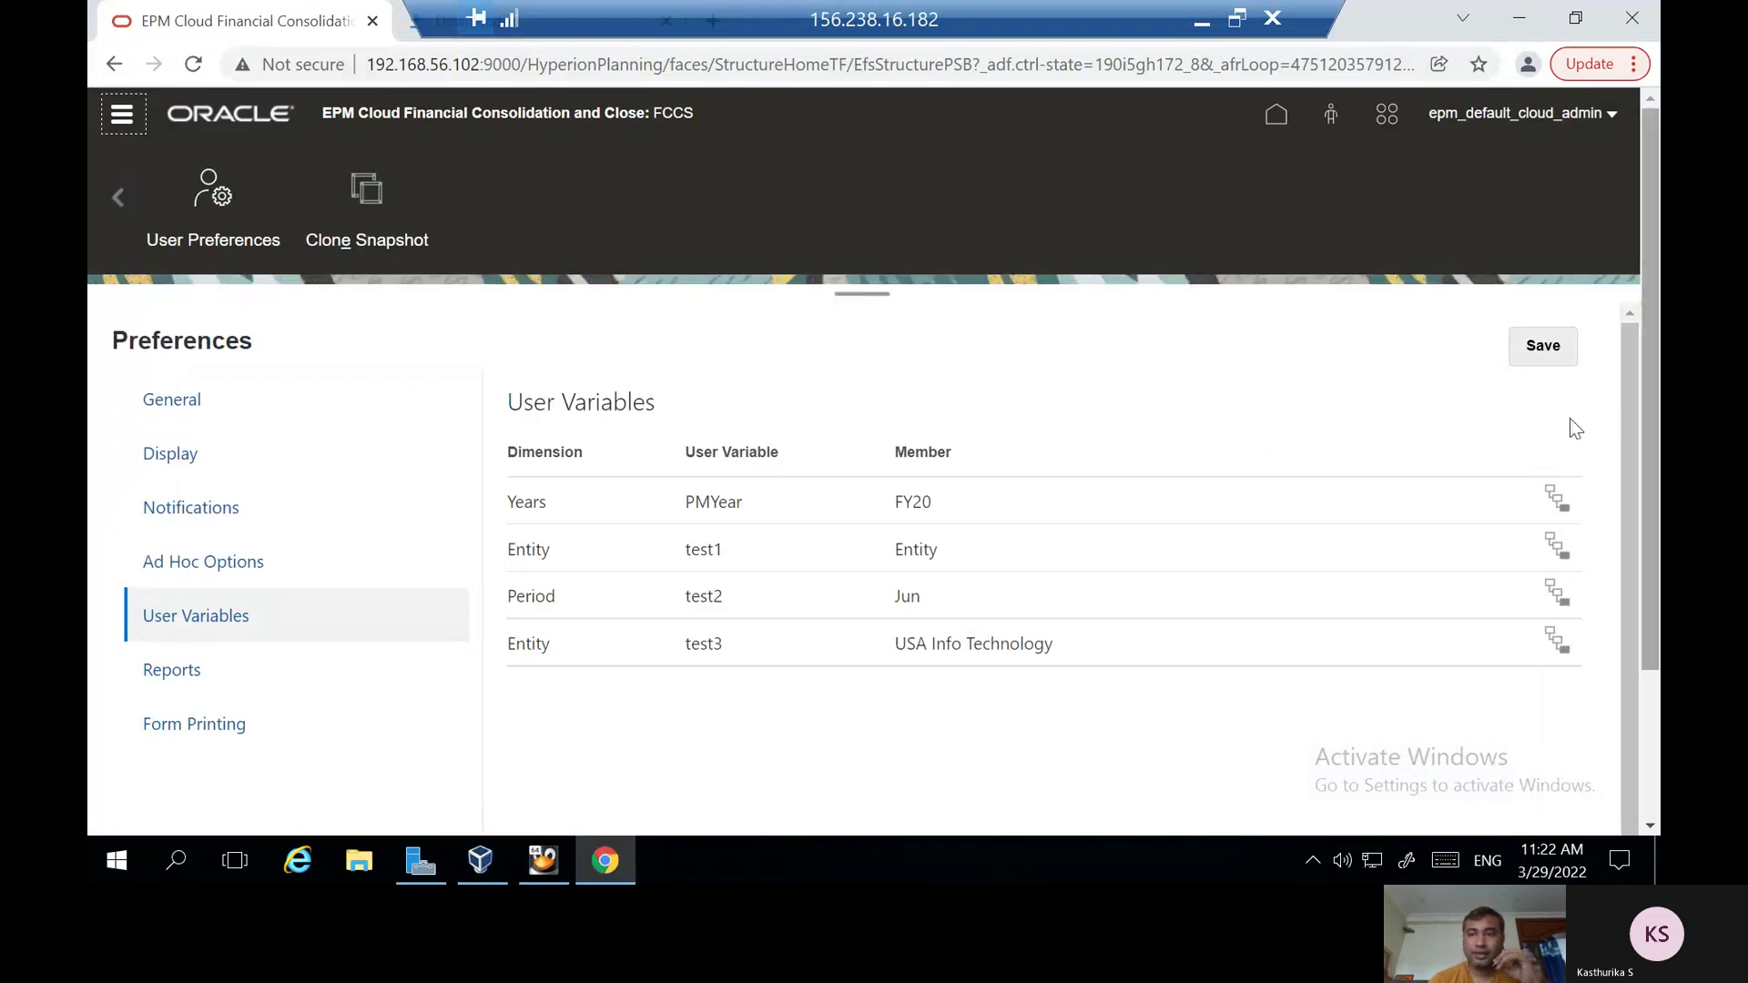
Reselect Entity as the member of the test1 user variable and try to save the preferences
{"action": "left_click", "coordinate": [1556, 546]}
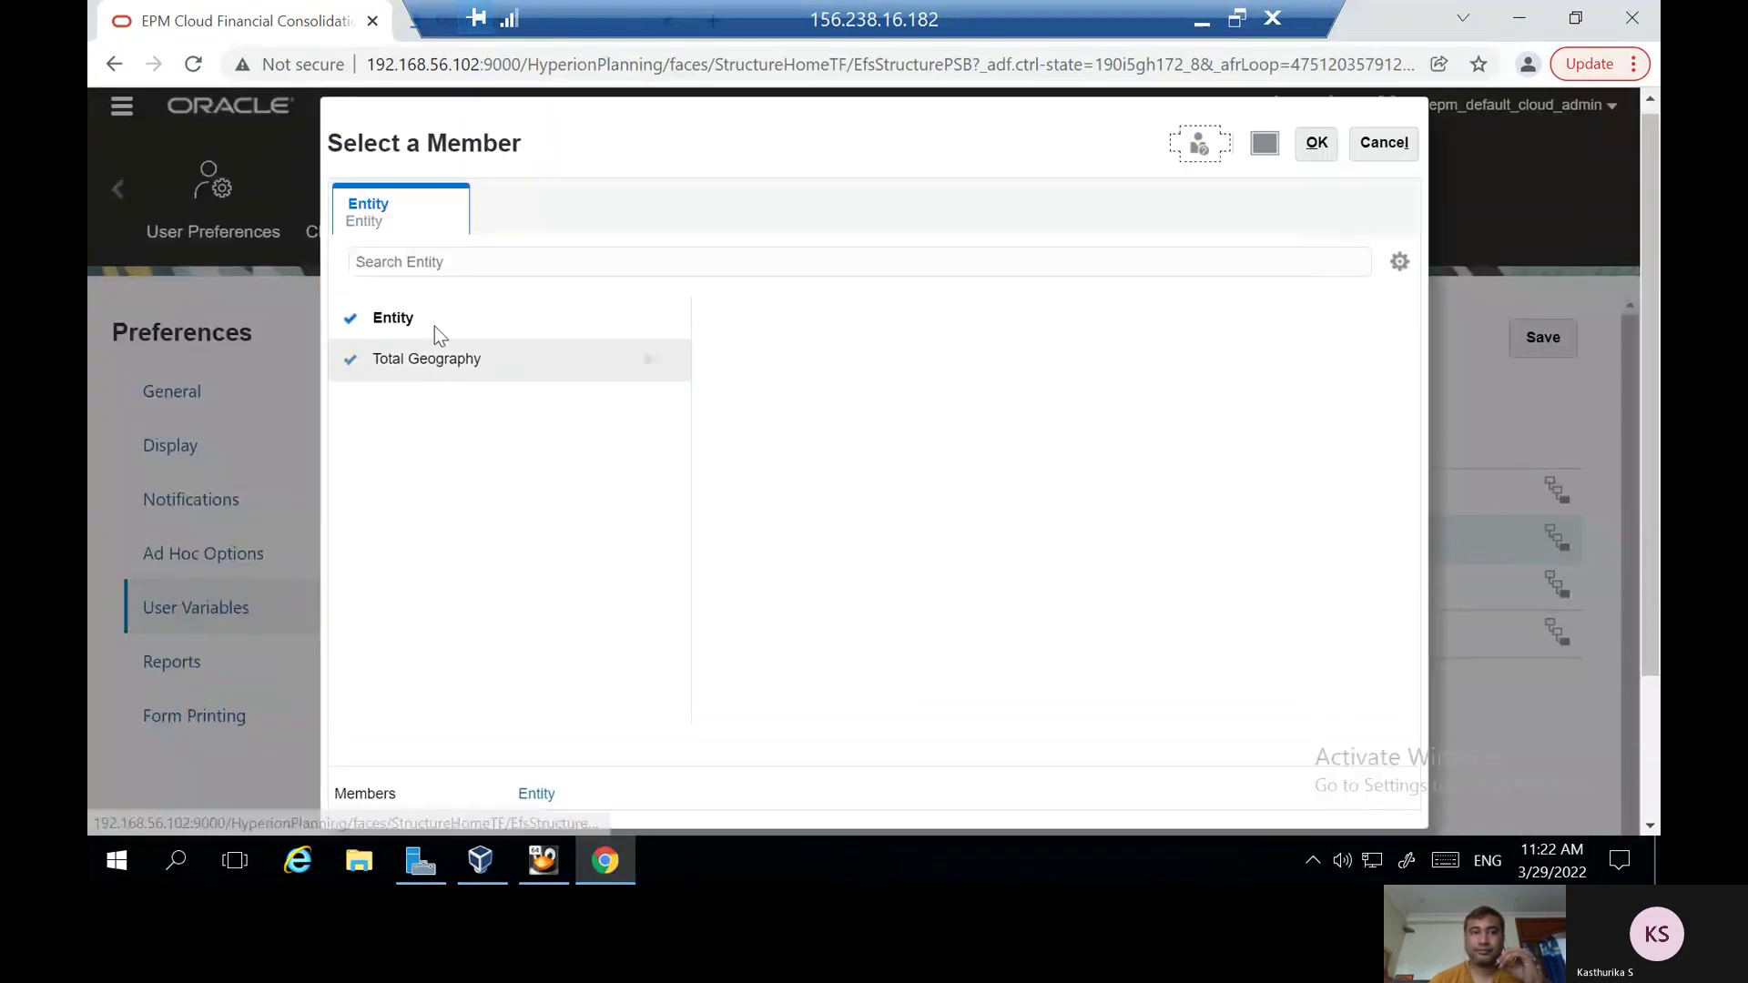
{"action": "left_click", "coordinate": [434, 326]}
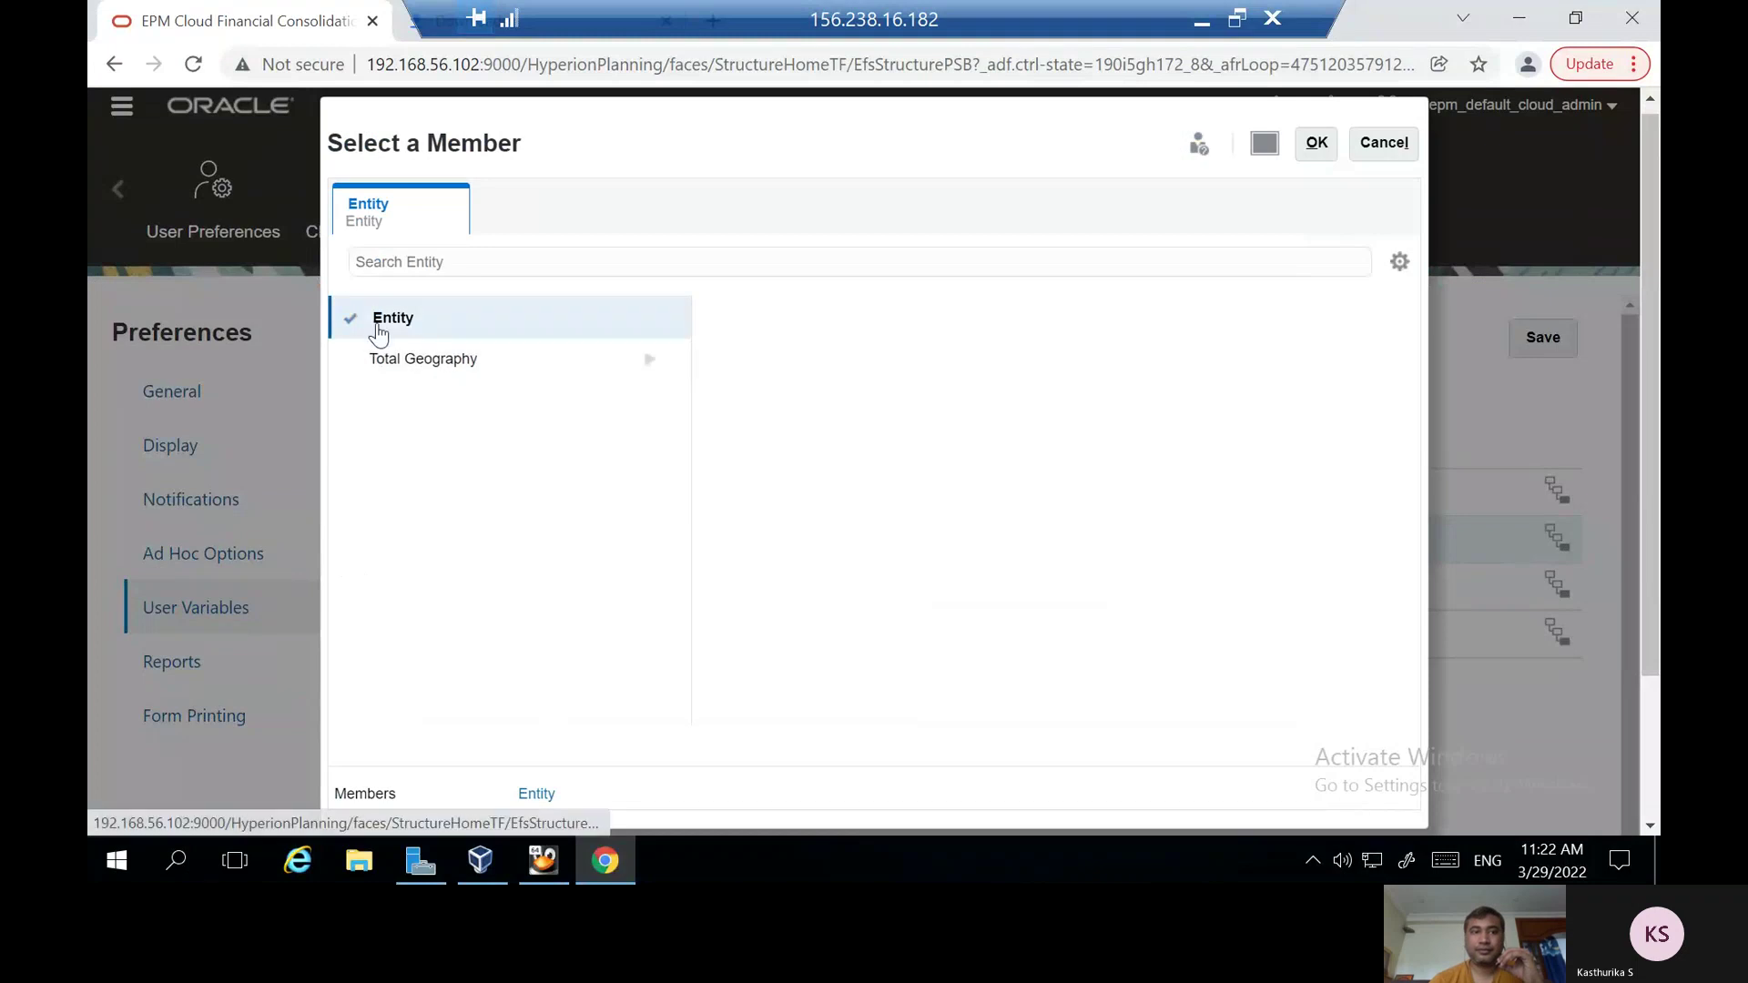
{"action": "left_click", "coordinate": [1318, 144]}
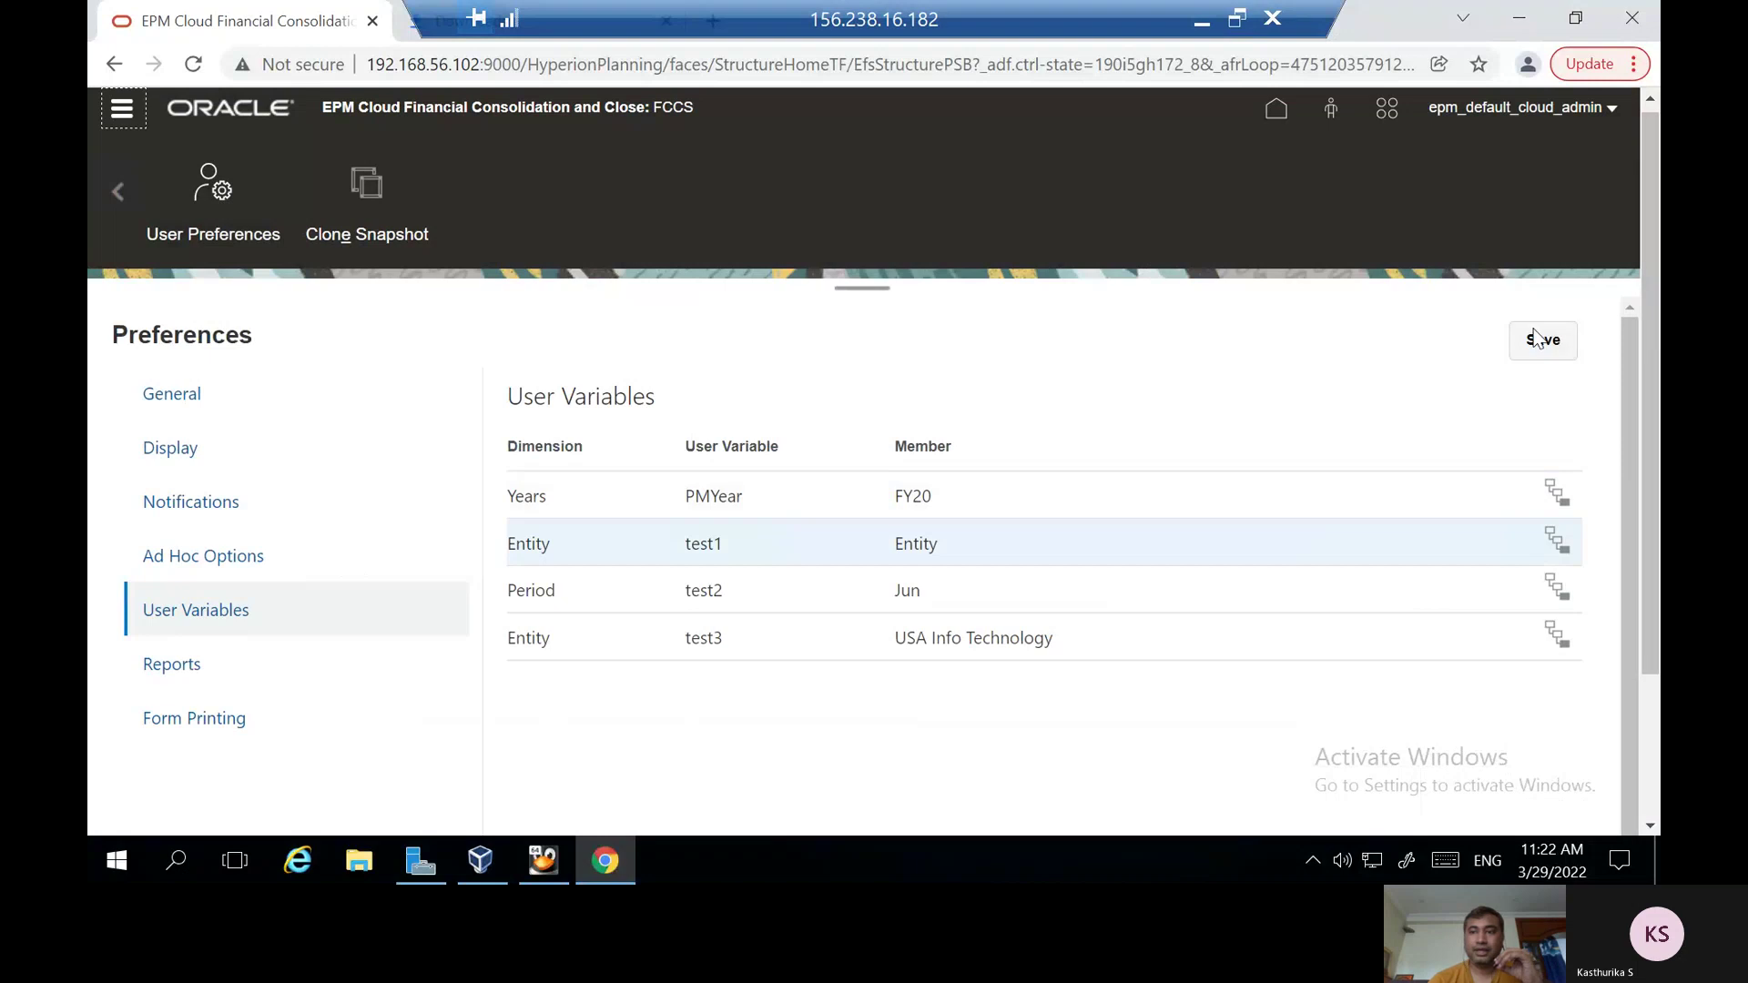
{"action": "left_click", "coordinate": [1537, 341]}
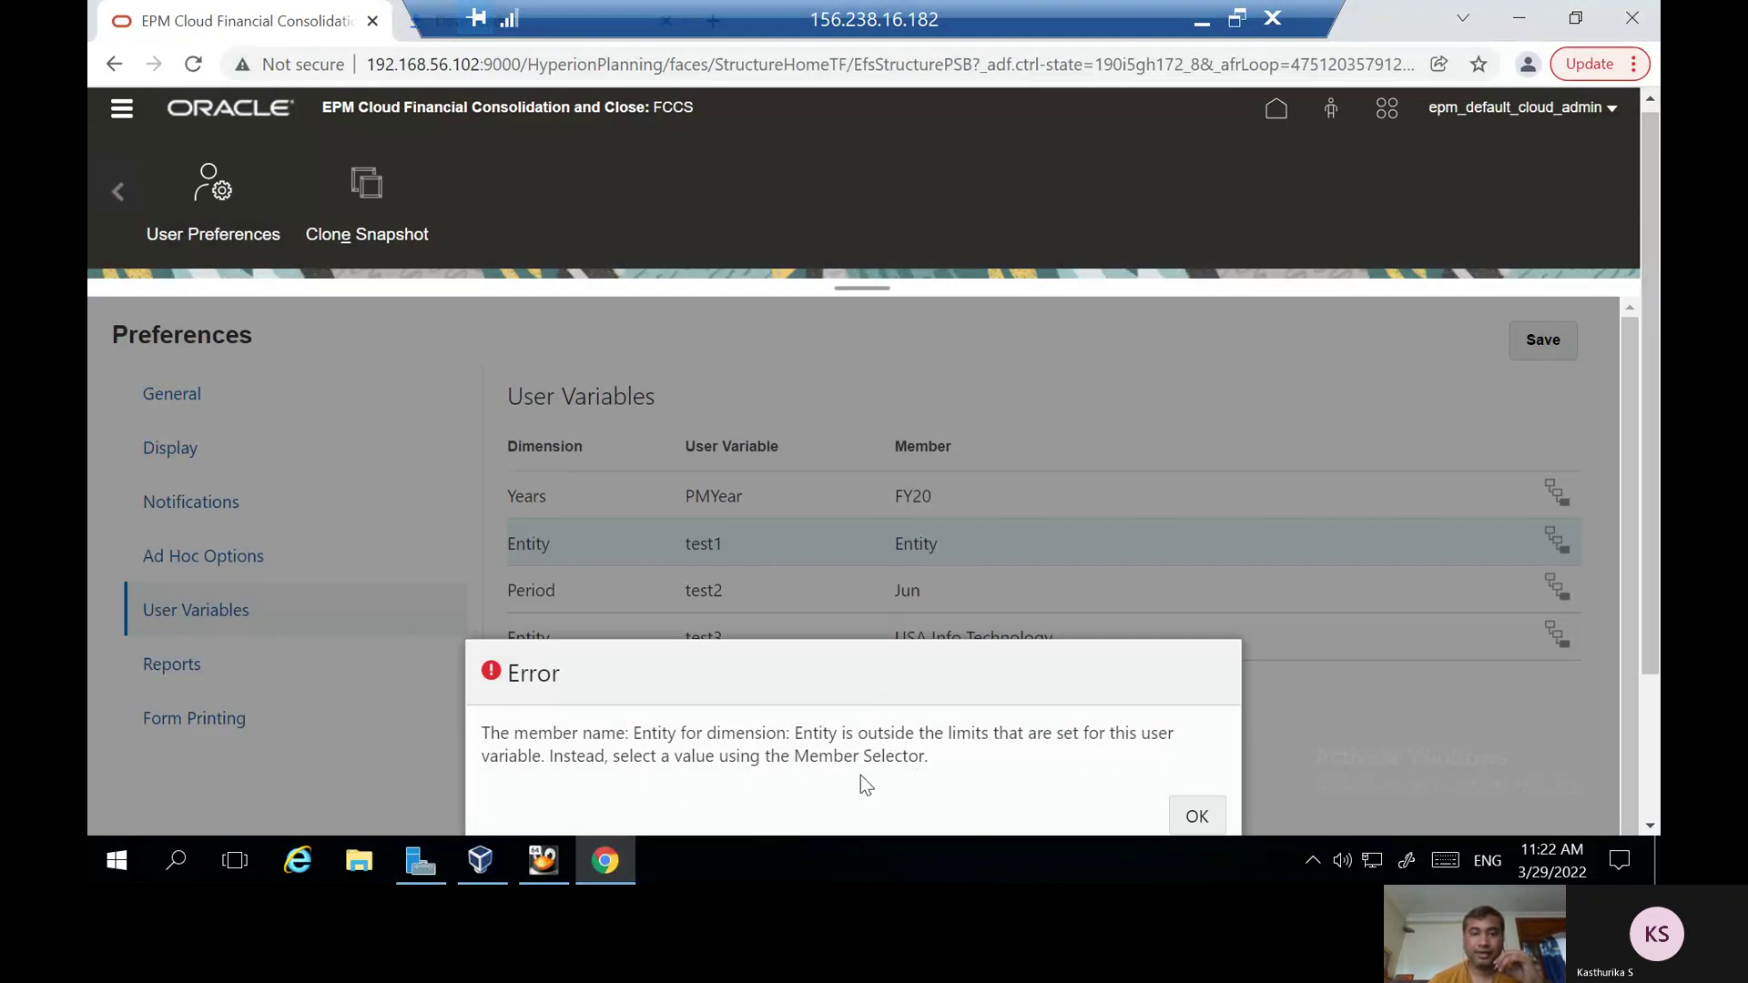
{"action": "left_click", "coordinate": [1197, 818]}
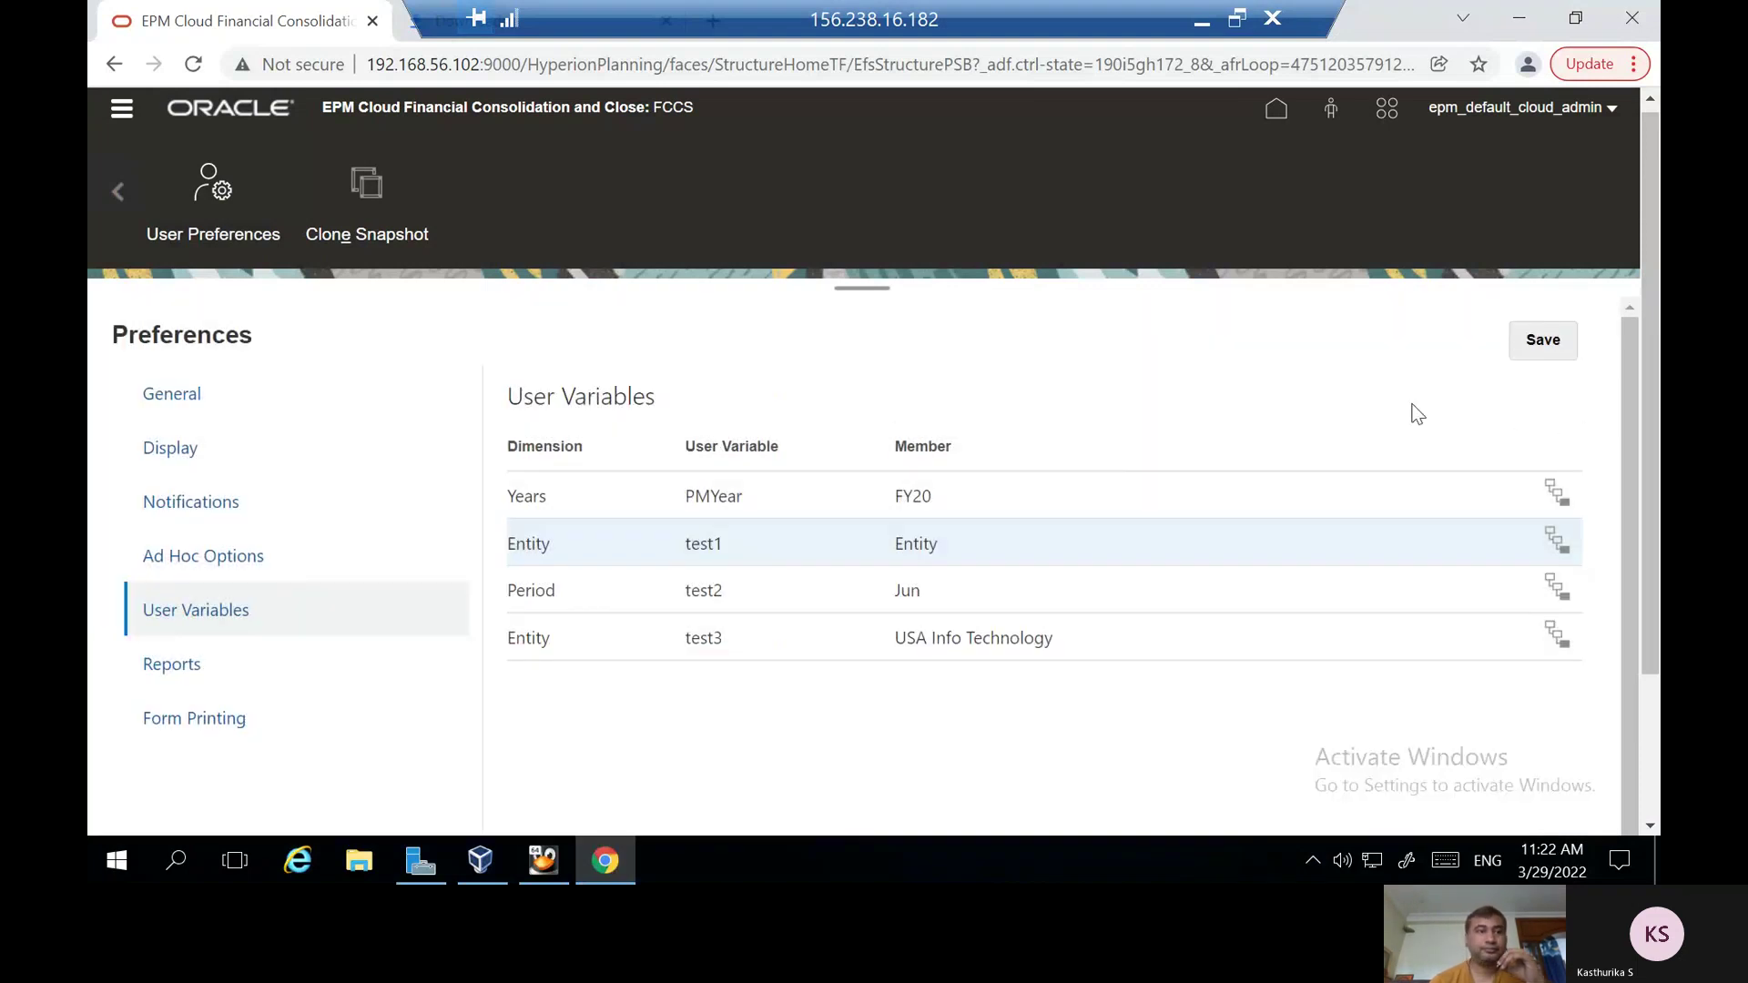
Add a user variable named test4 for the Entity dimension in the application's variables and save it
{"action": "left_click", "coordinate": [120, 193]}
{"action": "left_click", "coordinate": [297, 224]}
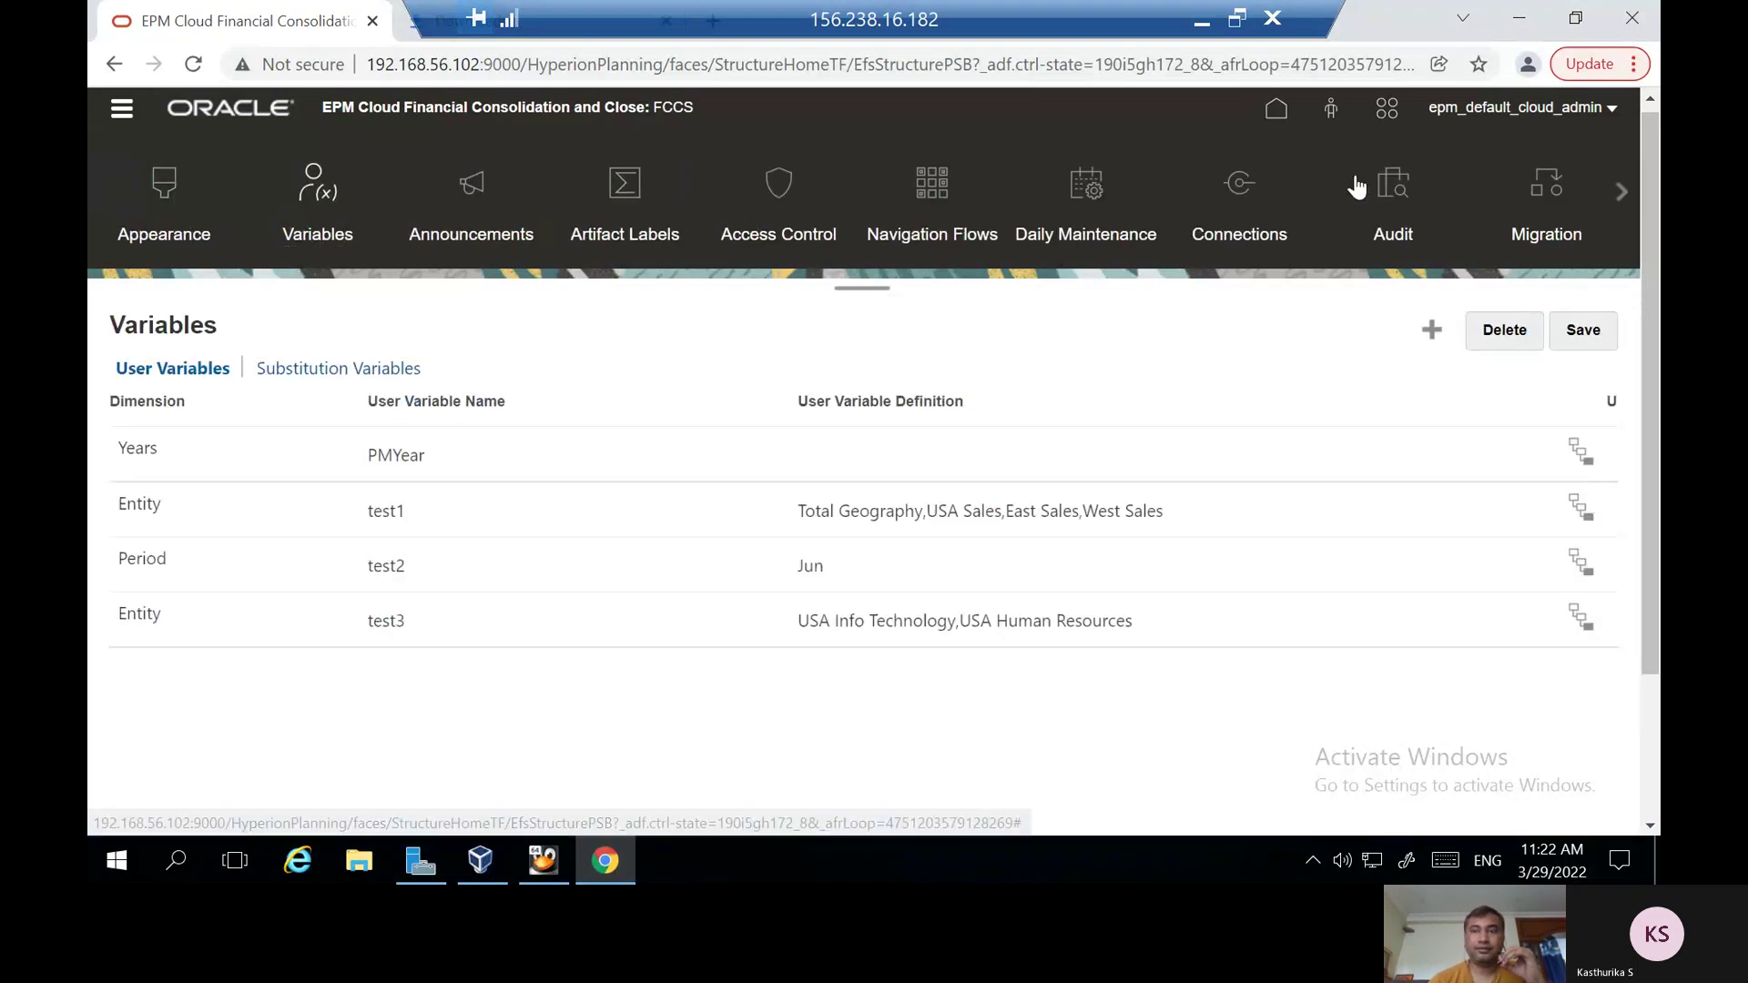
{"action": "left_click", "coordinate": [1437, 330]}
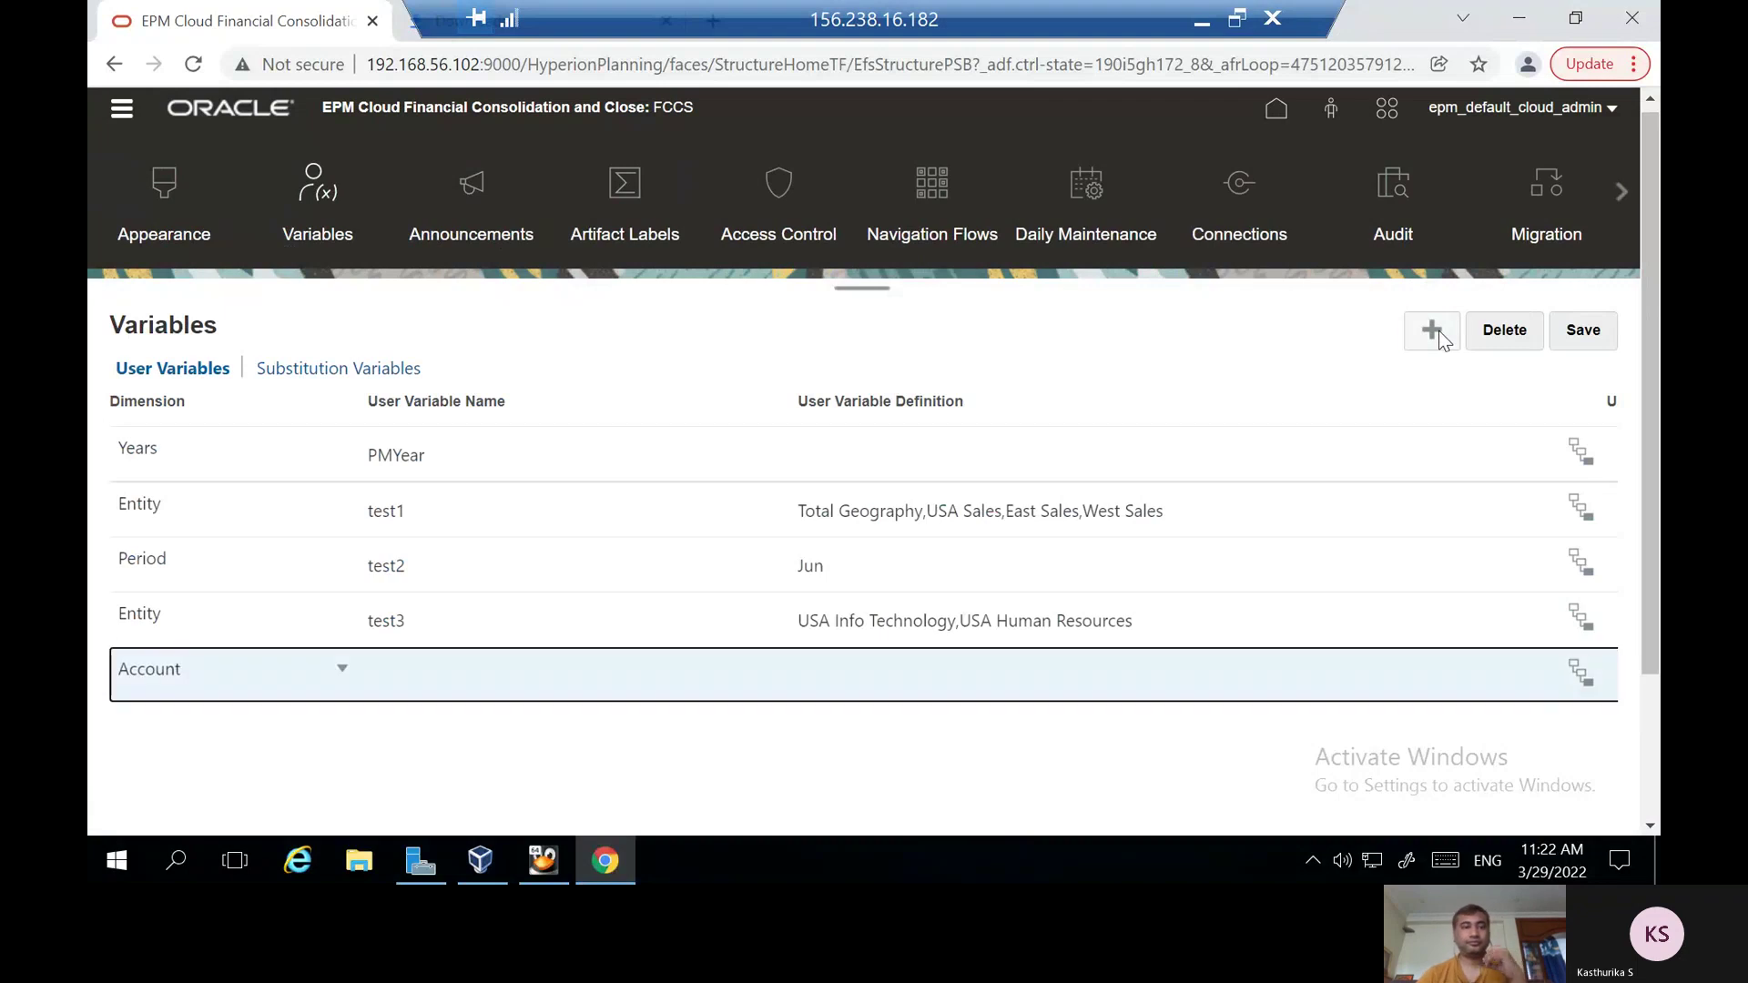
{"action": "left_click", "coordinate": [342, 685]}
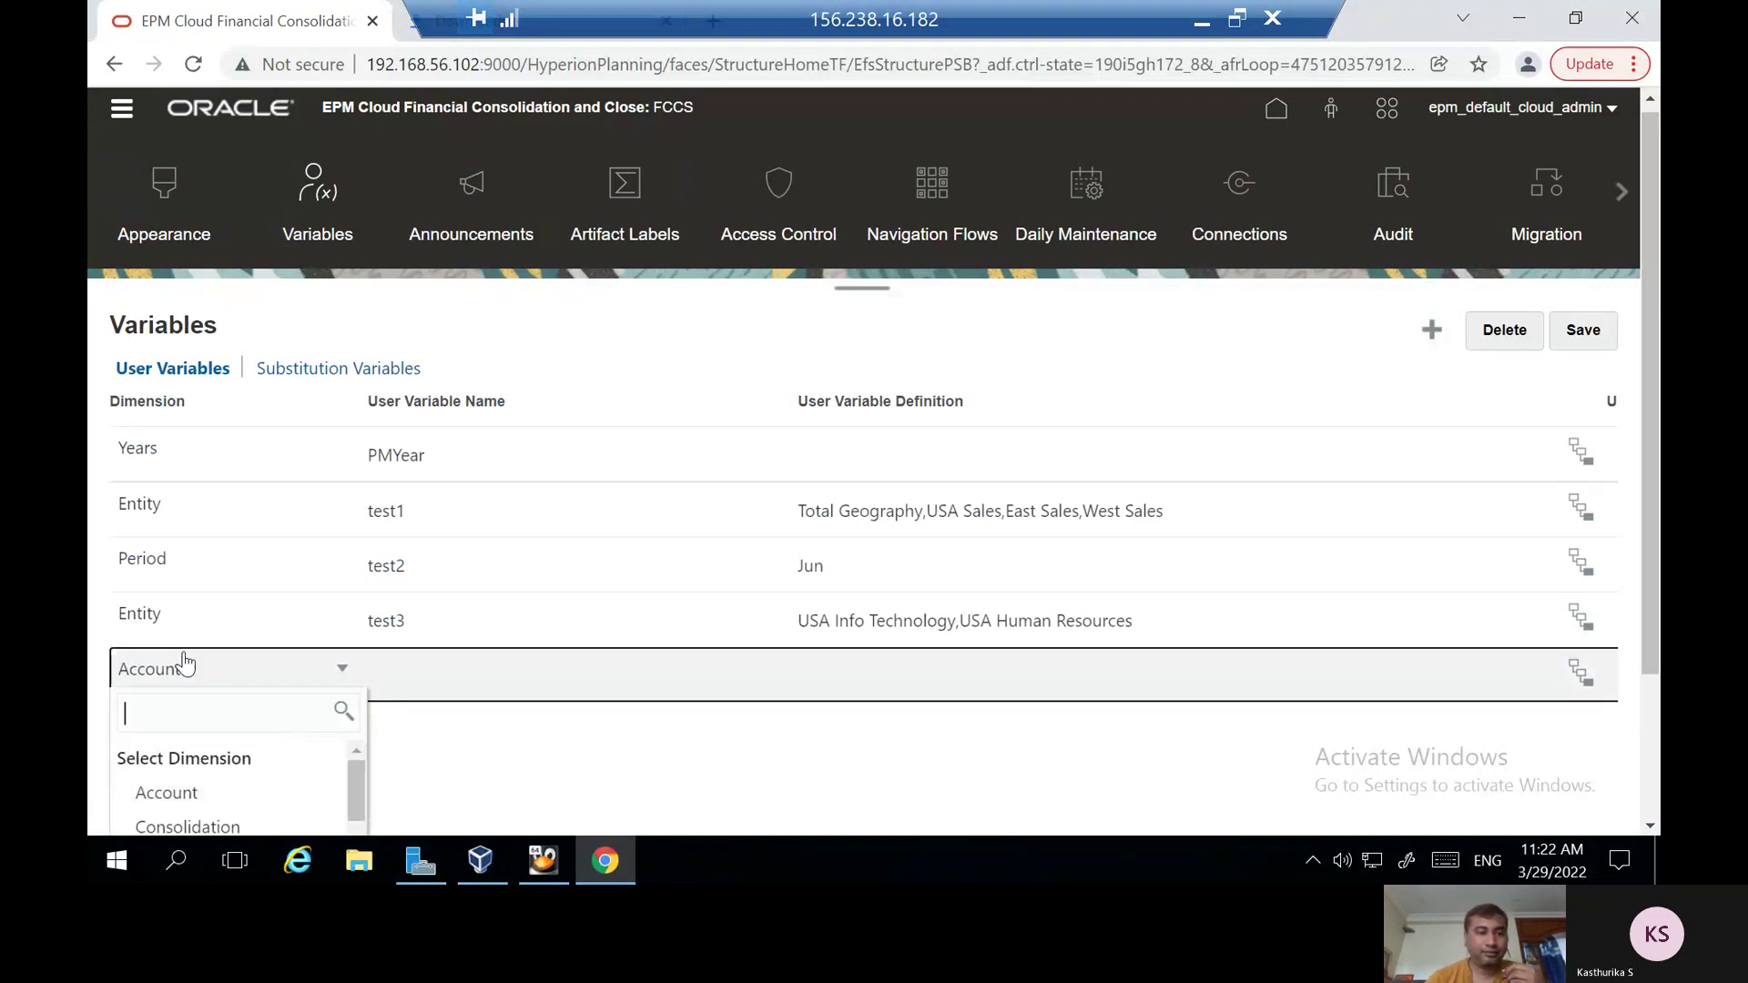
{"action": "scroll", "coordinate": [183, 663], "scroll_direction": "down", "scroll_amount": 2}
{"action": "left_click", "coordinate": [159, 743]}
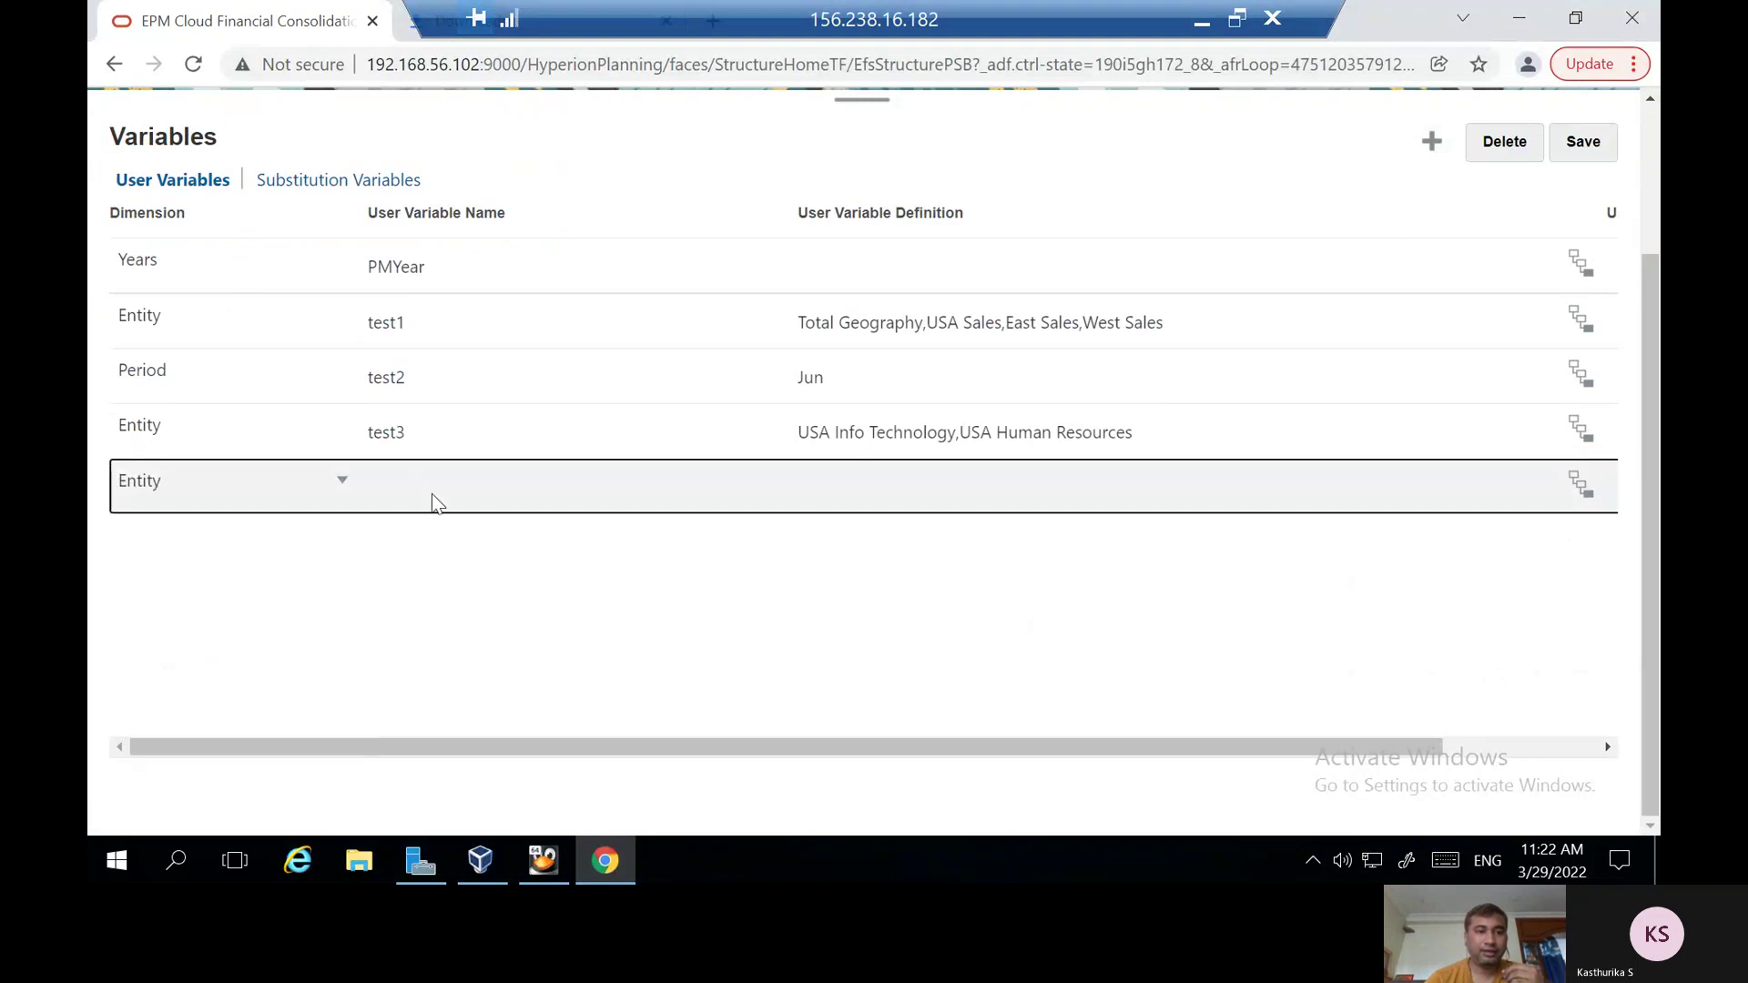
{"action": "left_click", "coordinate": [403, 485]}
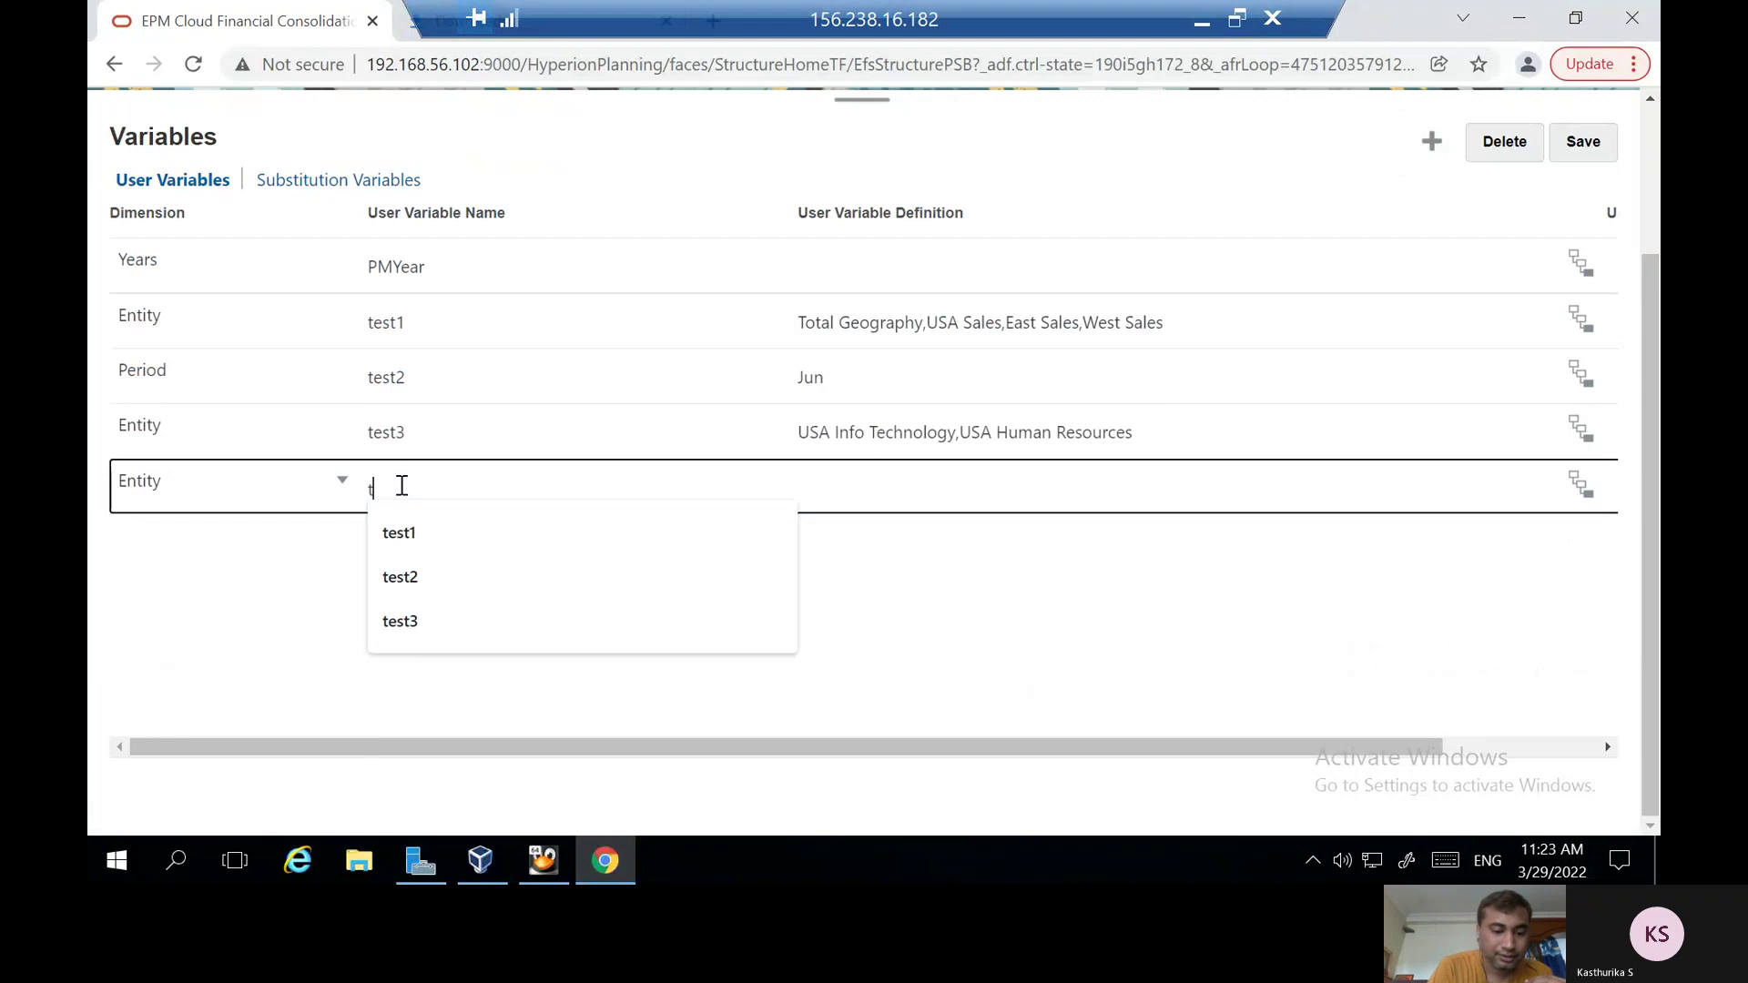
{"action": "type", "text": "test4"}
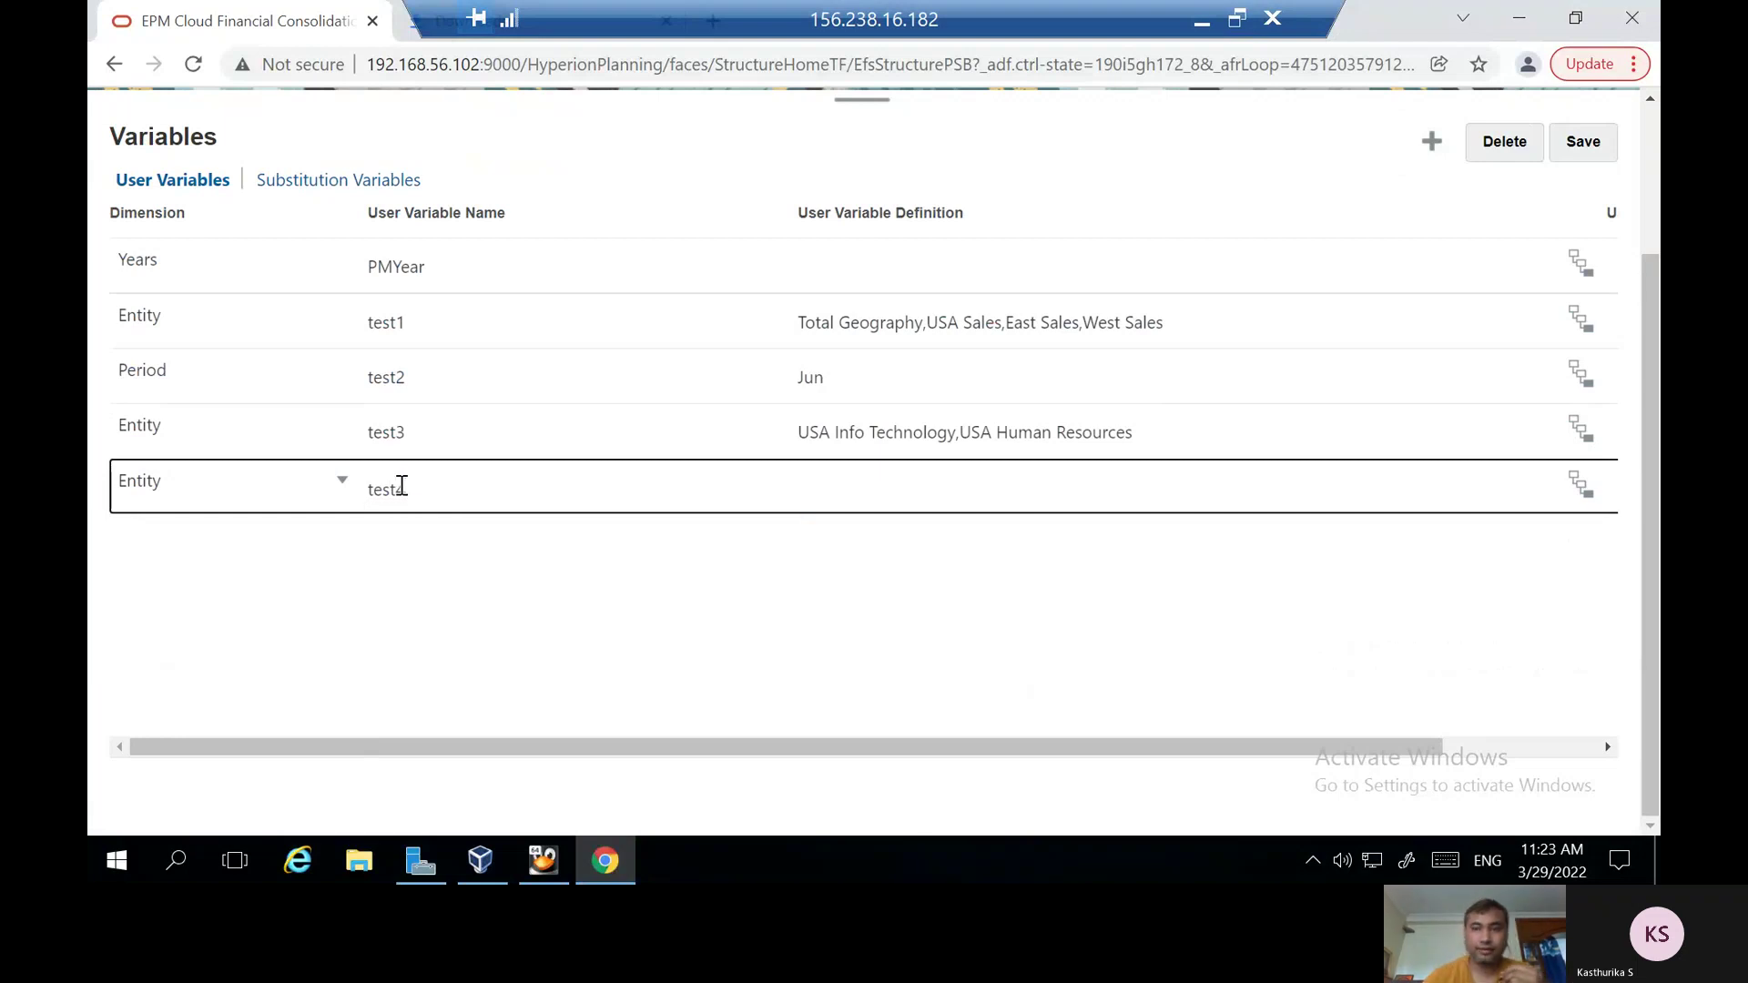
{"action": "left_click", "coordinate": [1586, 145]}
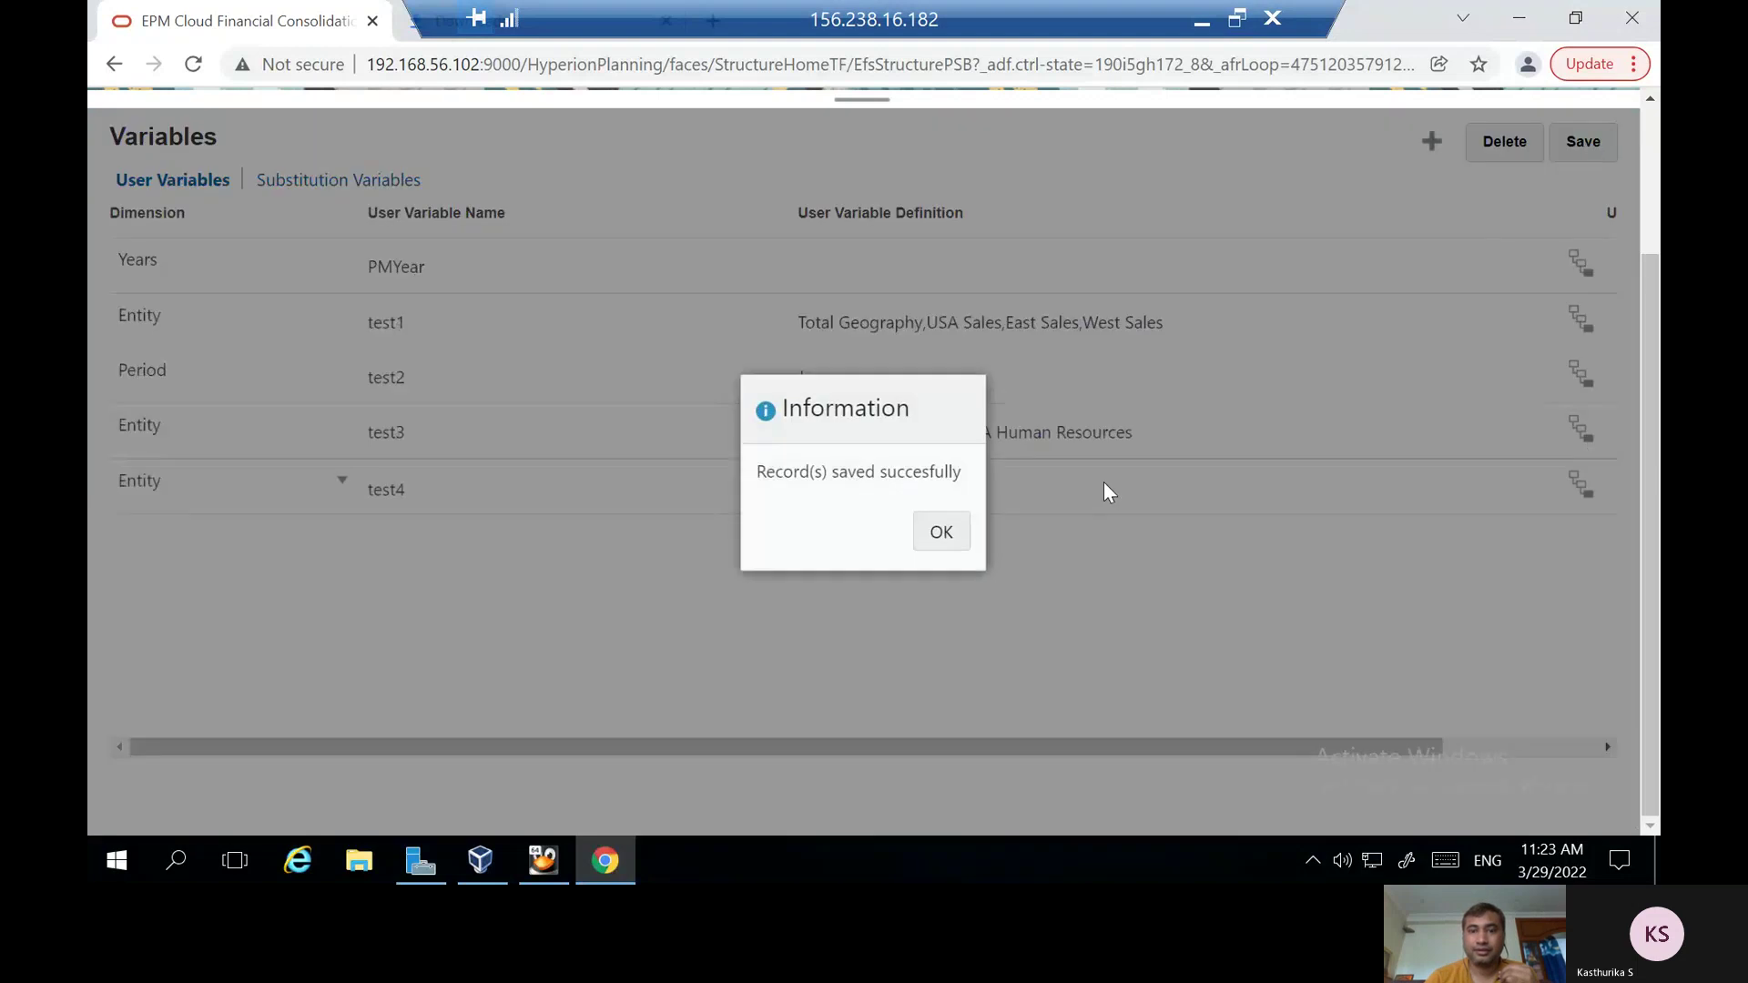
{"action": "left_click", "coordinate": [941, 531]}
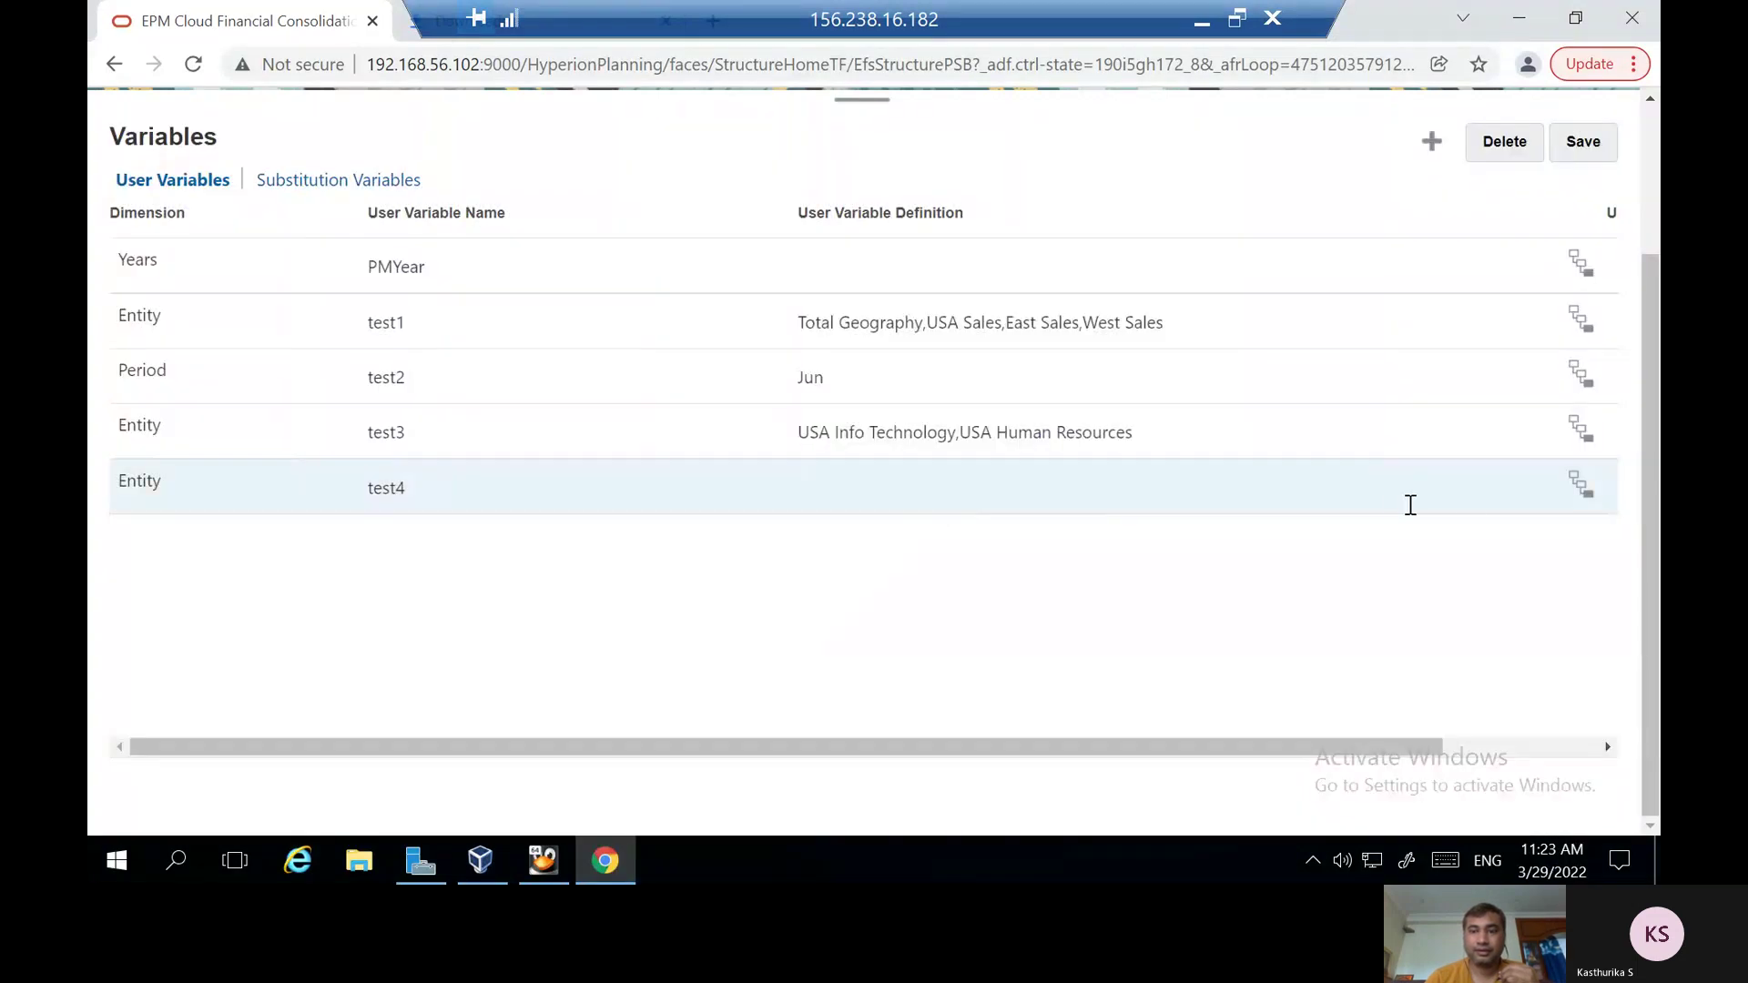
Define the test4 user variable with Global Assumptions, Entity, Total Geography and USA, and save the variables
{"action": "left_click", "coordinate": [1411, 505]}
{"action": "left_click", "coordinate": [1582, 485]}
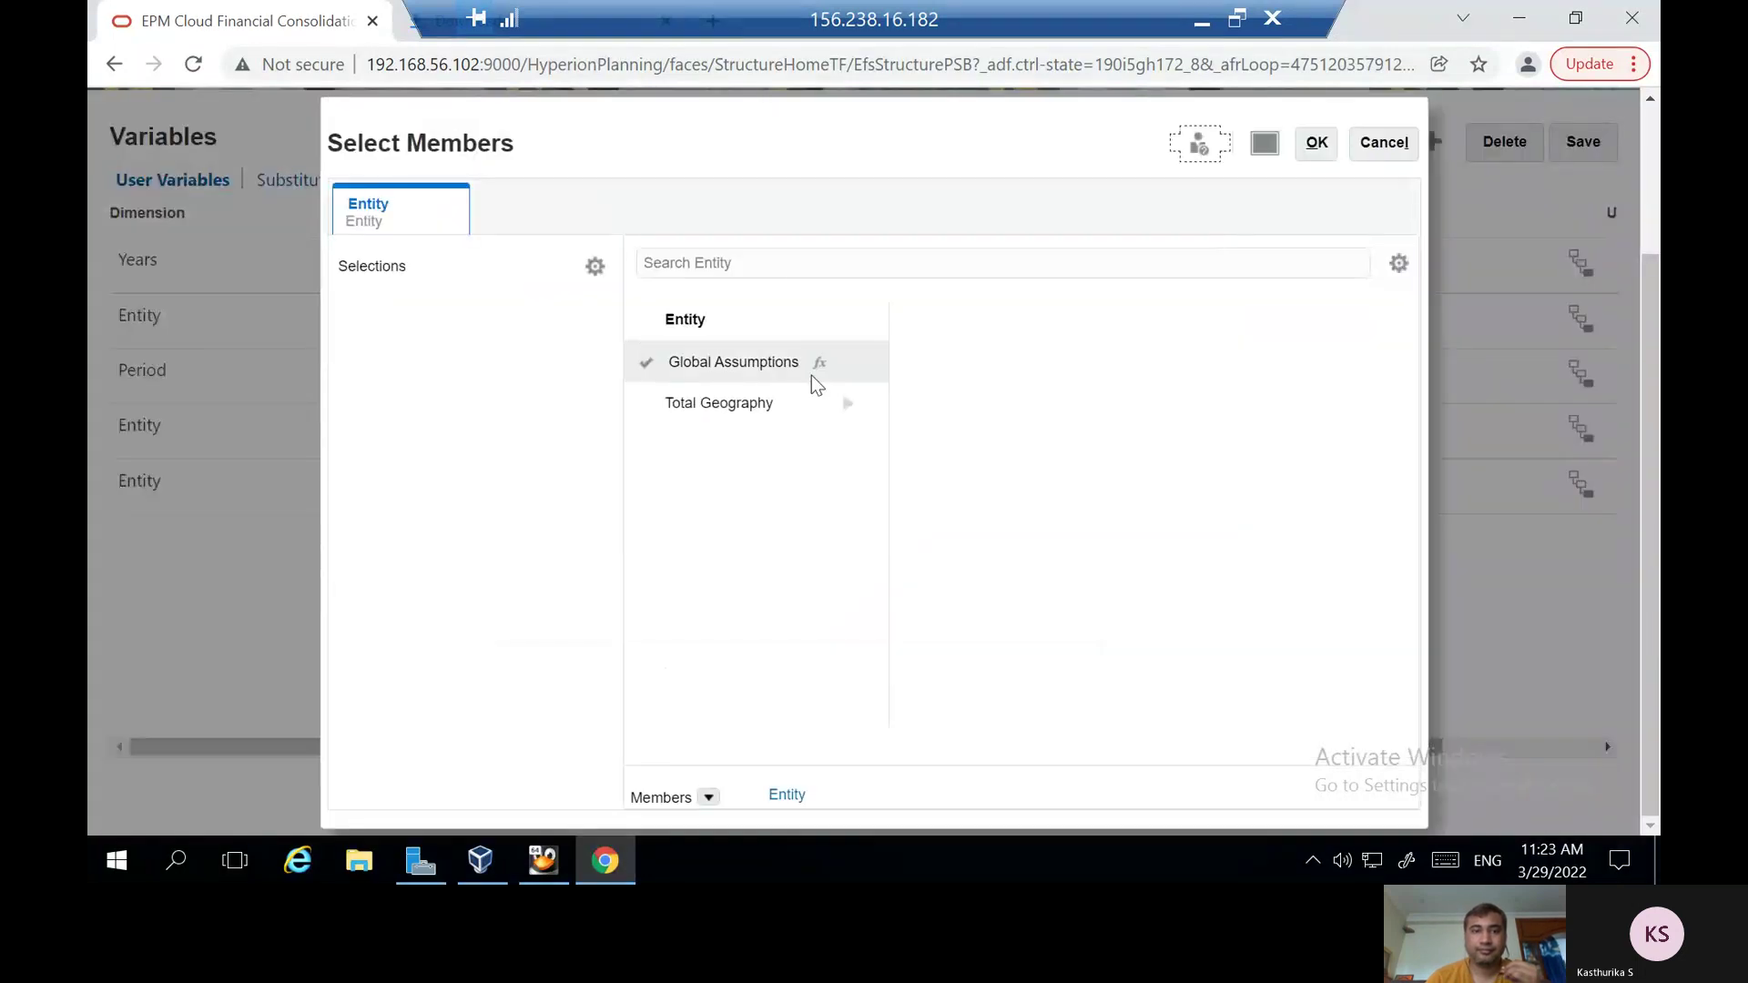
{"action": "left_click", "coordinate": [770, 368]}
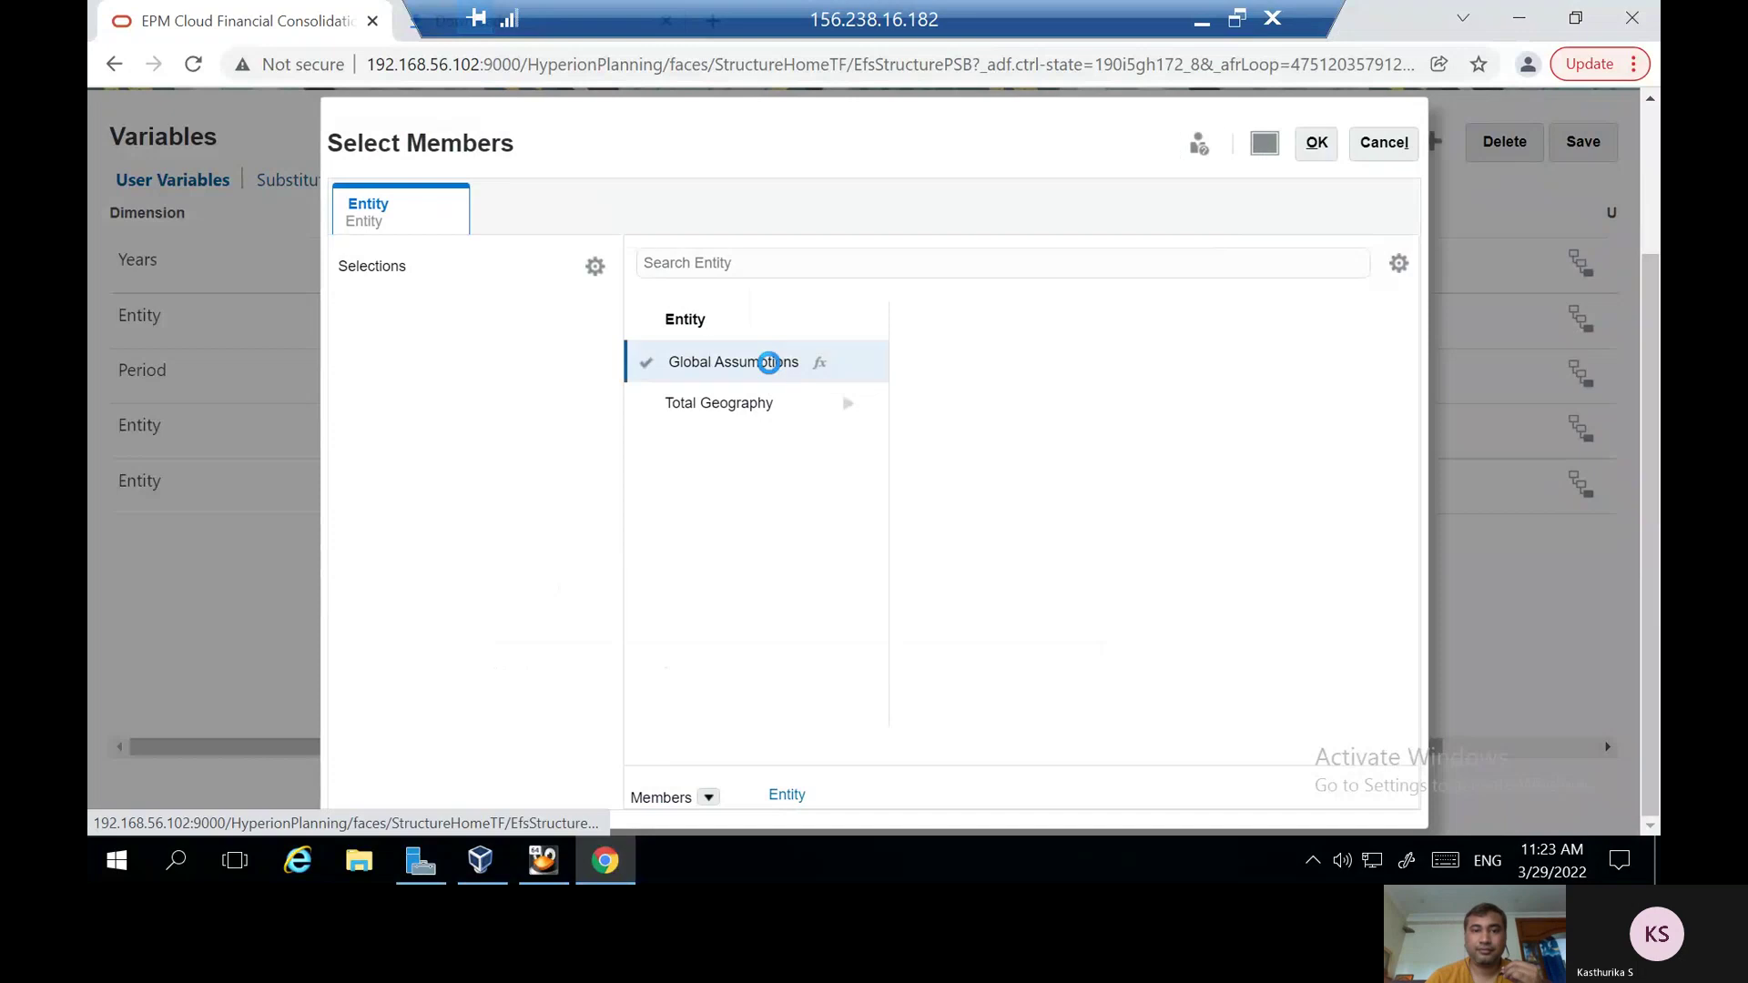
{"action": "left_click", "coordinate": [677, 323]}
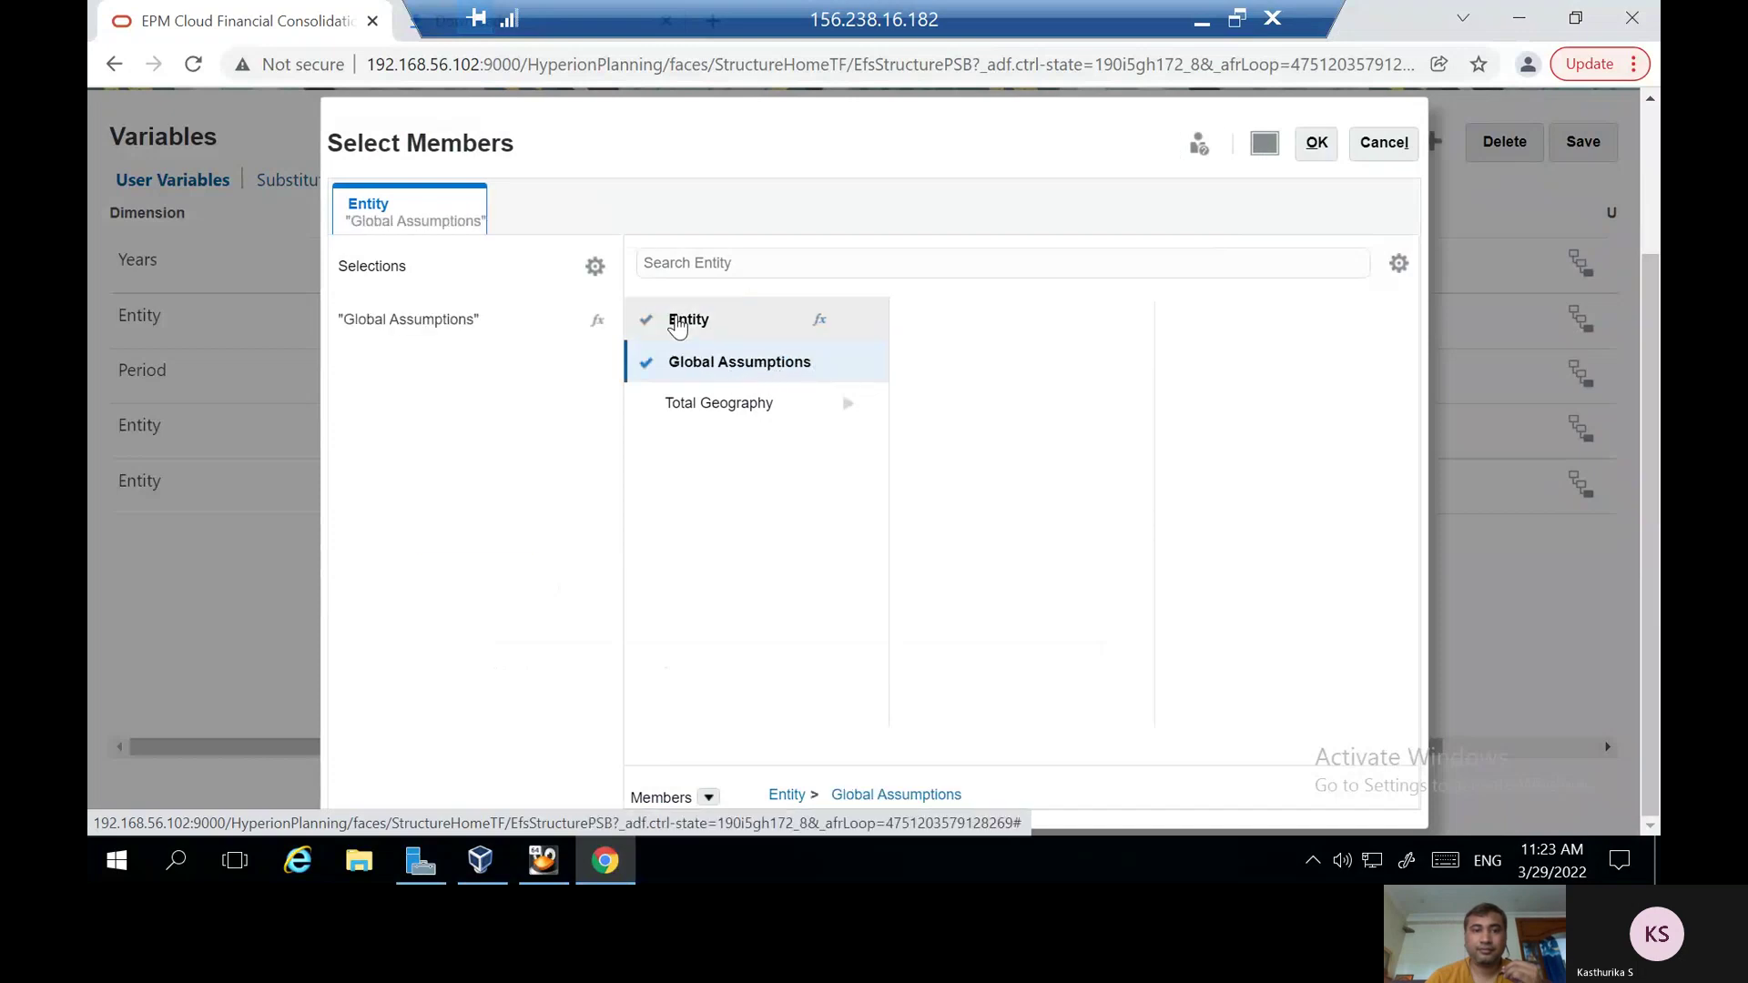
{"action": "left_click", "coordinate": [709, 417]}
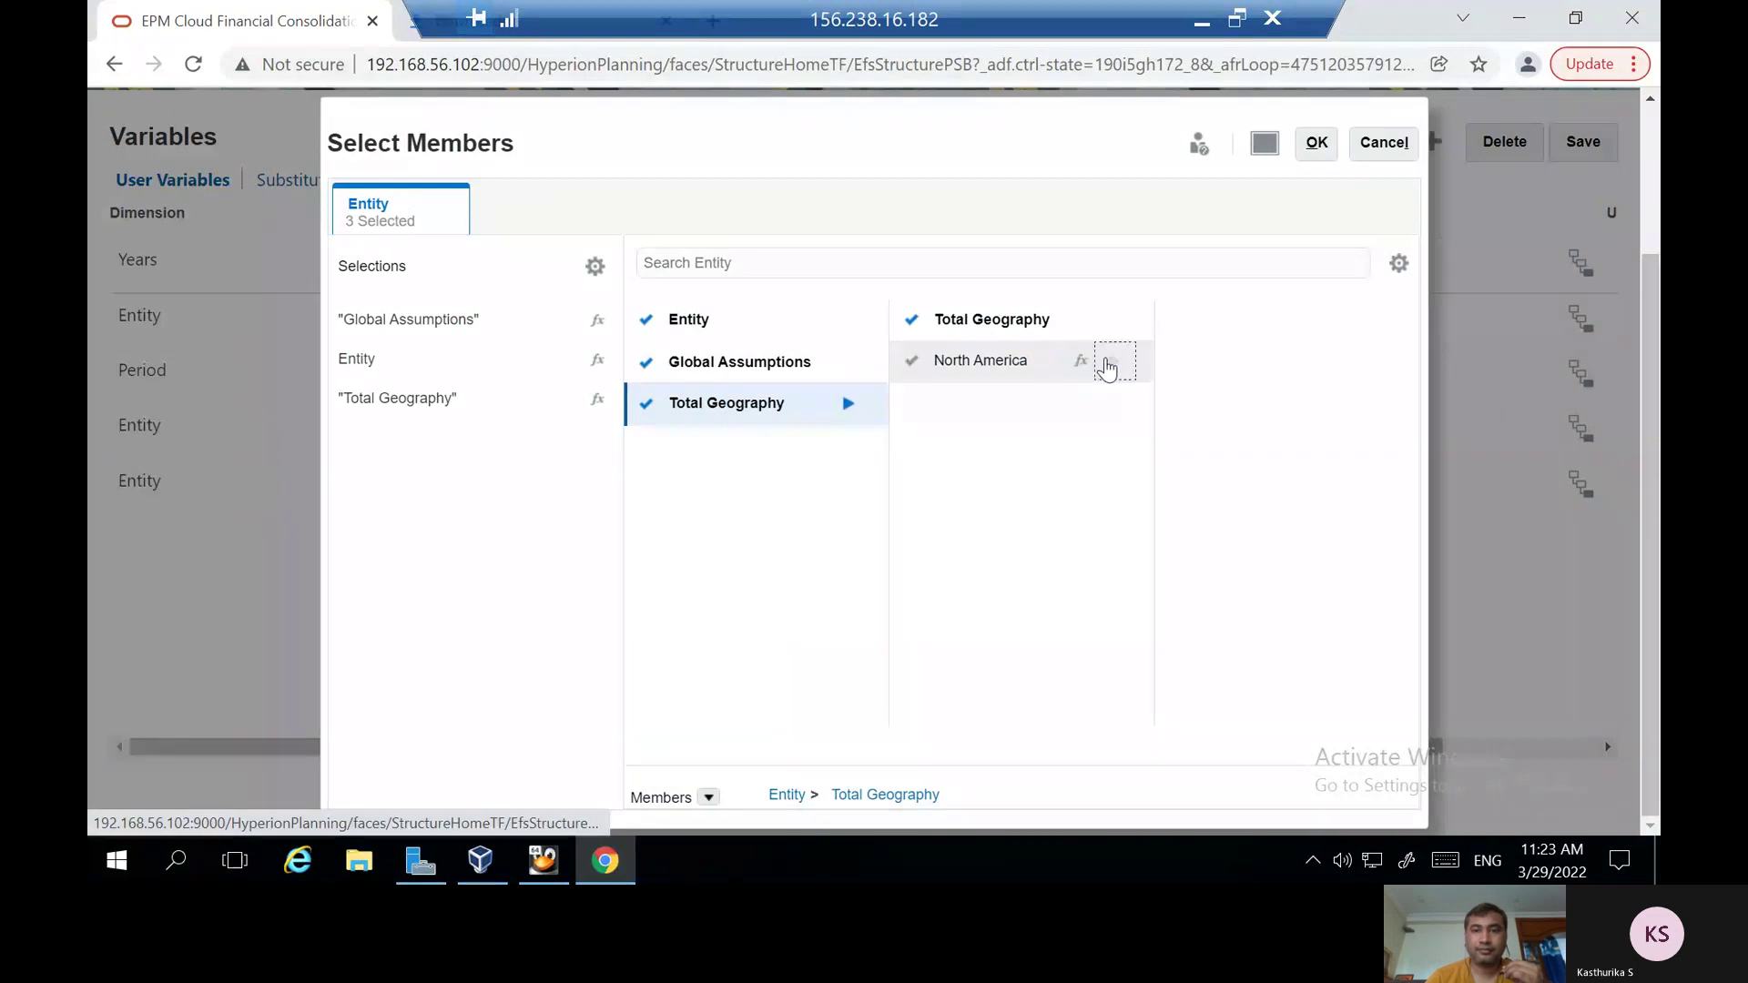
{"action": "left_click", "coordinate": [1107, 367]}
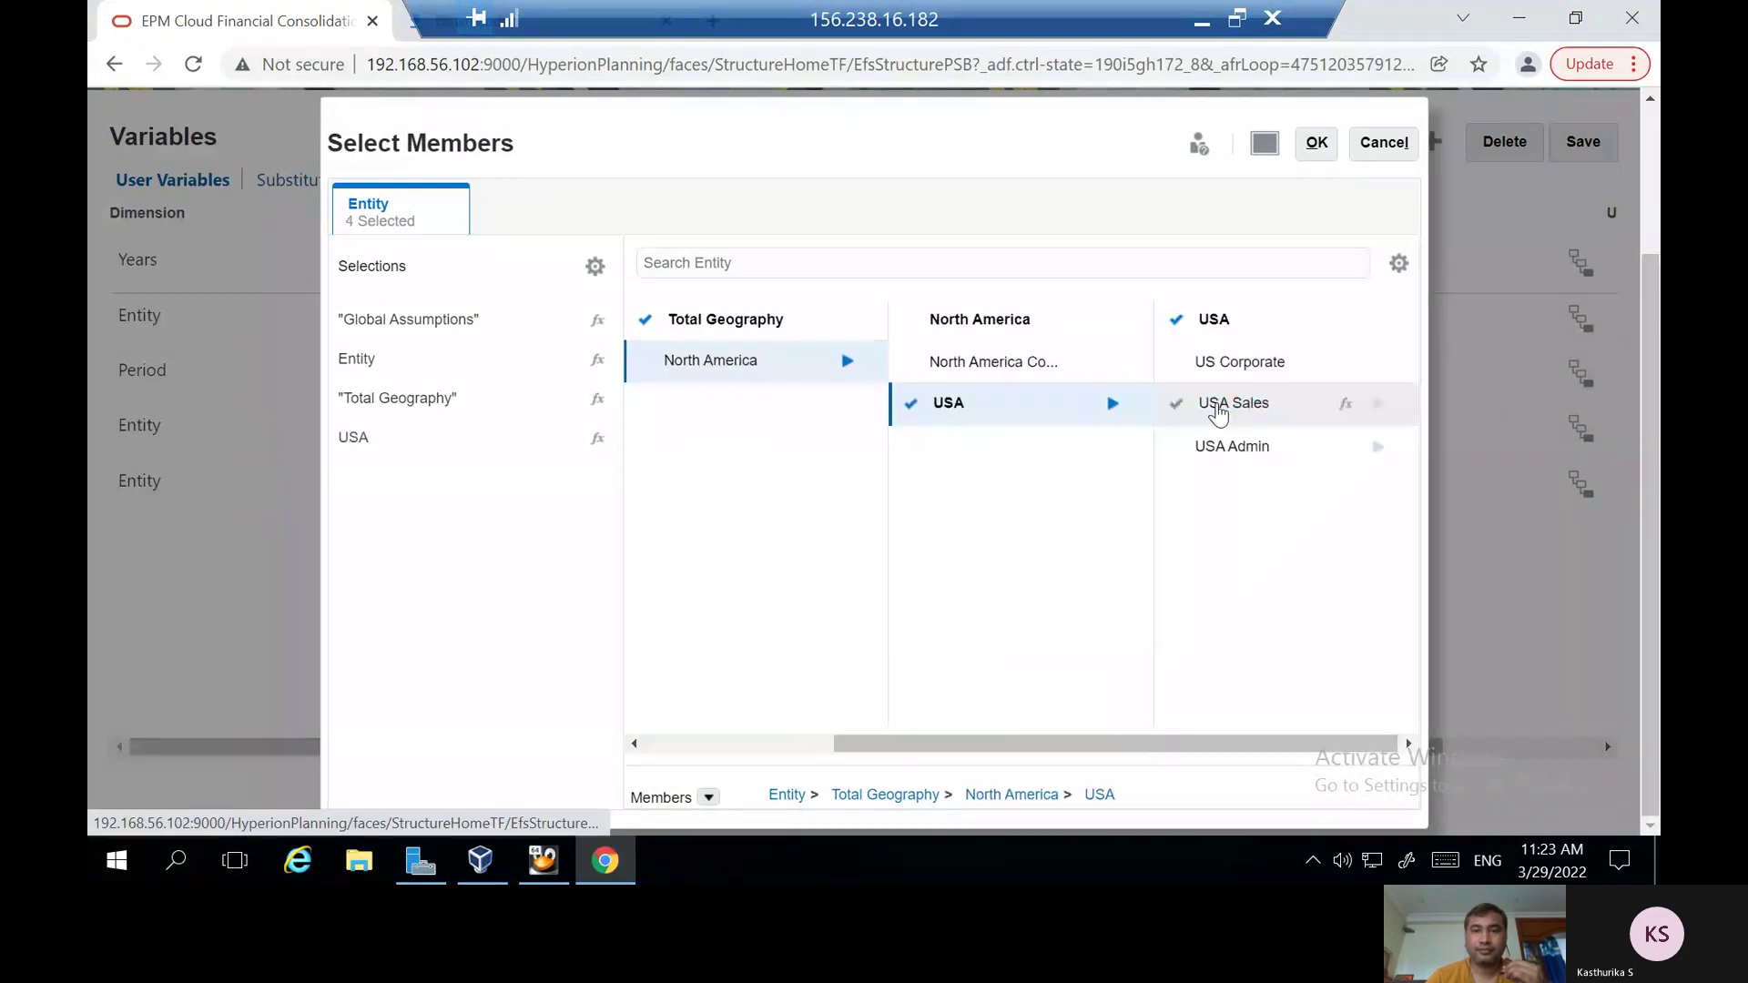
{"action": "left_click", "coordinate": [1380, 403]}
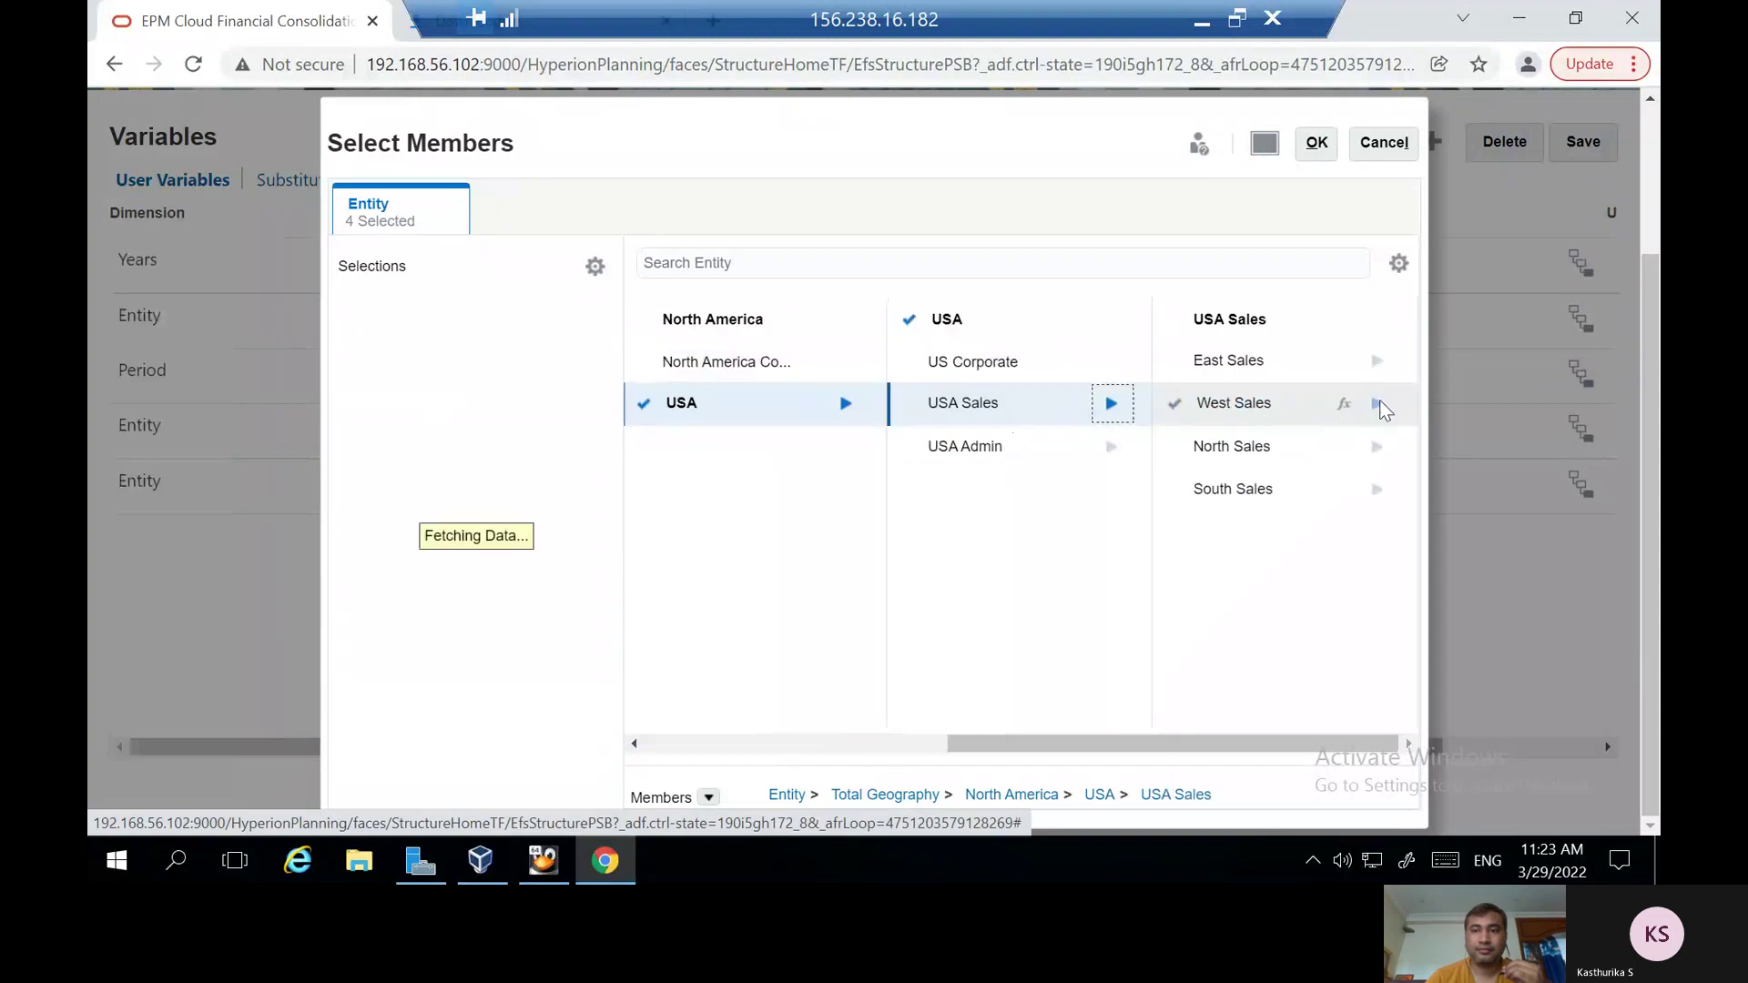
{"action": "left_click", "coordinate": [1317, 143]}
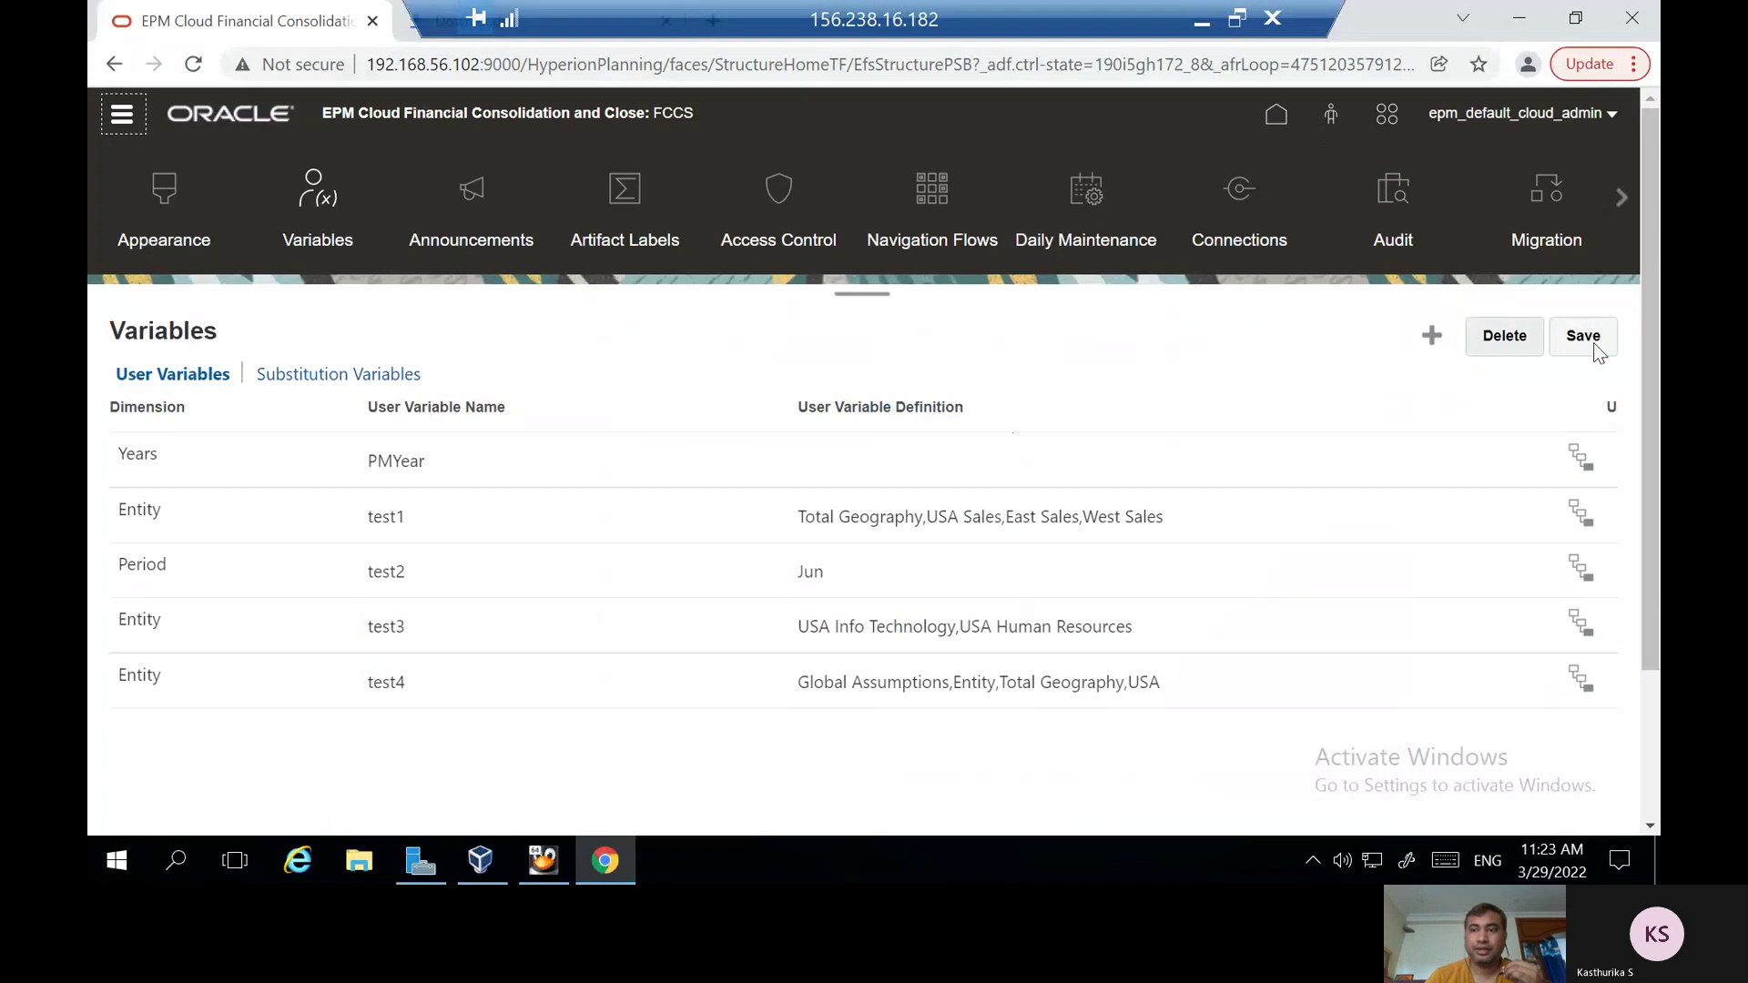
{"action": "left_click", "coordinate": [1584, 337]}
{"action": "left_click", "coordinate": [960, 725]}
Check the user variables in user preferences, and open the layout of the test2 form in the Library's test folder
{"action": "left_click", "coordinate": [1622, 196]}
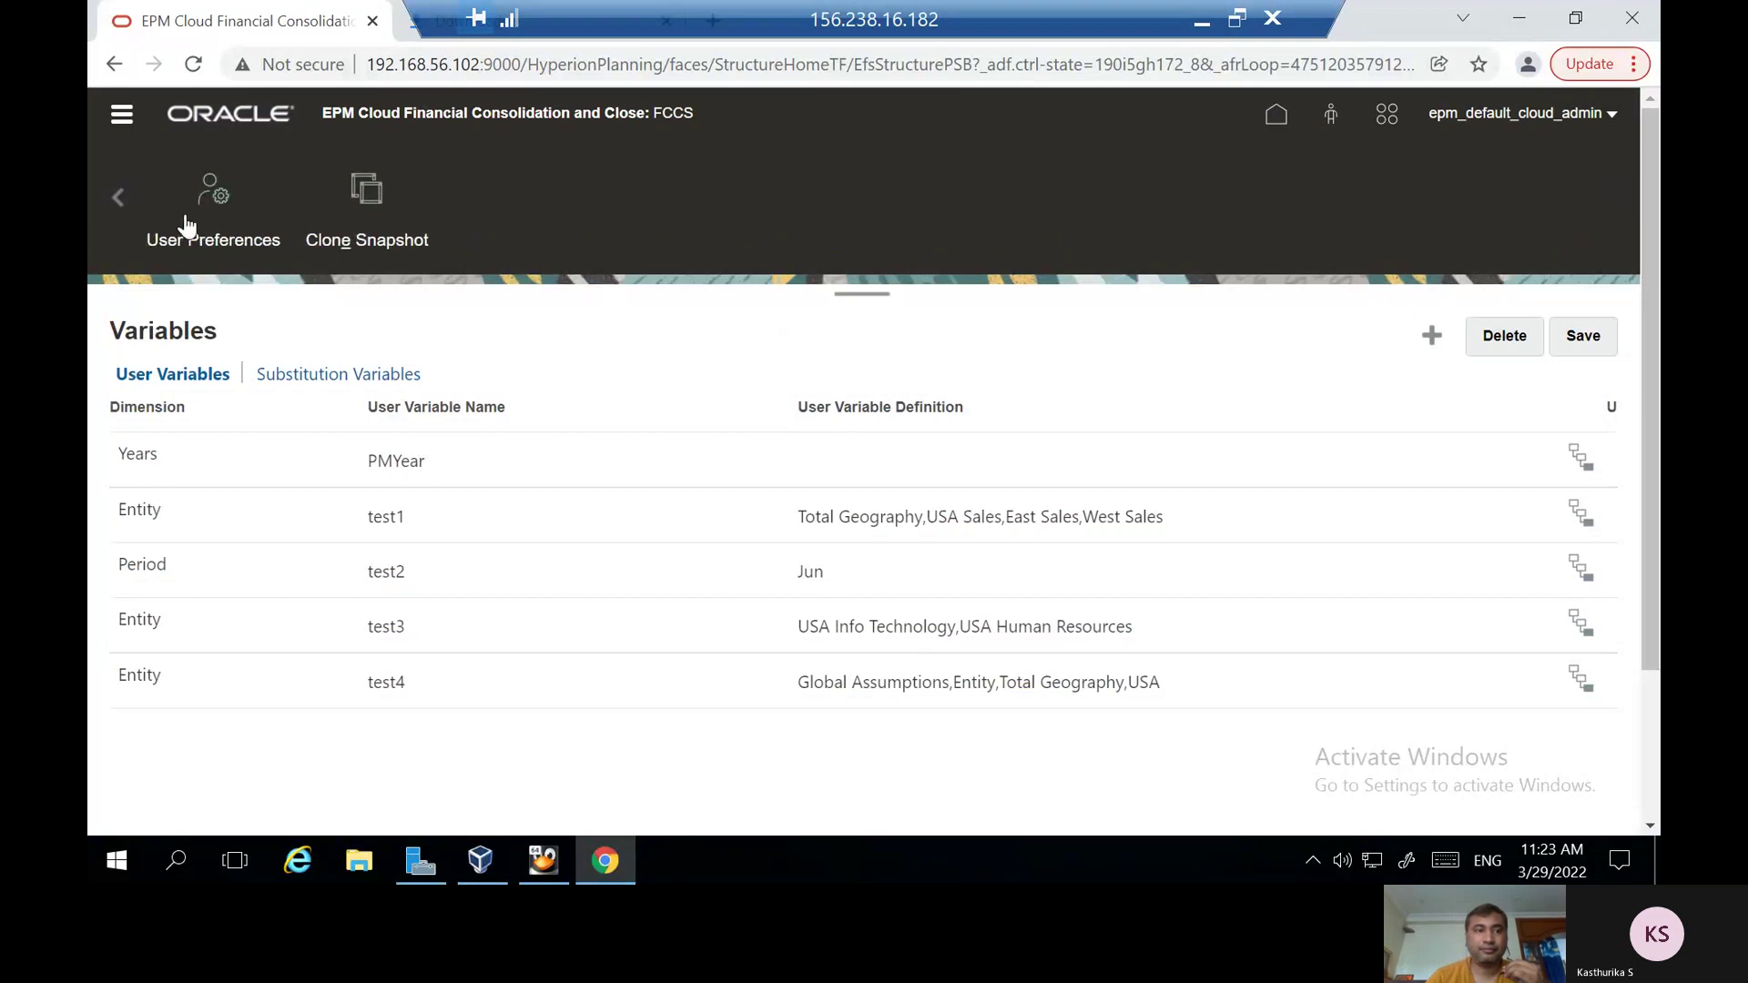
{"action": "left_click", "coordinate": [193, 216]}
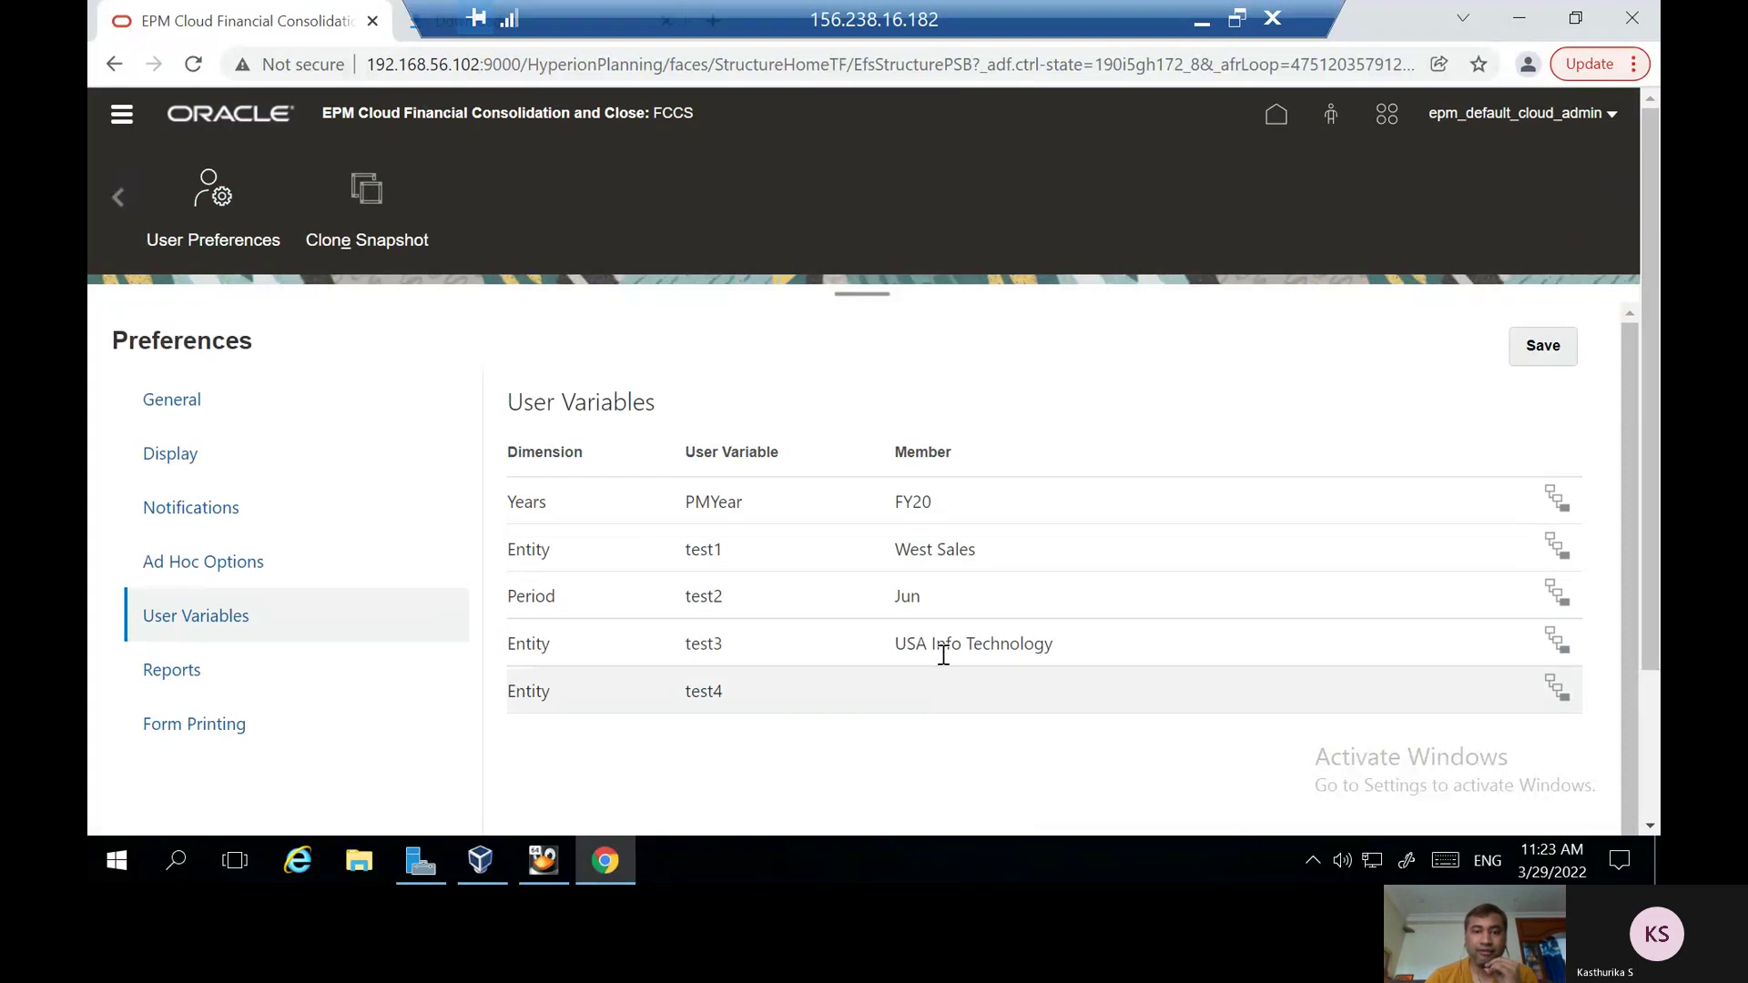
{"action": "left_click", "coordinate": [122, 116]}
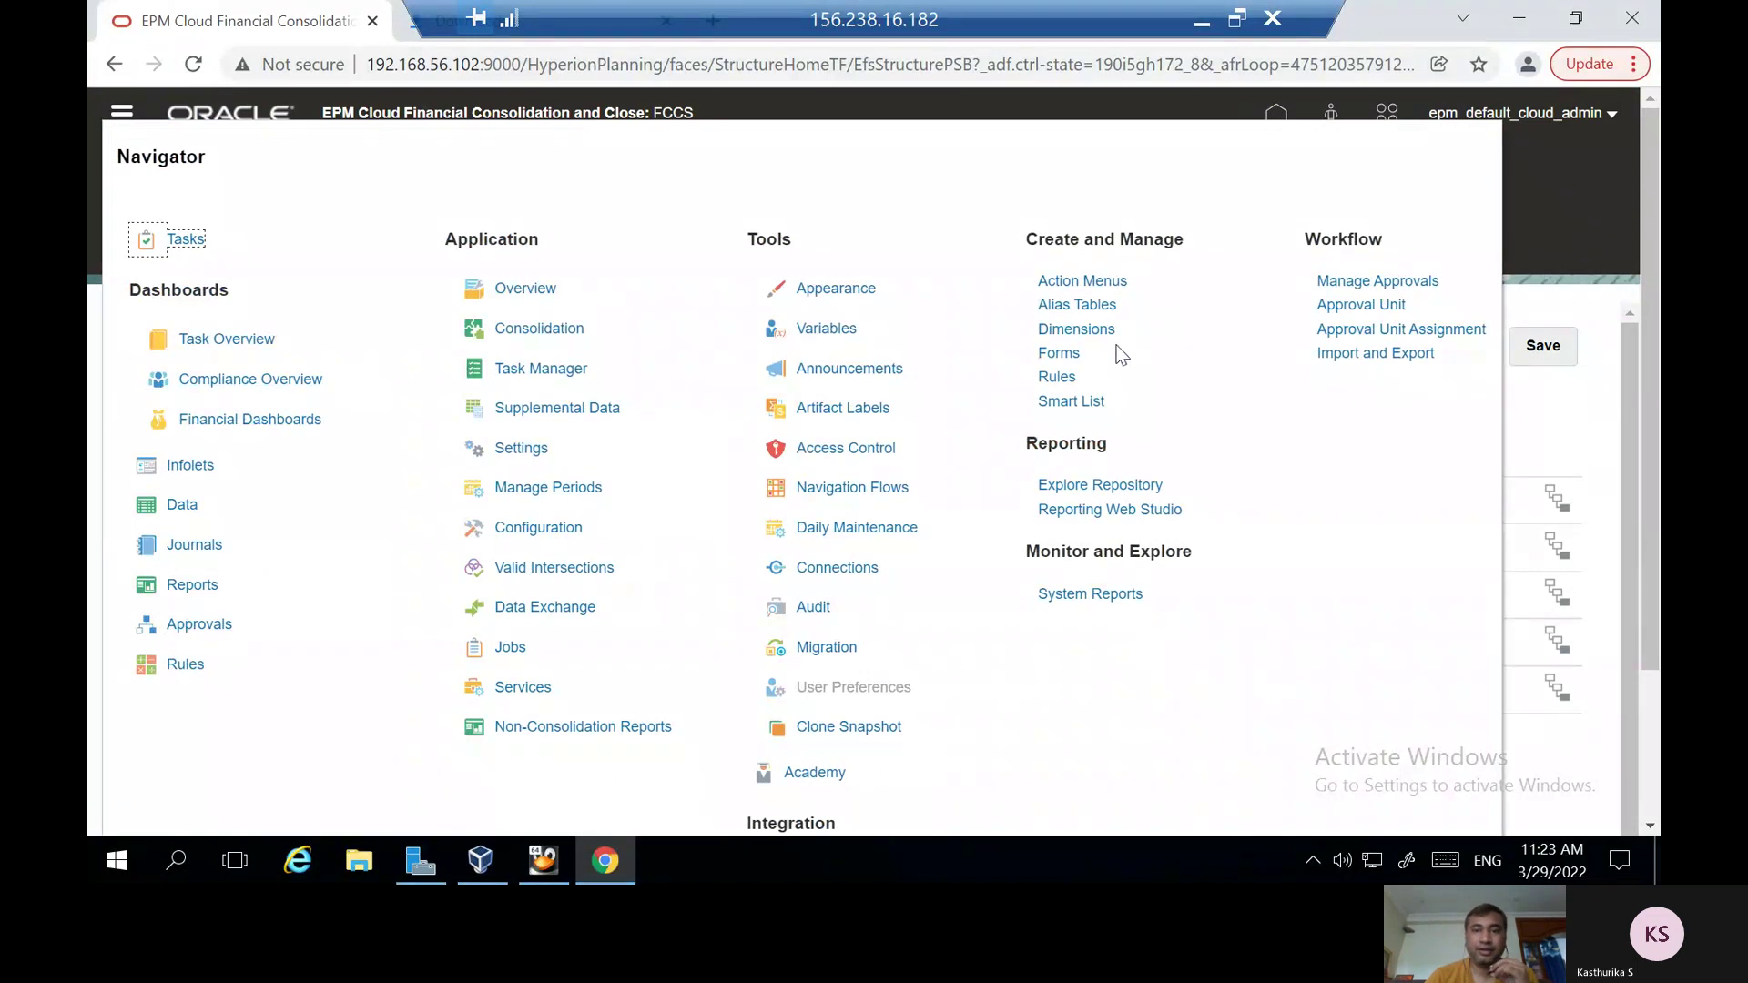
{"action": "left_click", "coordinate": [1057, 362]}
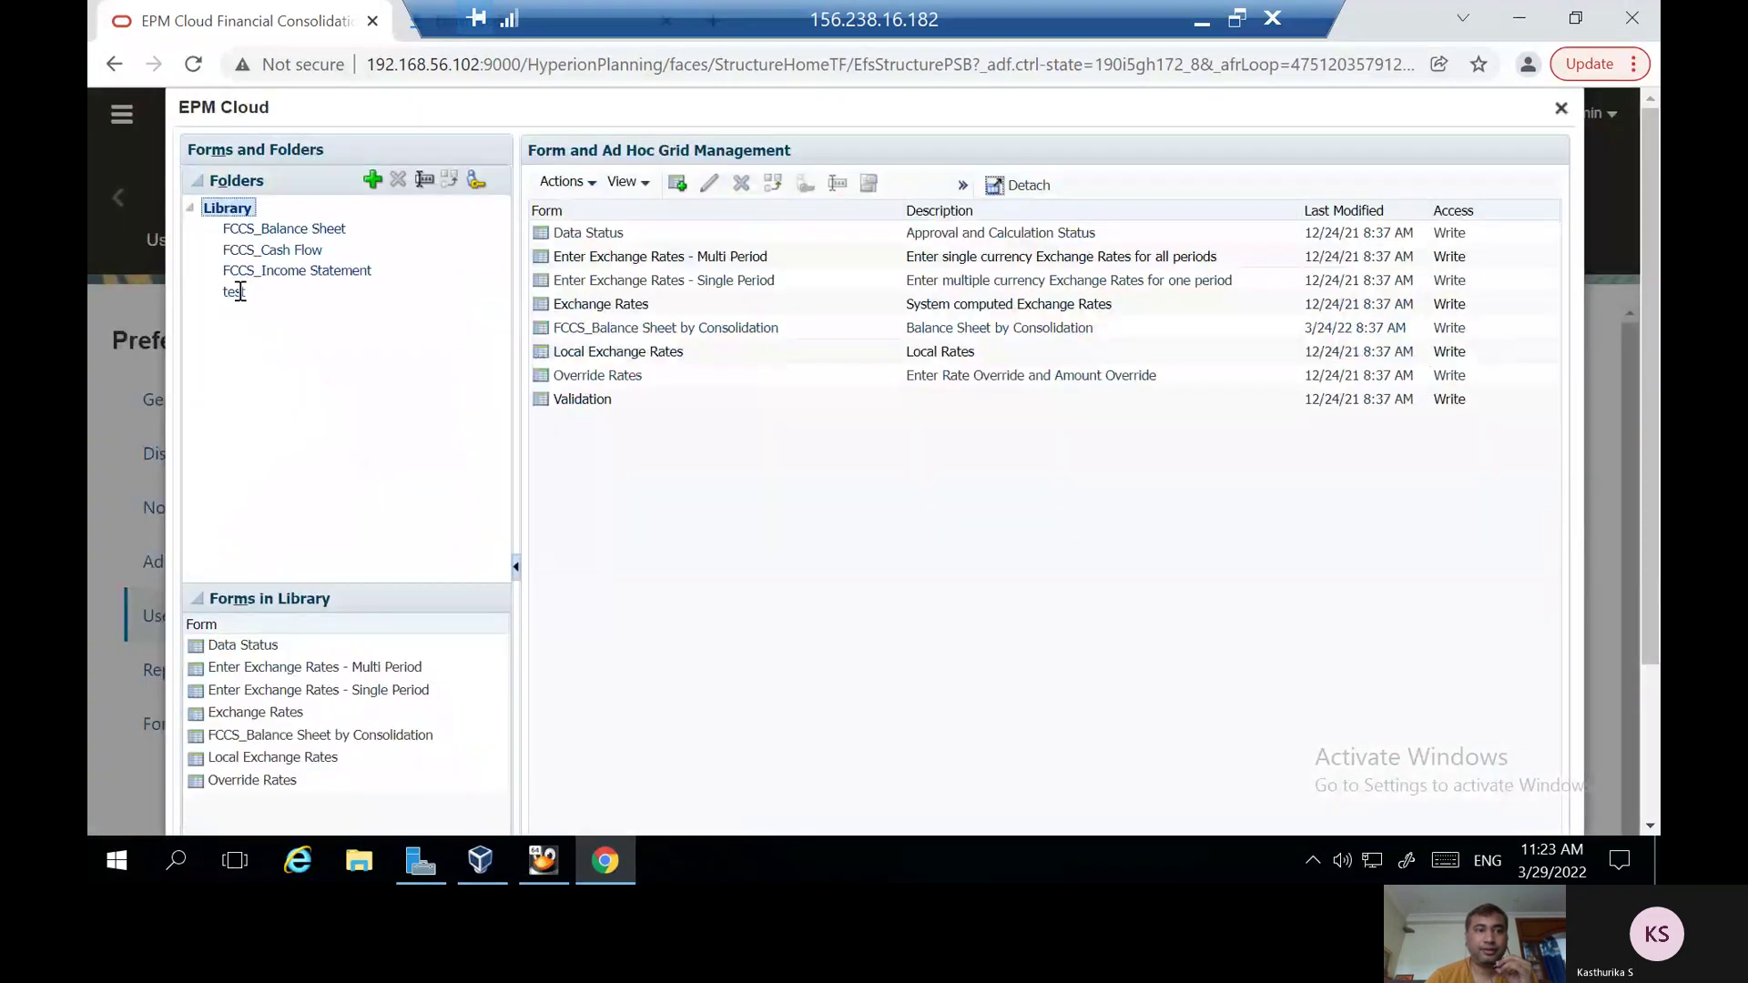
{"action": "left_click", "coordinate": [234, 291]}
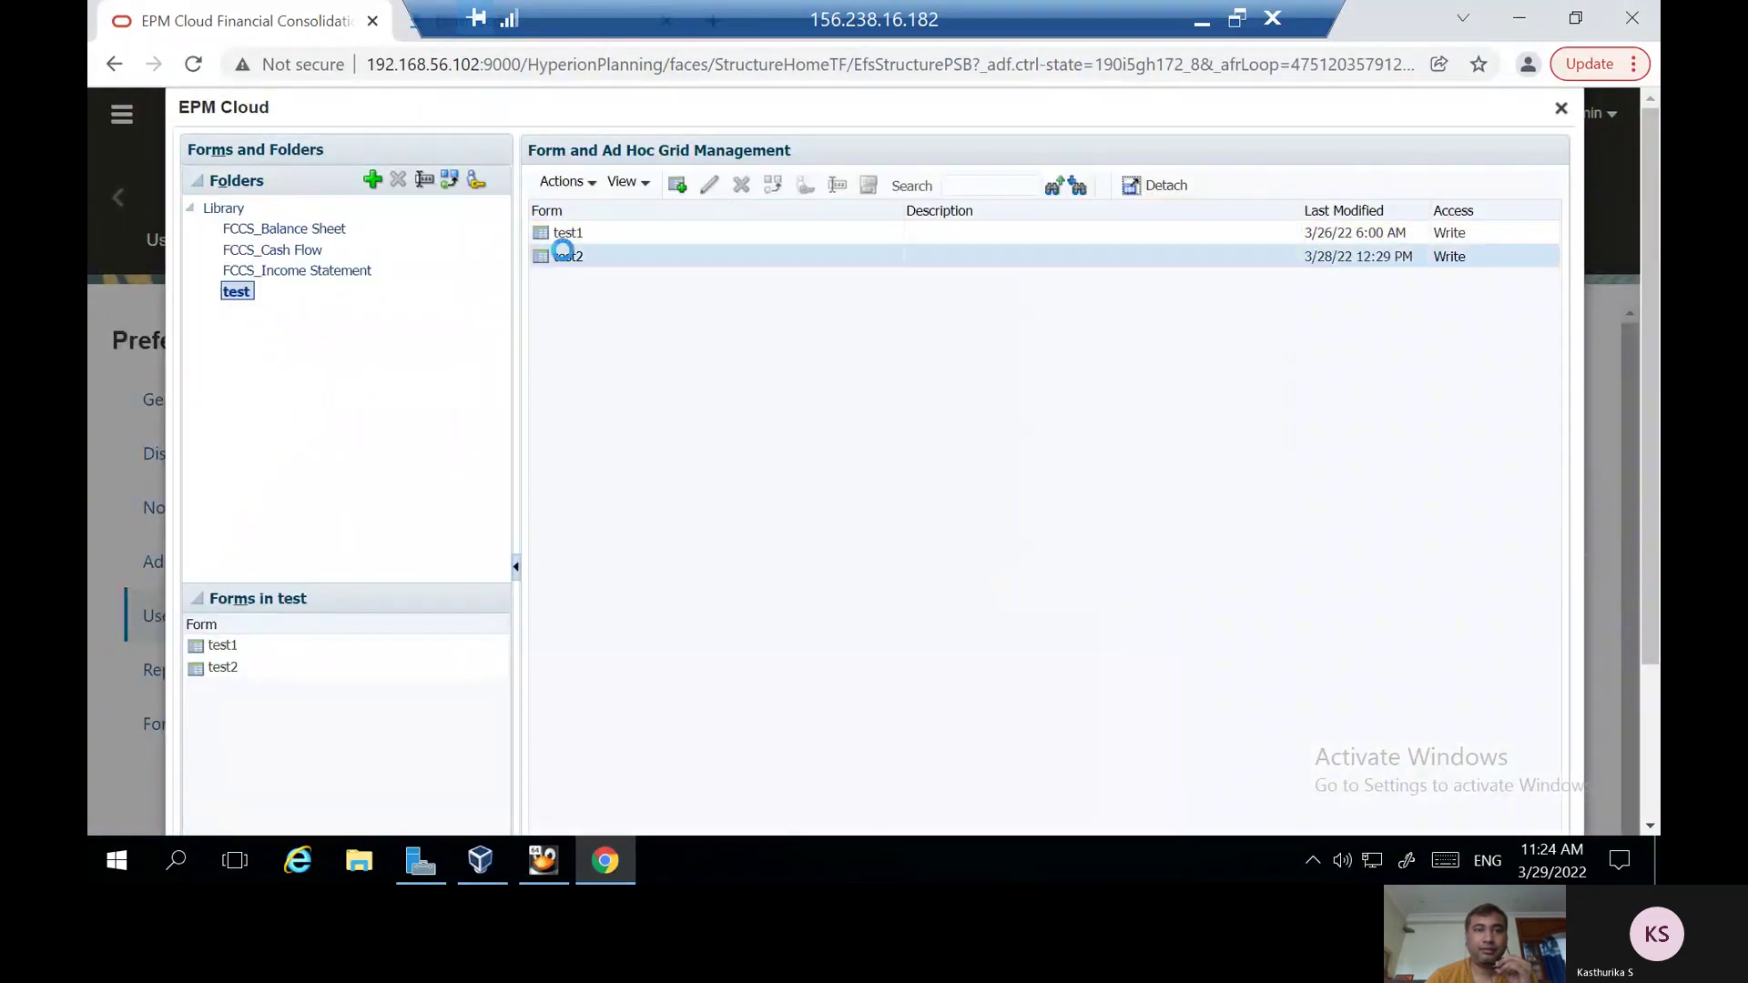
{"action": "left_click", "coordinate": [710, 185]}
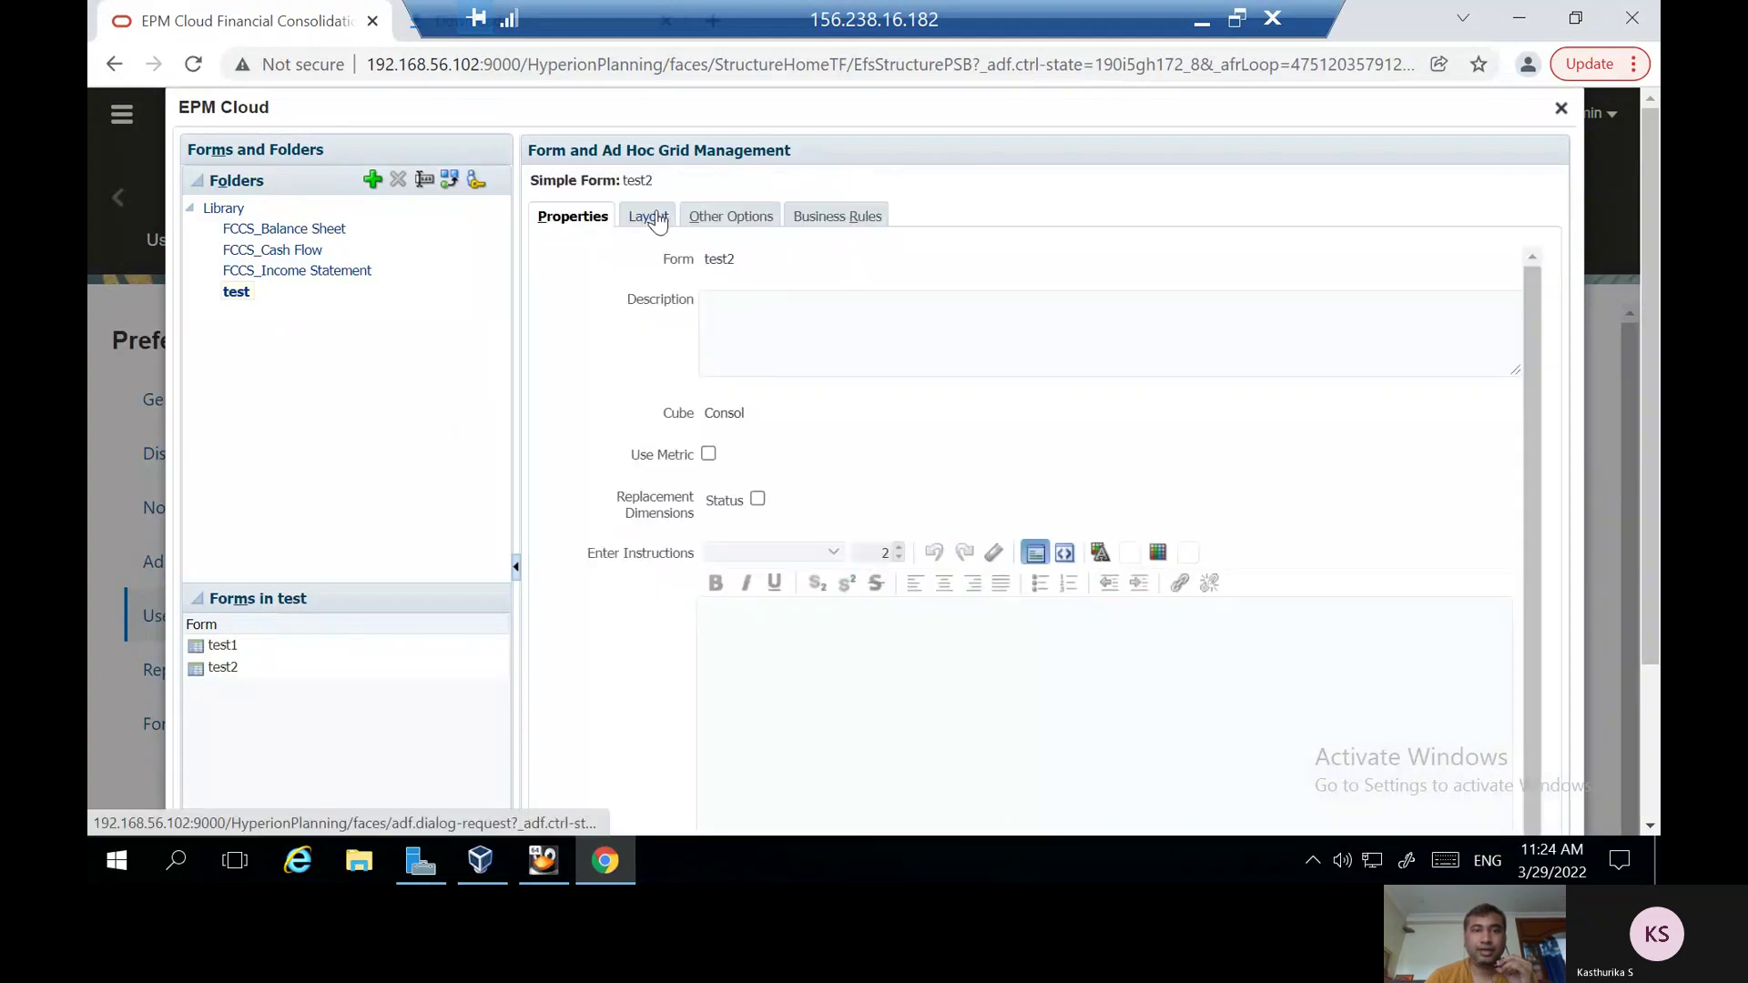
{"action": "left_click", "coordinate": [650, 217]}
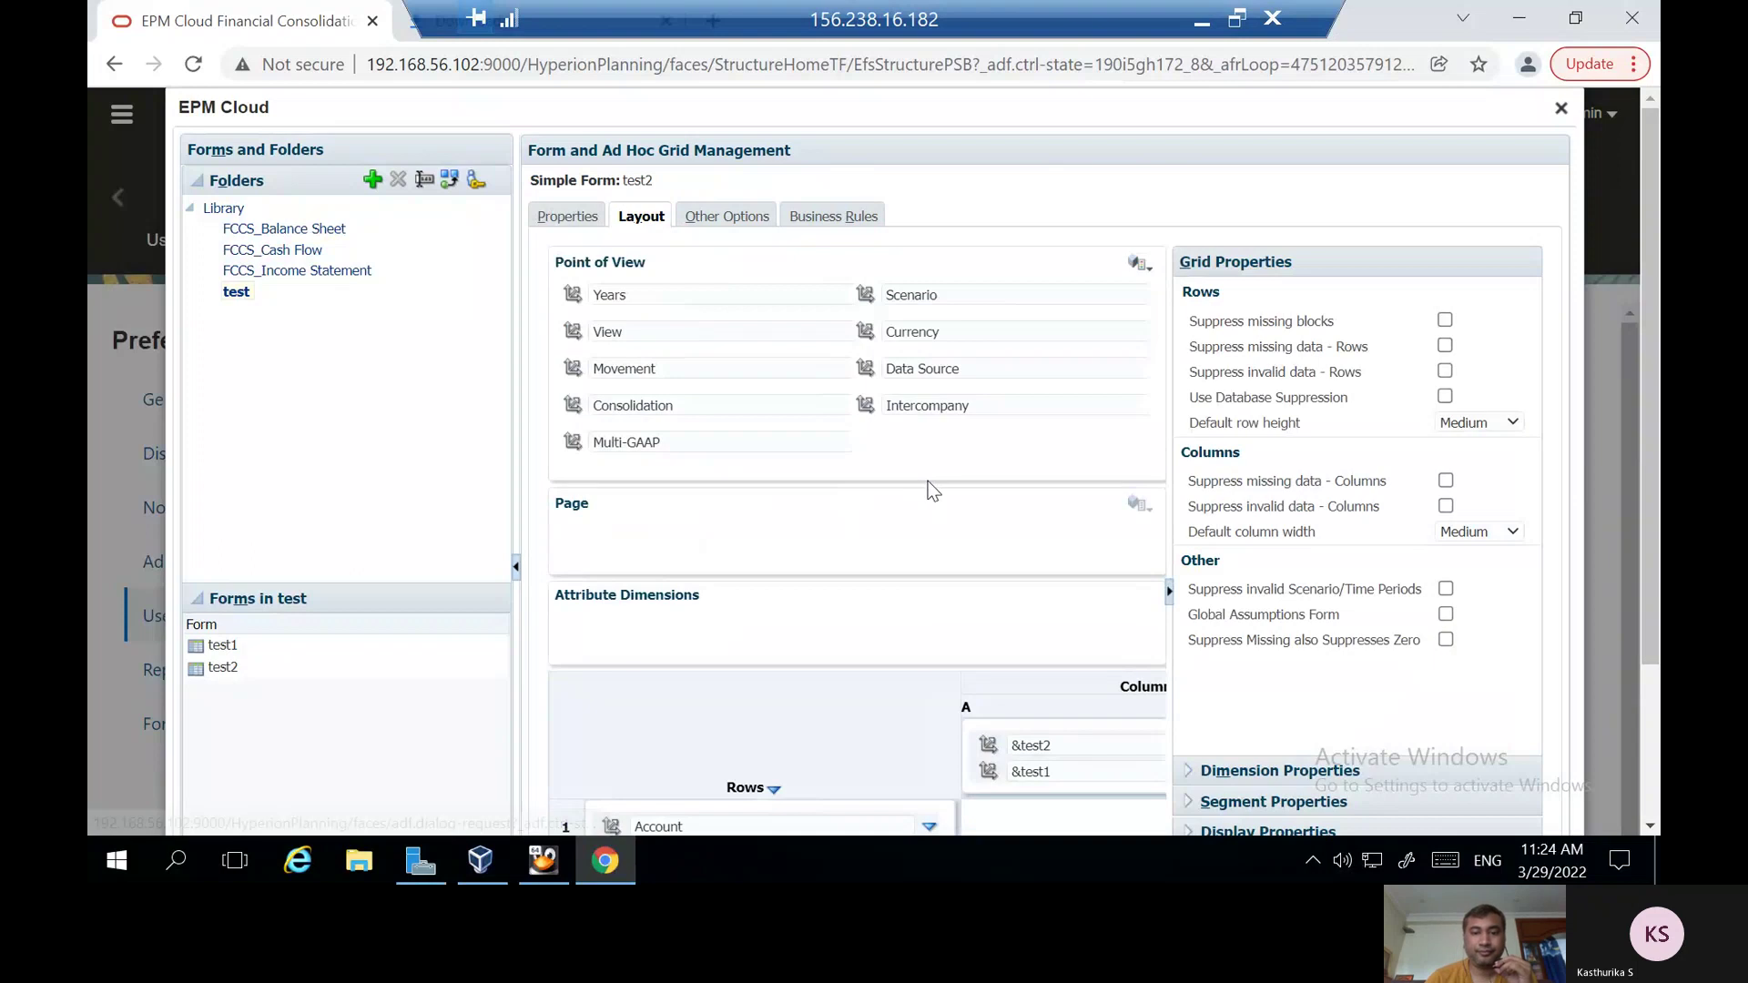
Replace the test1 user variable with test4 as the Entity selection in column A and save the form
{"action": "scroll", "coordinate": [938, 592], "scroll_direction": "down", "scroll_amount": 3}
{"action": "left_click_drag", "start_coordinate": [941, 725], "coordinate": [1067, 727]}
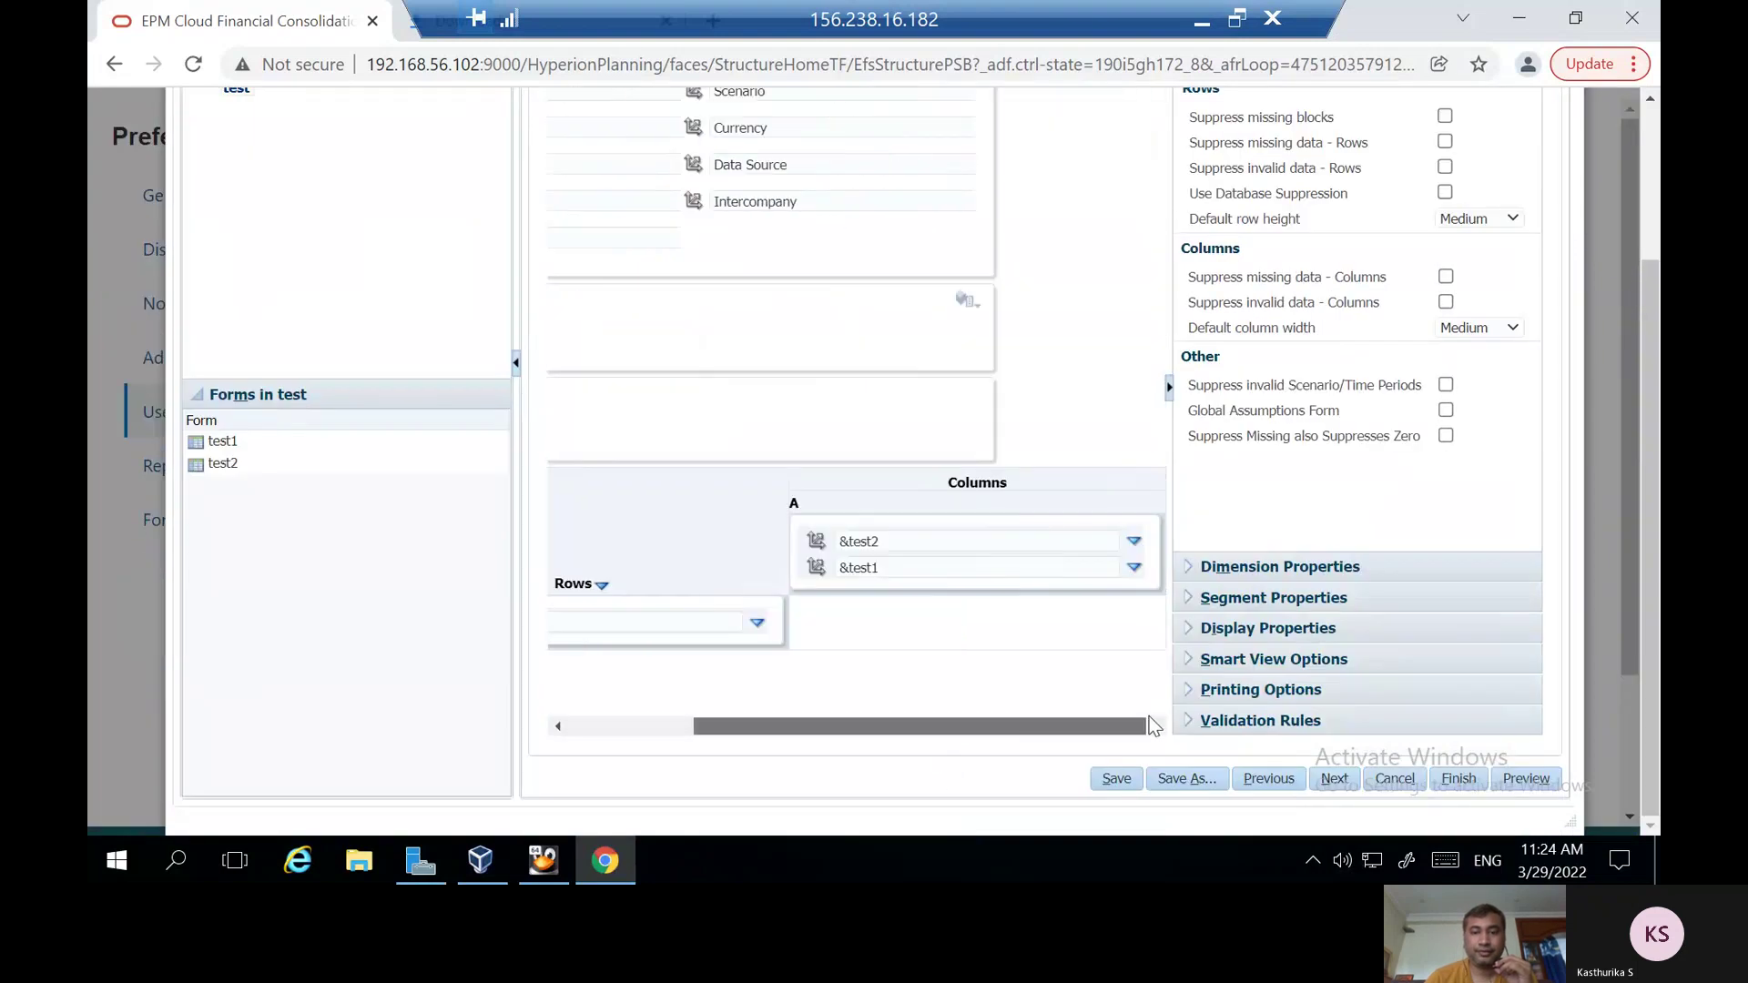
{"action": "left_click", "coordinate": [1136, 569]}
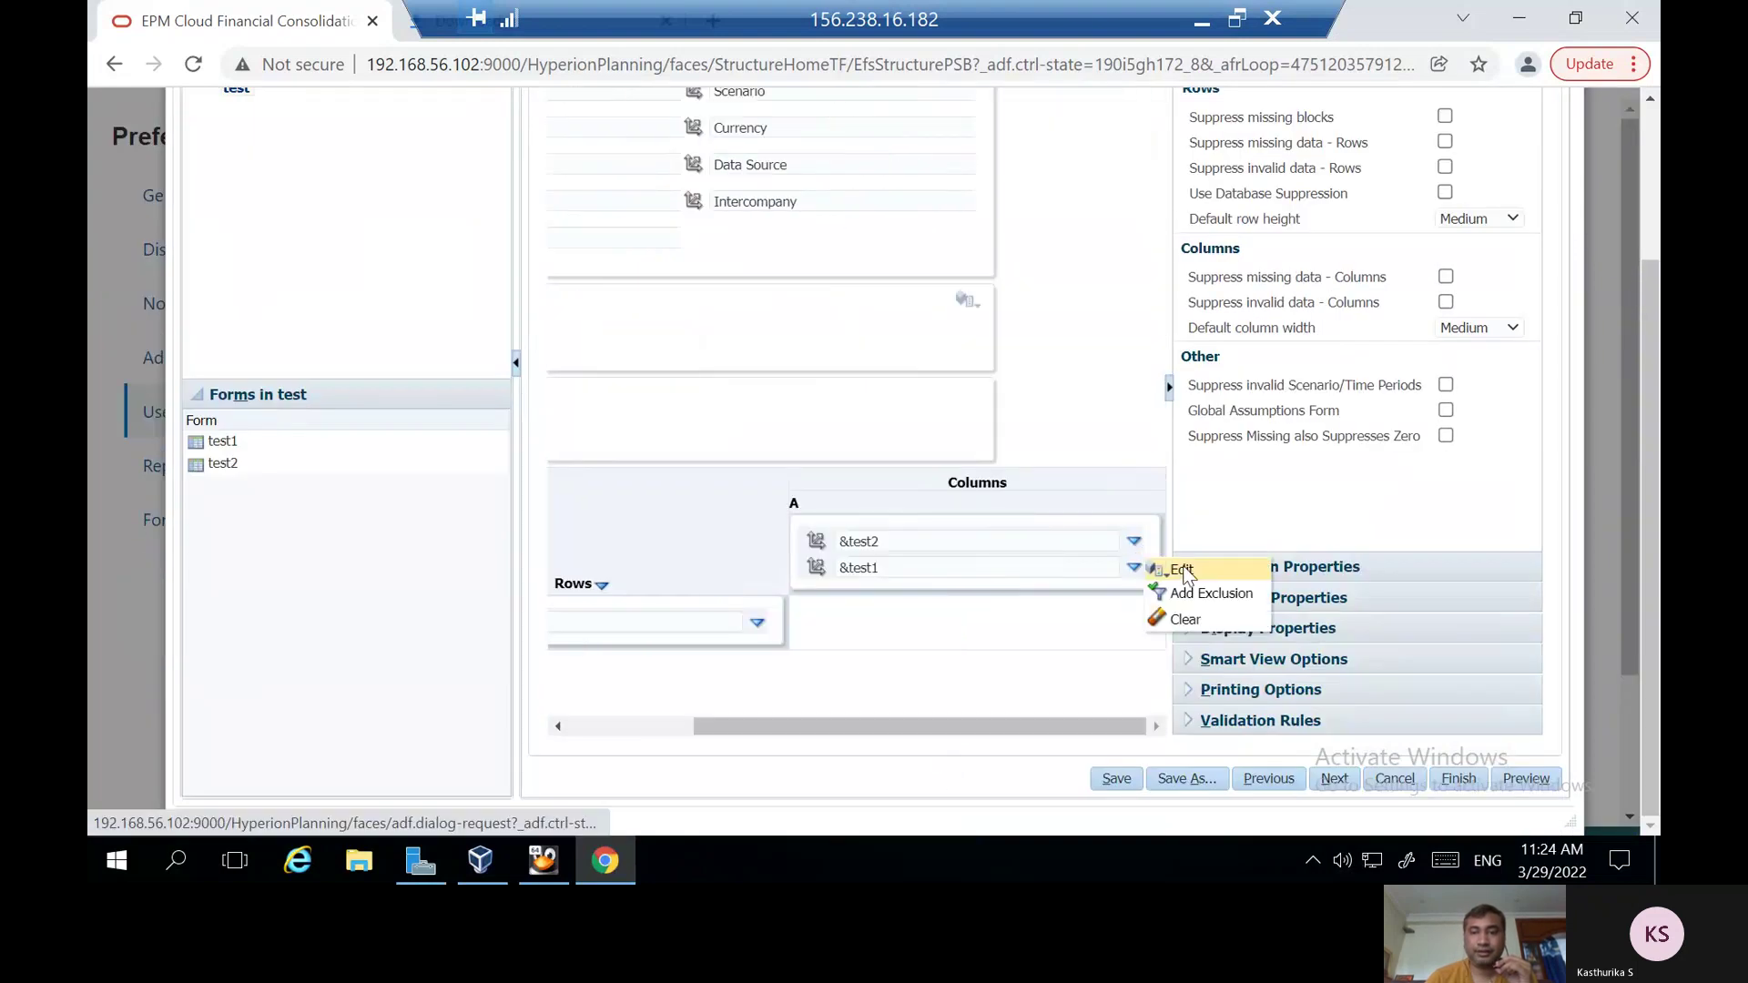
{"action": "left_click", "coordinate": [1187, 568]}
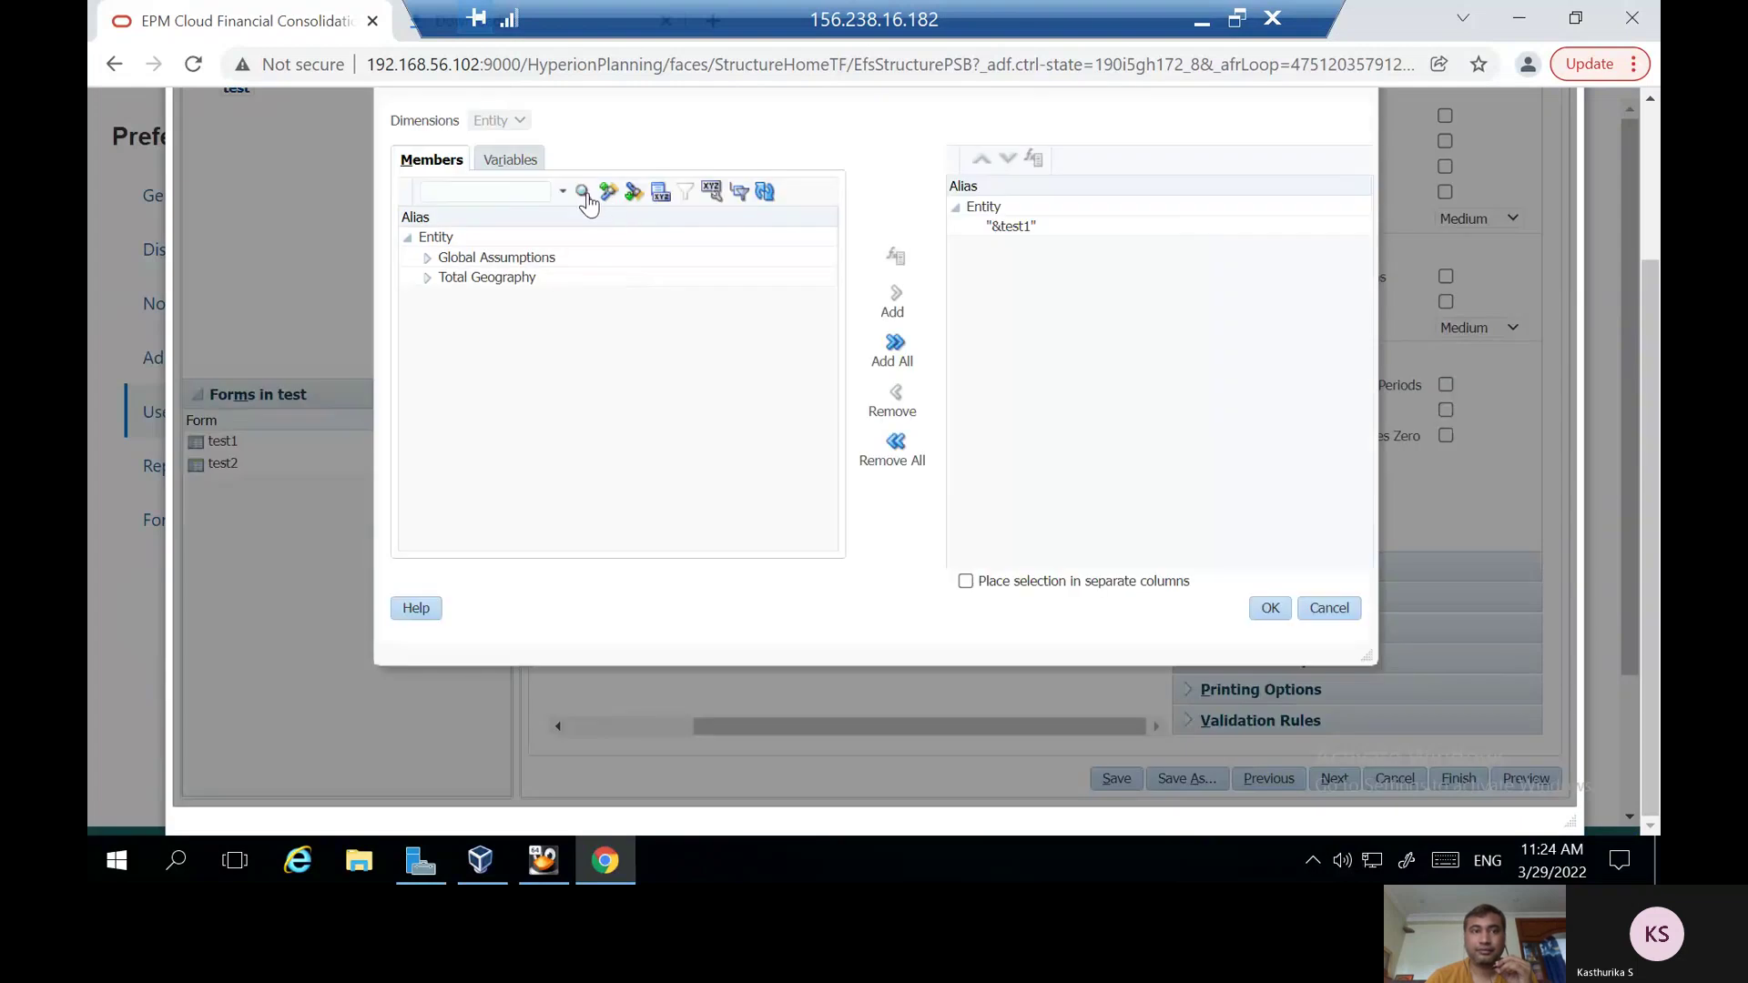
{"action": "left_click", "coordinate": [513, 165]}
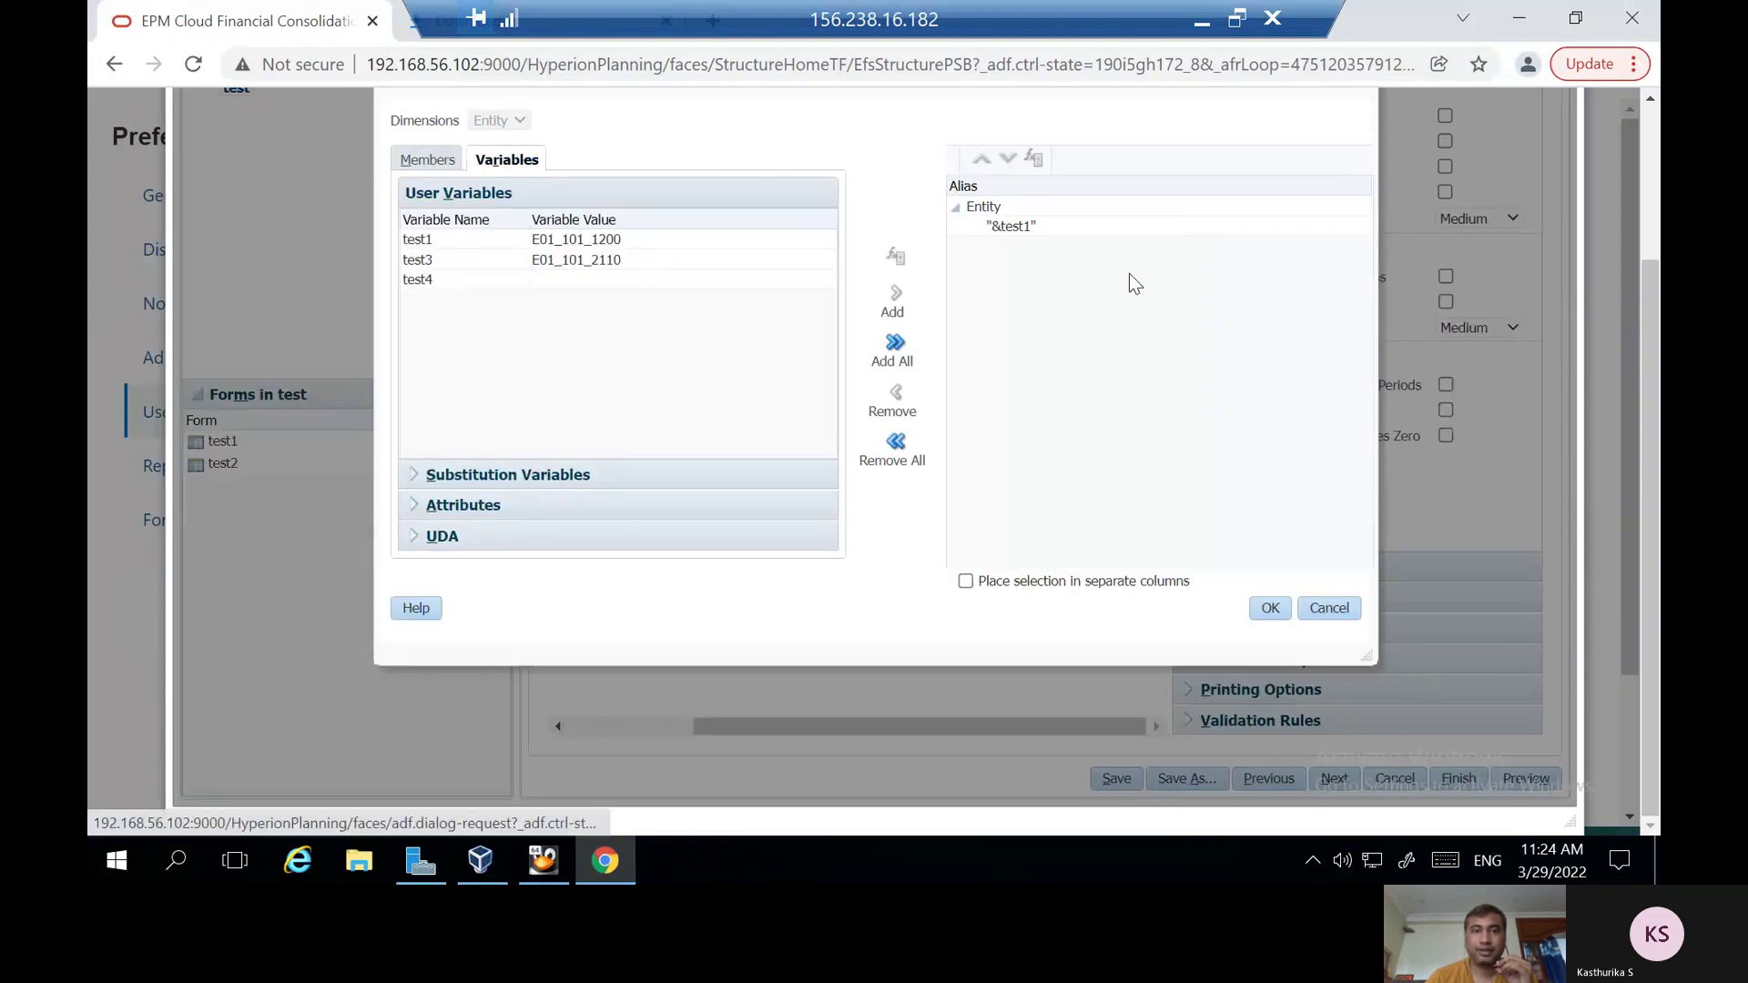
{"action": "left_click", "coordinate": [1011, 230]}
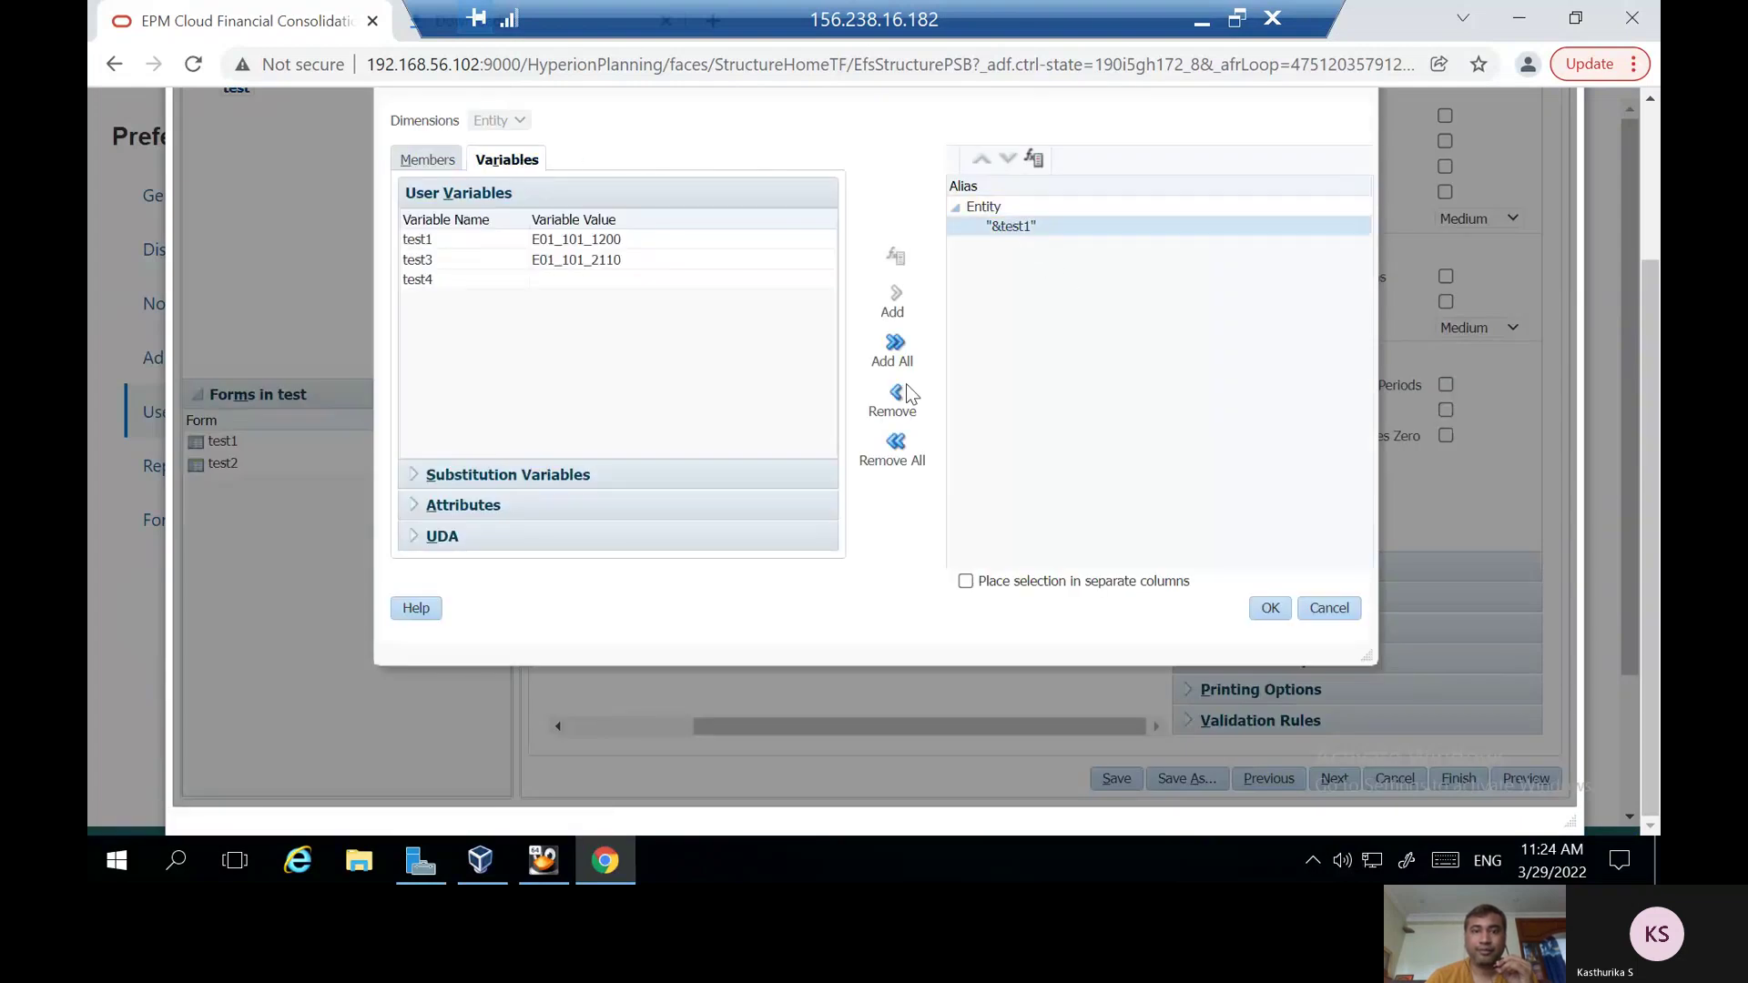
{"action": "left_click", "coordinate": [897, 401]}
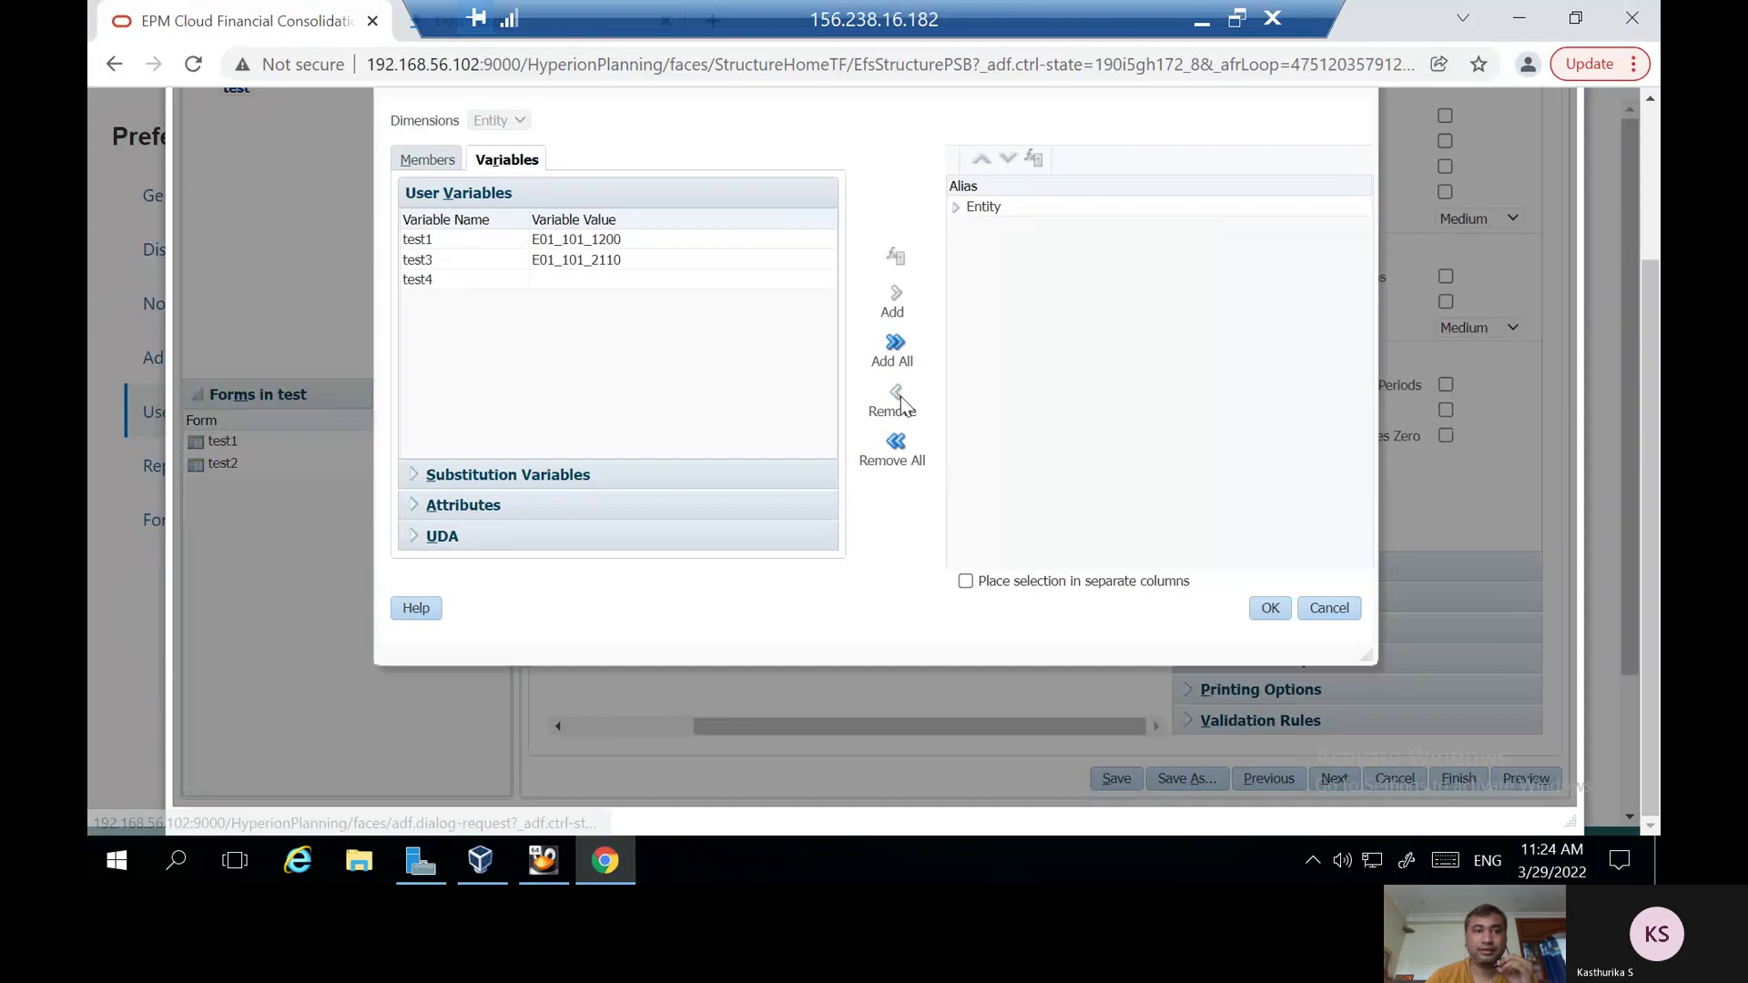
{"action": "left_click", "coordinate": [420, 277]}
{"action": "left_click", "coordinate": [895, 306]}
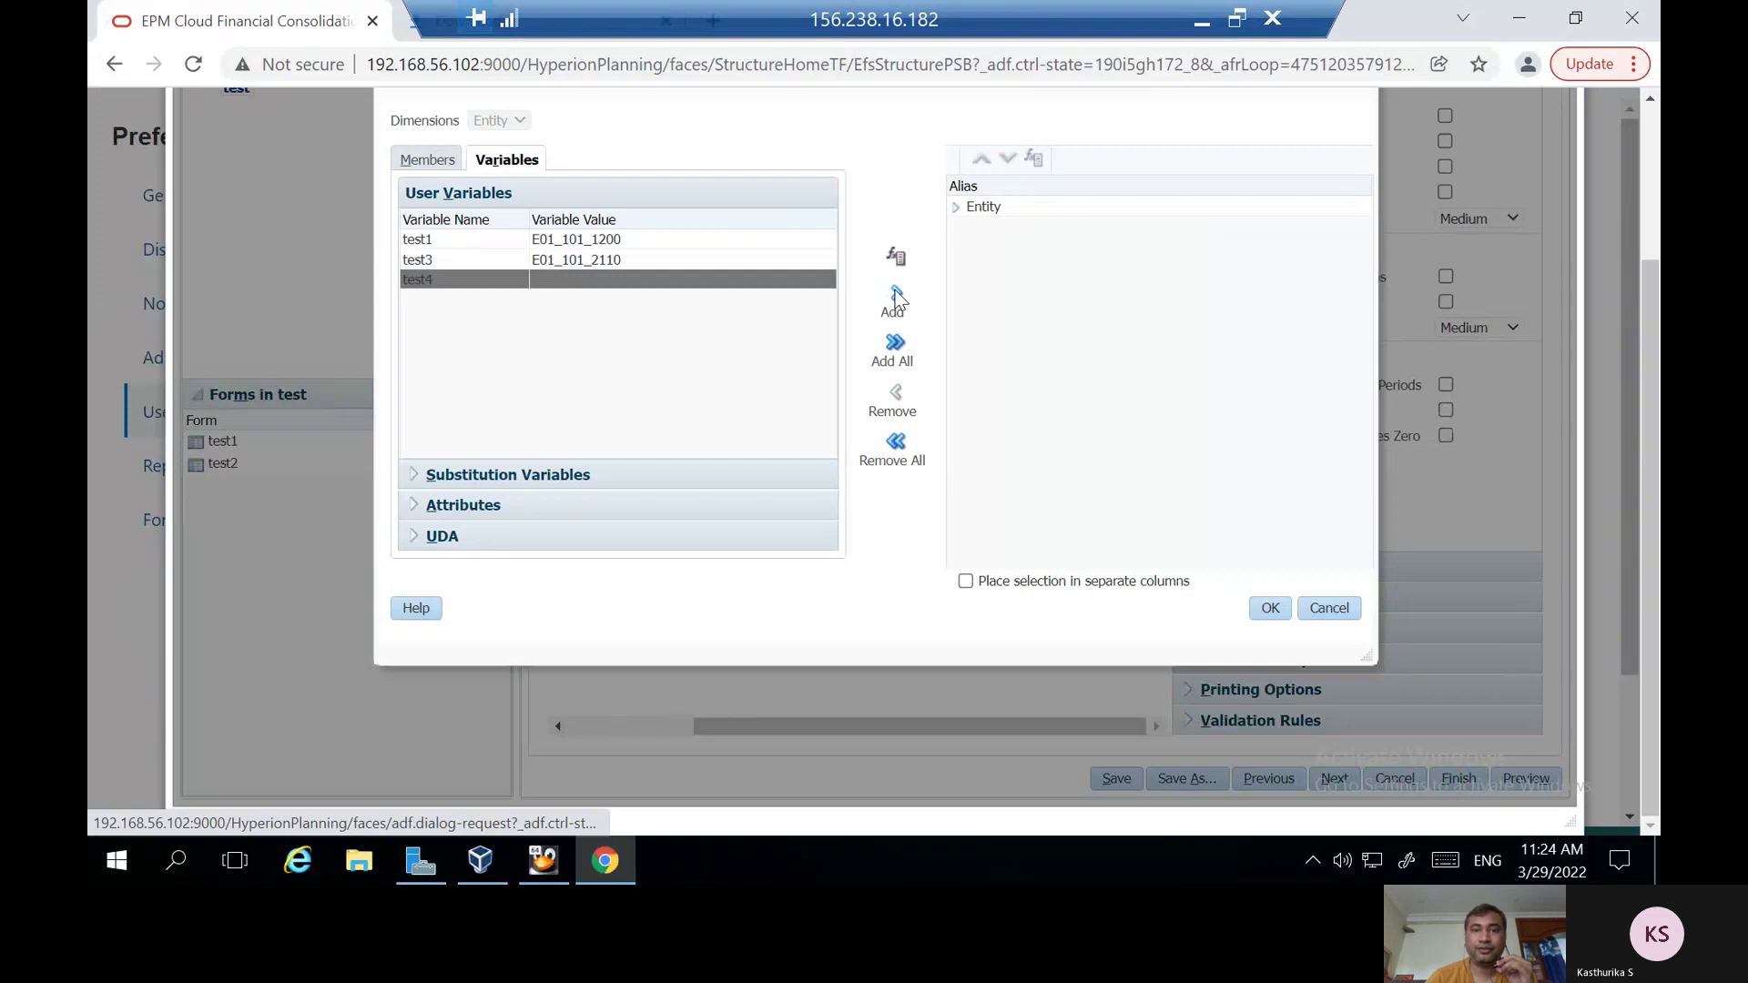
{"action": "left_click", "coordinate": [1272, 607]}
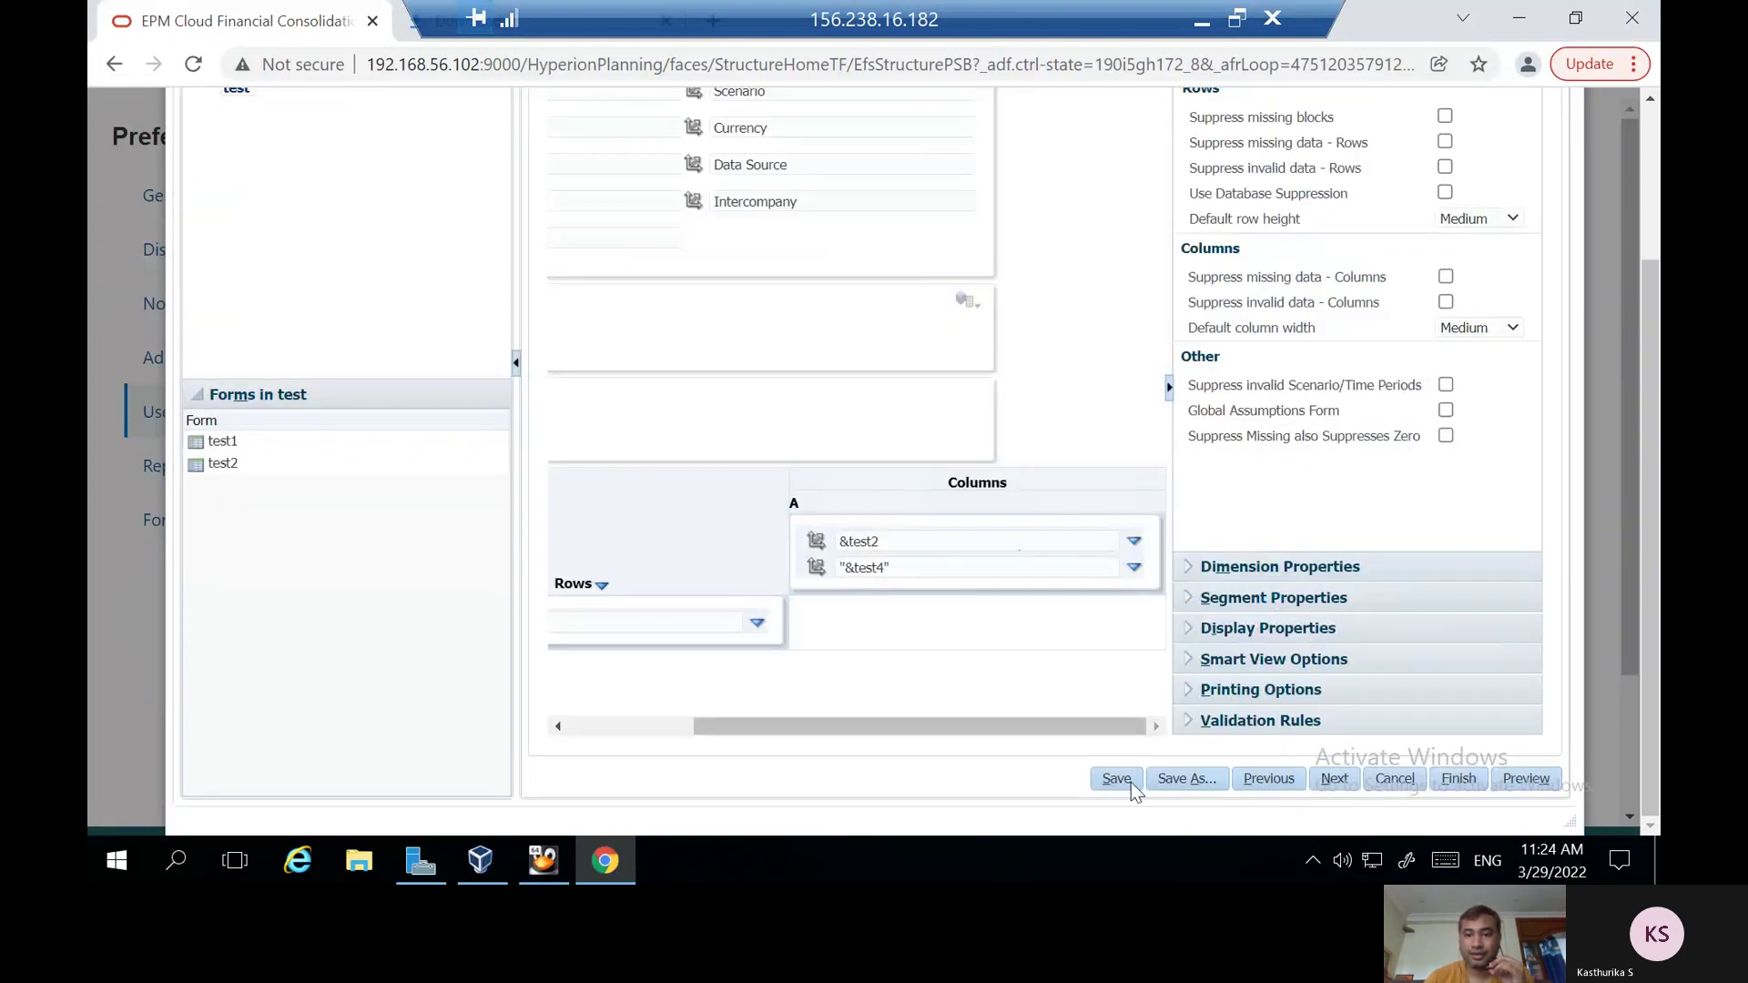
{"action": "left_click", "coordinate": [1131, 785]}
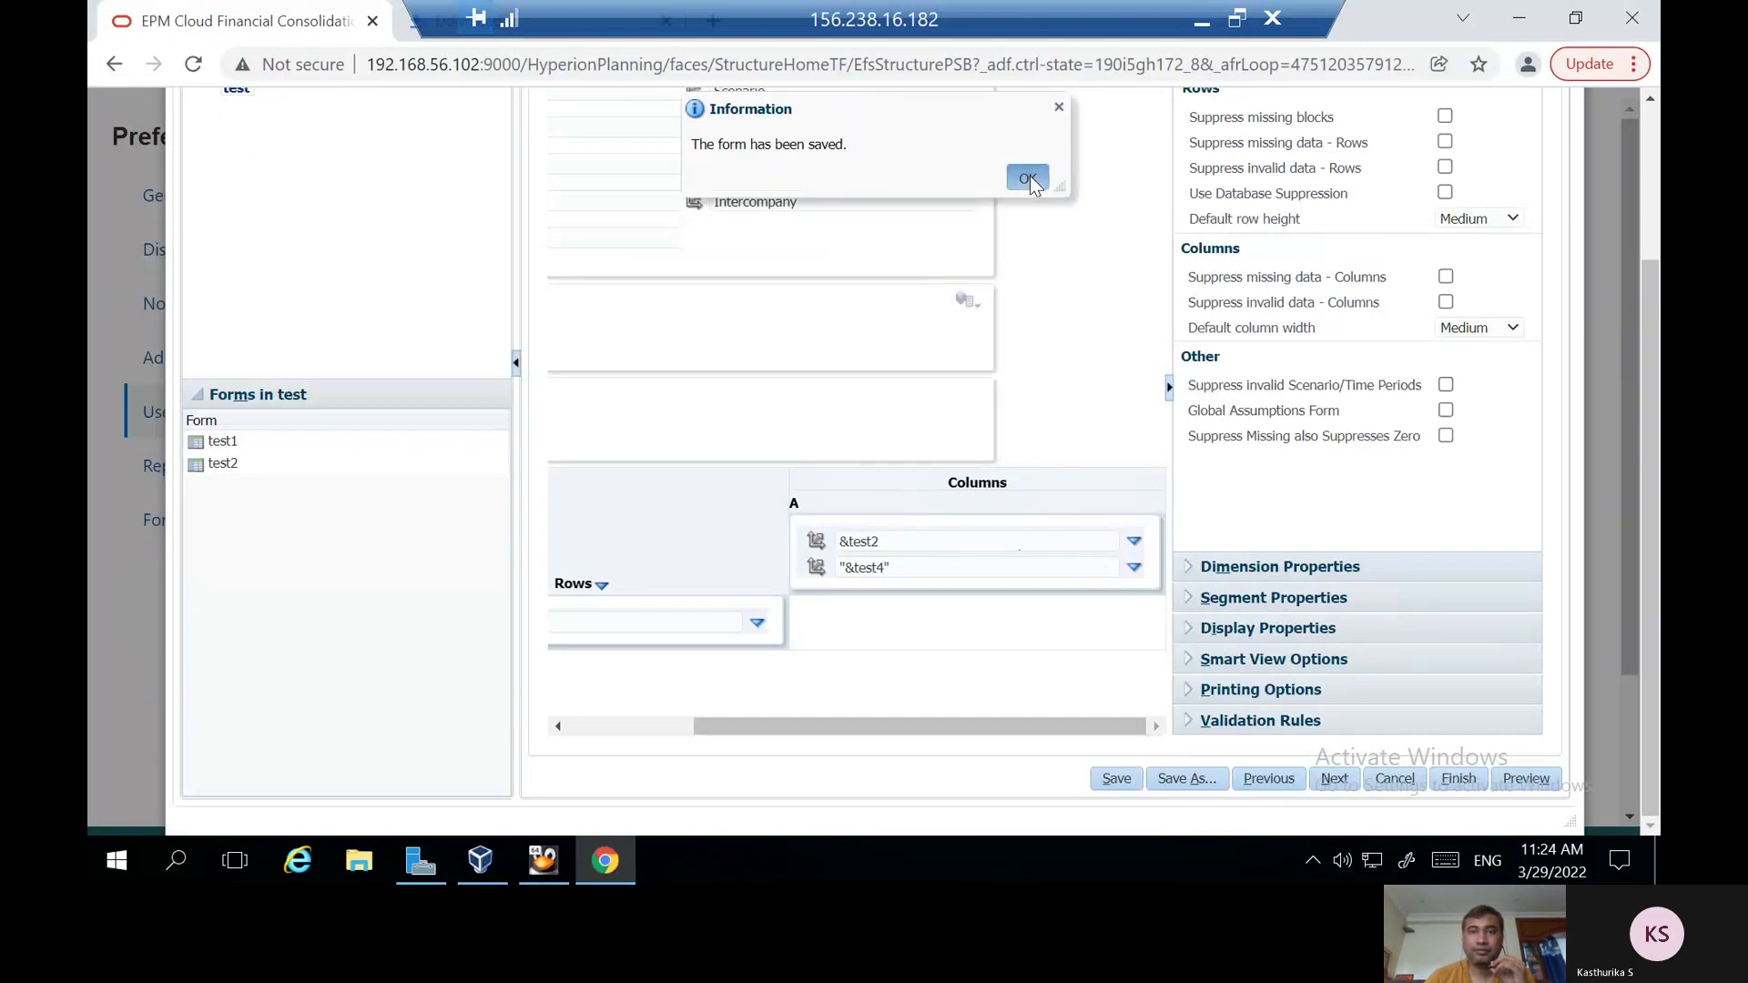
{"action": "left_click", "coordinate": [1029, 178]}
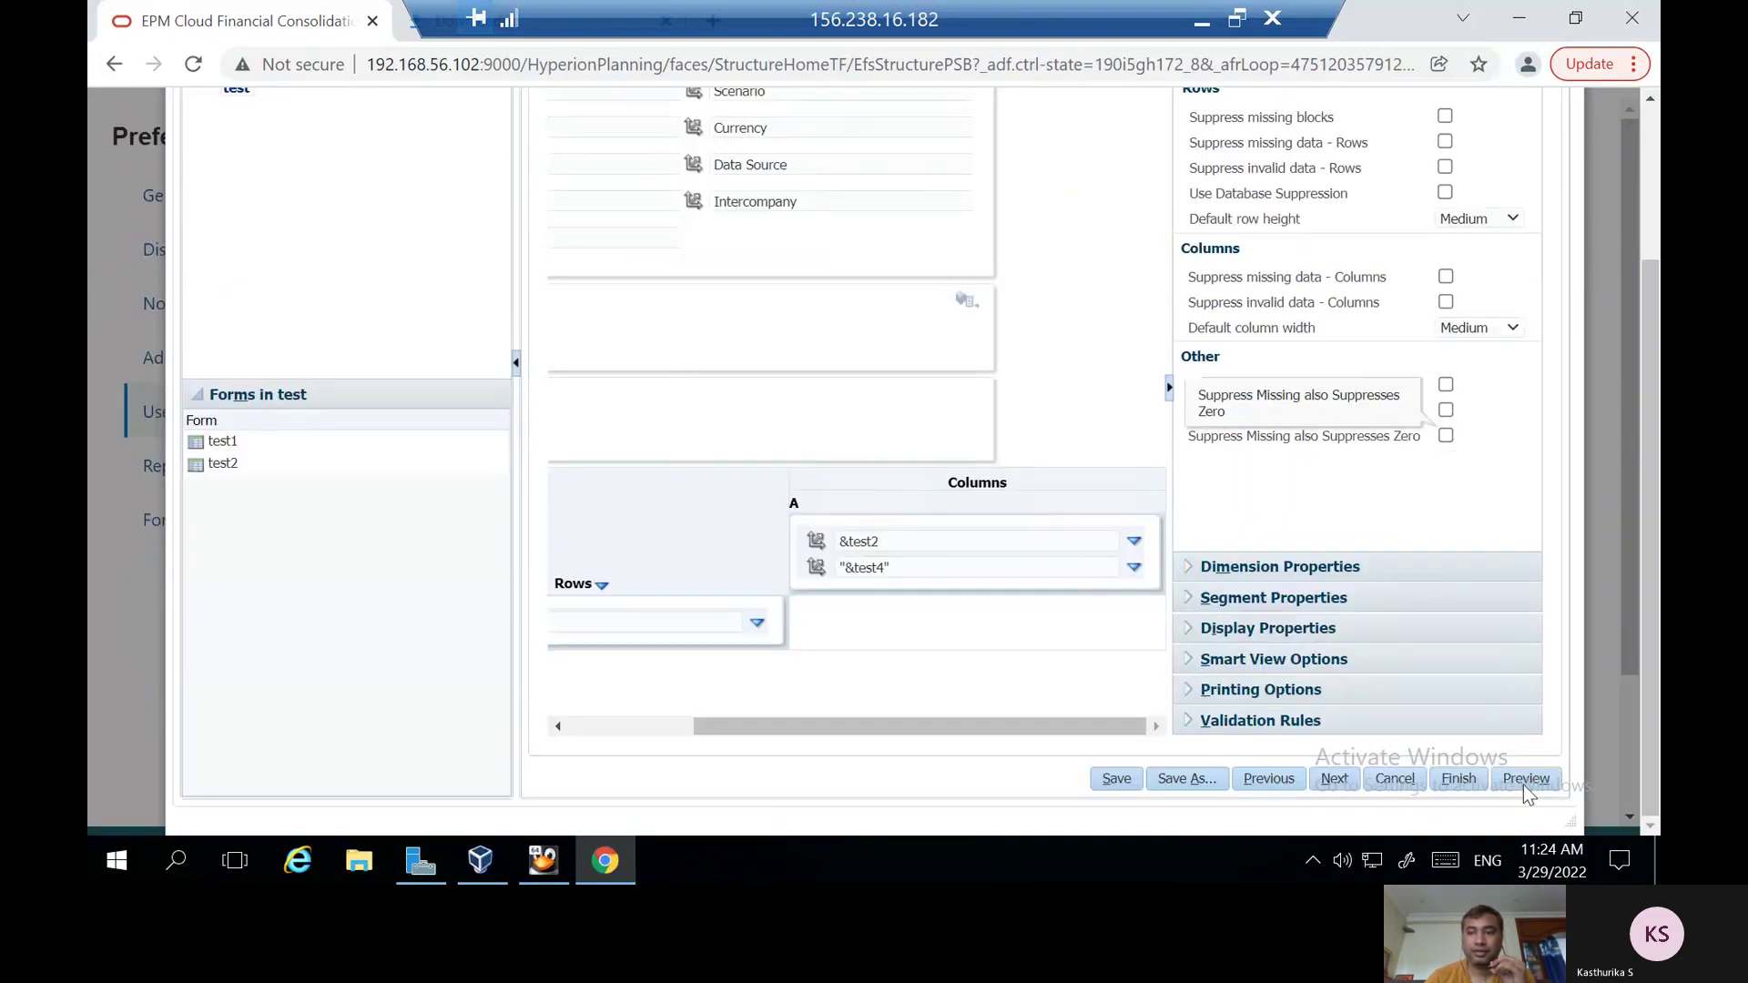
Preview the test2 form with the test4 user variable in its column, and close the preview
{"action": "left_click", "coordinate": [1525, 785]}
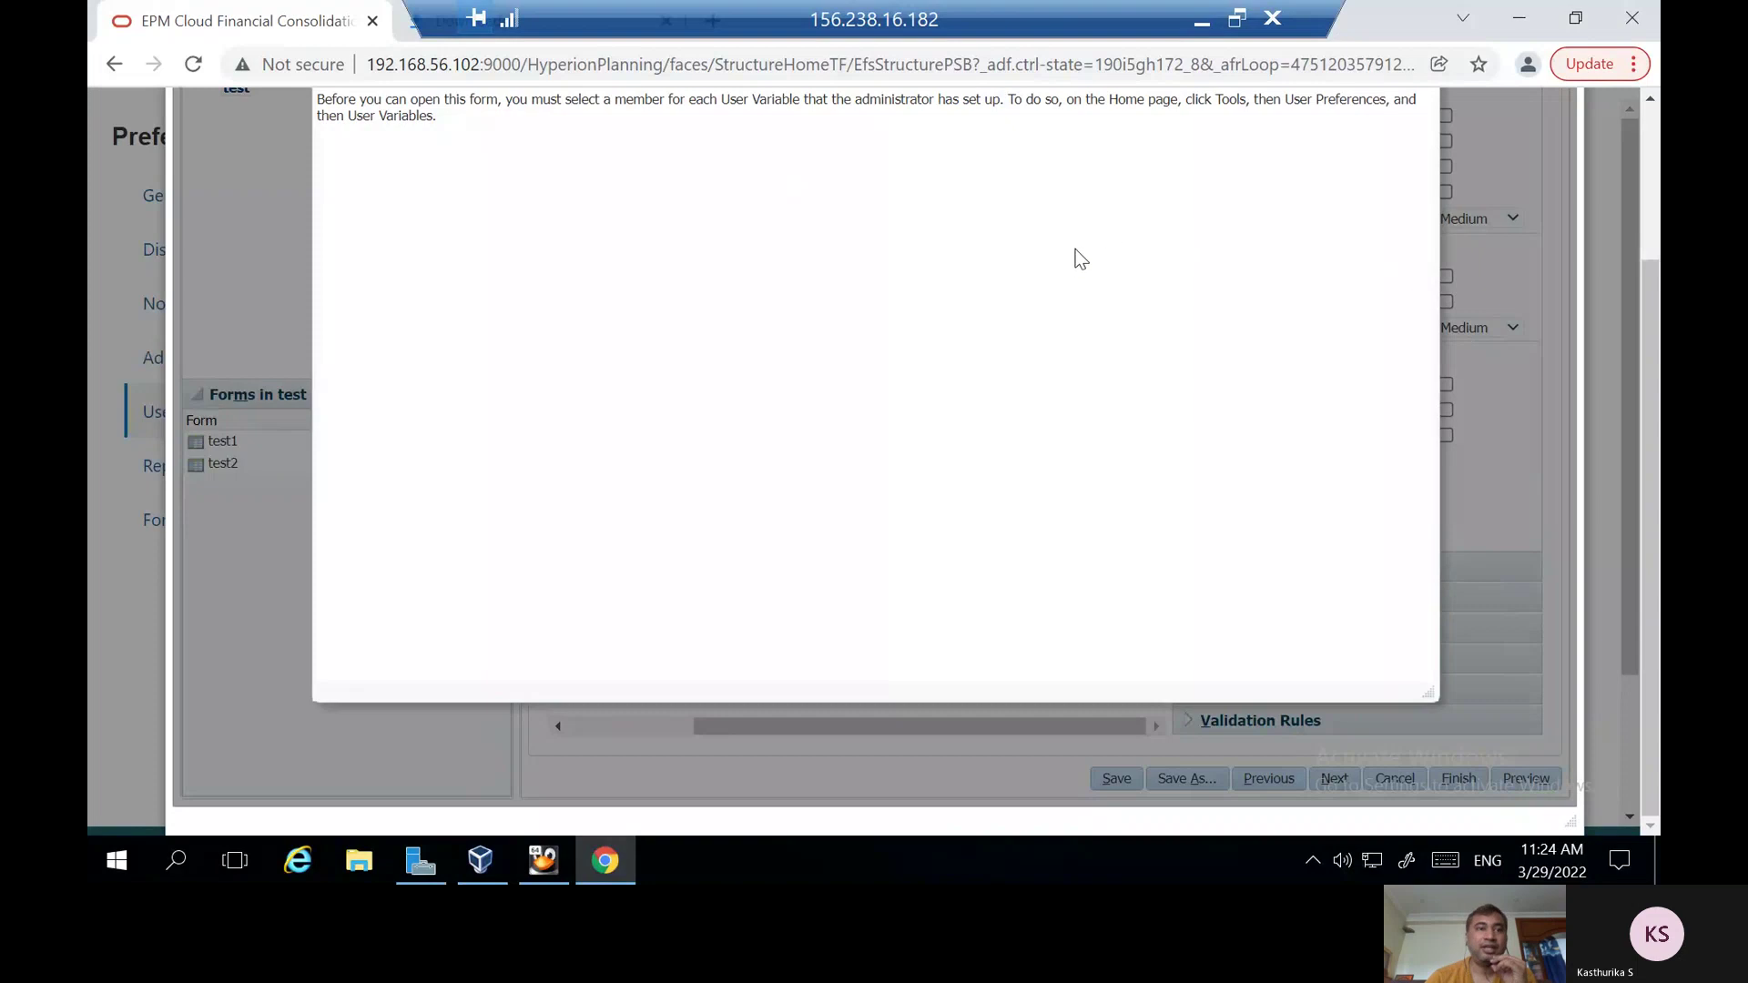
{"action": "scroll", "coordinate": [1081, 260], "scroll_direction": "up", "scroll_amount": 2}
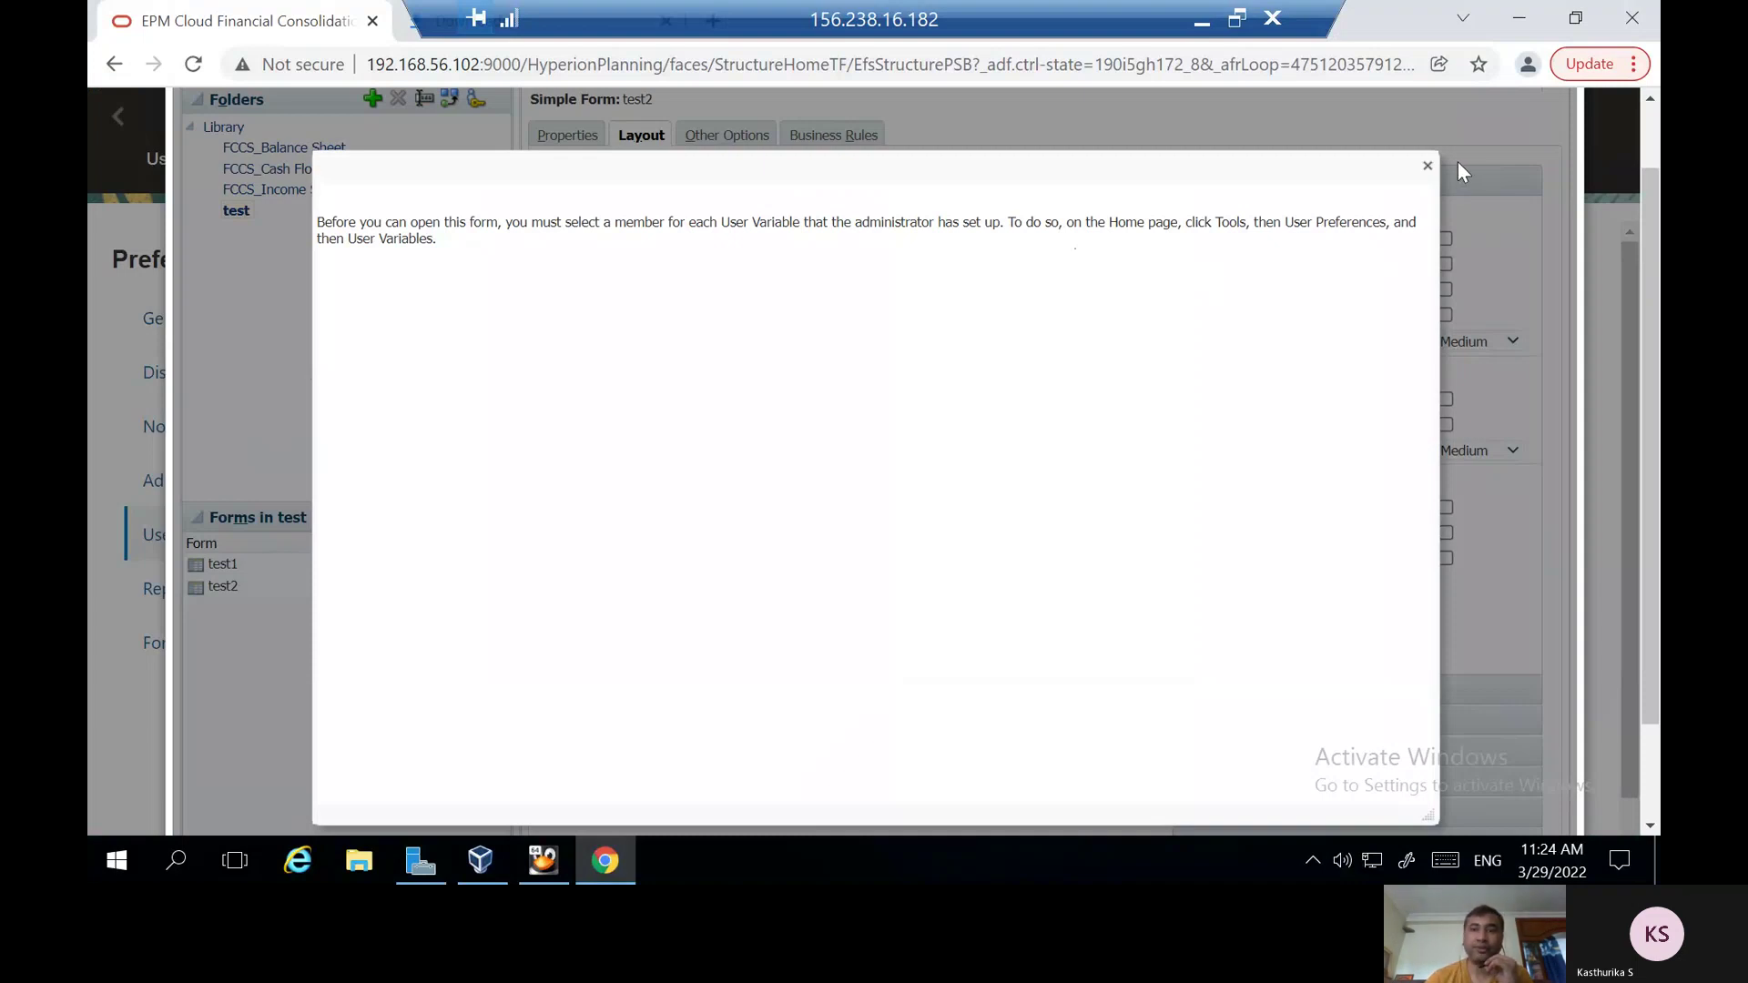
{"action": "left_click", "coordinate": [1428, 166]}
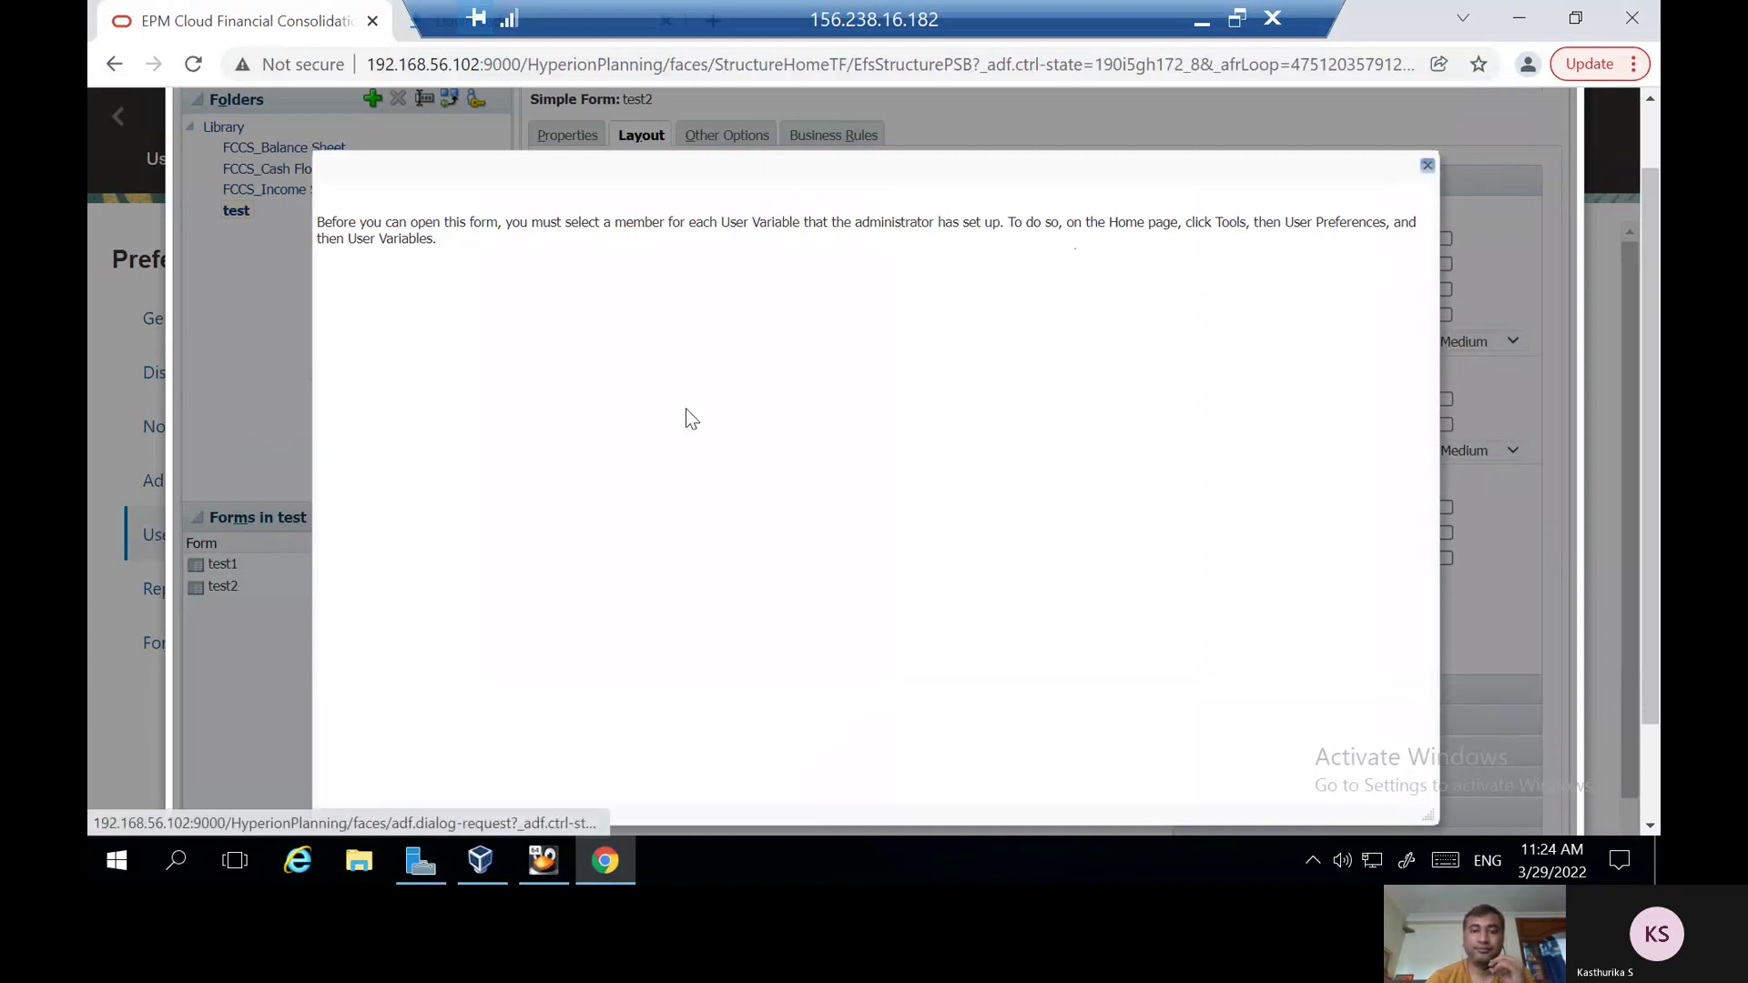
Replace the test4 user variable with test1 as the Entity selection in column A, preview the form, and close the preview
{"action": "scroll", "coordinate": [1130, 571], "scroll_direction": "down", "scroll_amount": 2}
{"action": "left_click", "coordinate": [1135, 569]}
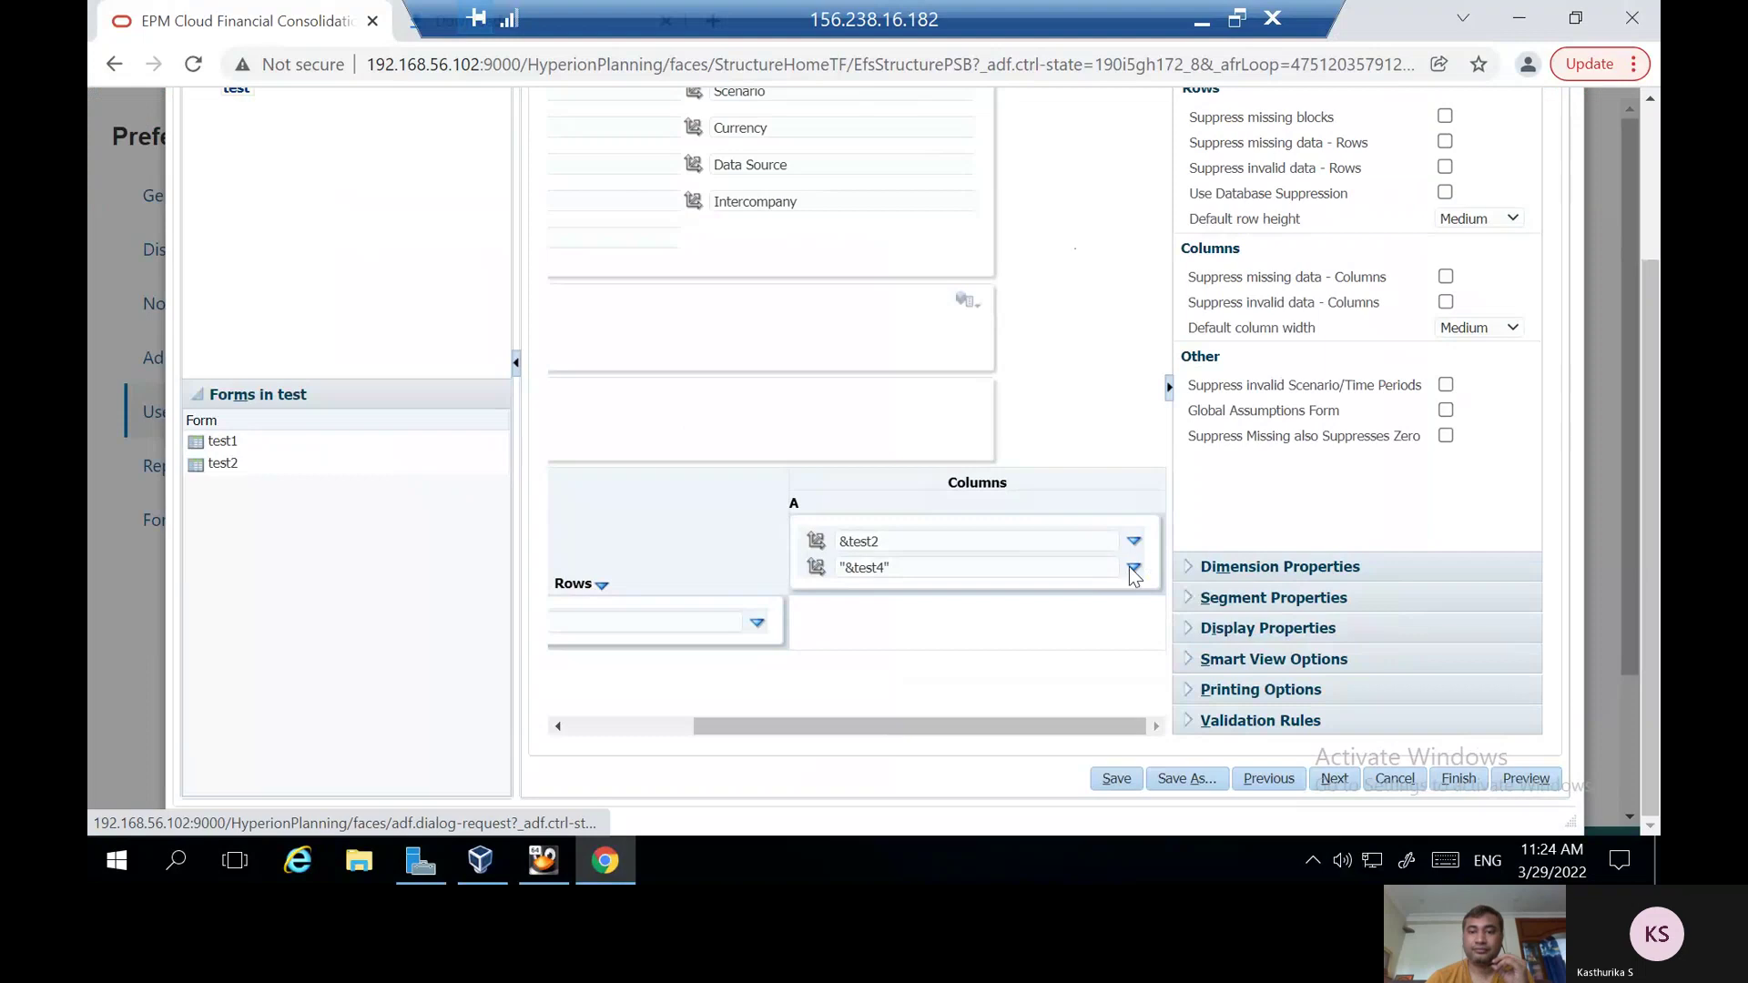
{"action": "left_click", "coordinate": [1183, 571]}
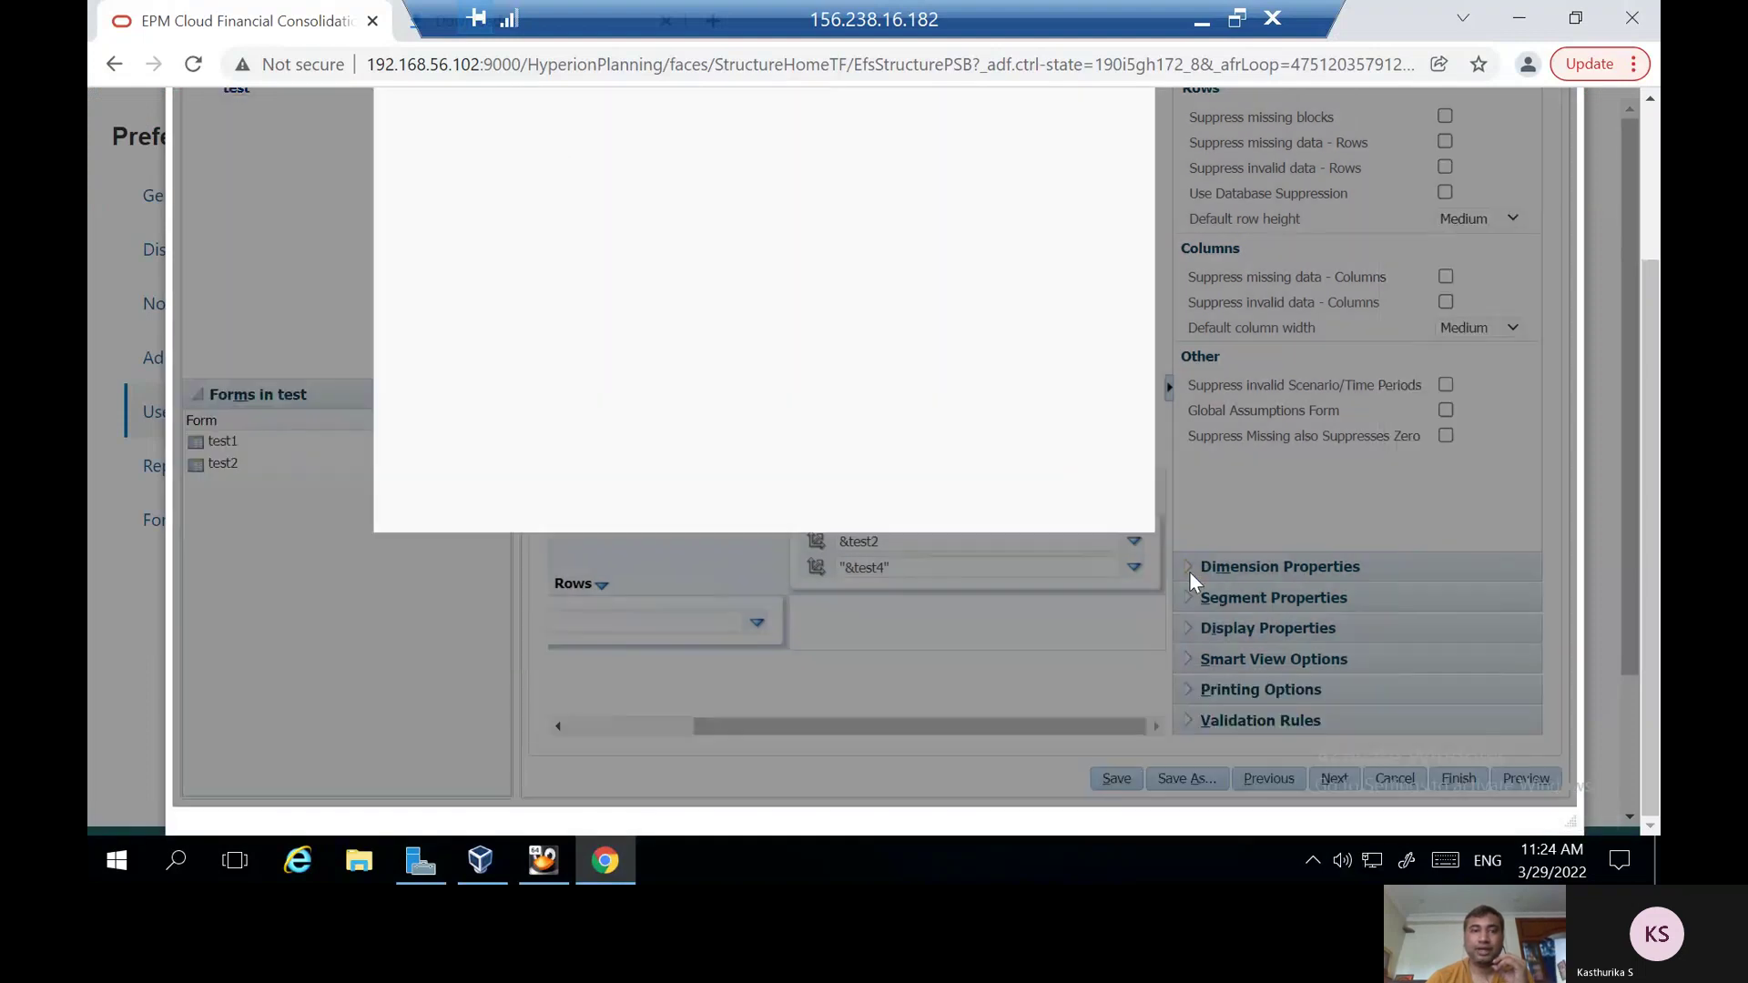
{"action": "left_click", "coordinate": [506, 162]}
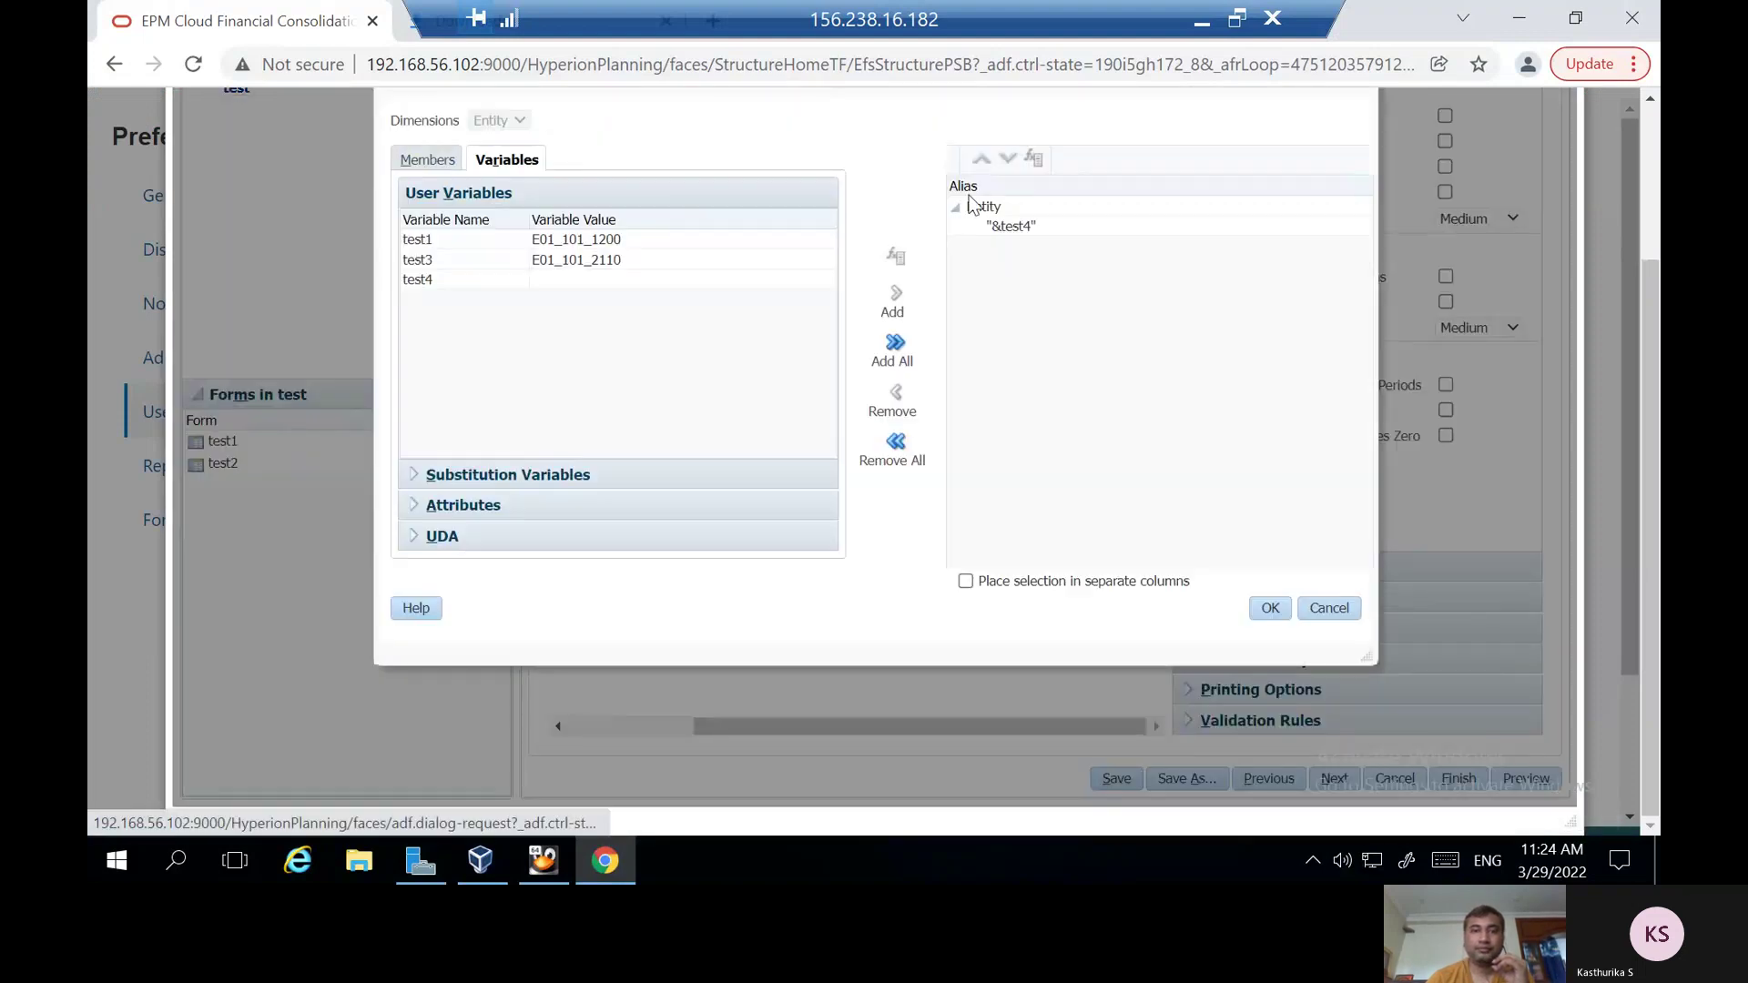
{"action": "left_click", "coordinate": [1006, 226]}
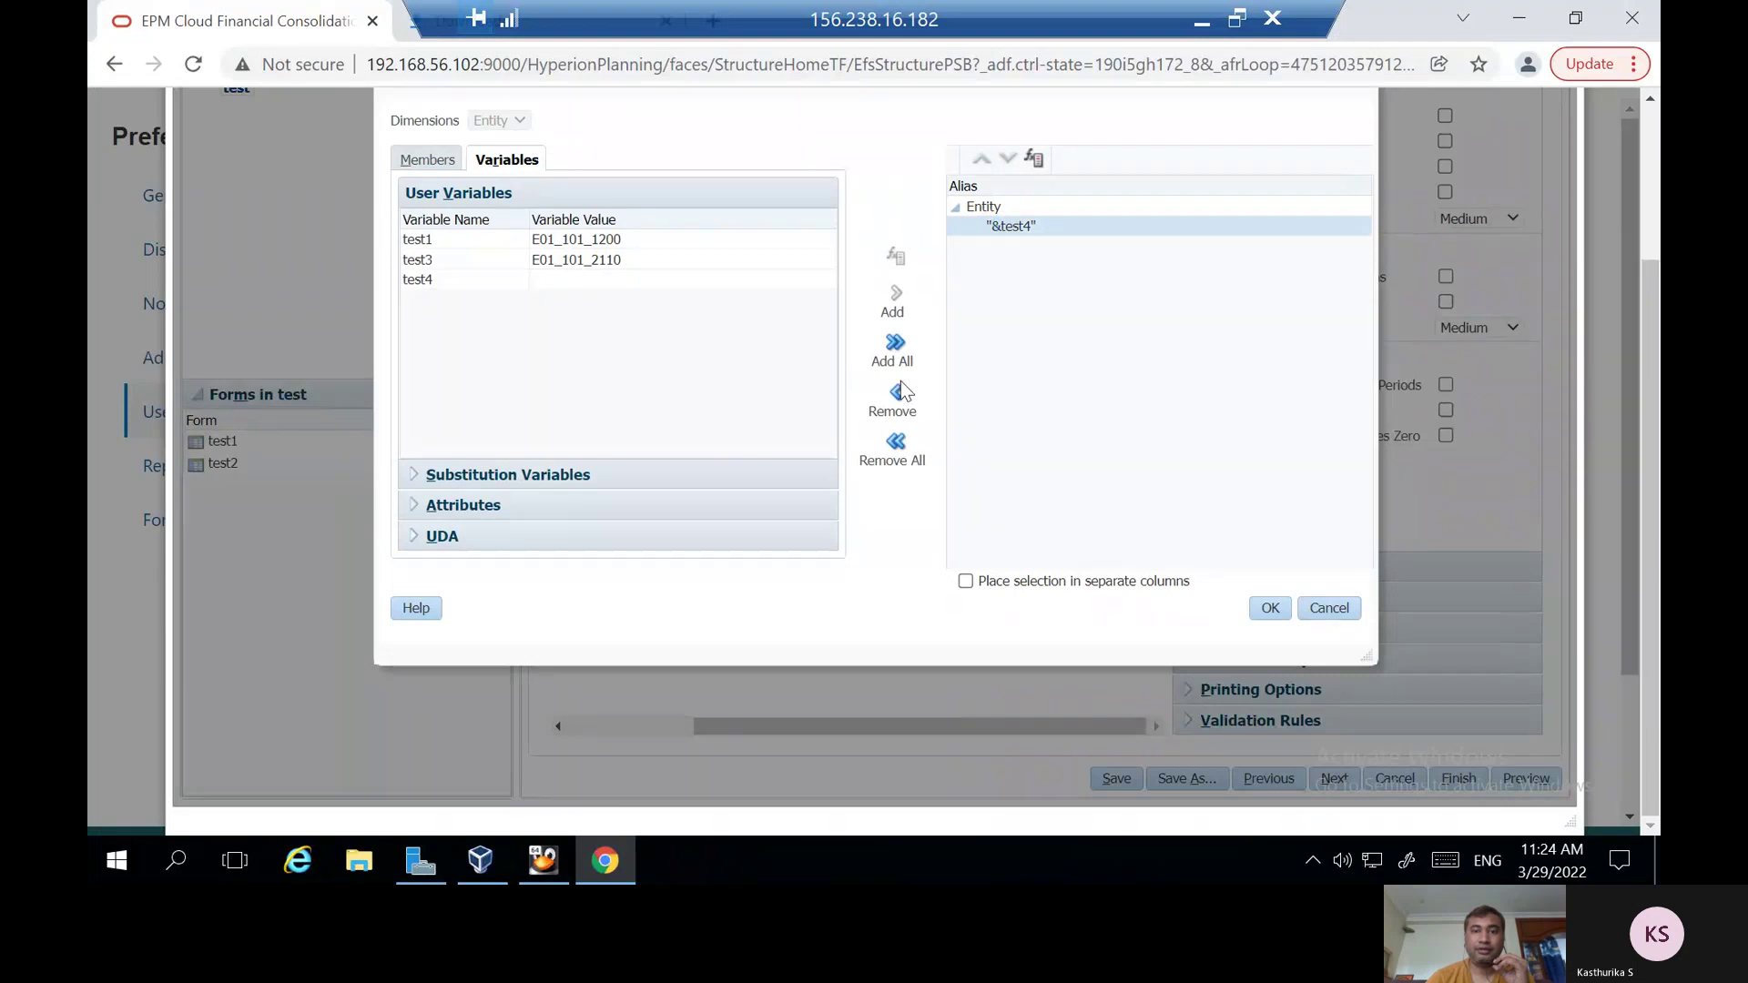
{"action": "left_click", "coordinate": [887, 407]}
{"action": "left_click", "coordinate": [426, 239]}
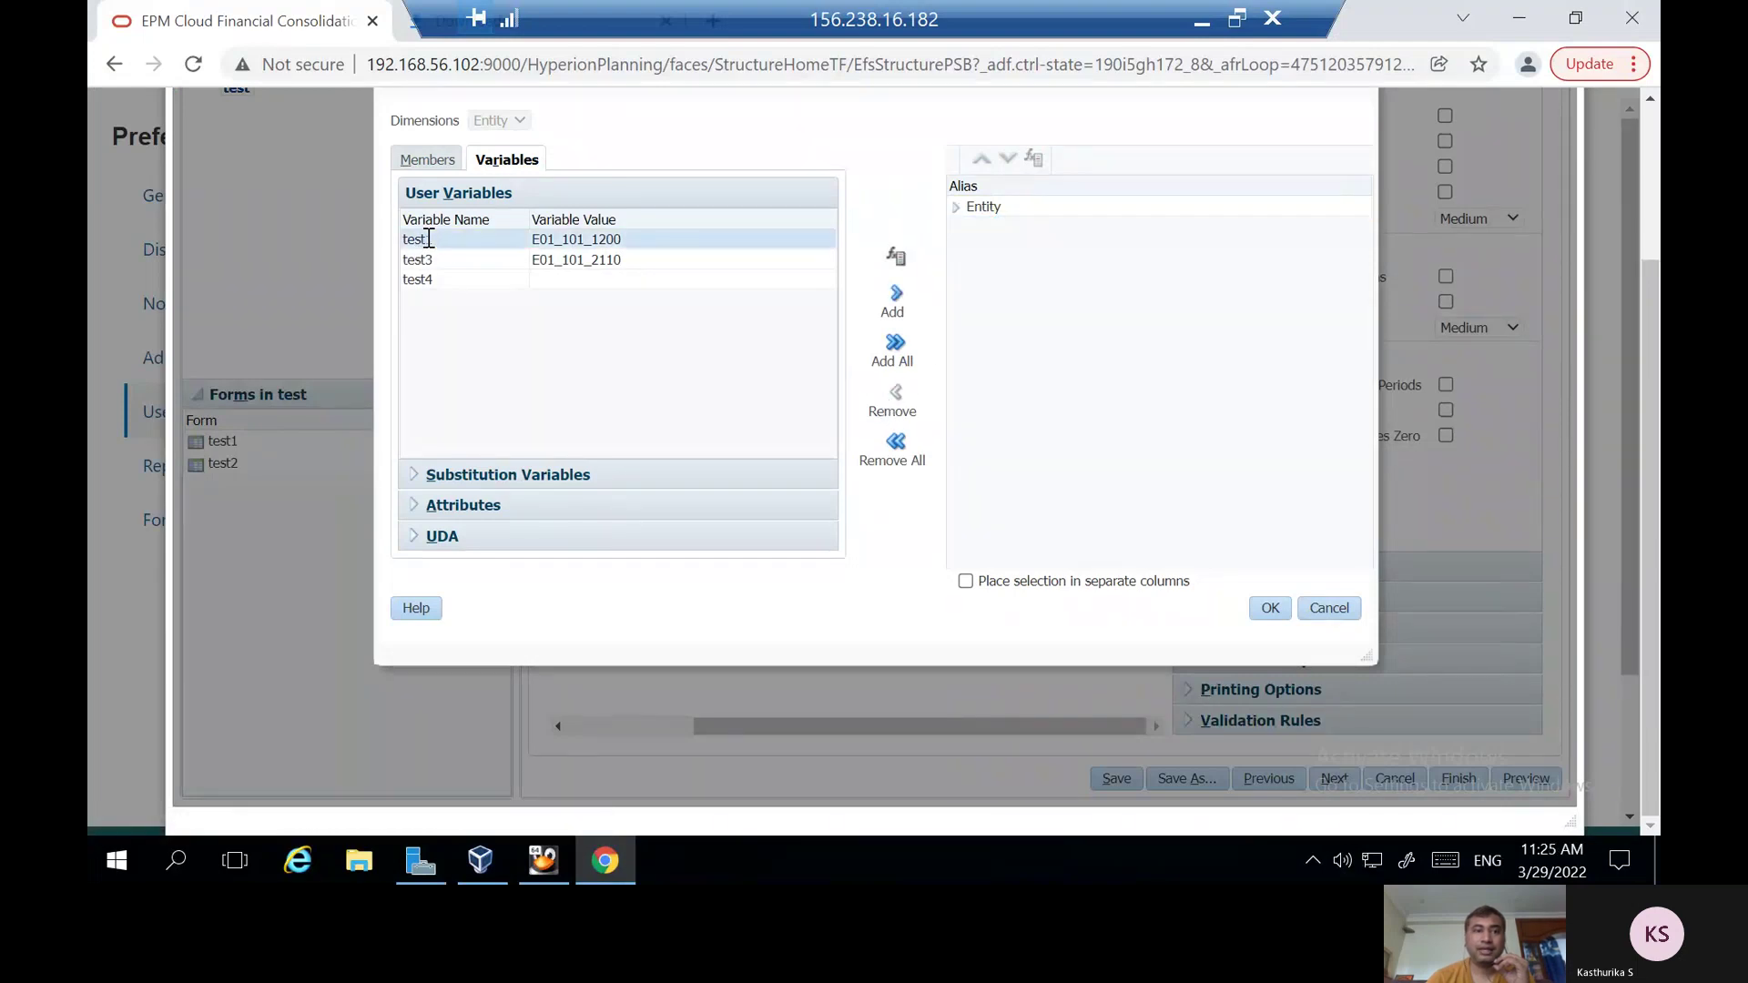
{"action": "left_click", "coordinate": [896, 296]}
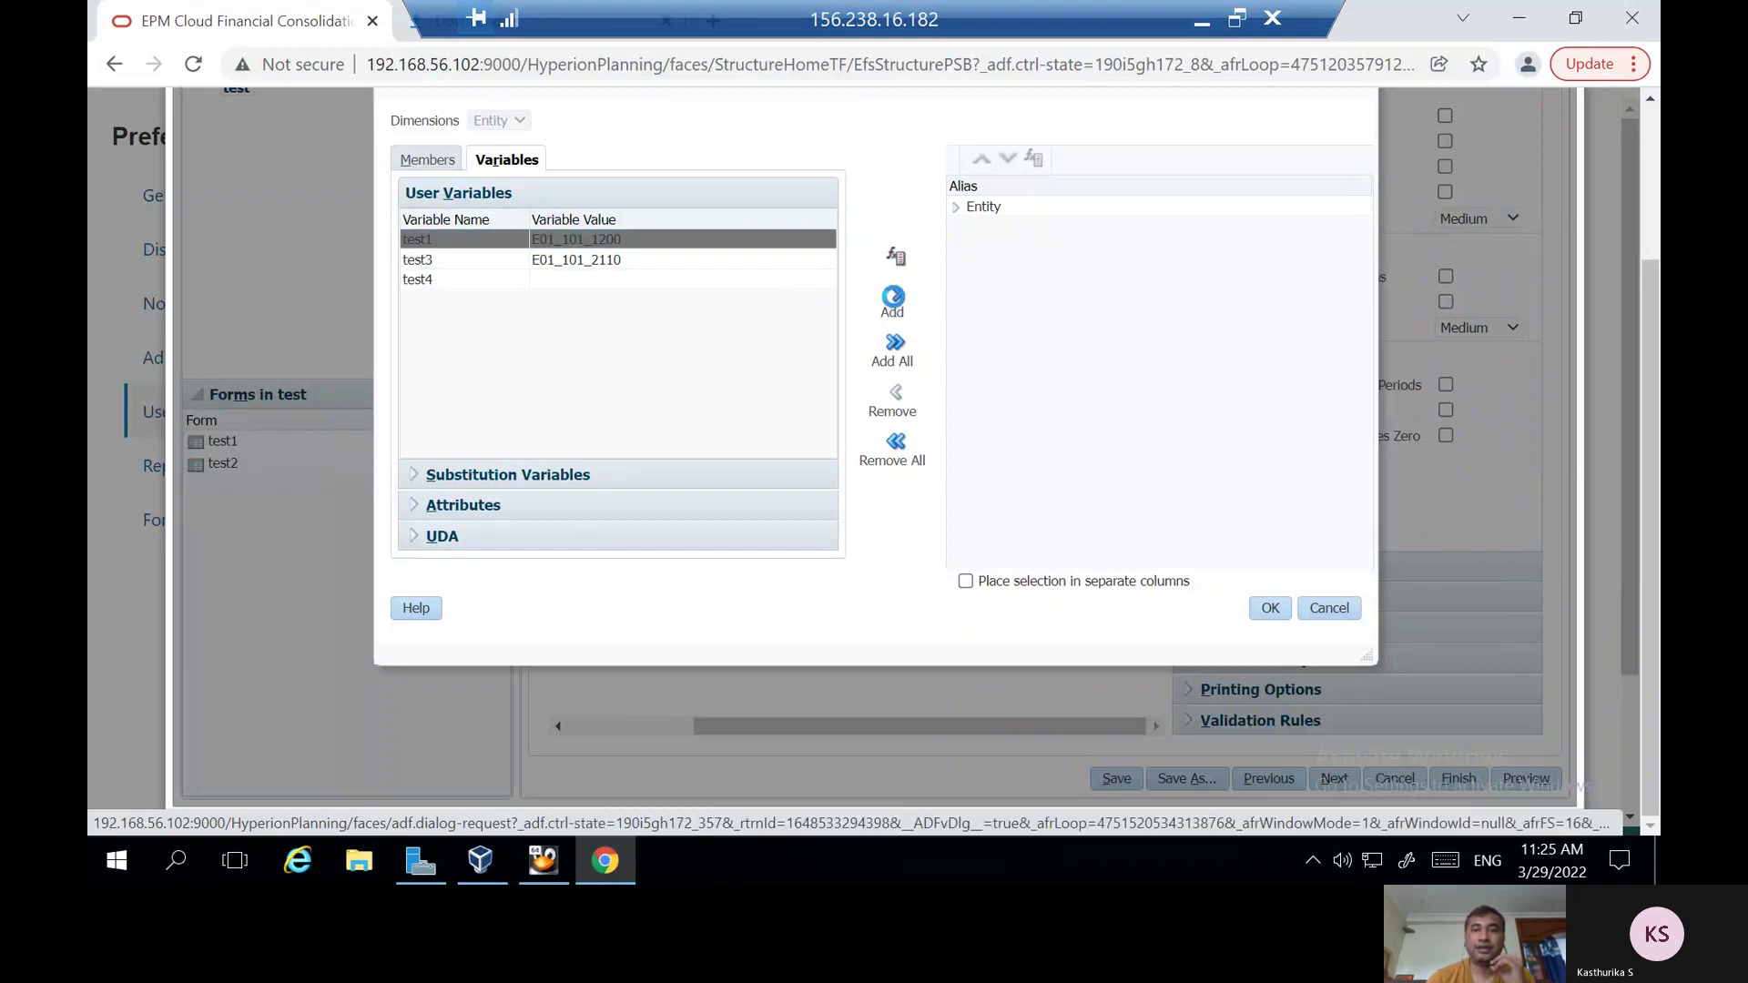
{"action": "left_click", "coordinate": [1270, 608]}
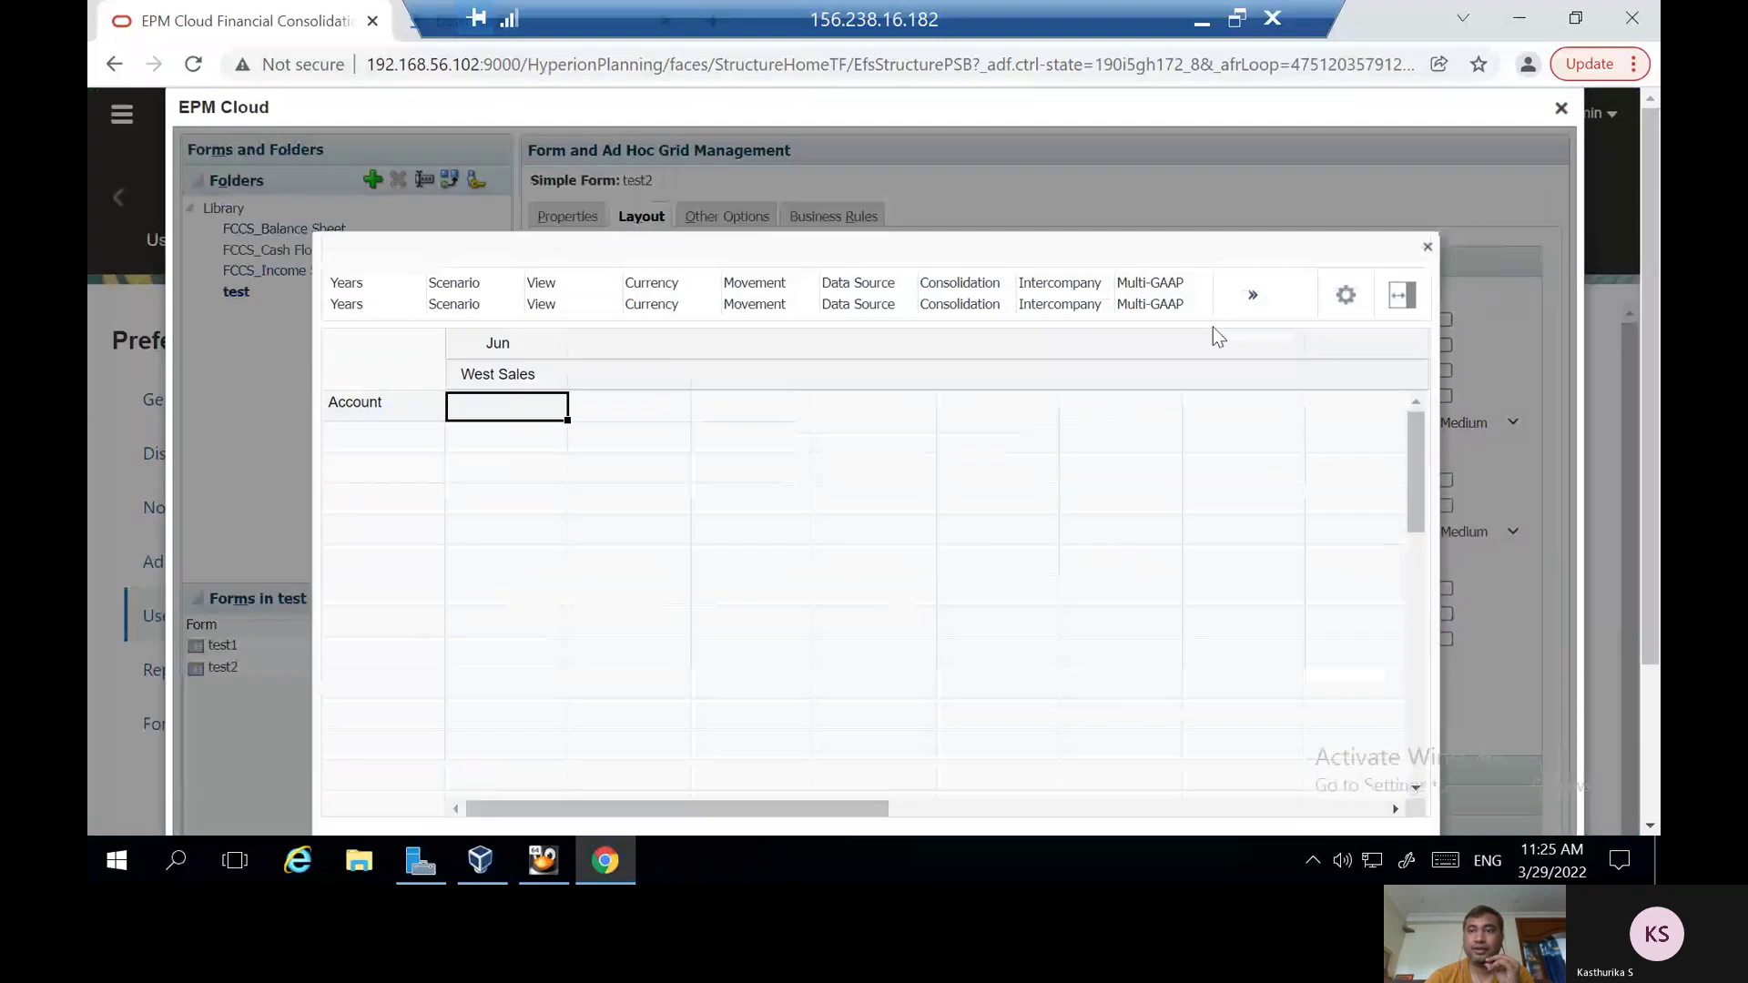
{"action": "left_click", "coordinate": [1427, 245]}
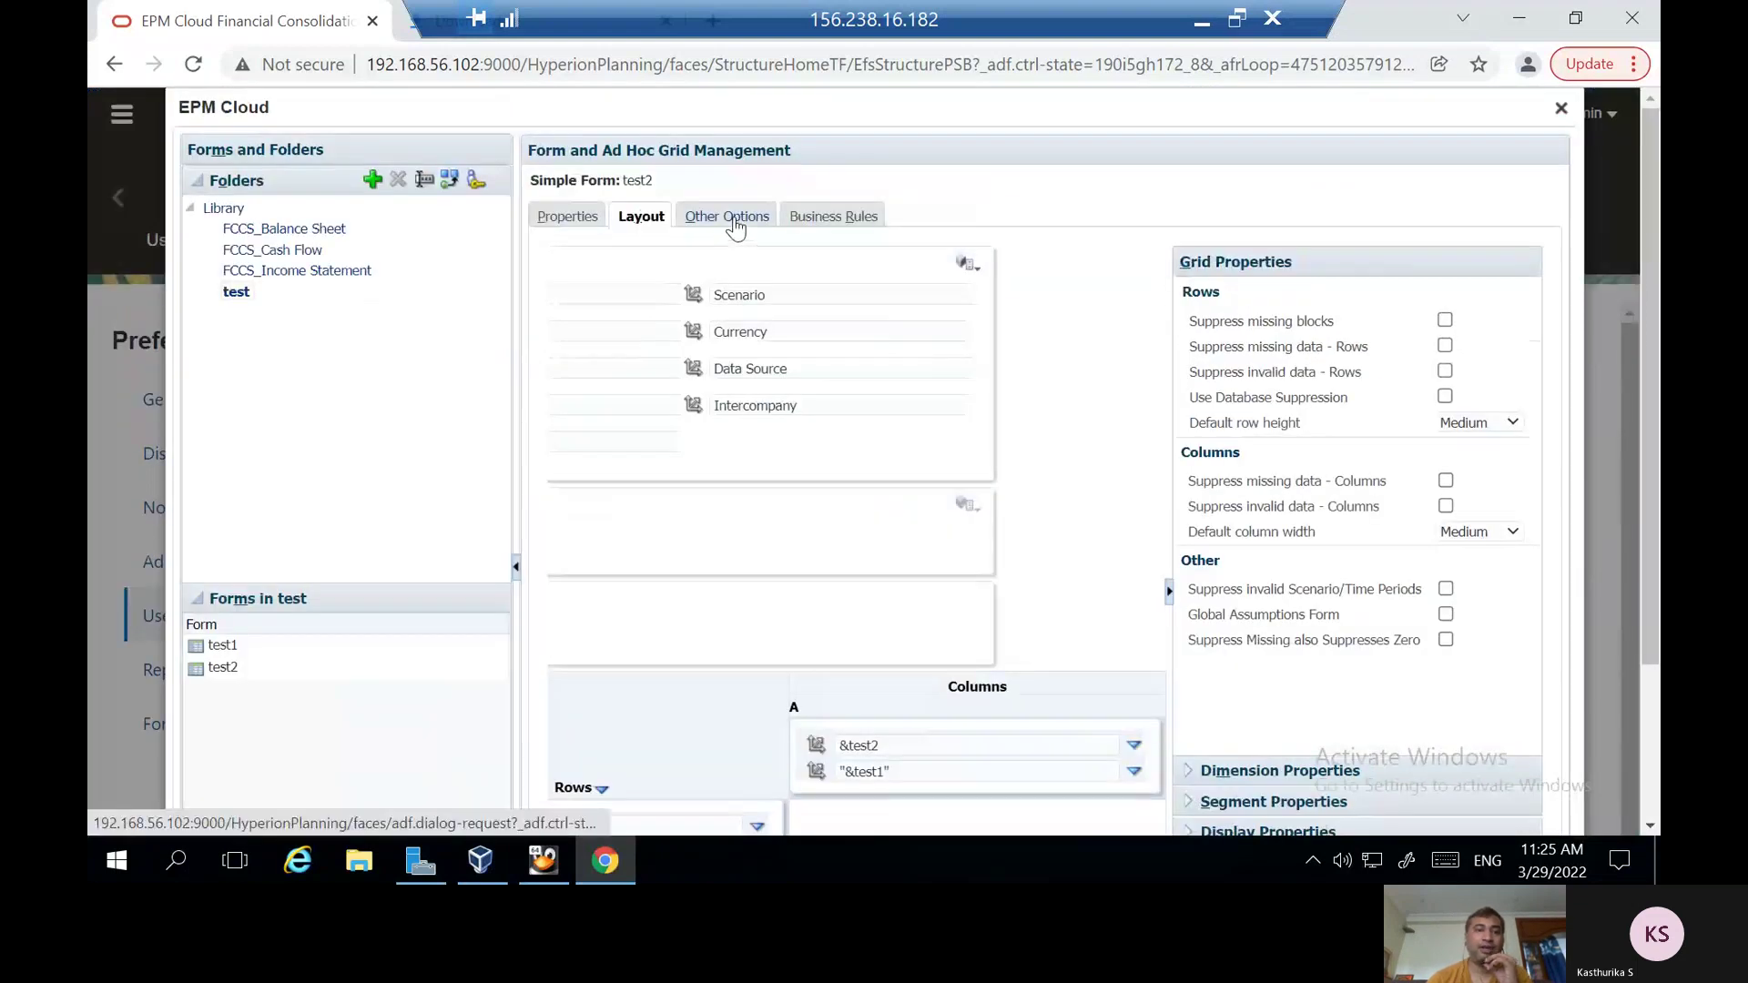
Check the selected dynamic user variables in the test2 form's other options
{"action": "left_click", "coordinate": [736, 218]}
{"action": "scroll", "coordinate": [802, 517], "scroll_direction": "down", "scroll_amount": 2}
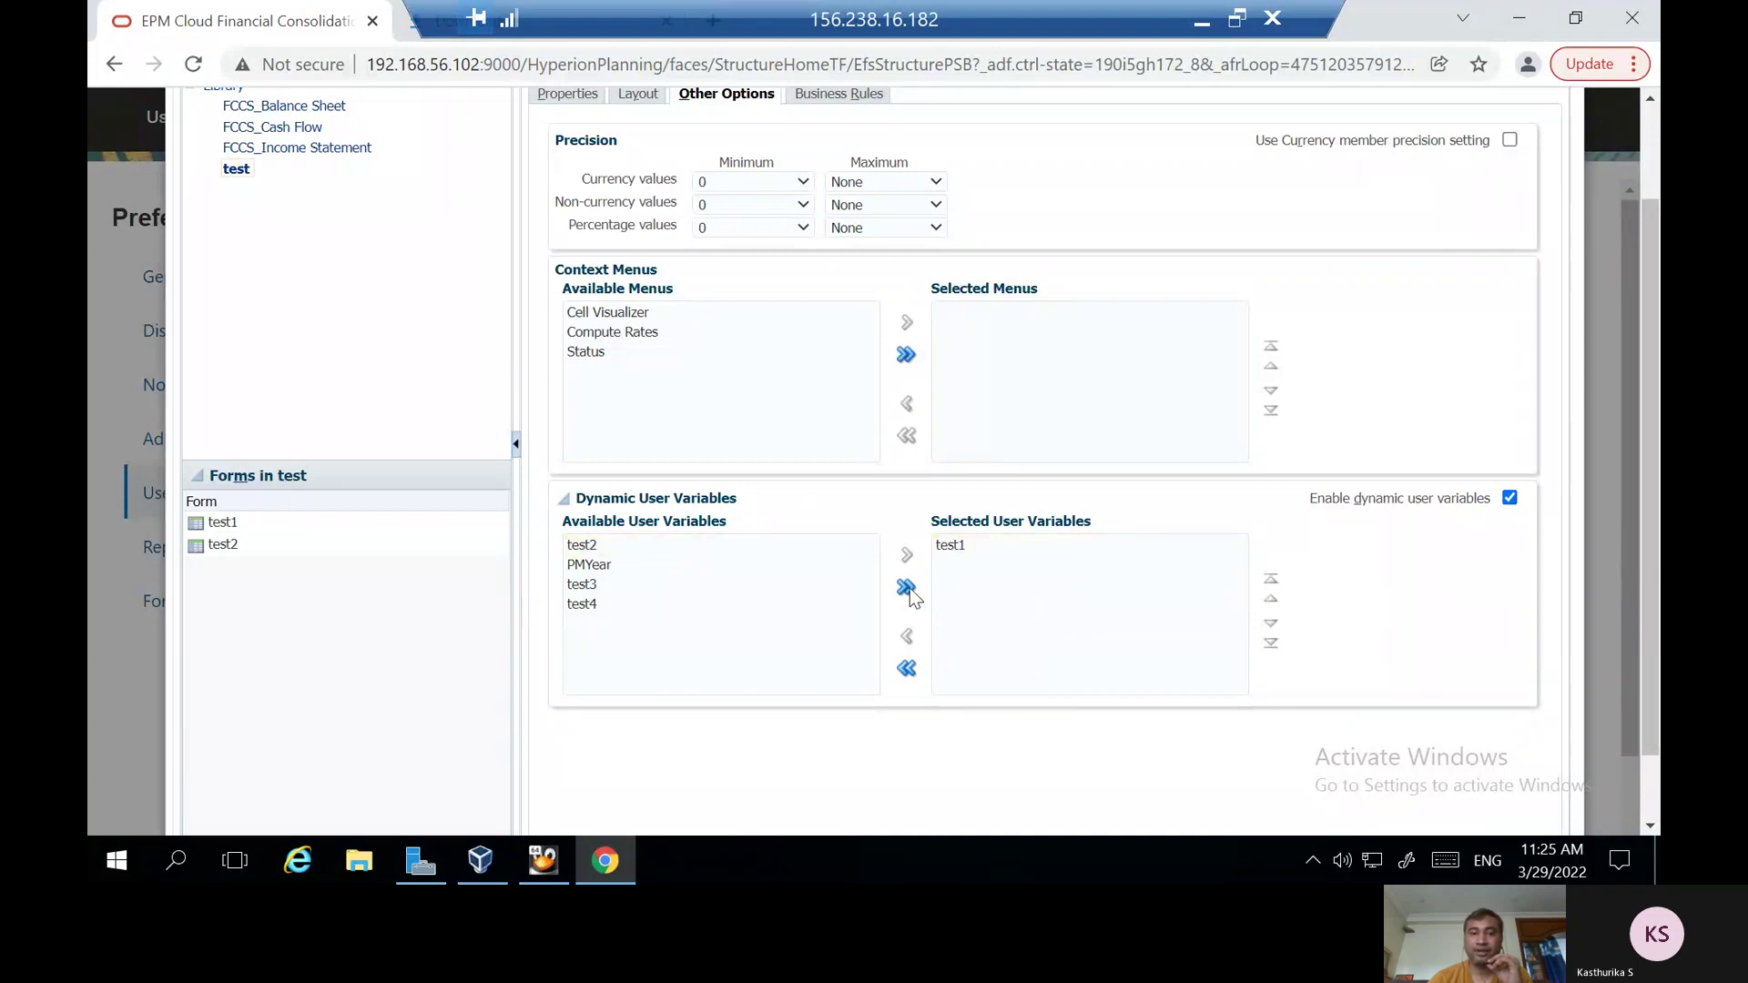
{"action": "scroll", "coordinate": [1151, 609], "scroll_direction": "down", "scroll_amount": 1}
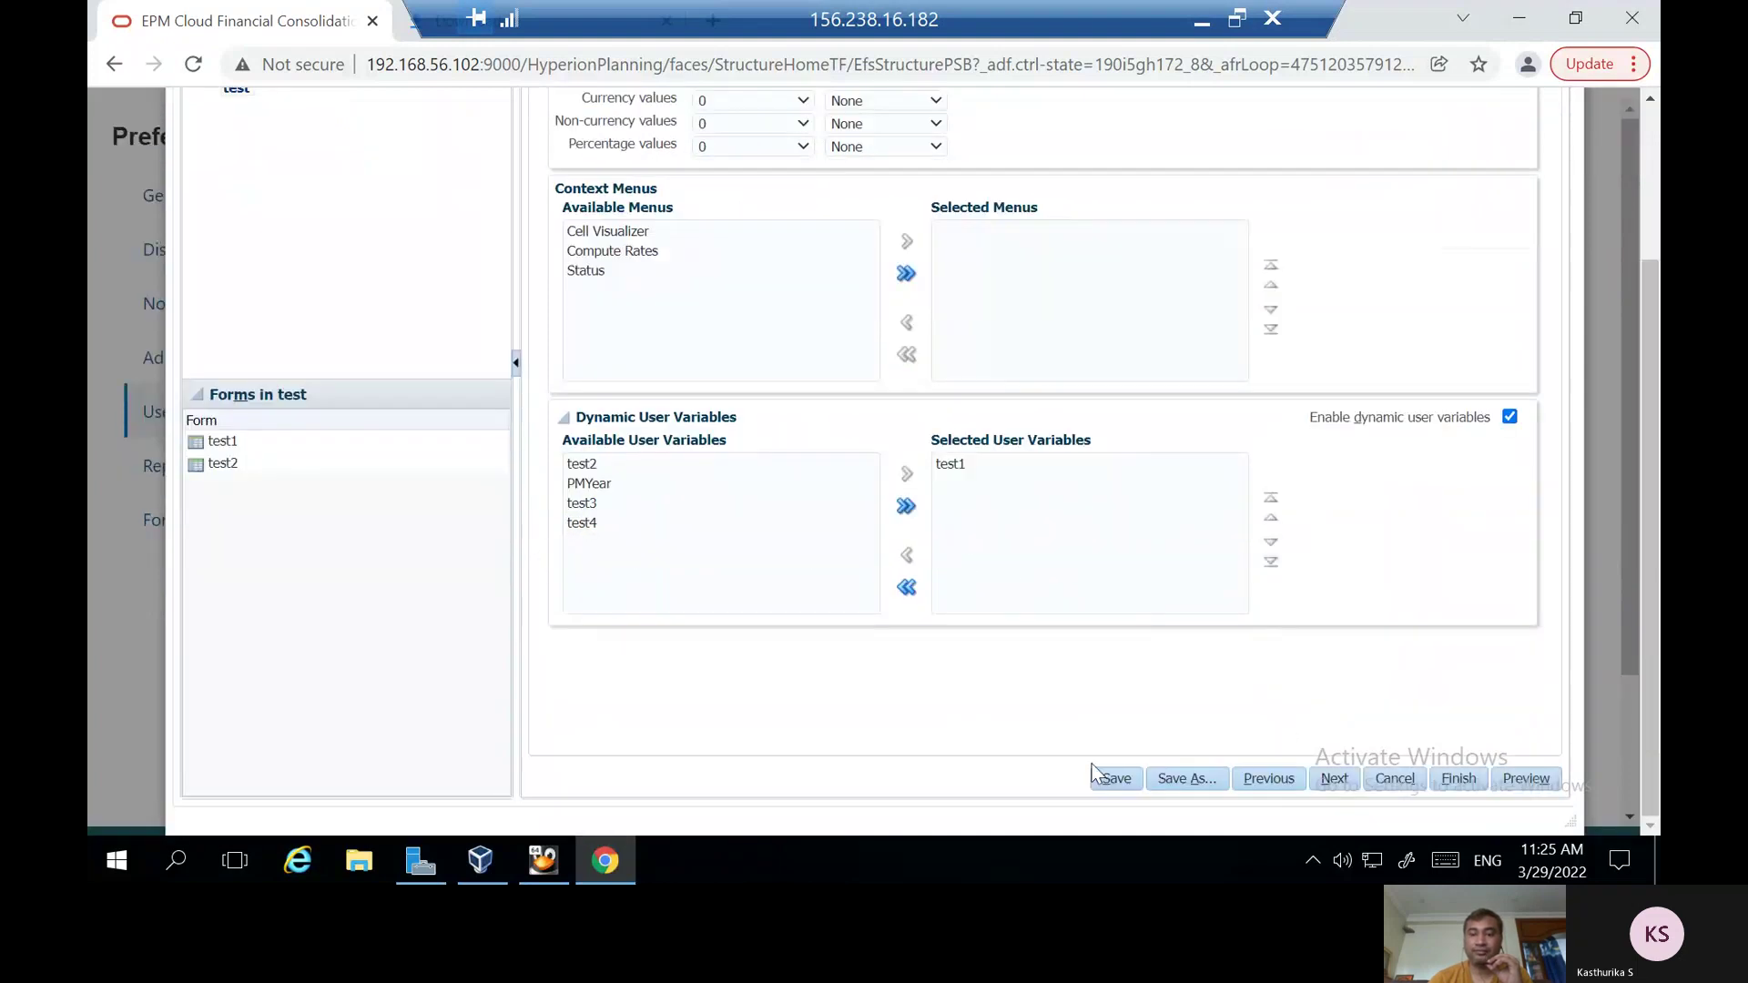
Preview the test2 form and set the test1 dynamic user variable to East Sales under USA Sales
{"action": "left_click", "coordinate": [1526, 775]}
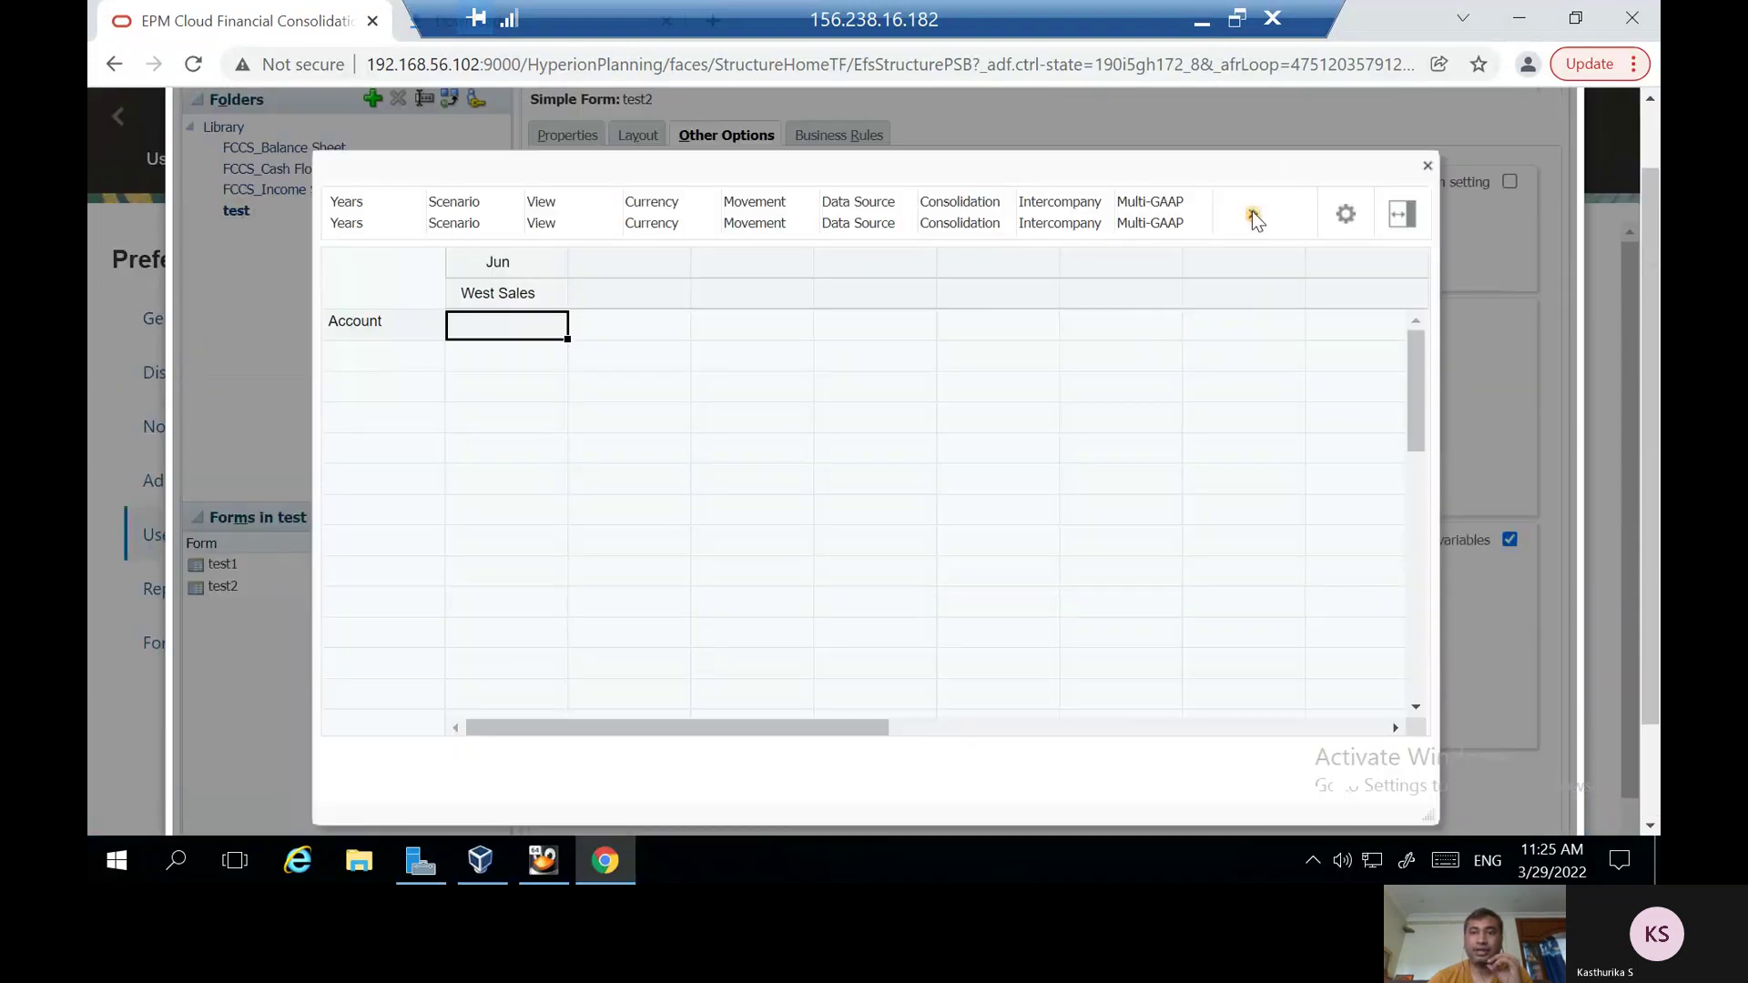
{"action": "left_click", "coordinate": [1253, 213]}
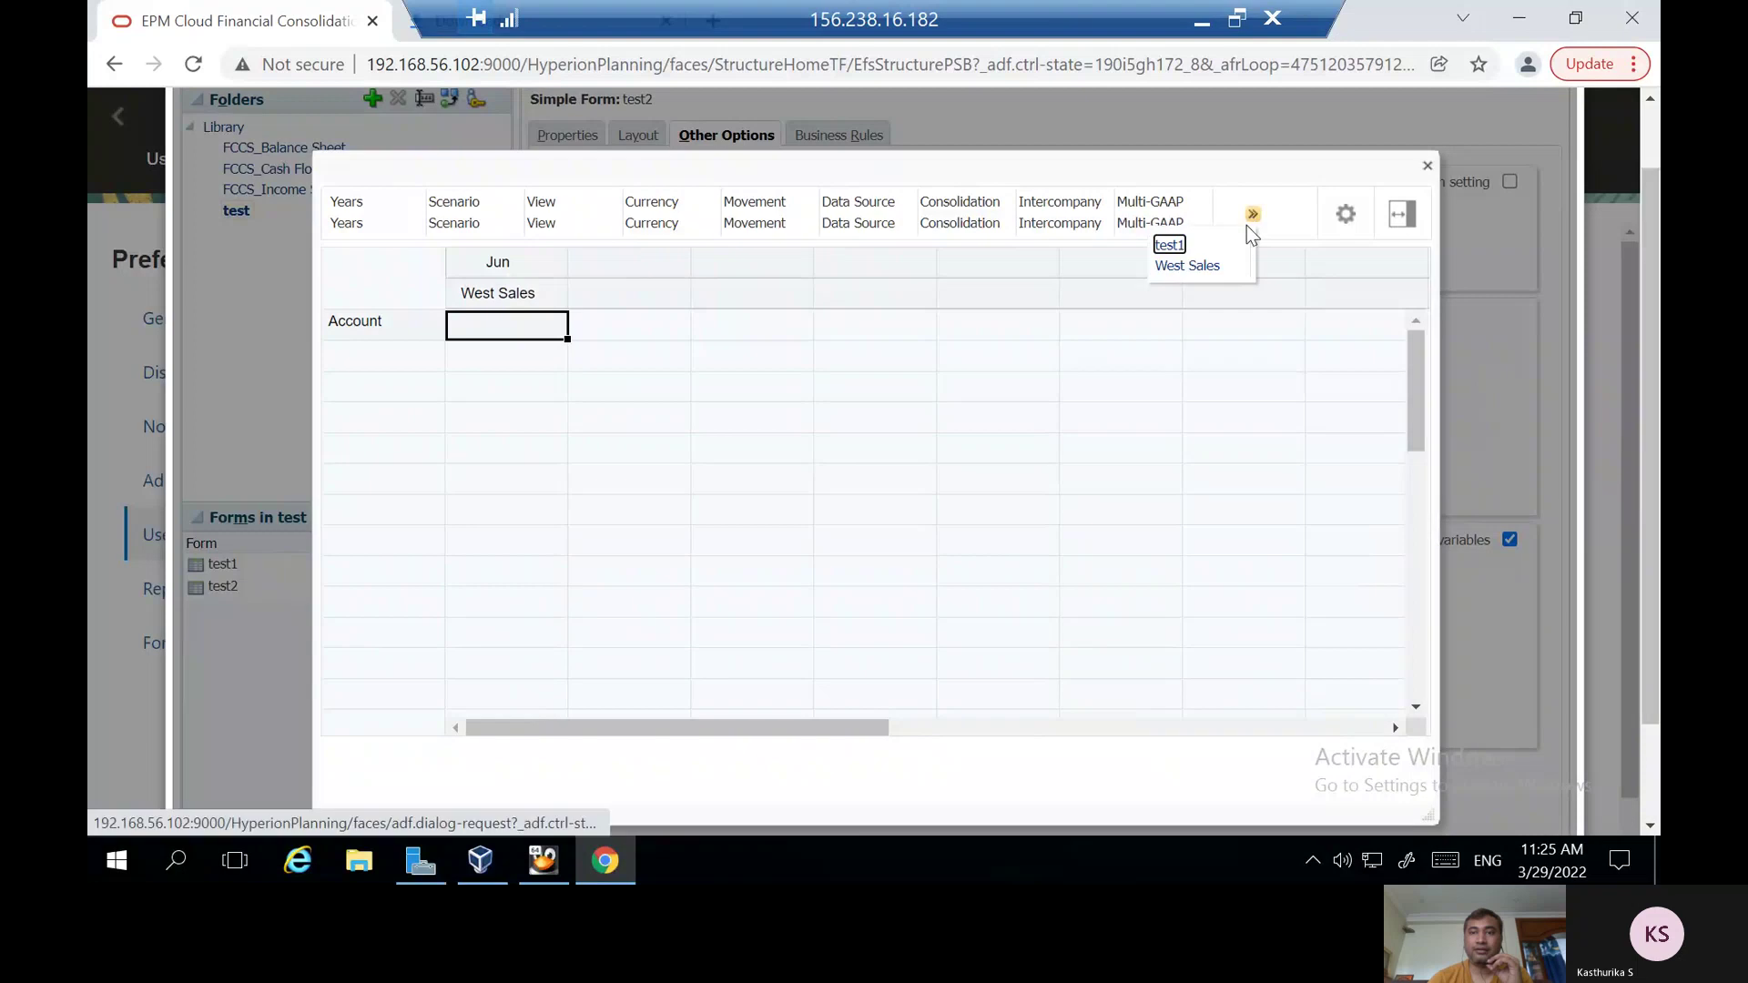
{"action": "left_click", "coordinate": [1208, 269]}
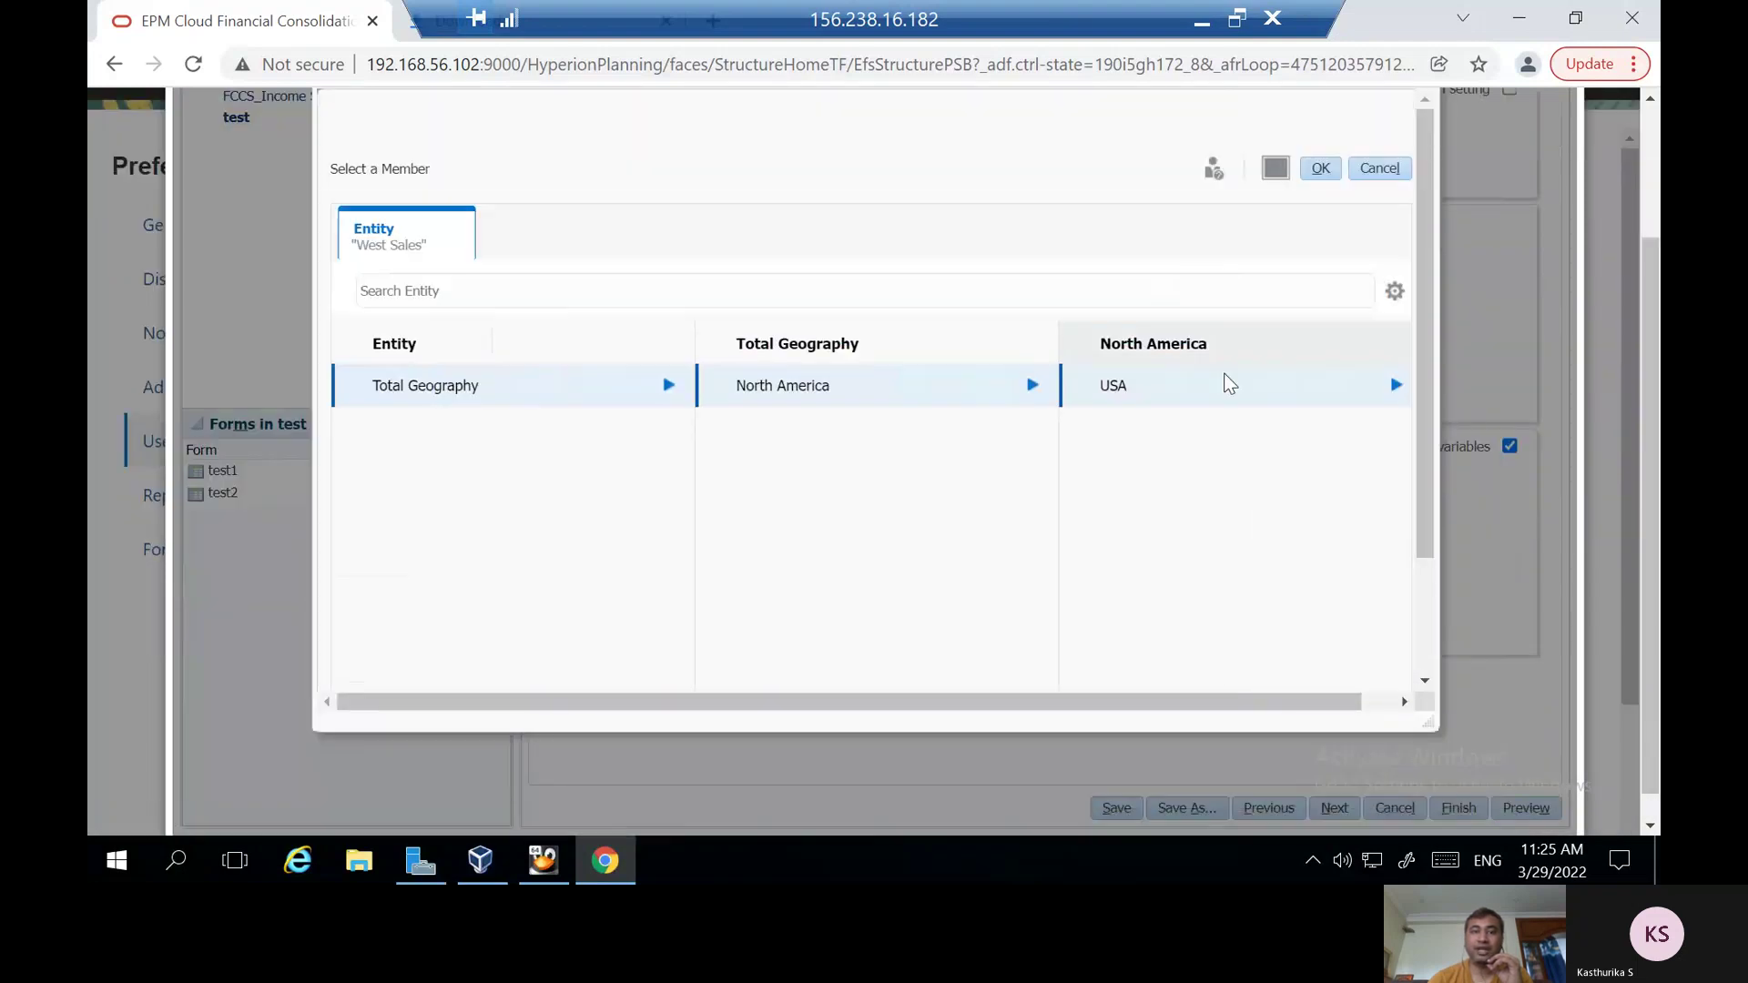
{"action": "left_click", "coordinate": [1387, 386]}
{"action": "left_click", "coordinate": [1308, 187]}
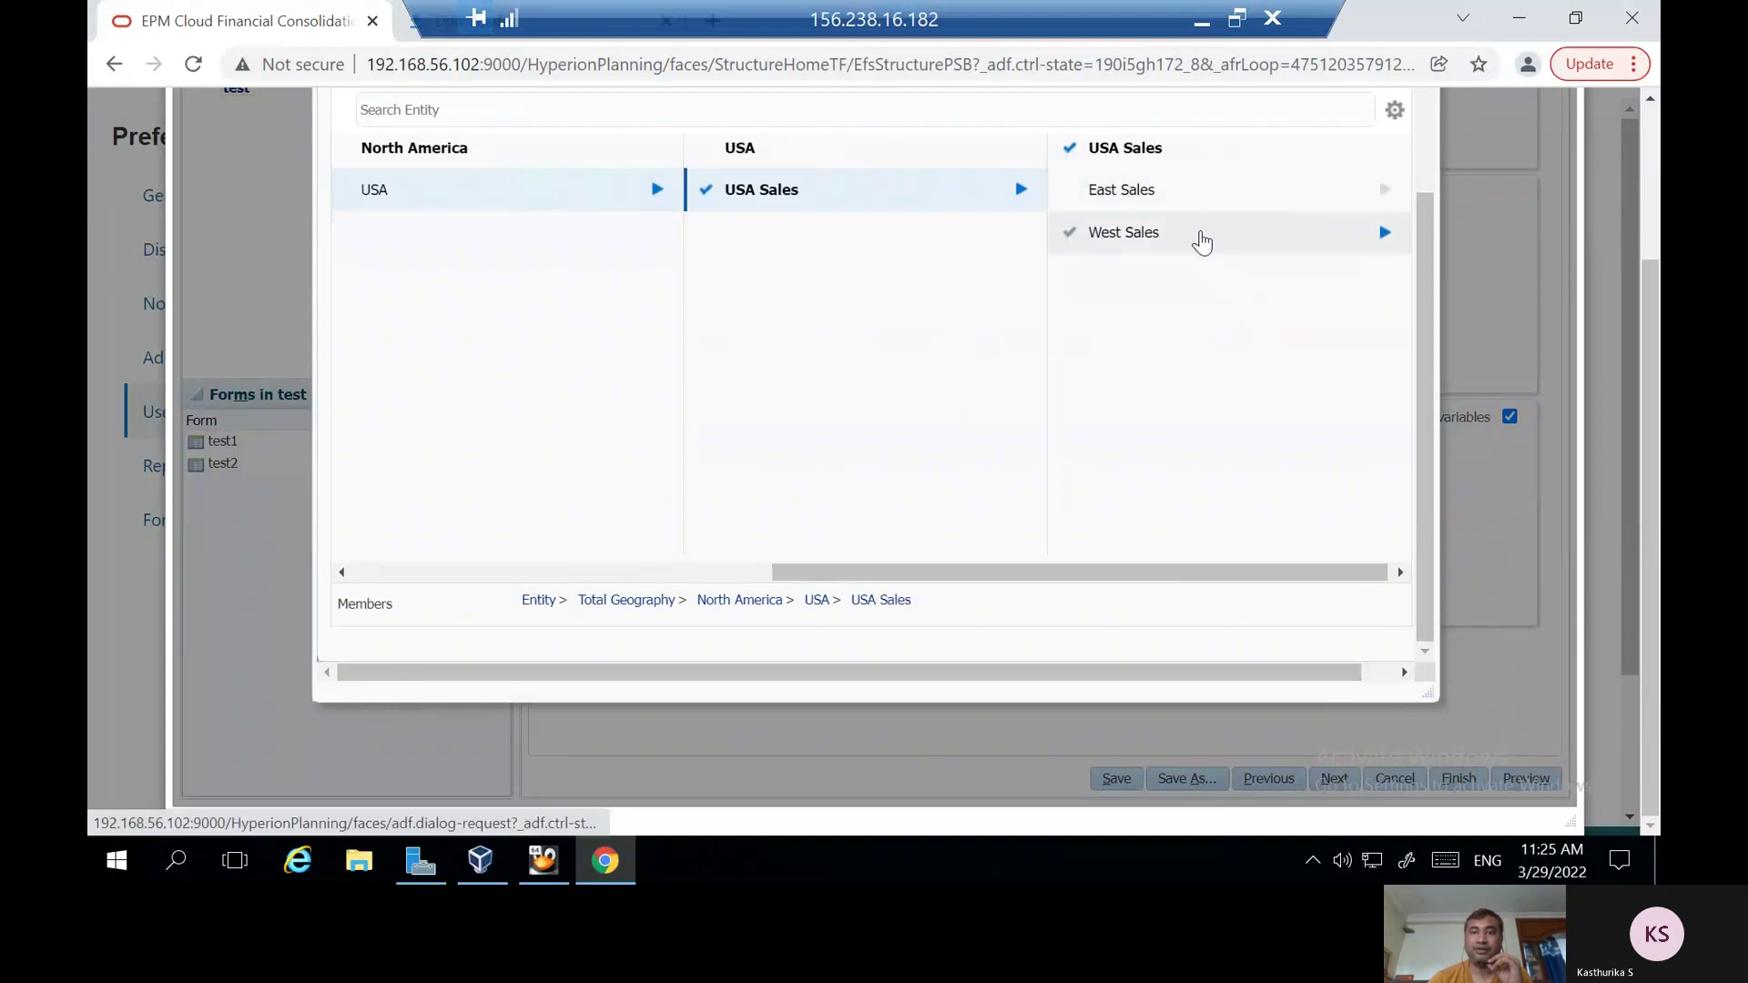
{"action": "left_click", "coordinate": [1194, 195]}
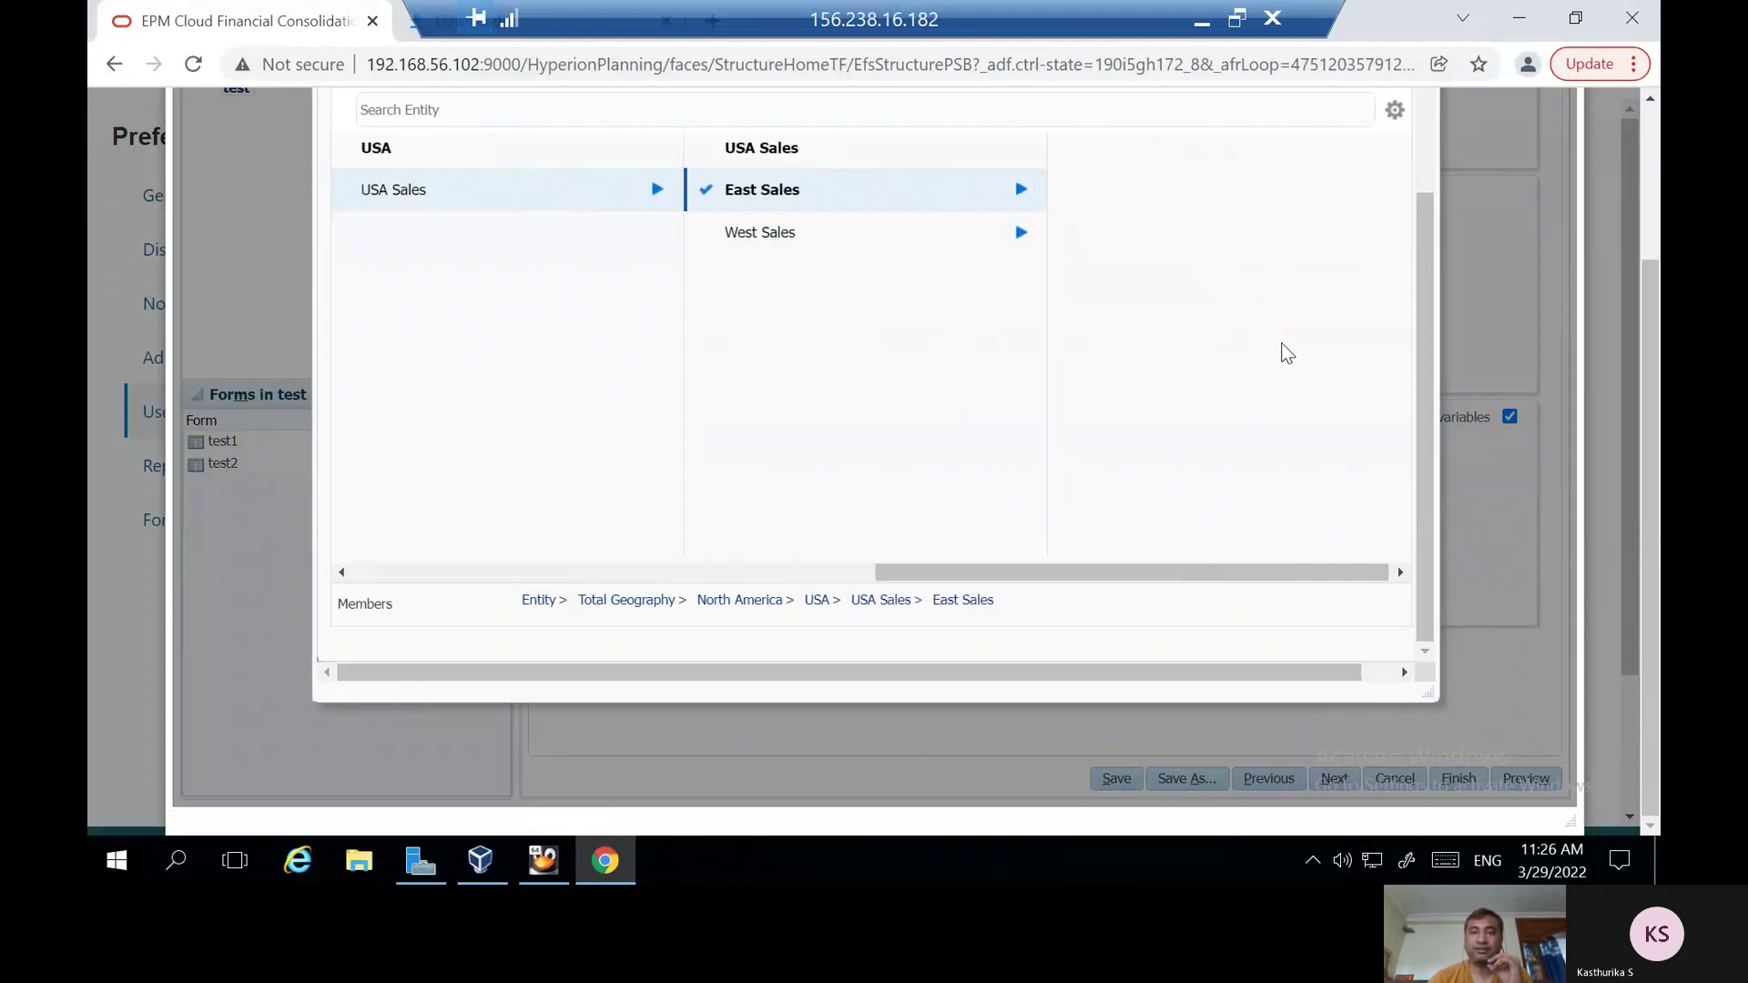
{"action": "scroll", "coordinate": [1287, 354], "scroll_direction": "up", "scroll_amount": 3}
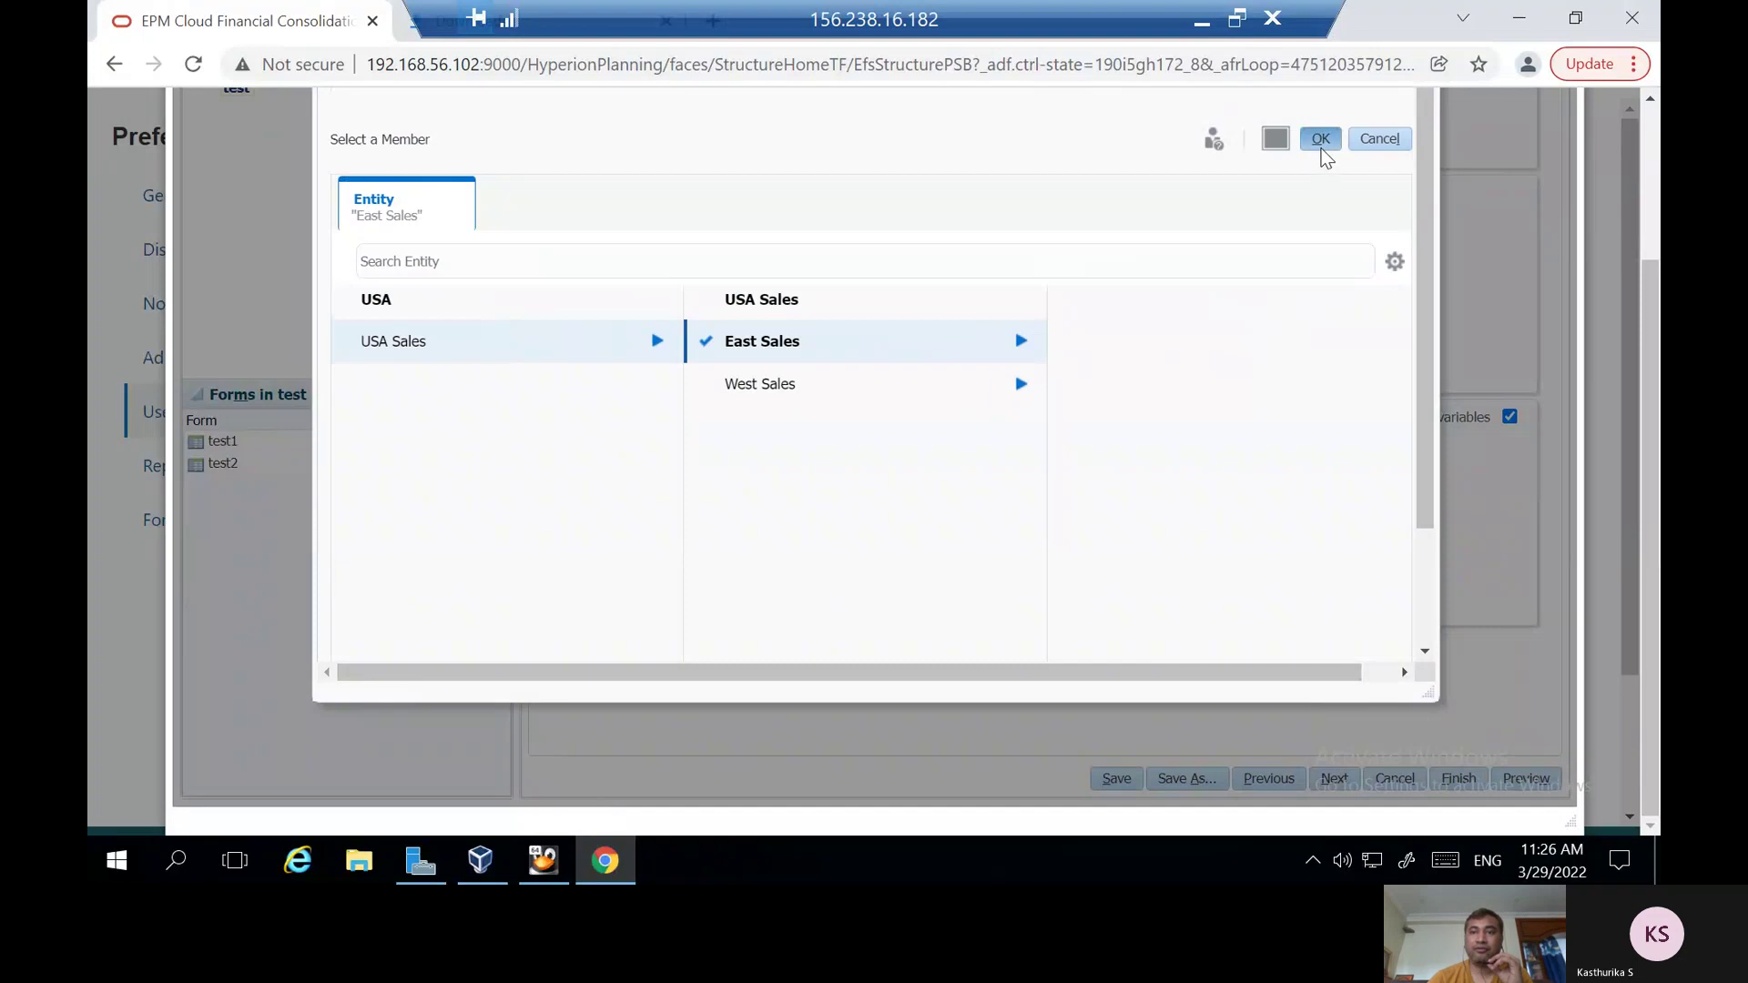
{"action": "left_click", "coordinate": [1320, 139]}
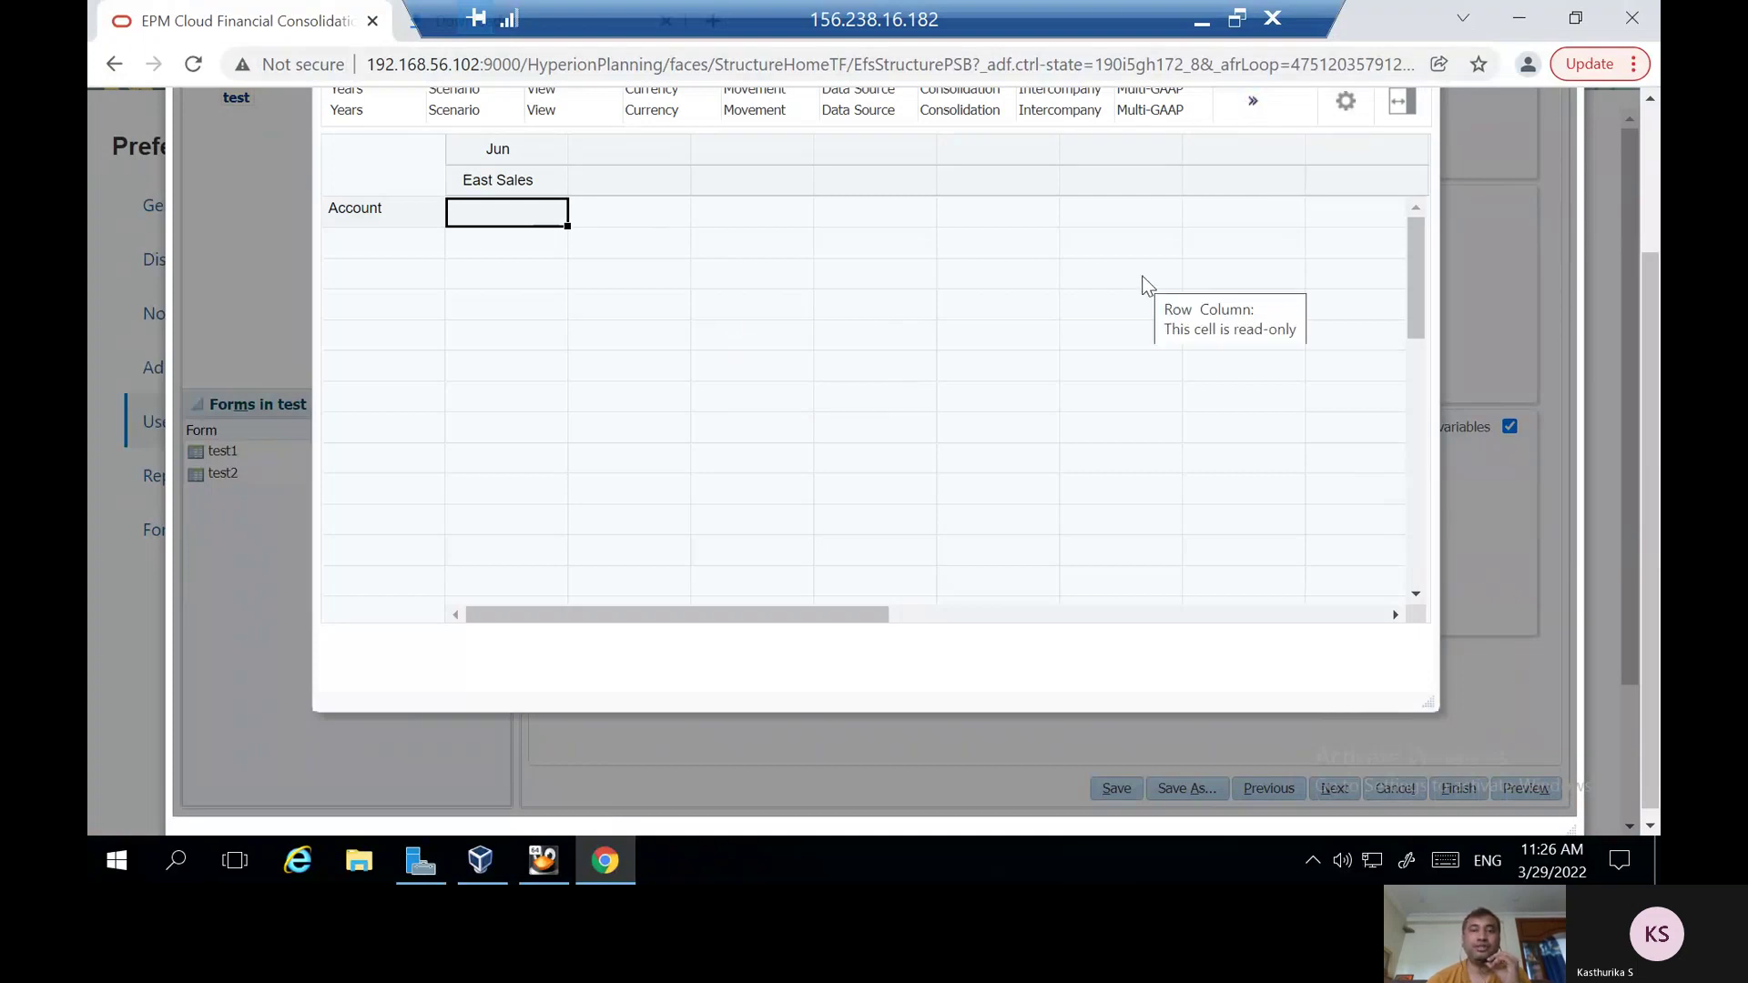
Close the preview, cancel out of the test2 form, and close the form management window
{"action": "scroll", "coordinate": [1146, 285], "scroll_direction": "up", "scroll_amount": 3}
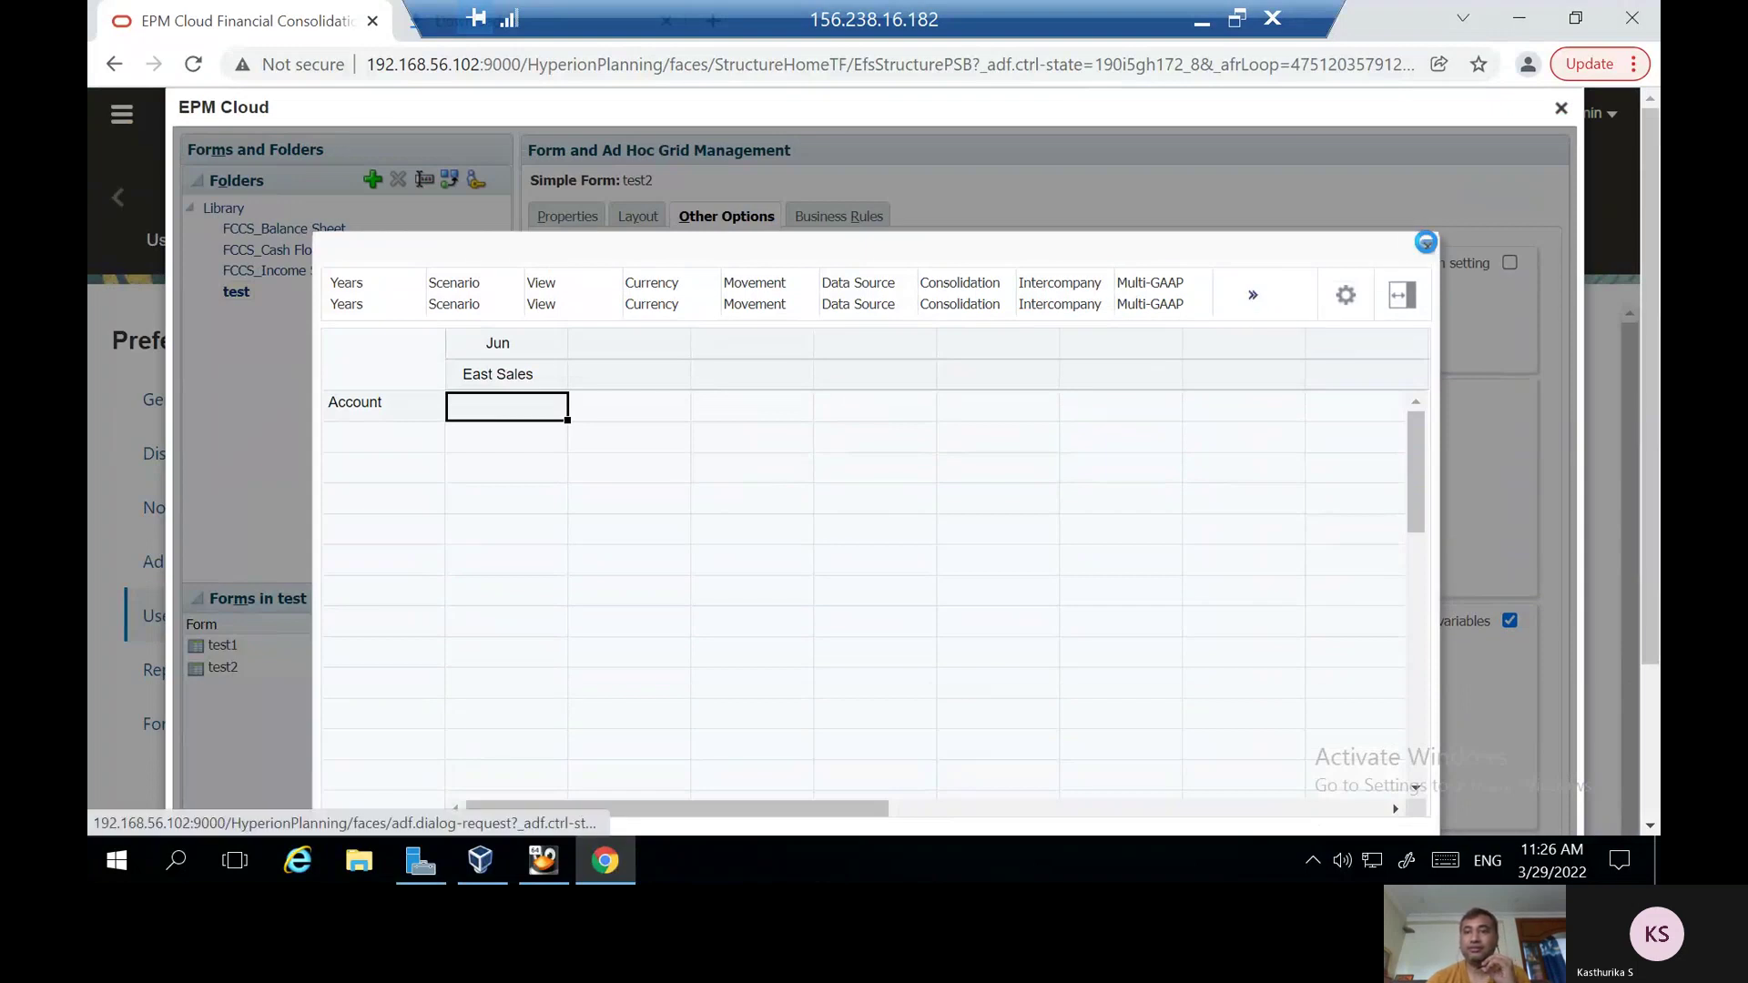
{"action": "left_click", "coordinate": [1426, 241]}
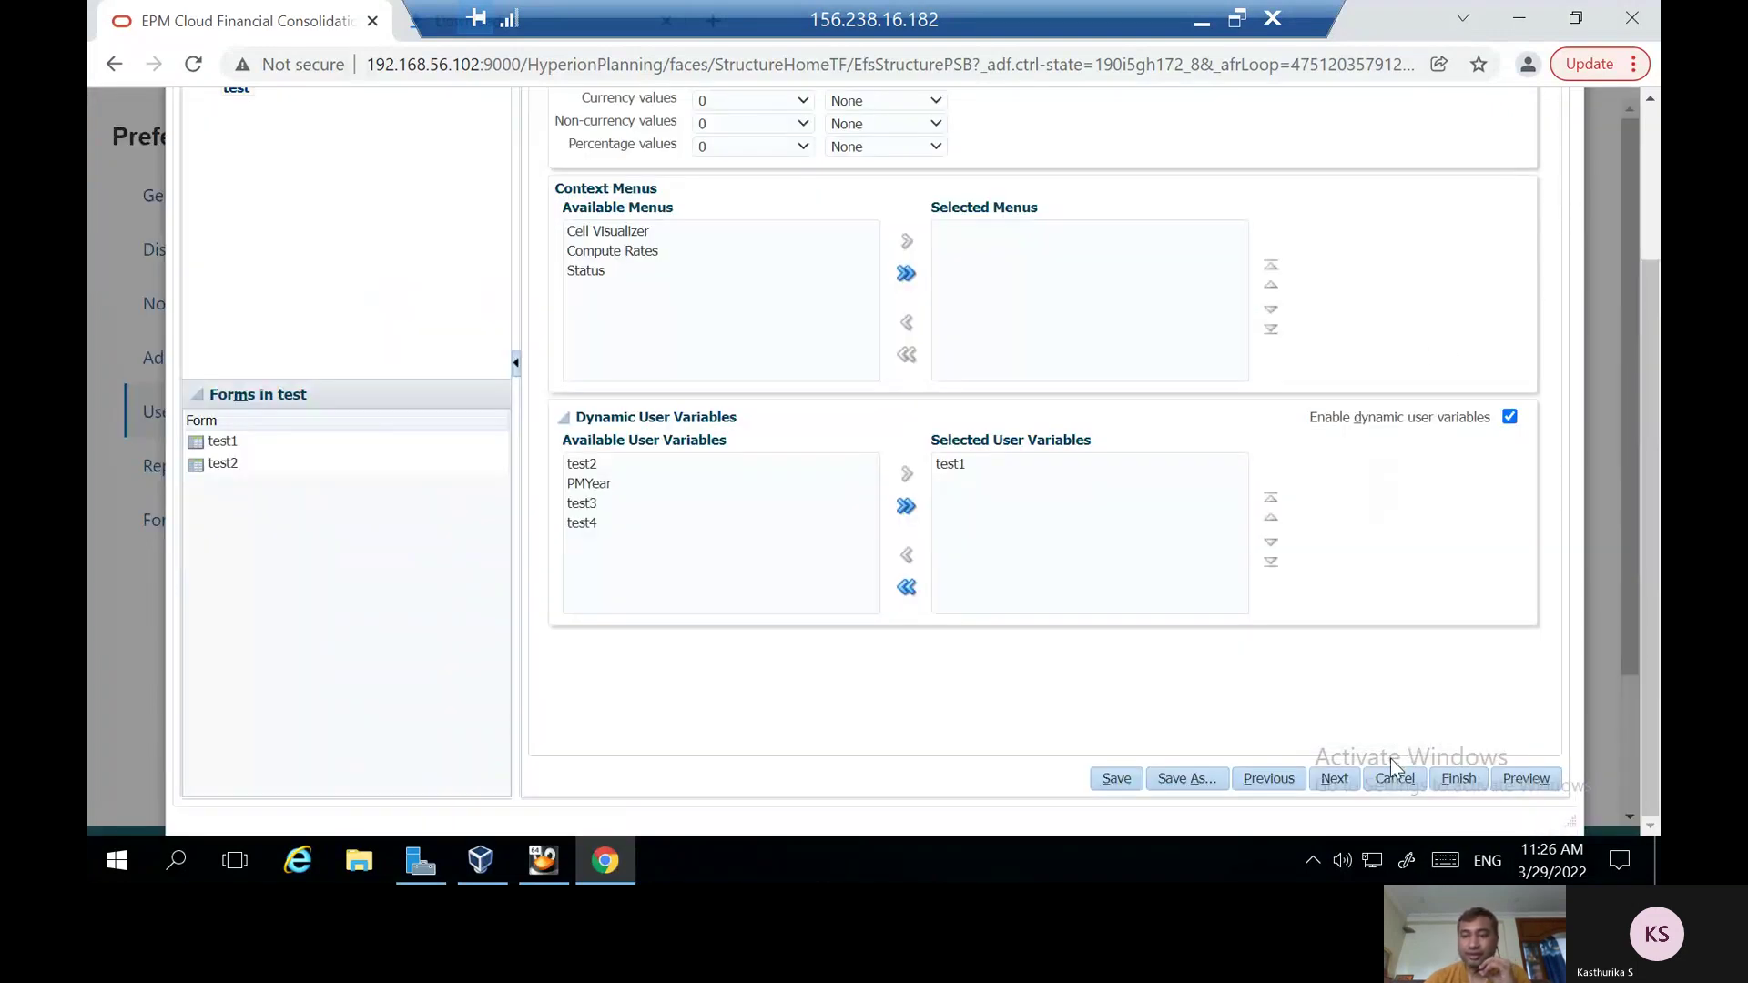
{"action": "left_click", "coordinate": [1407, 781]}
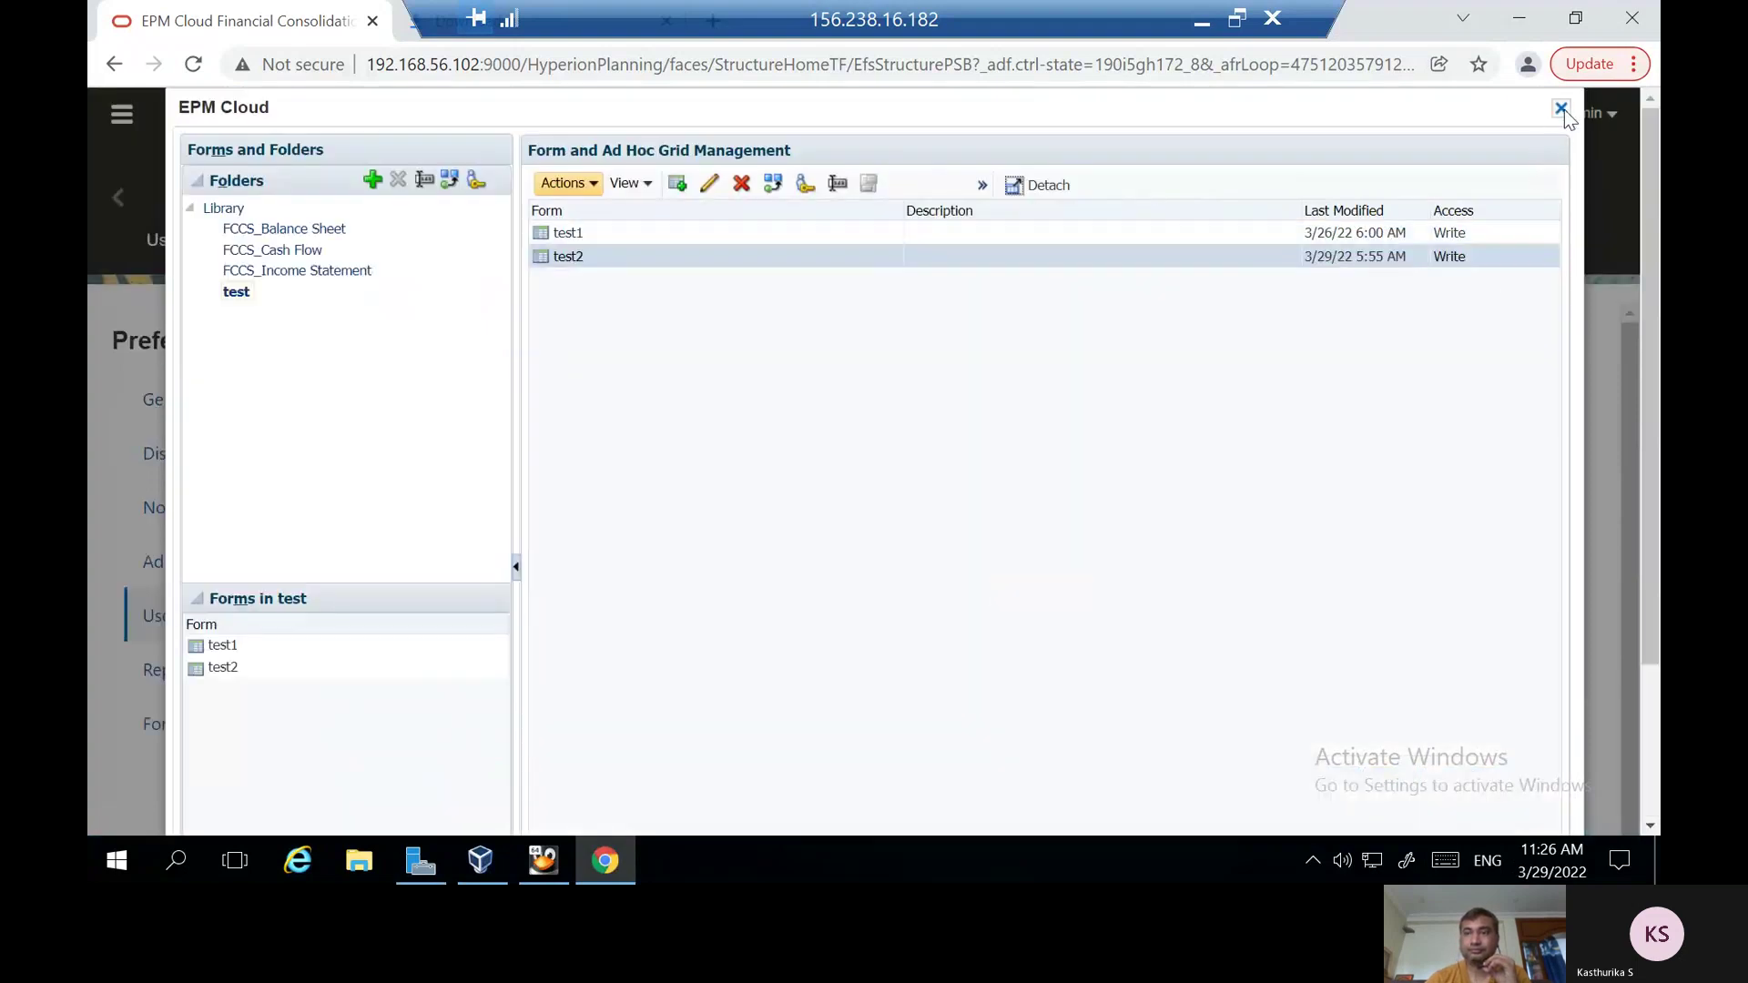
{"action": "left_click", "coordinate": [1562, 111]}
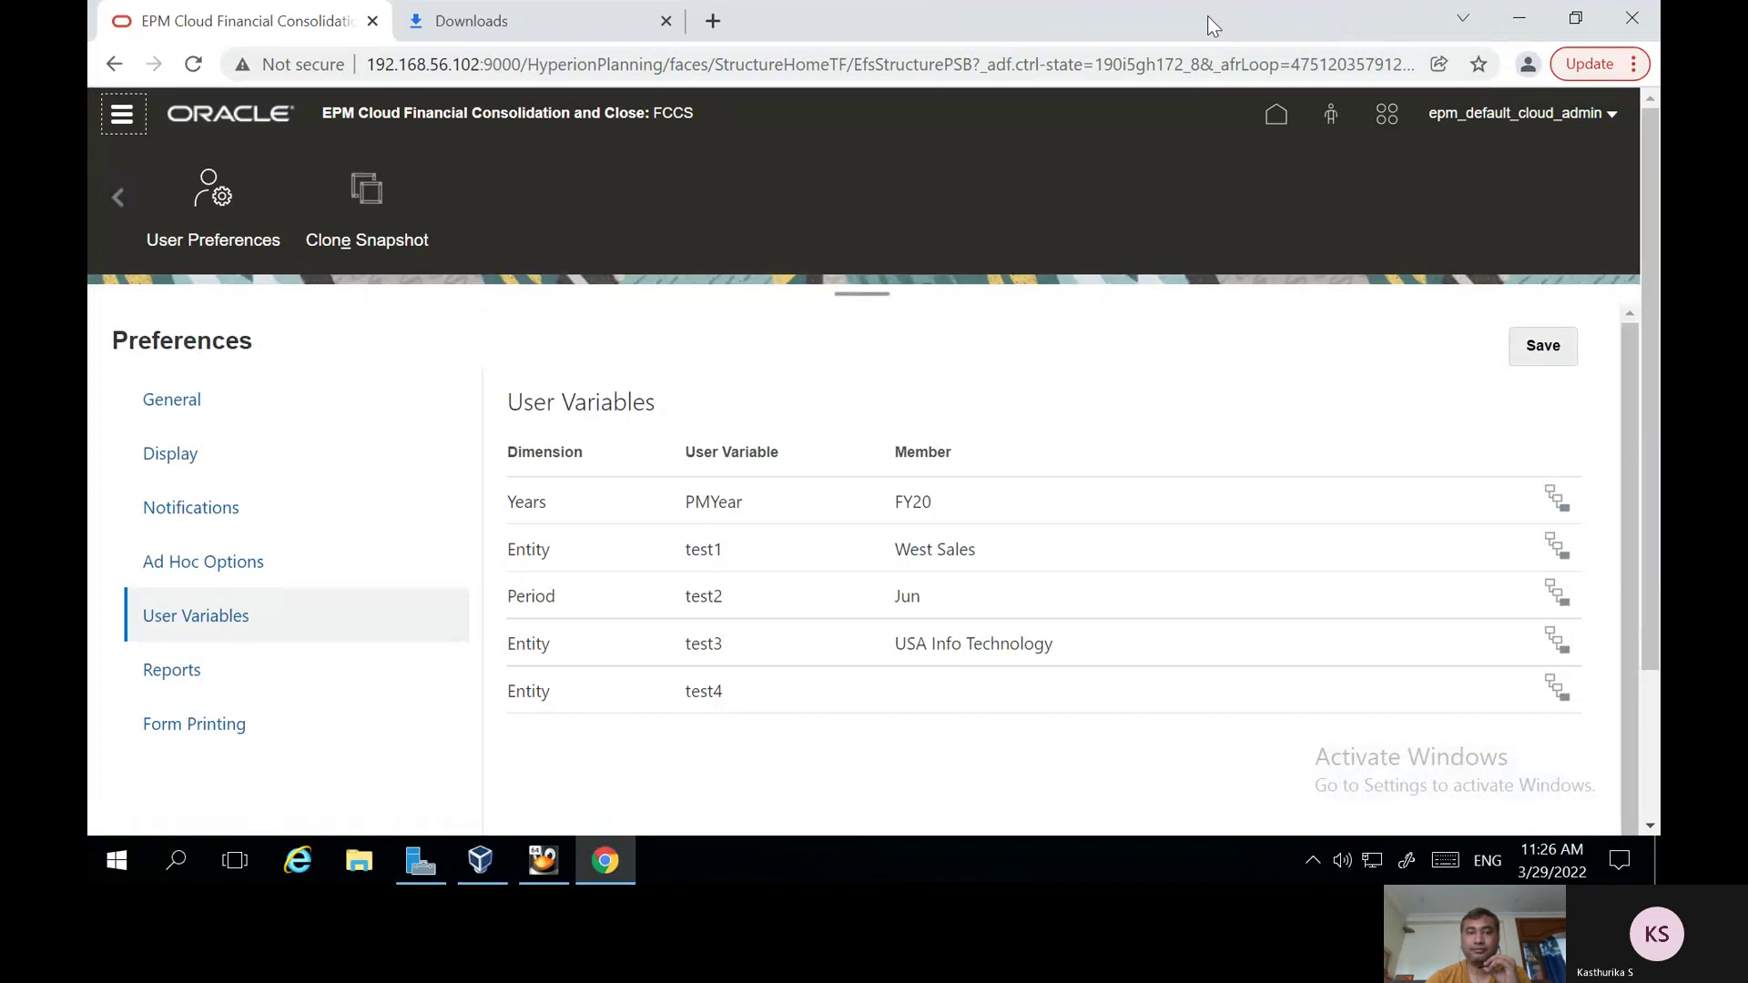
Switch to the PowerPoint presentation, review slide 5 on using user variables in RTP, and return to the remote desktop session
{"action": "key", "text": "alt+Tab"}
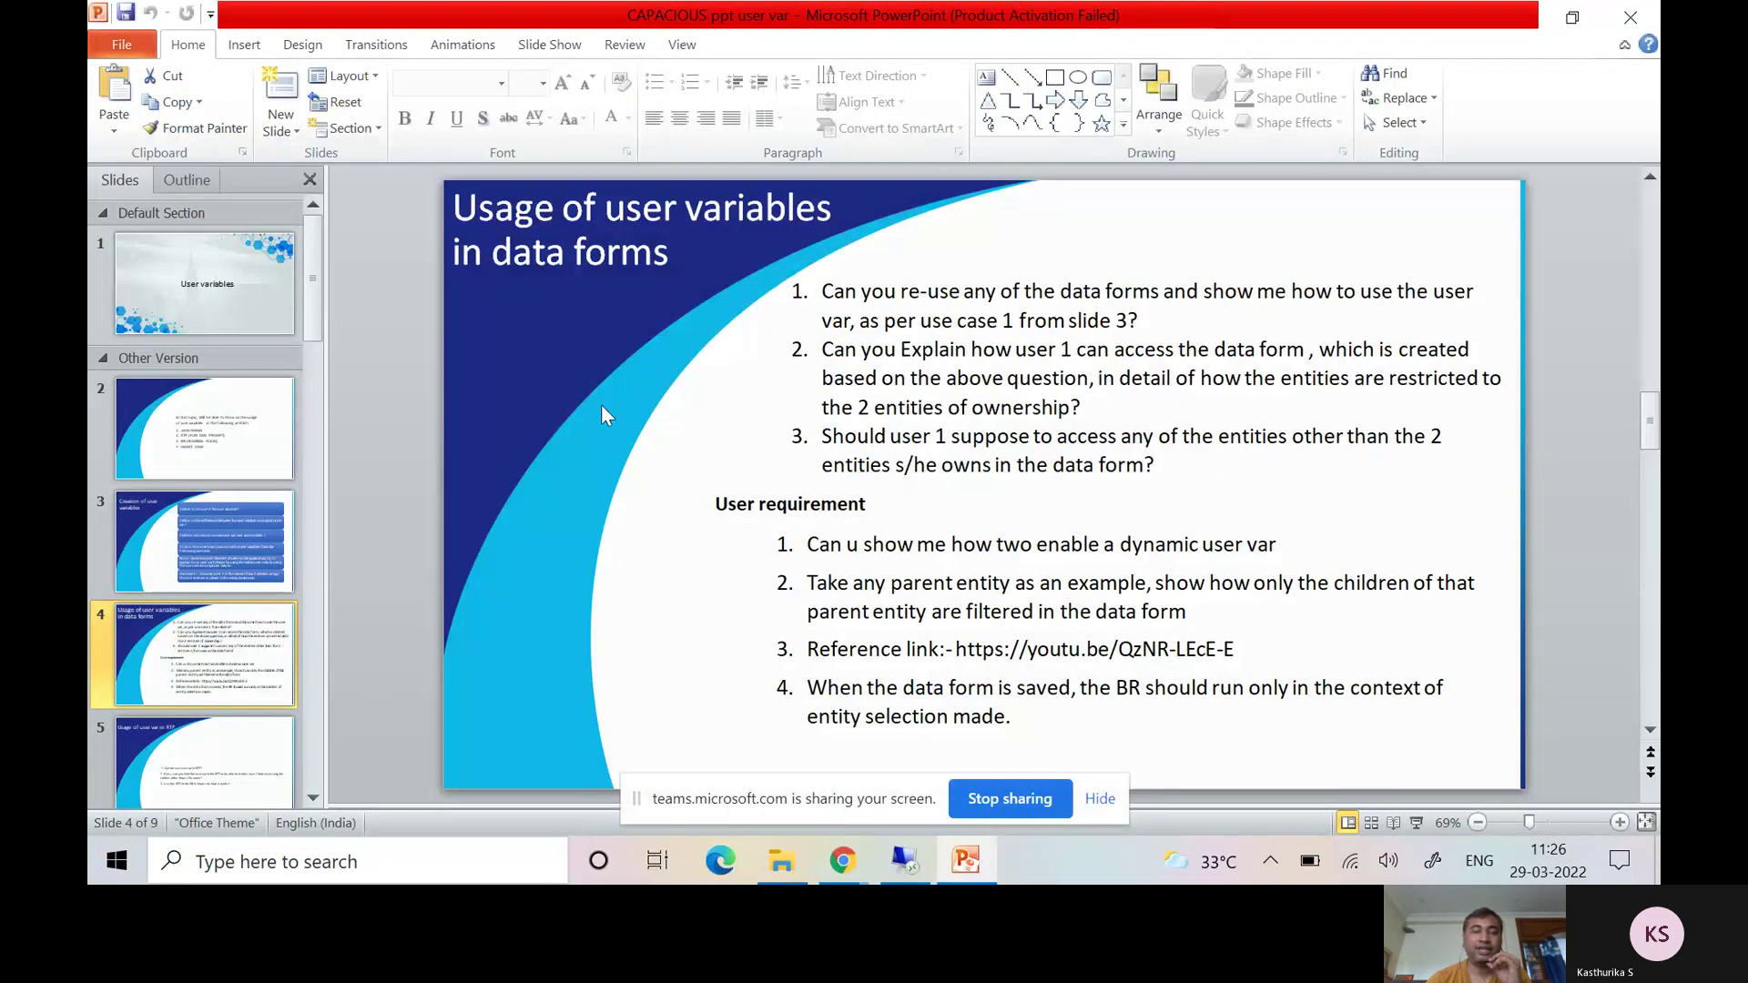
{"action": "left_click", "coordinate": [216, 770]}
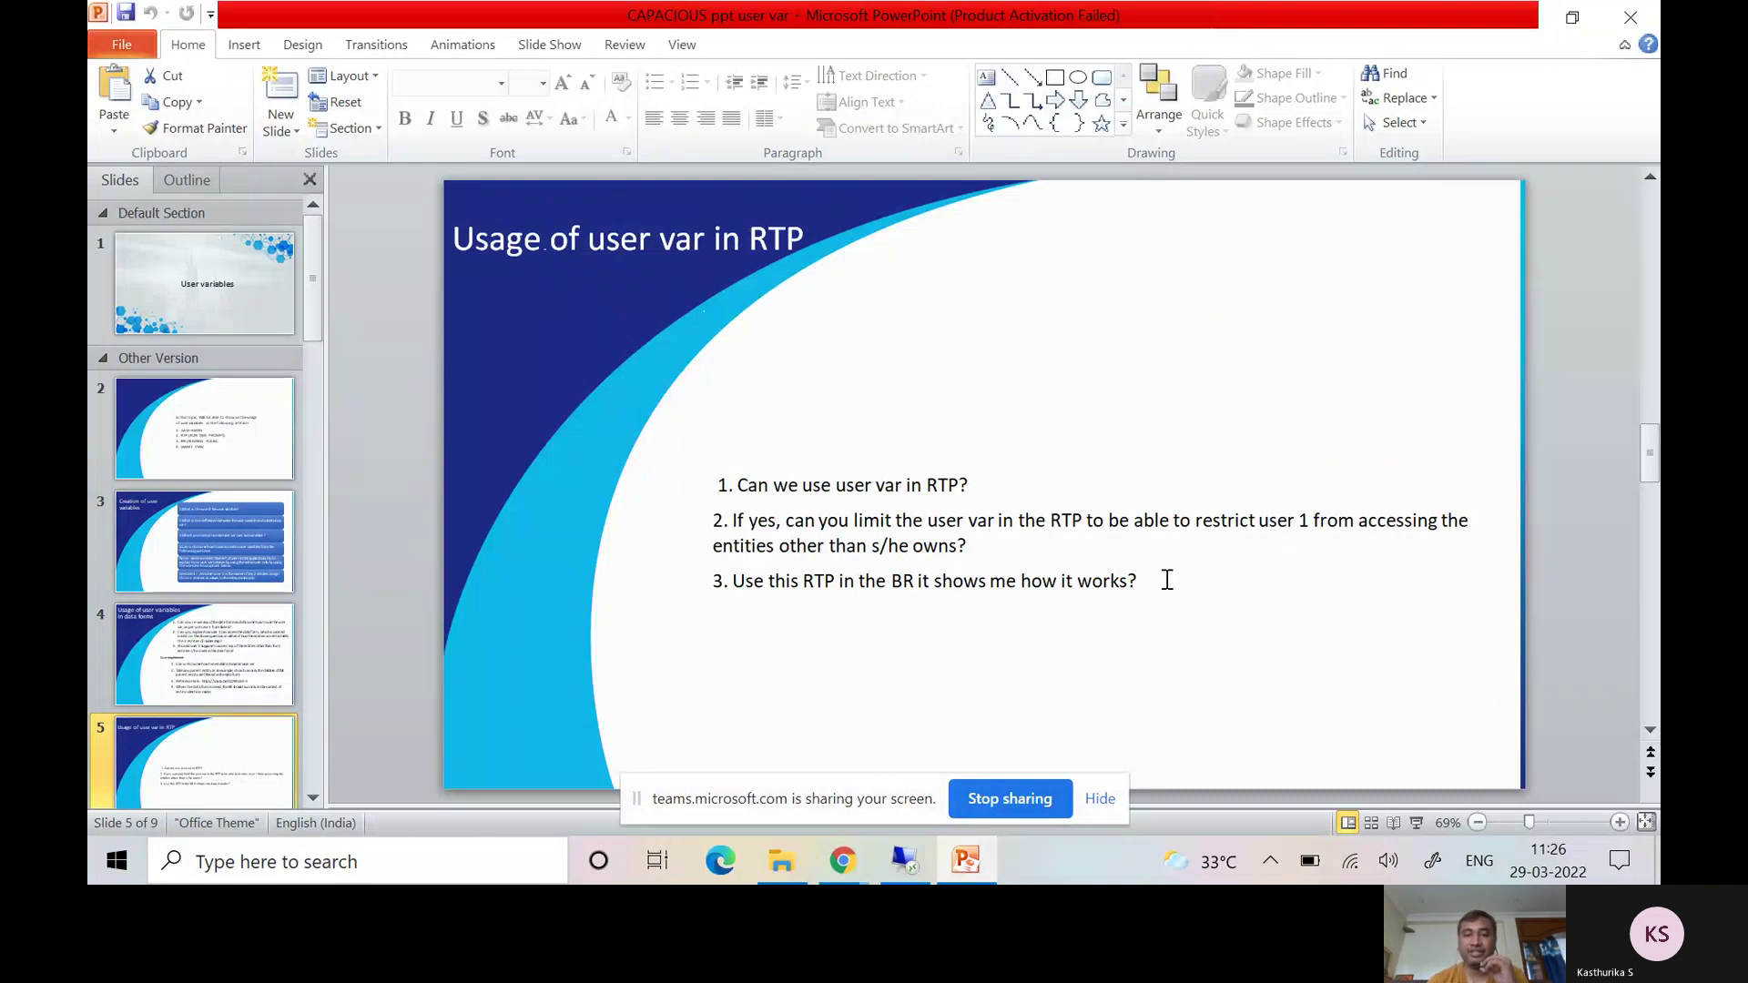
{"action": "left_click", "coordinate": [911, 861]}
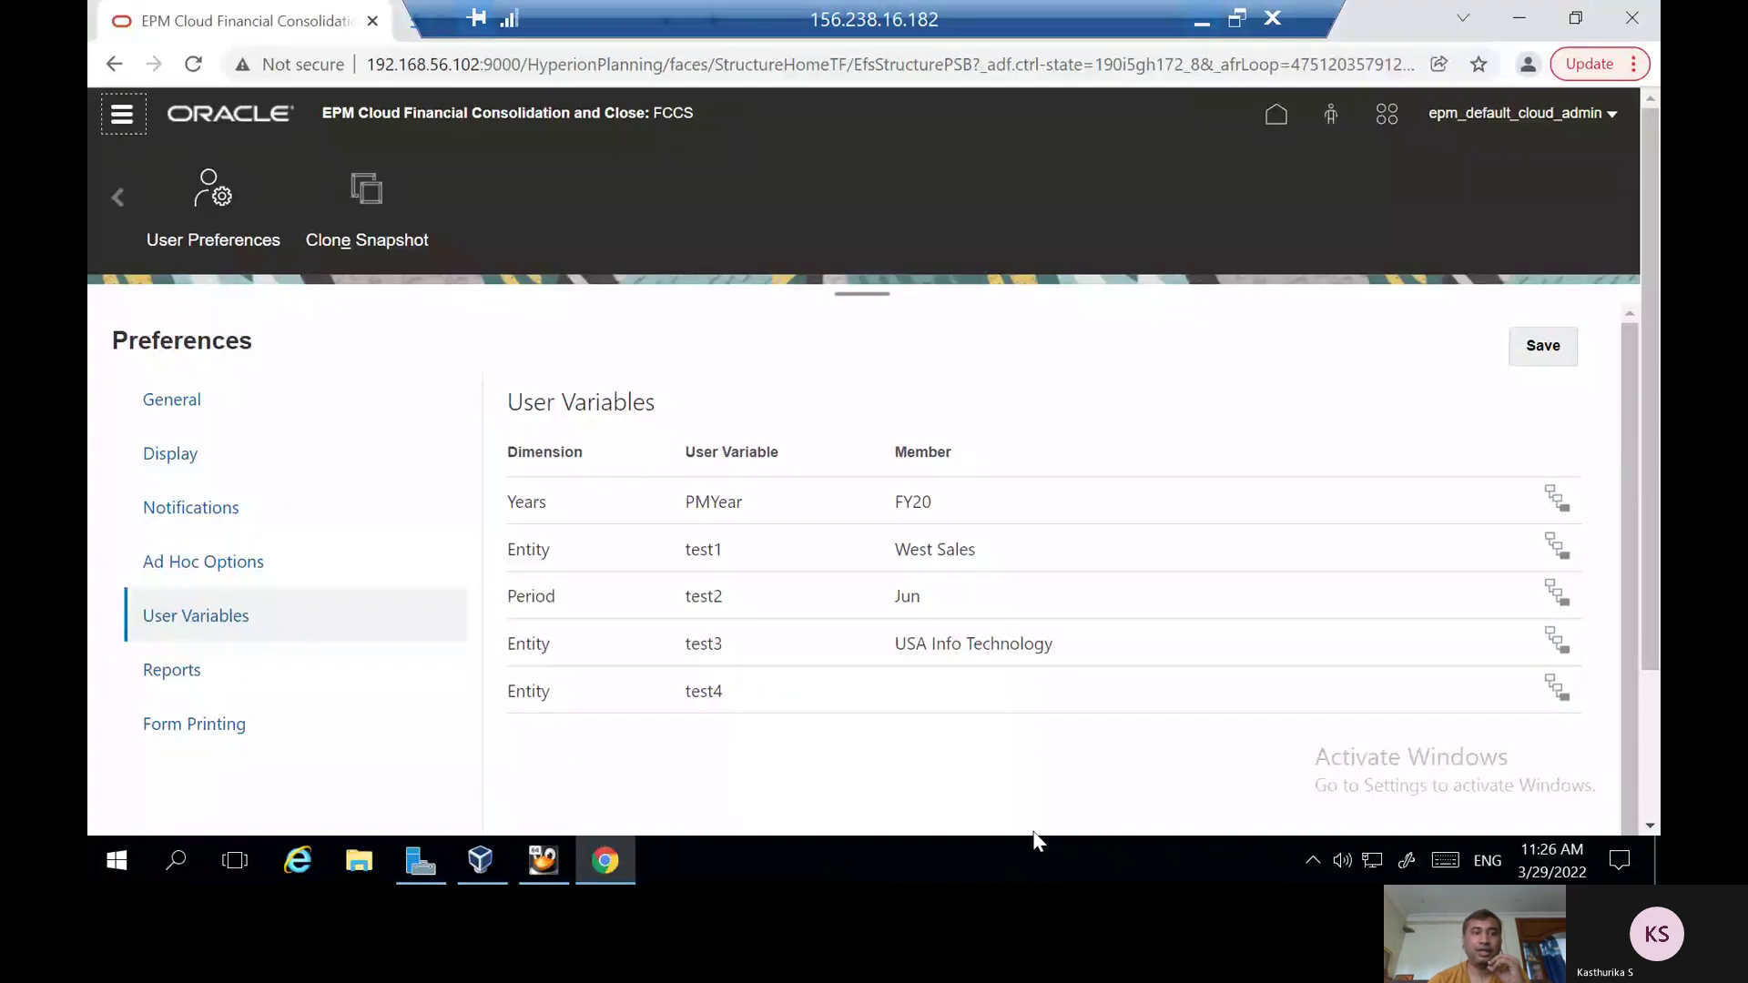
Open the Variable Designer in Calculation Manager and display the properties of the global replacement variable rtp_e
{"action": "left_click", "coordinate": [128, 117]}
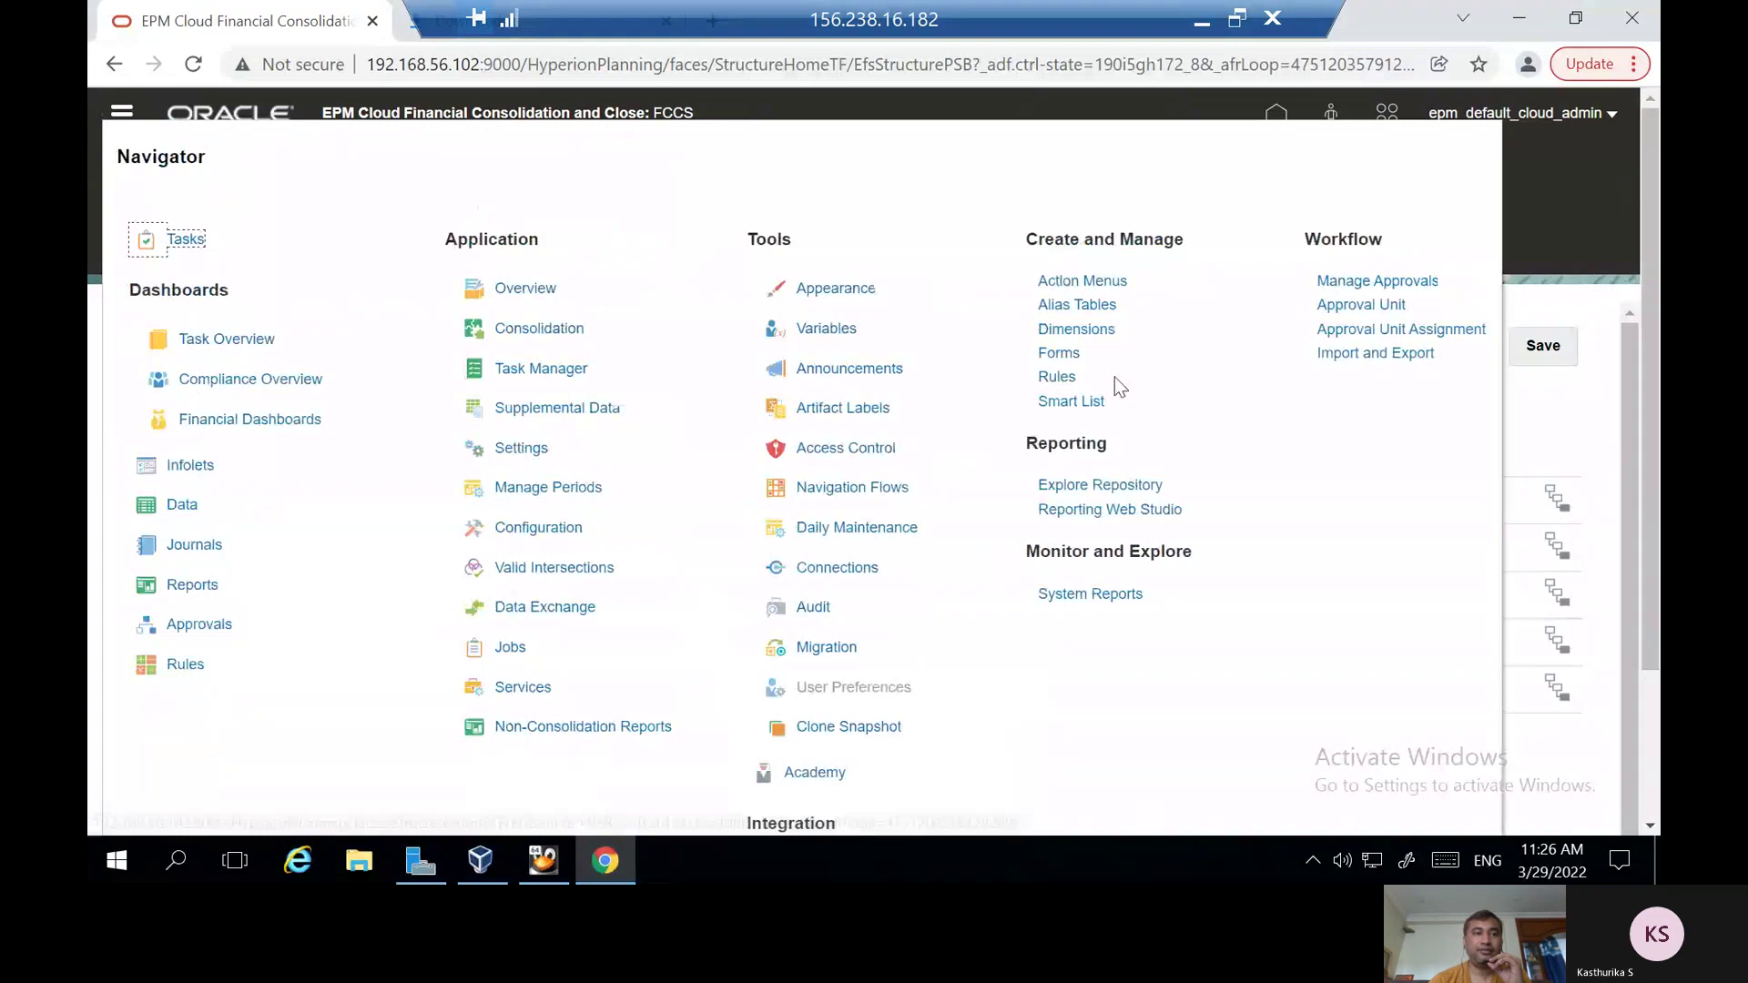
{"action": "left_click", "coordinate": [1114, 377]}
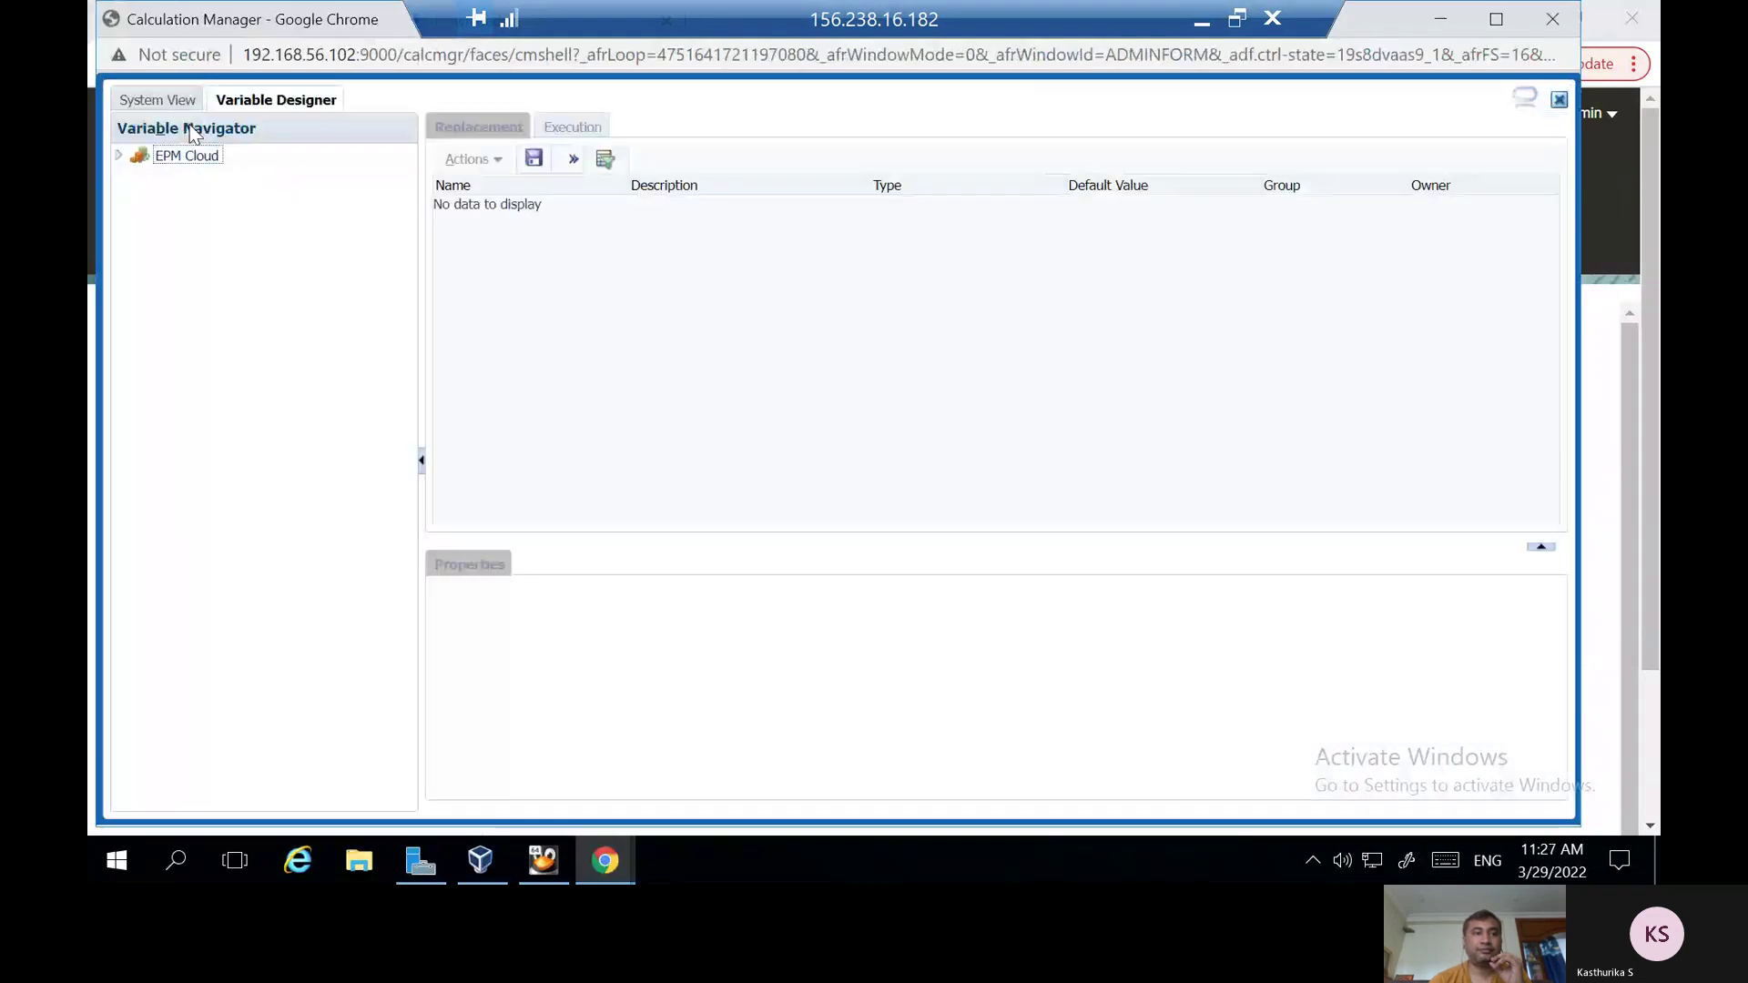
{"action": "left_click", "coordinate": [119, 155]}
{"action": "left_click", "coordinate": [193, 176]}
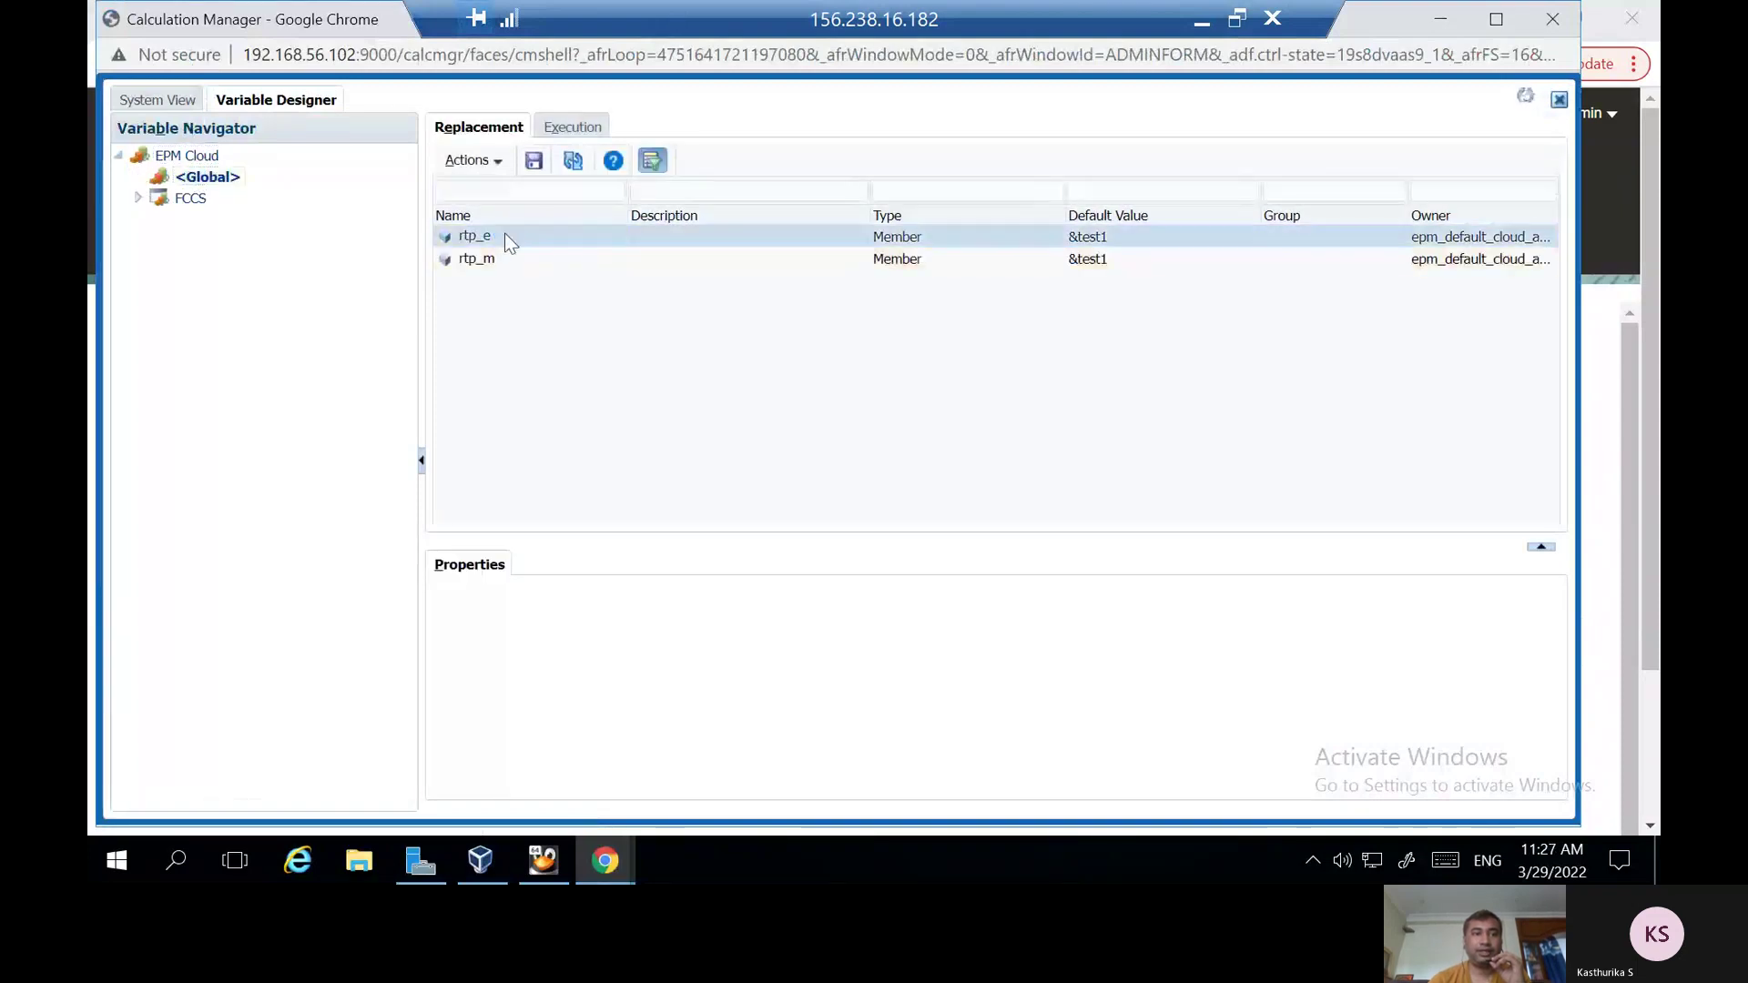
{"action": "left_click", "coordinate": [504, 235]}
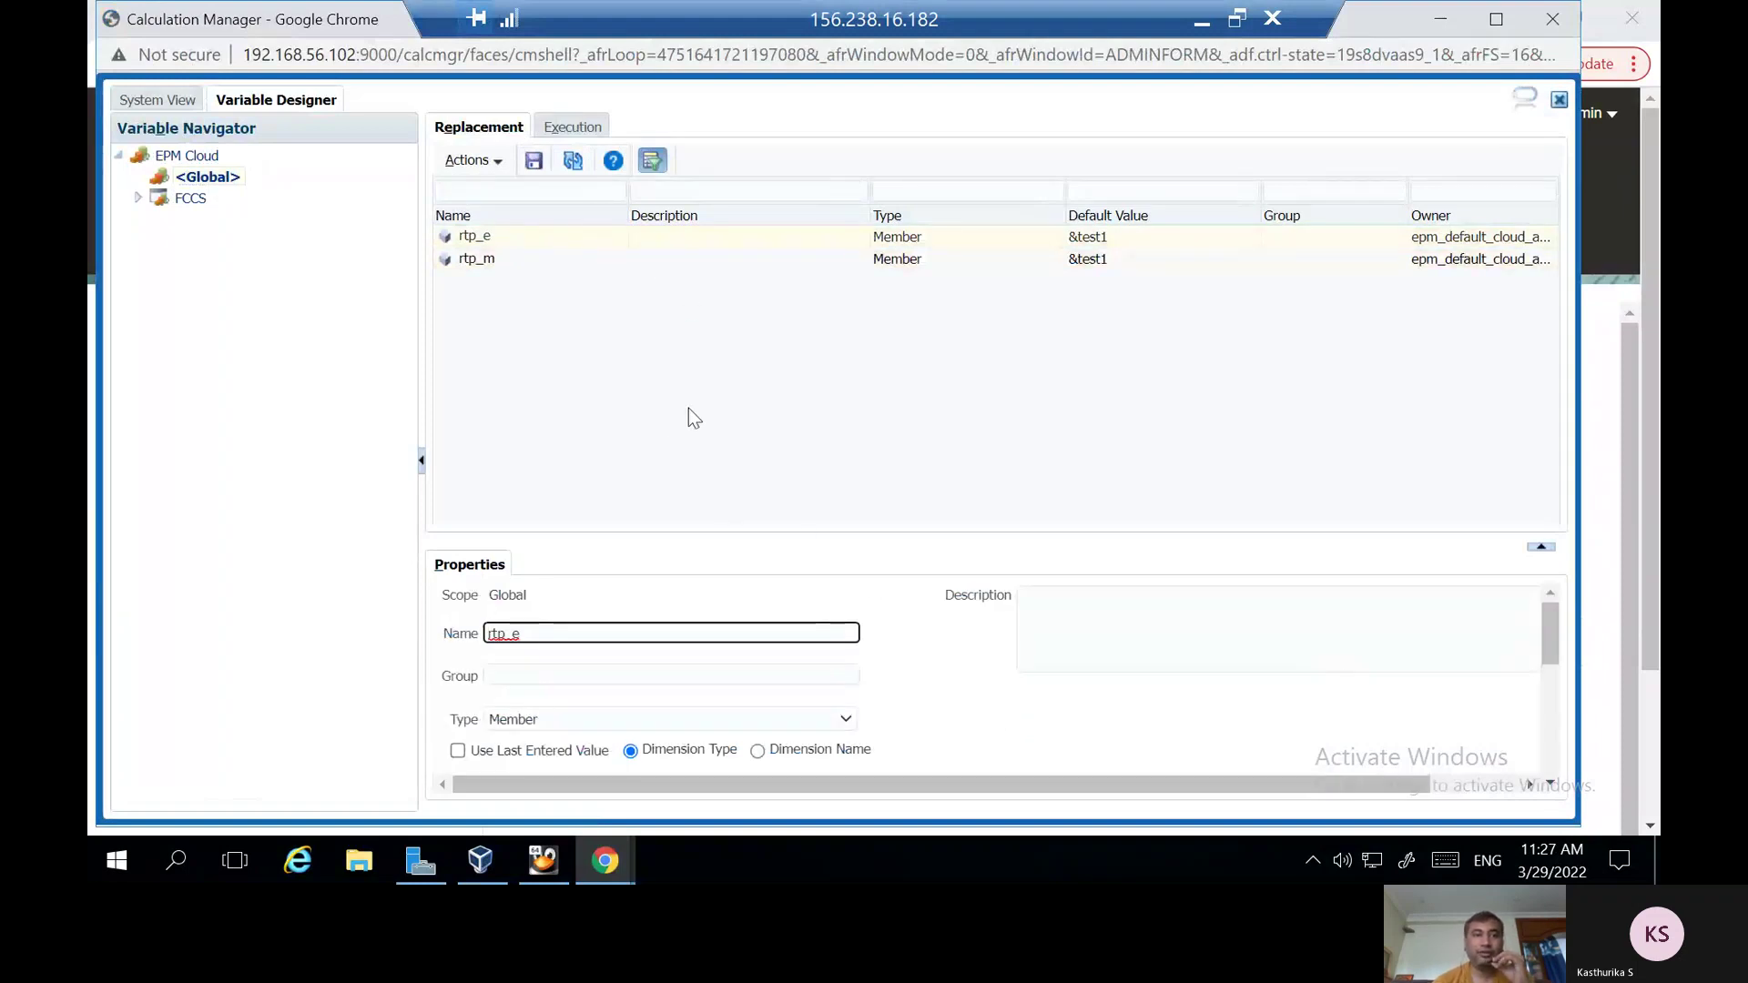
Review the action for creating a new variable and examine the rtp_e properties, including its dimension, limits and default value
{"action": "left_click", "coordinate": [501, 160]}
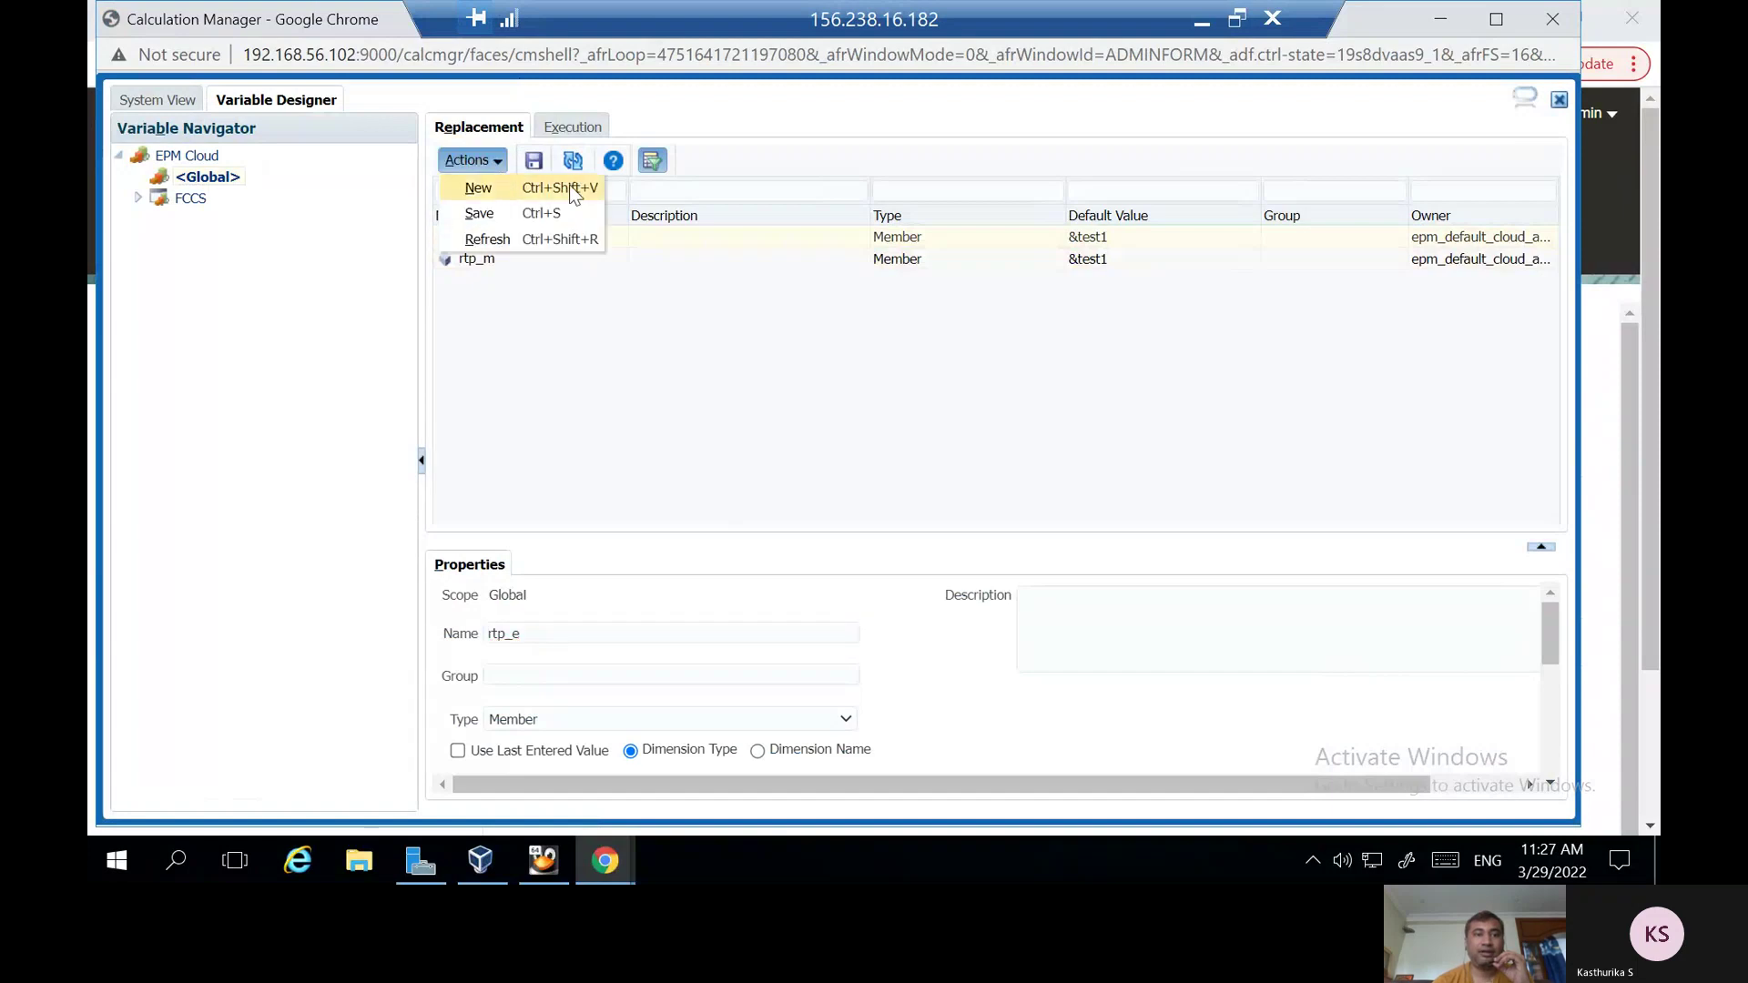
{"action": "left_click", "coordinate": [735, 414]}
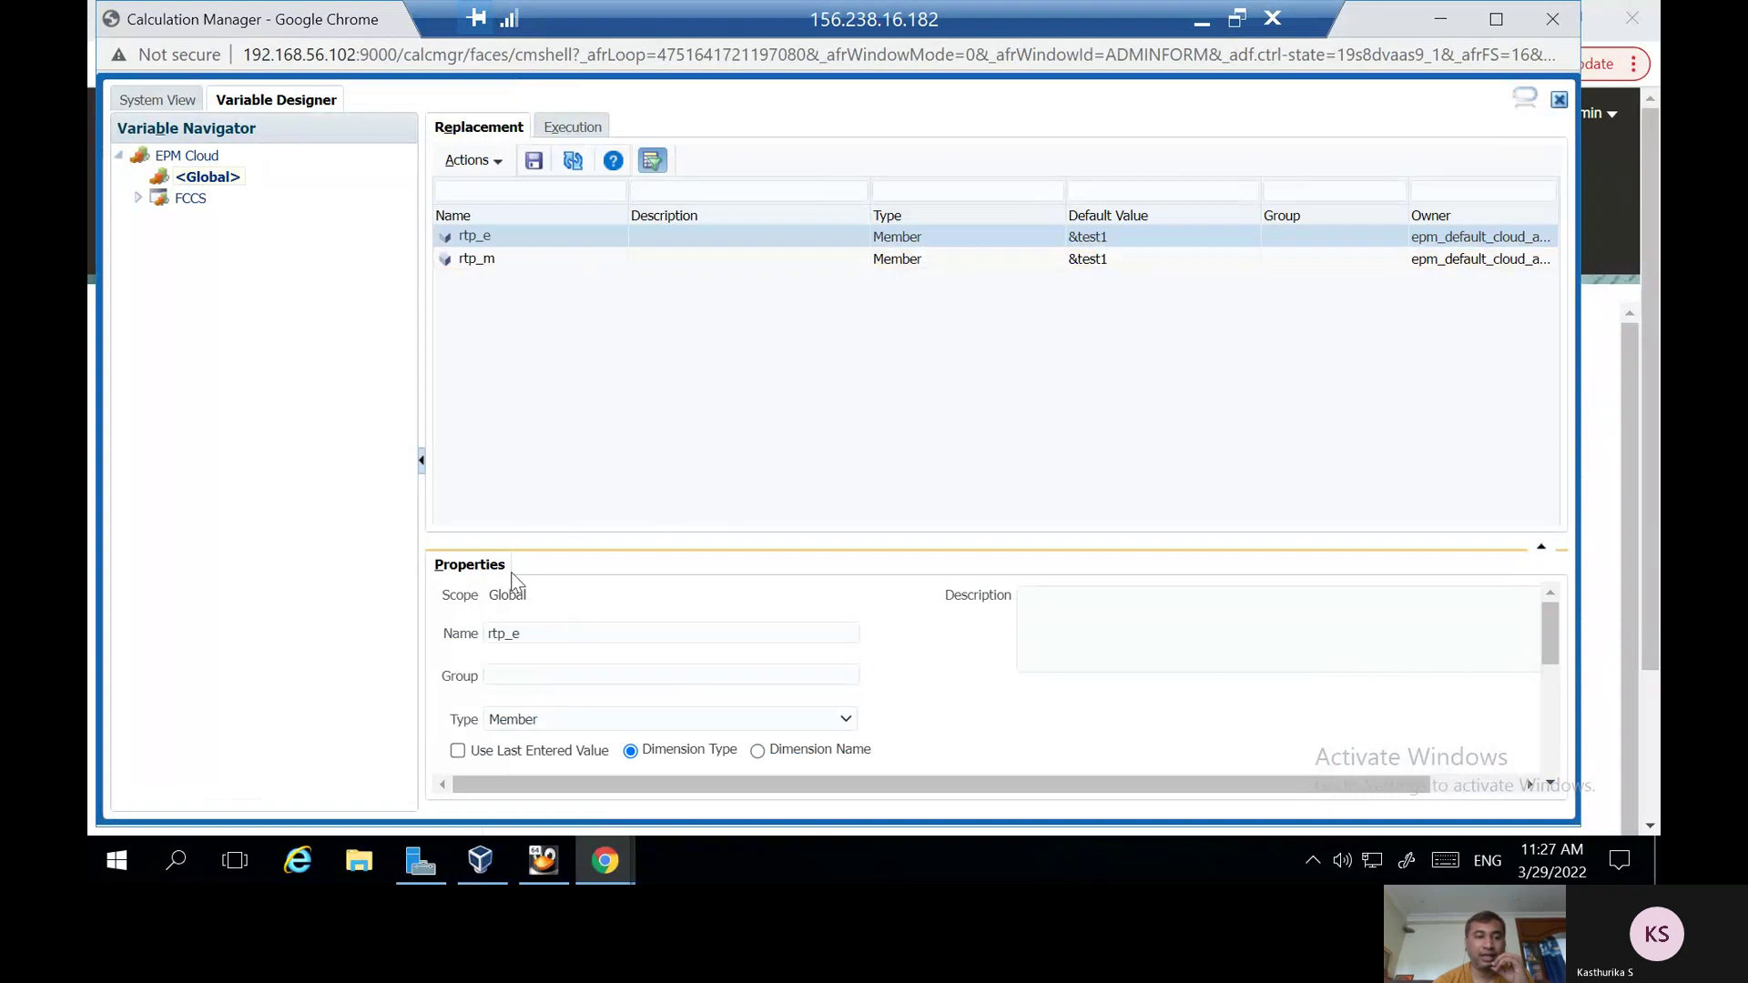
{"action": "scroll", "coordinate": [597, 588], "scroll_direction": "down", "scroll_amount": 5}
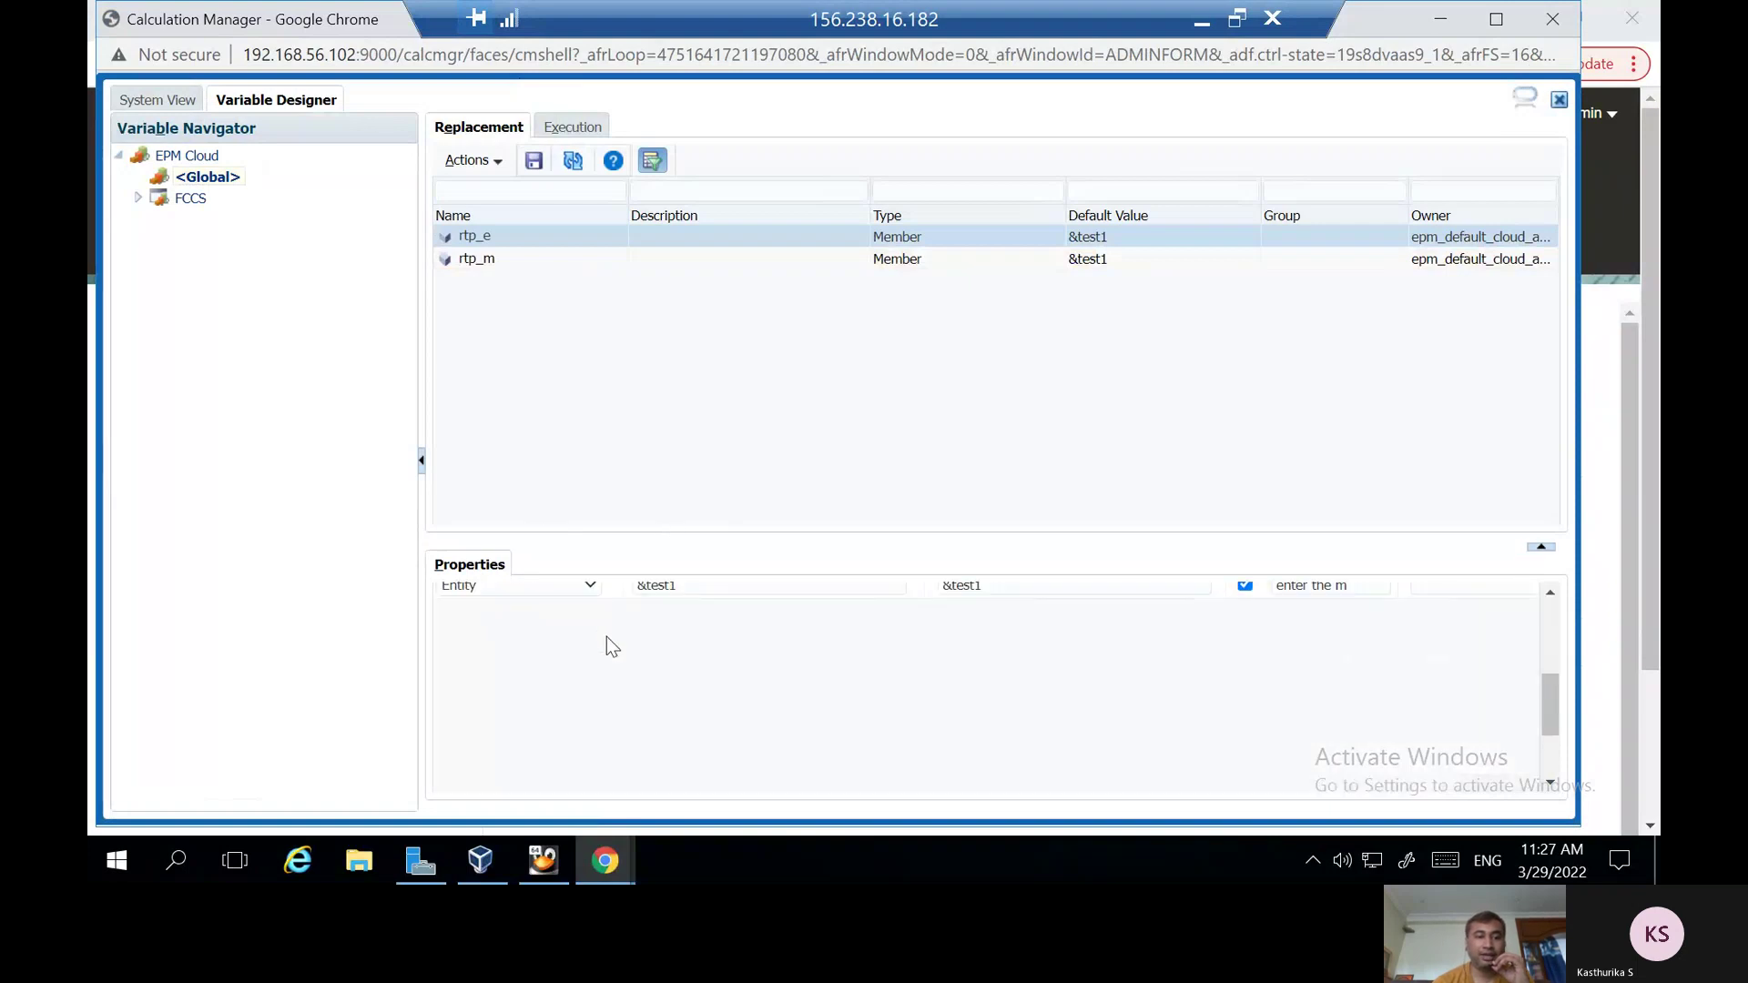
{"action": "scroll", "coordinate": [604, 638], "scroll_direction": "up", "scroll_amount": 5}
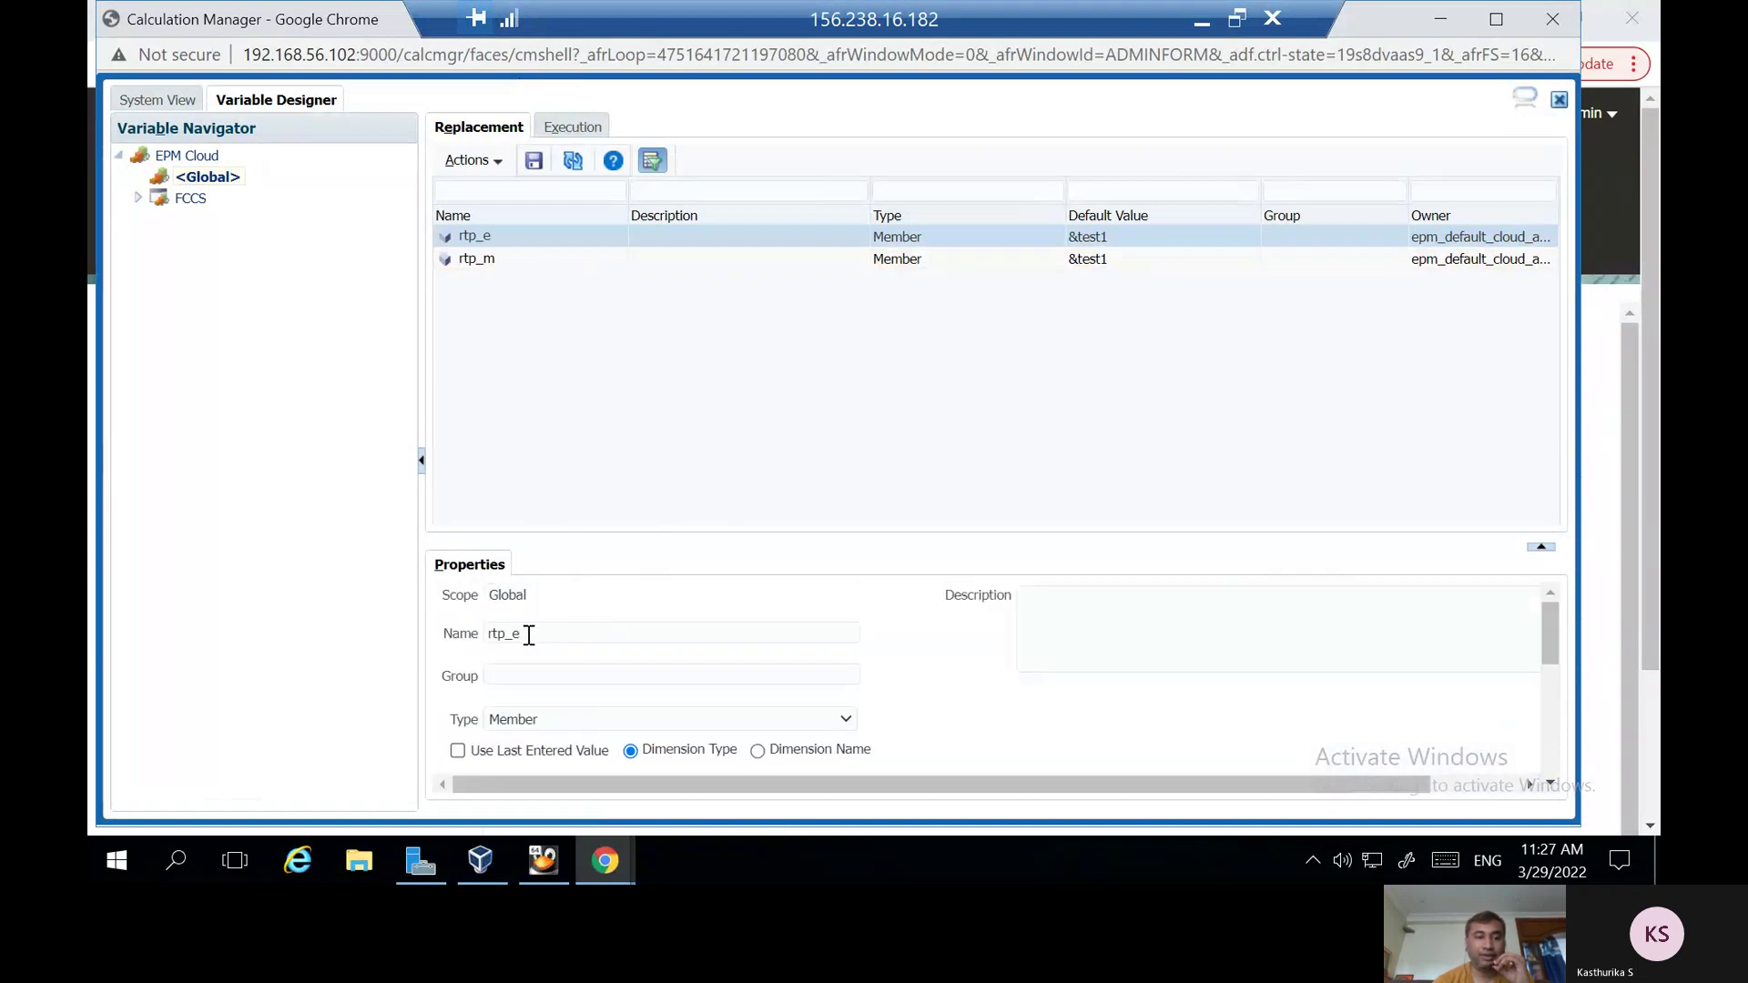
{"action": "scroll", "coordinate": [610, 660], "scroll_direction": "down", "scroll_amount": 5}
{"action": "scroll", "coordinate": [610, 660], "scroll_direction": "up", "scroll_amount": 5}
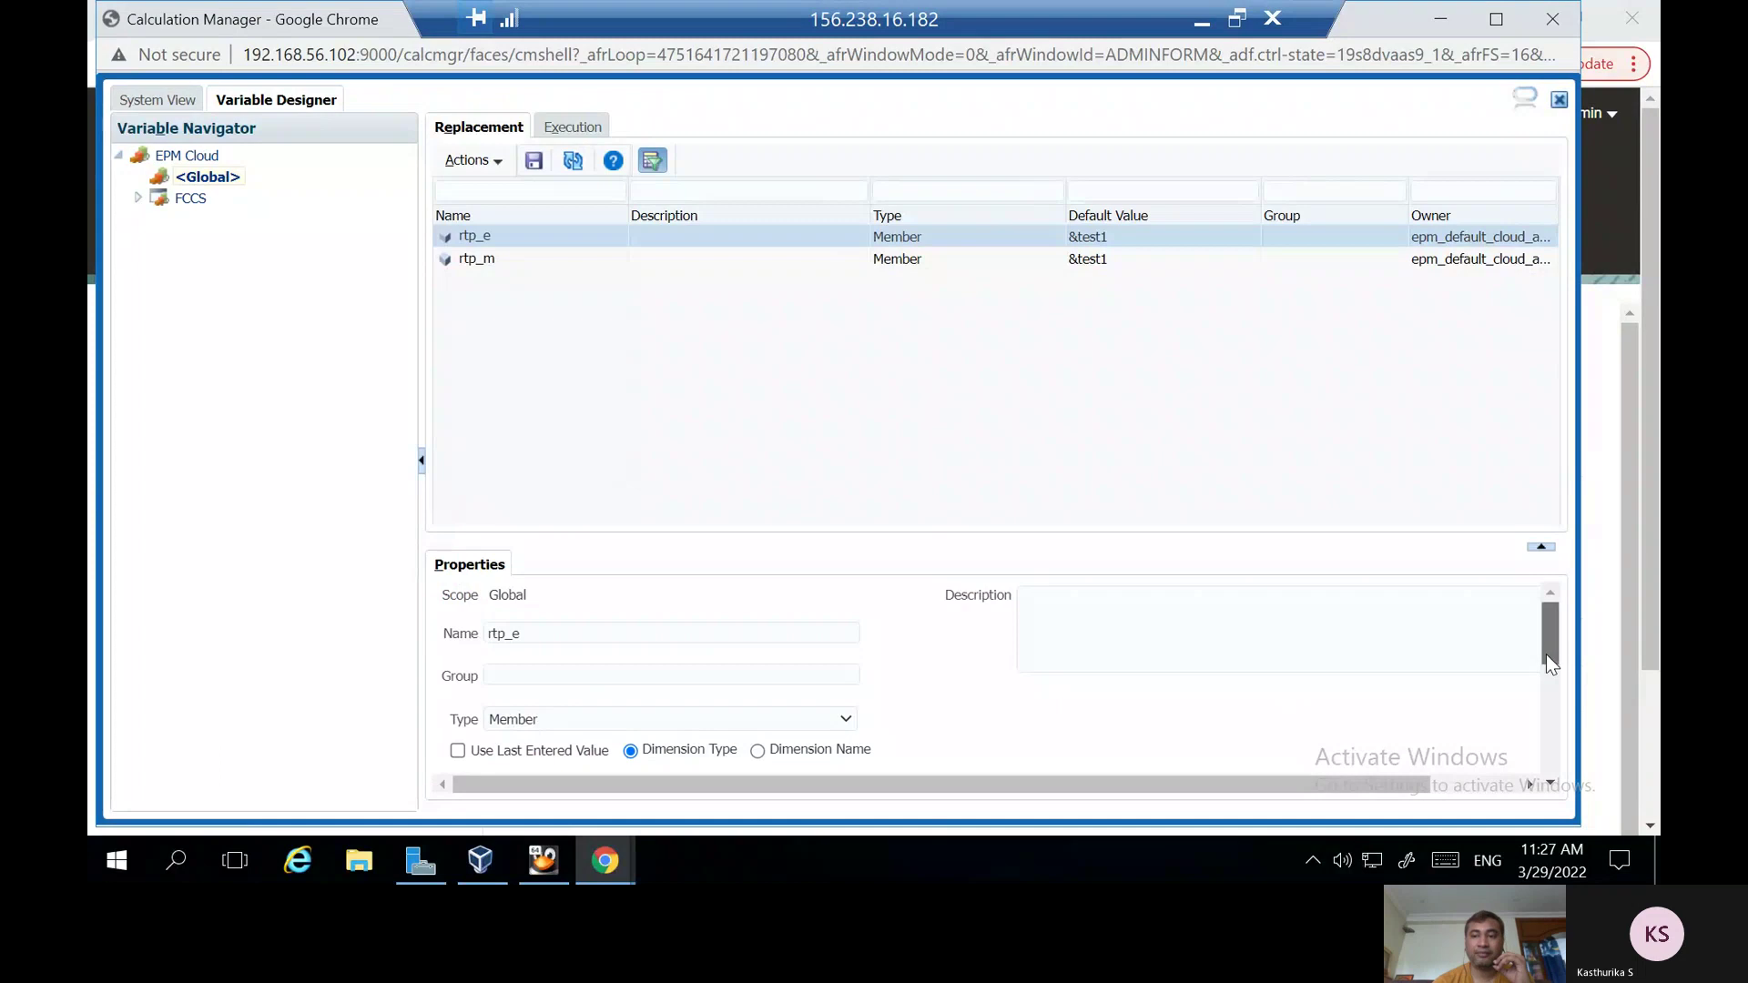
Clear the RTP option on the Entity row of the rtp_e variable
{"action": "scroll", "coordinate": [1551, 654], "scroll_direction": "down", "scroll_amount": 3}
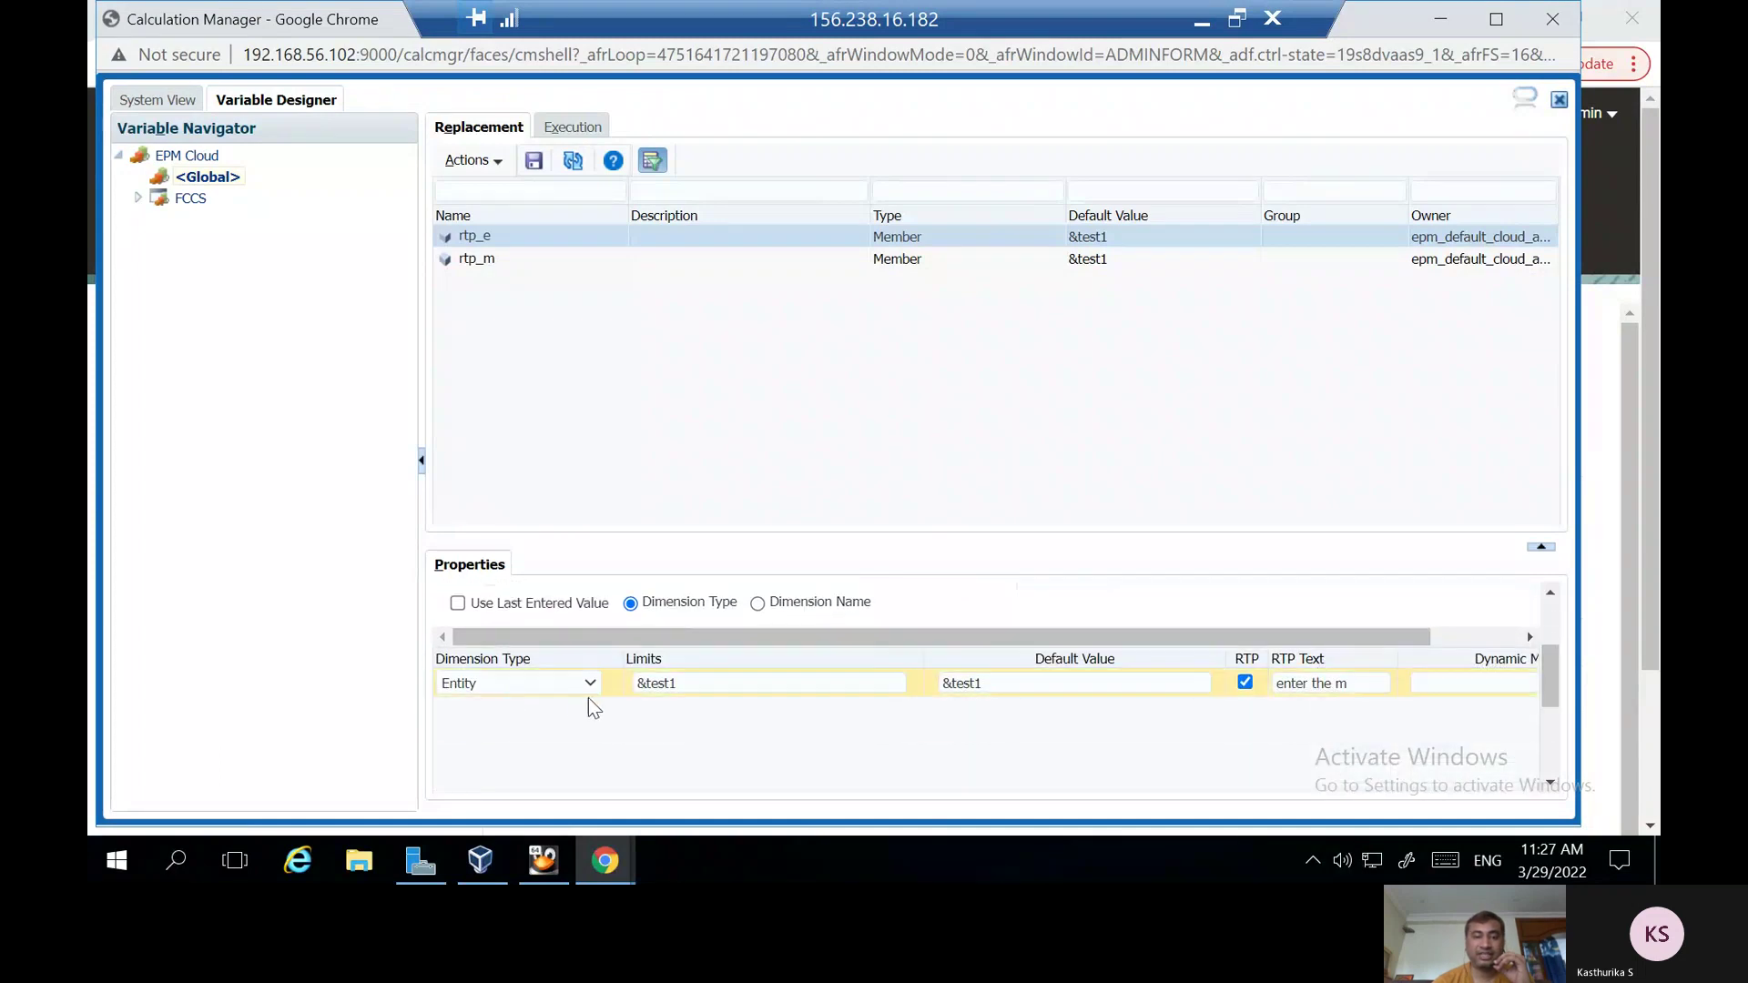
{"action": "left_click", "coordinate": [1245, 681]}
{"action": "scroll", "coordinate": [1293, 688], "scroll_direction": "down", "scroll_amount": 5}
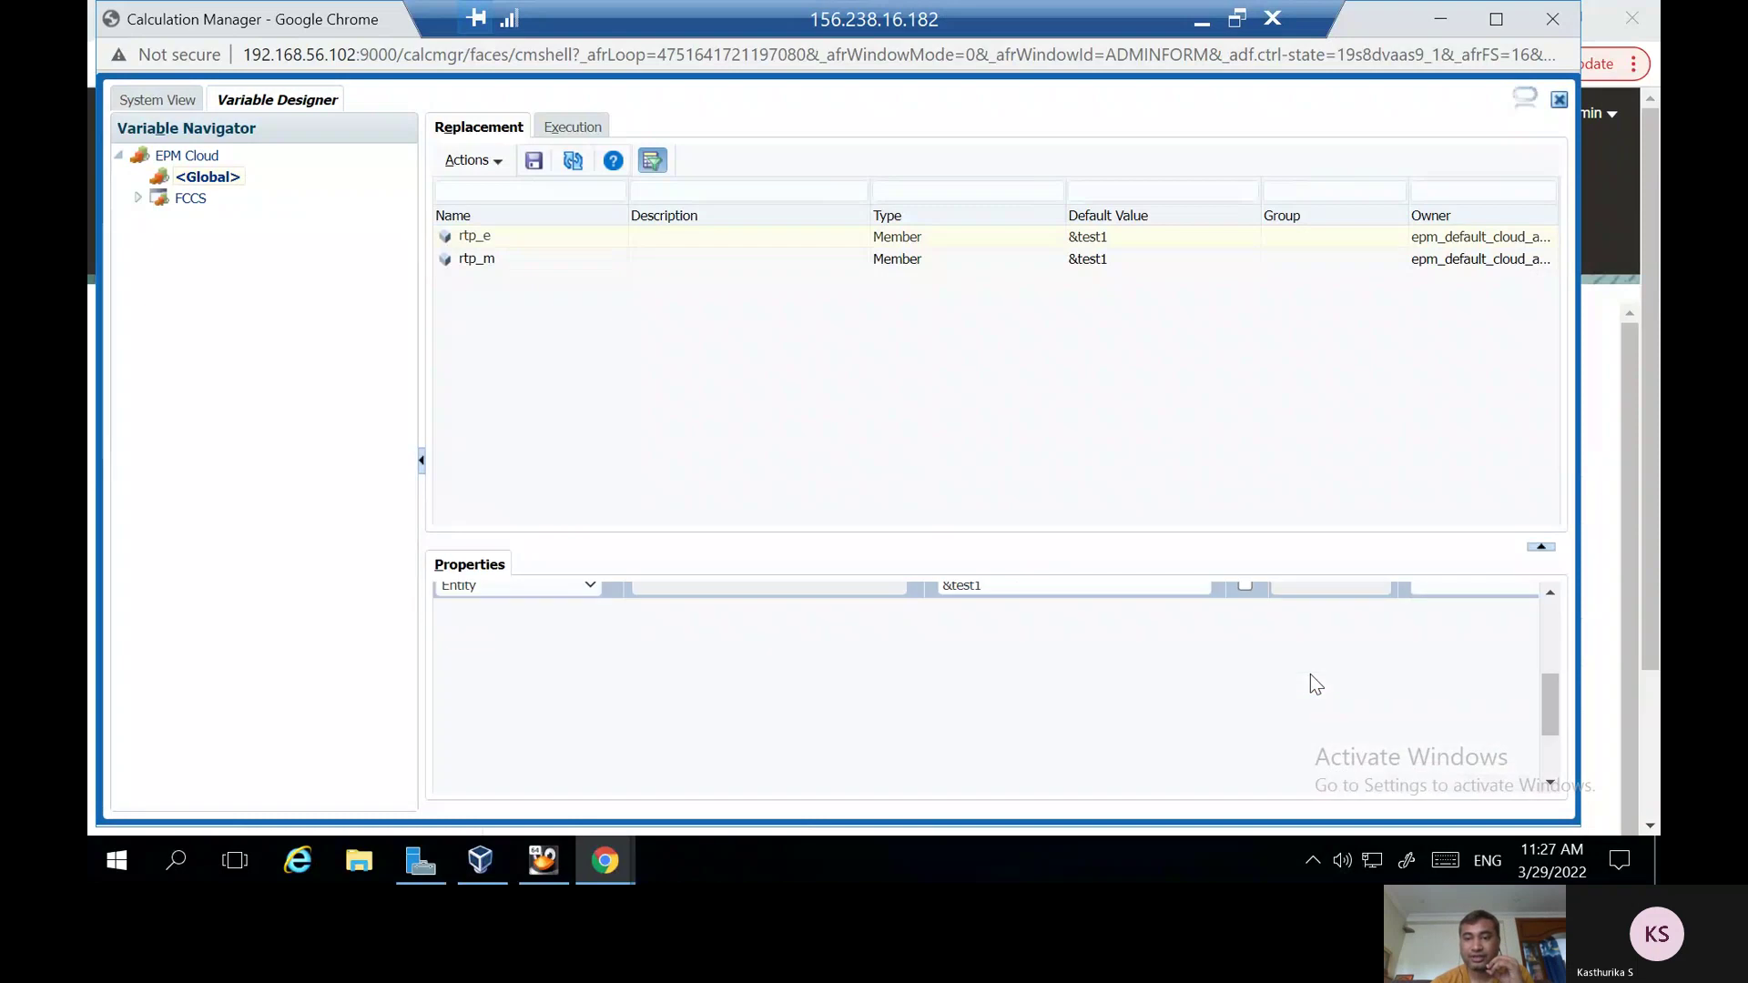
Enable the RTP option on the Entity row of the rtp_e variable and set its limits to &test1
{"action": "scroll", "coordinate": [1248, 654], "scroll_direction": "up", "scroll_amount": 2}
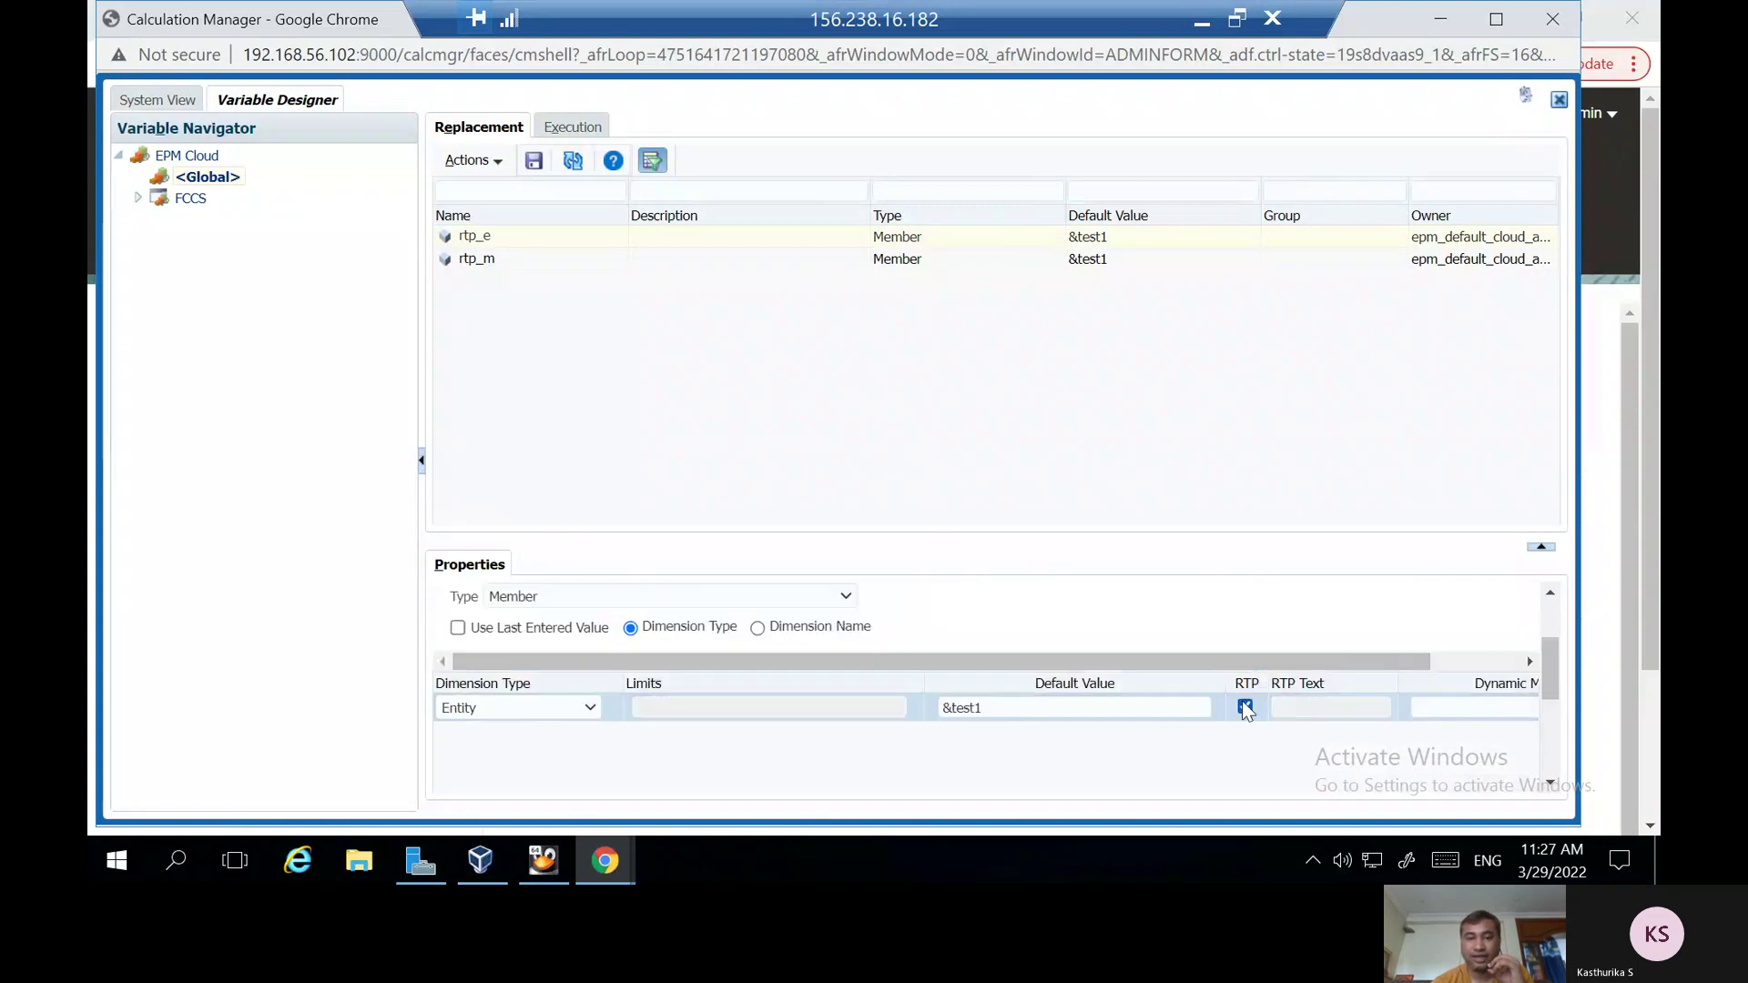
{"action": "scroll", "coordinate": [1145, 725], "scroll_direction": "up", "scroll_amount": 3}
{"action": "scroll", "coordinate": [1220, 609], "scroll_direction": "down", "scroll_amount": 5}
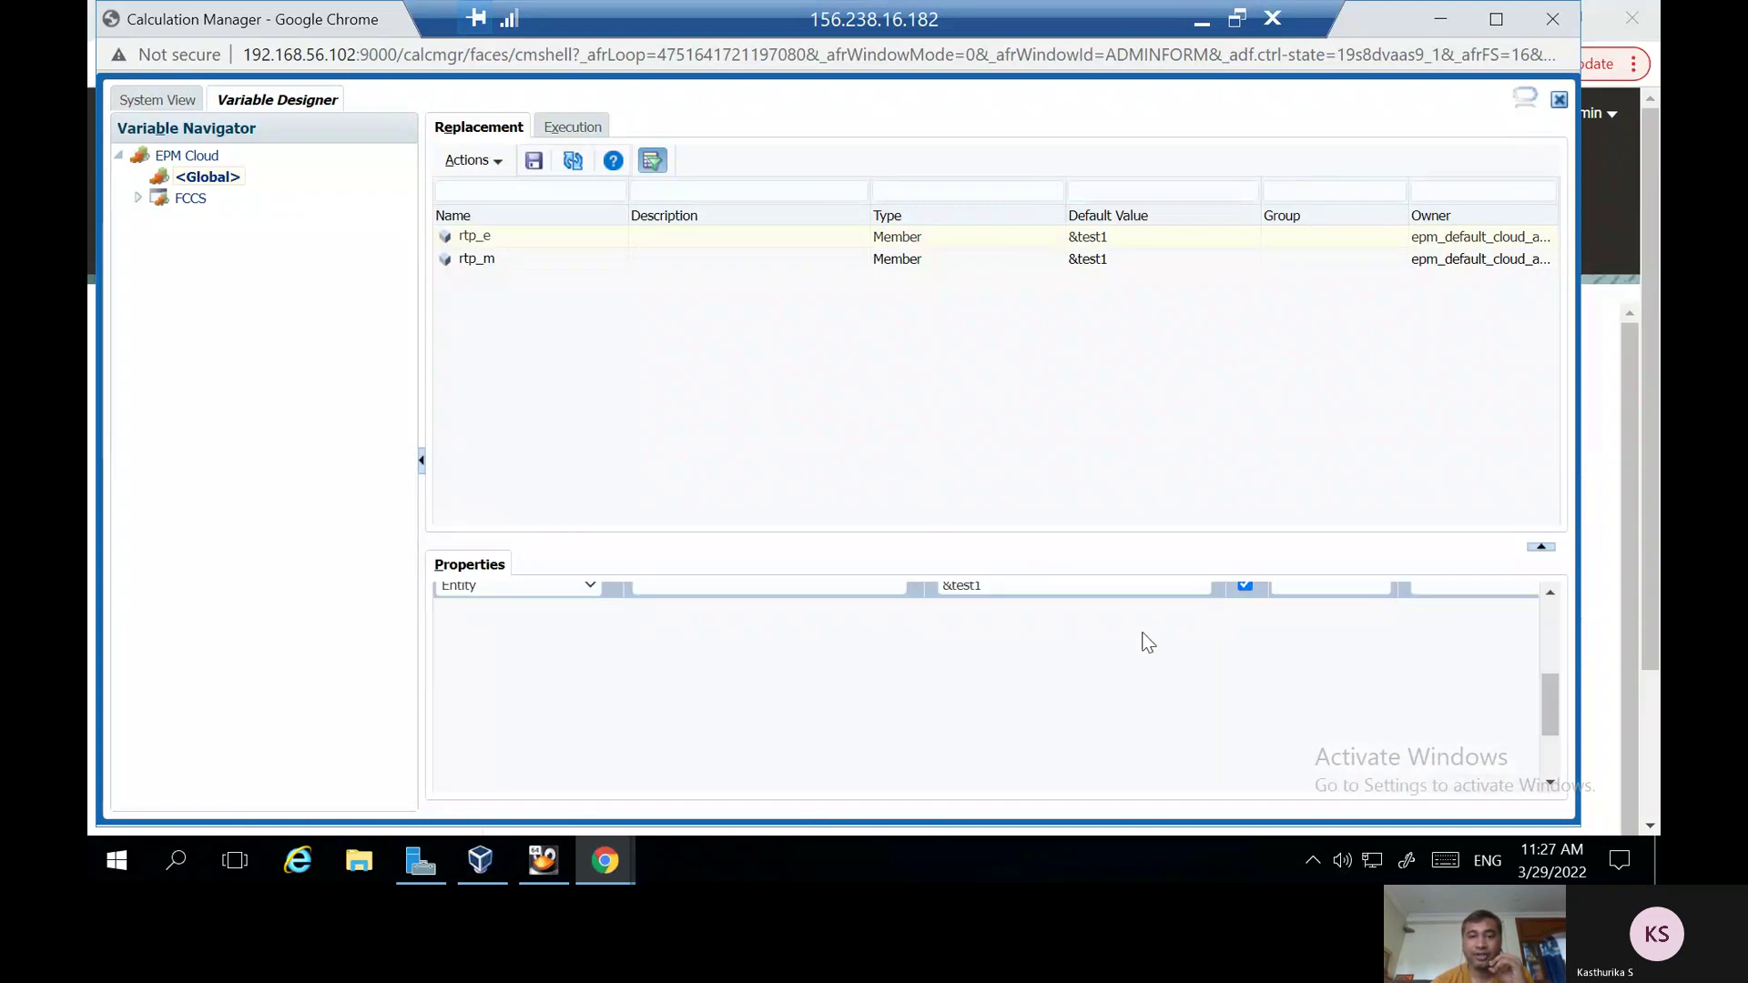
{"action": "scroll", "coordinate": [1145, 642], "scroll_direction": "up", "scroll_amount": 2}
{"action": "left_click", "coordinate": [695, 707]}
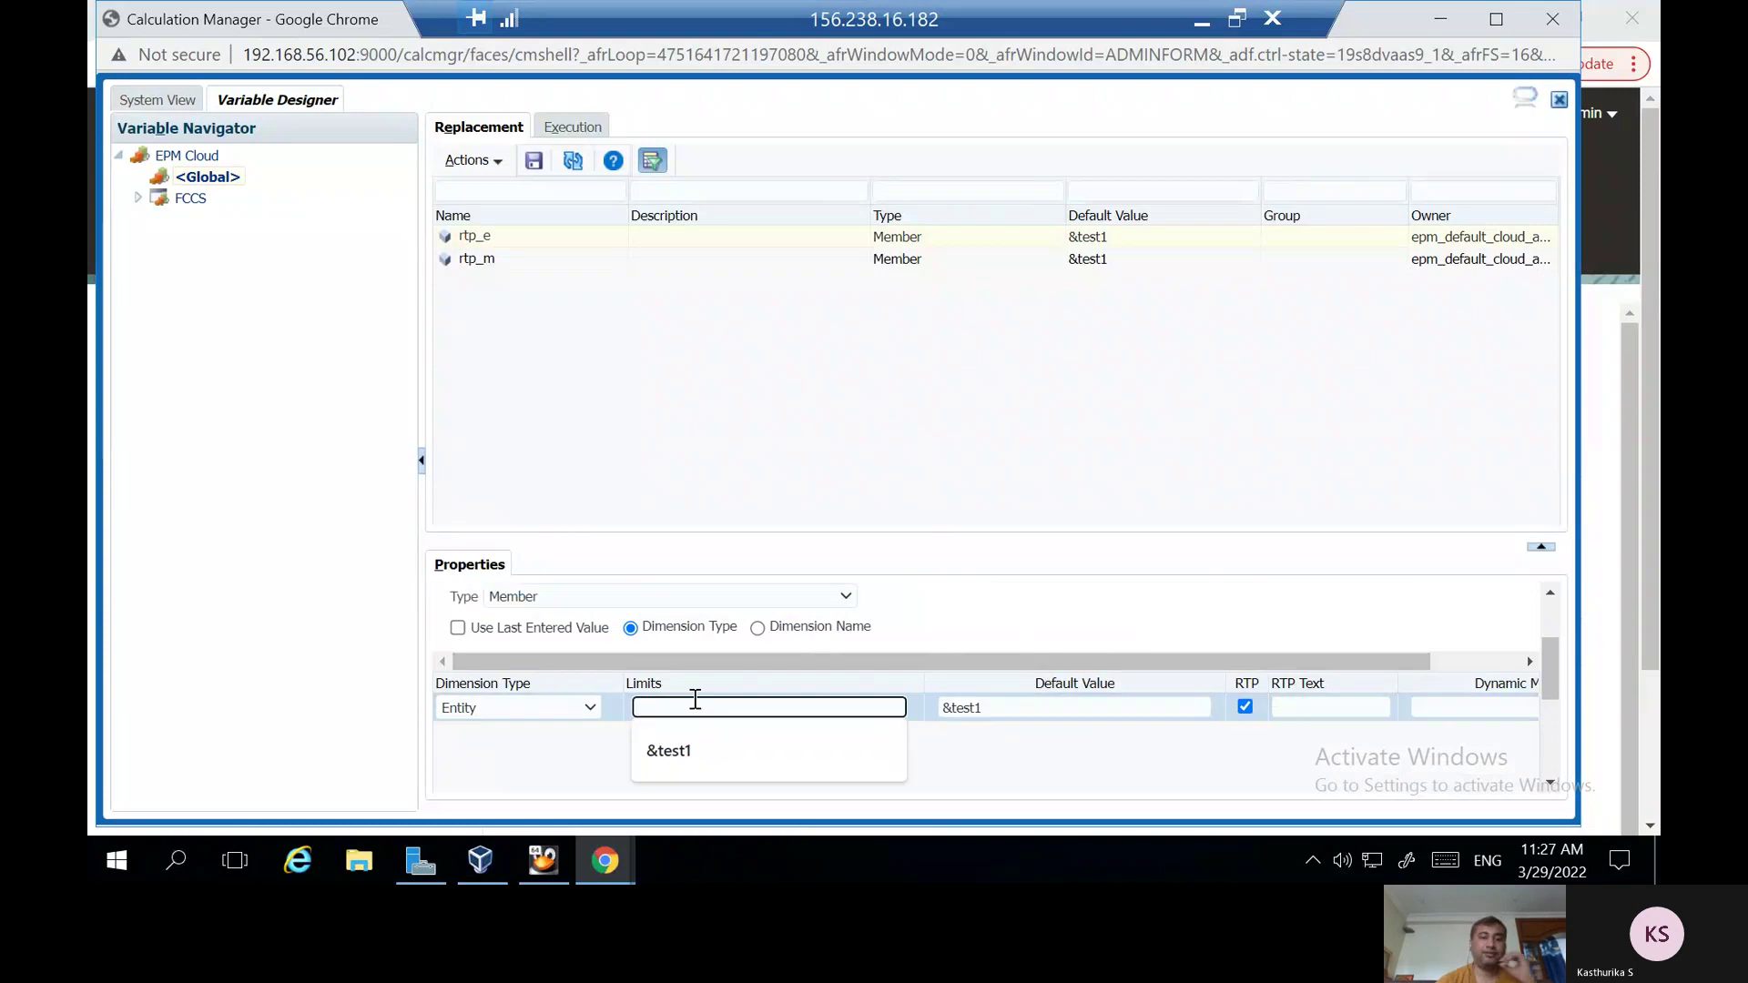
{"action": "left_click", "coordinate": [672, 750]}
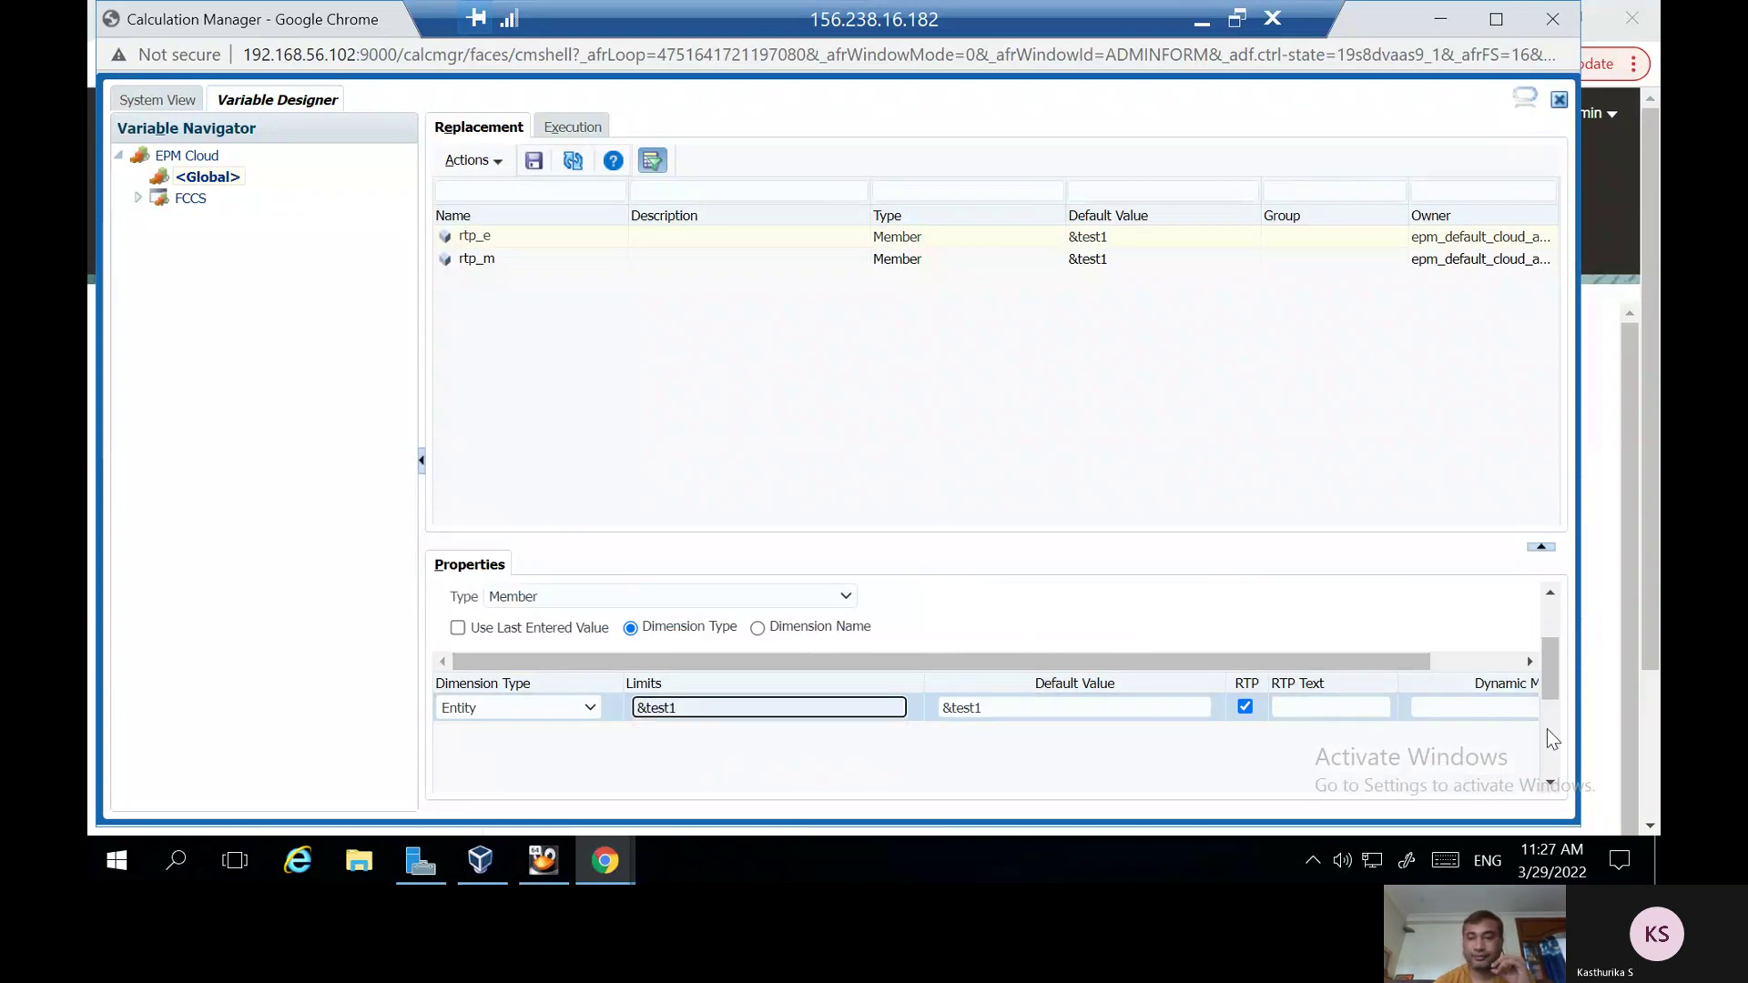
Set the RTP text of the Entity row to "enter the m" and save the rtp_e variable
{"action": "left_click", "coordinate": [1315, 708]}
{"action": "type", "text": "enter the m"}
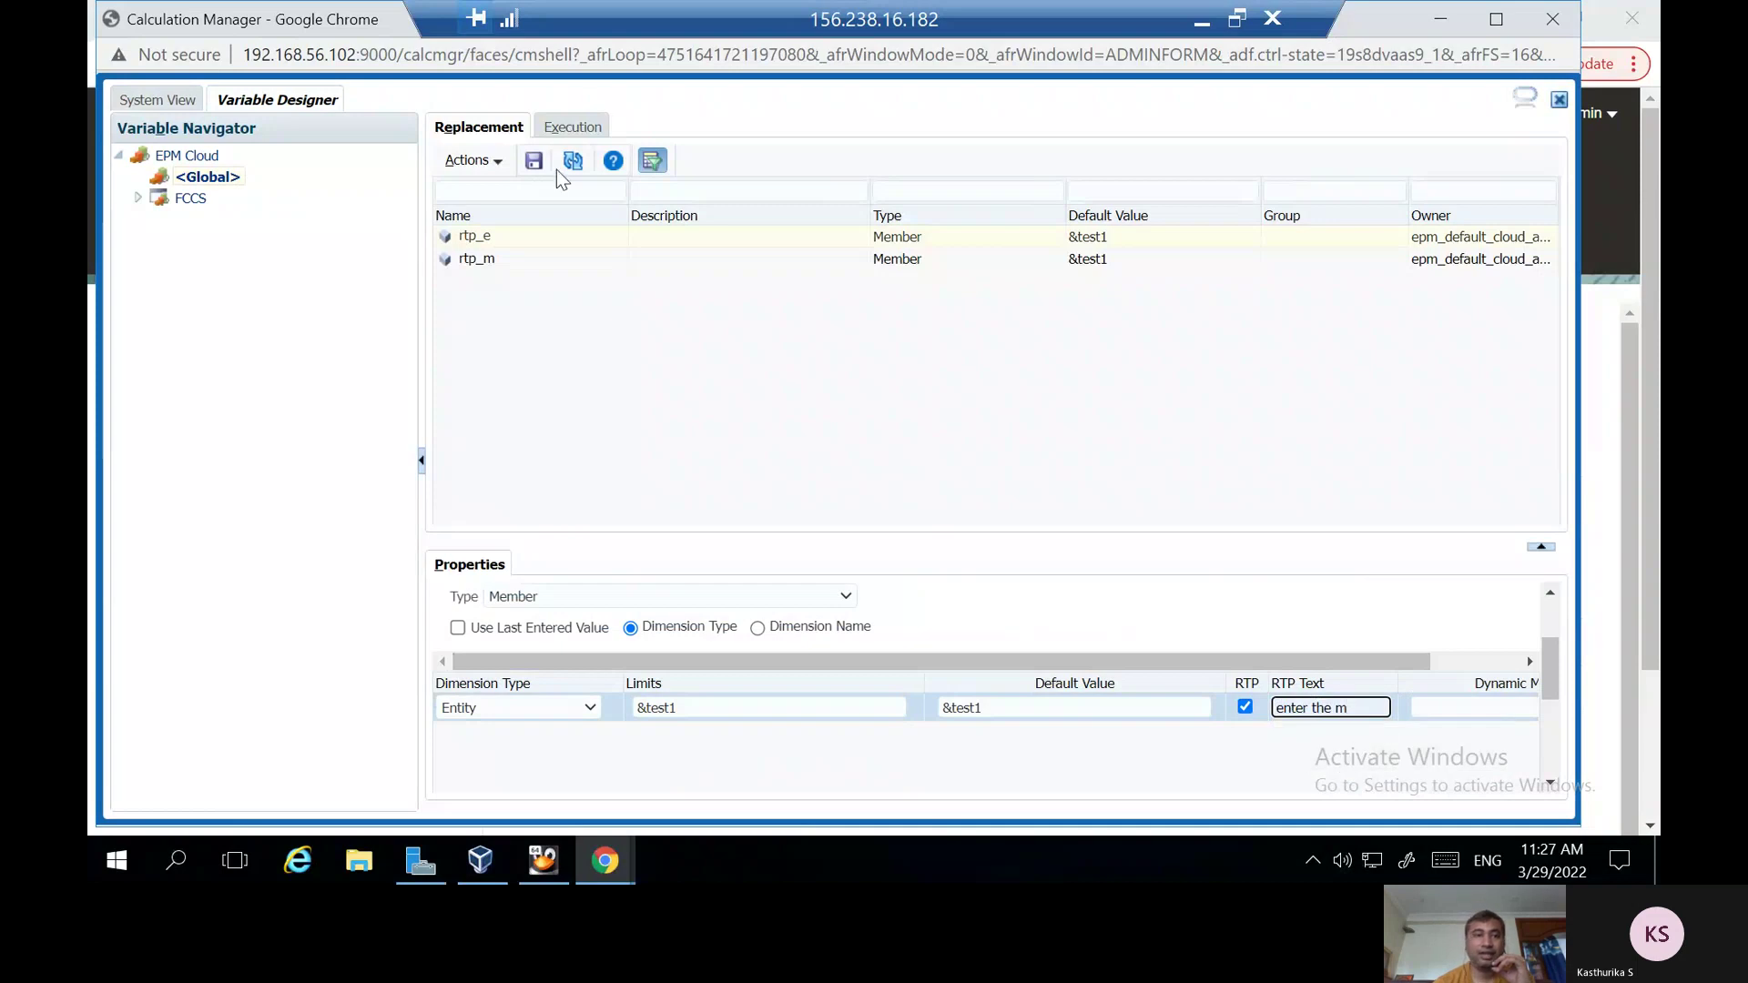
{"action": "left_click", "coordinate": [532, 162]}
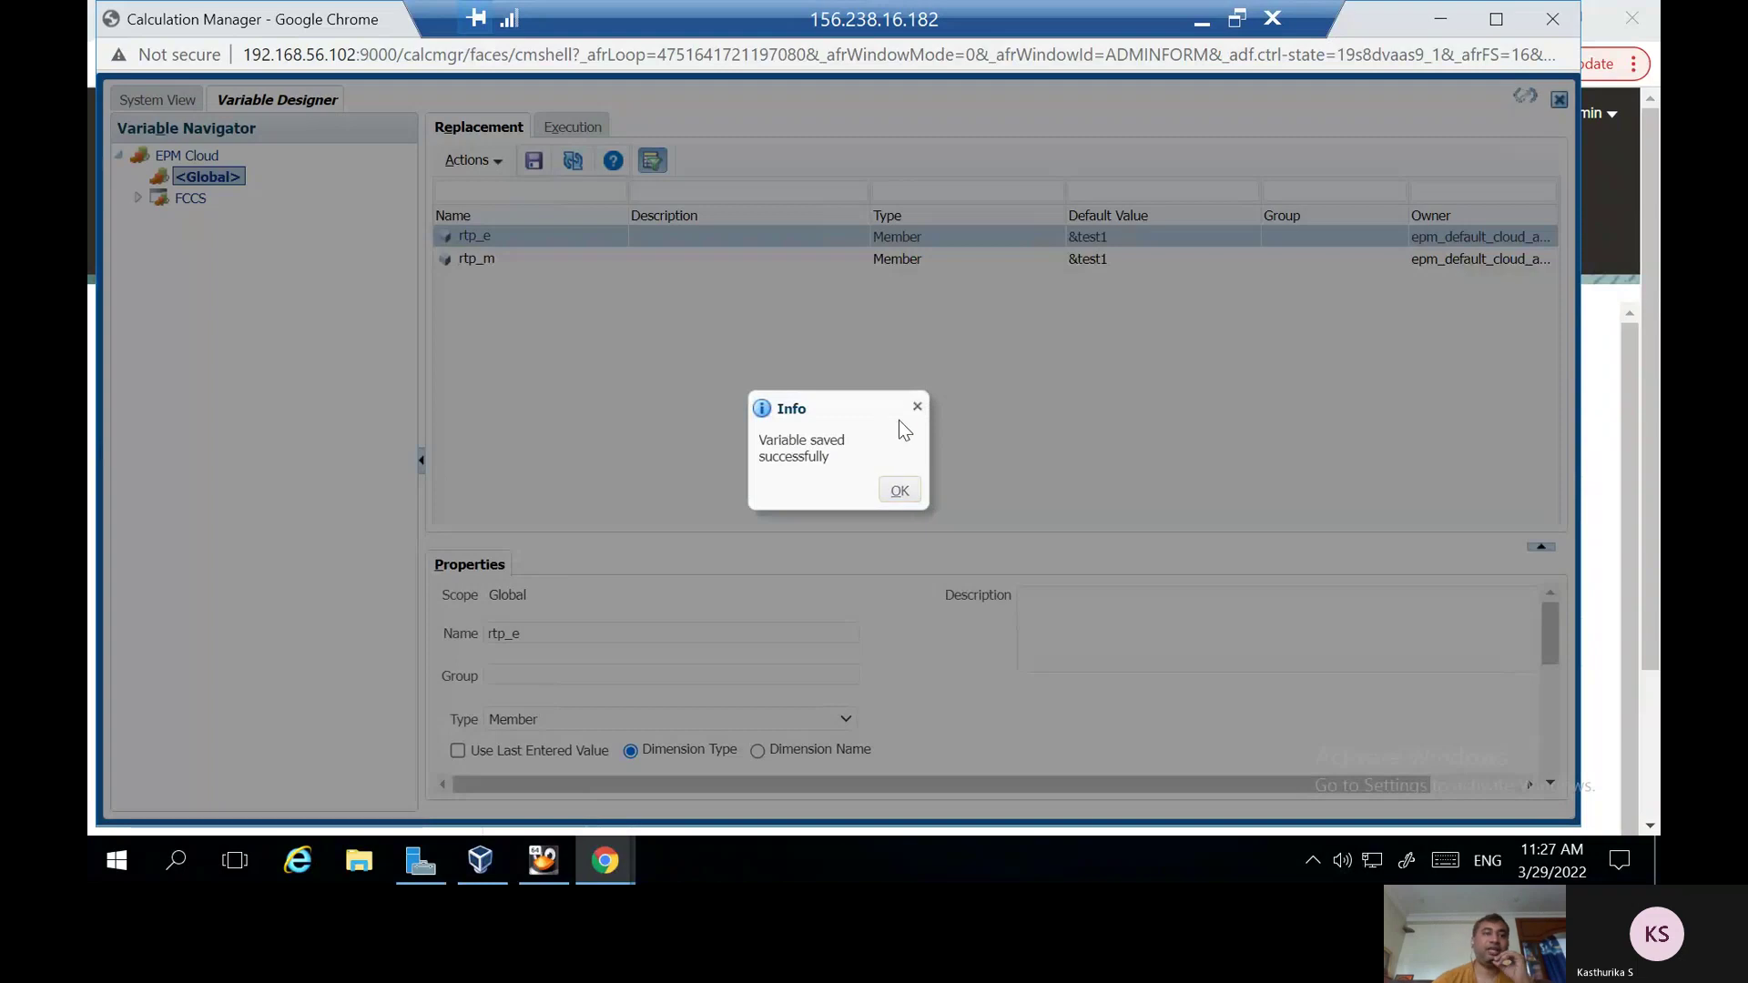
{"action": "key", "text": "Return"}
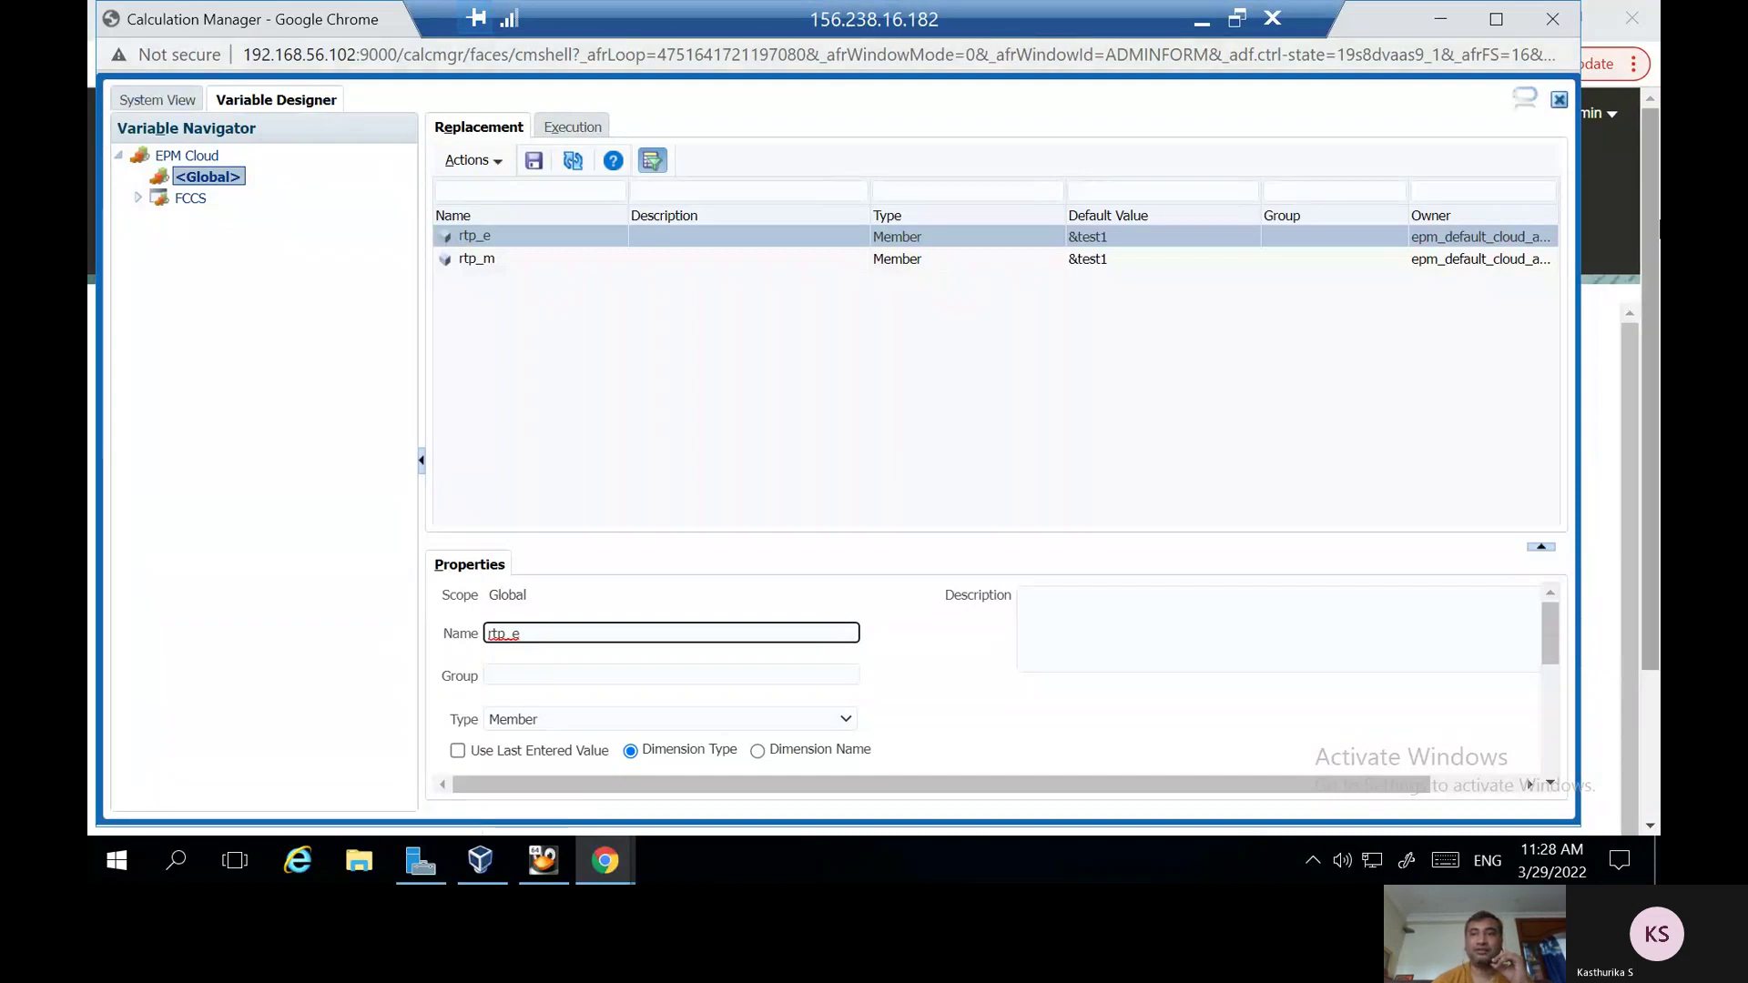
Close the Variable Designer and expand EPM Cloud down to the Rules of the FCCS Consol cube in the System View
{"action": "left_click", "coordinate": [1559, 99]}
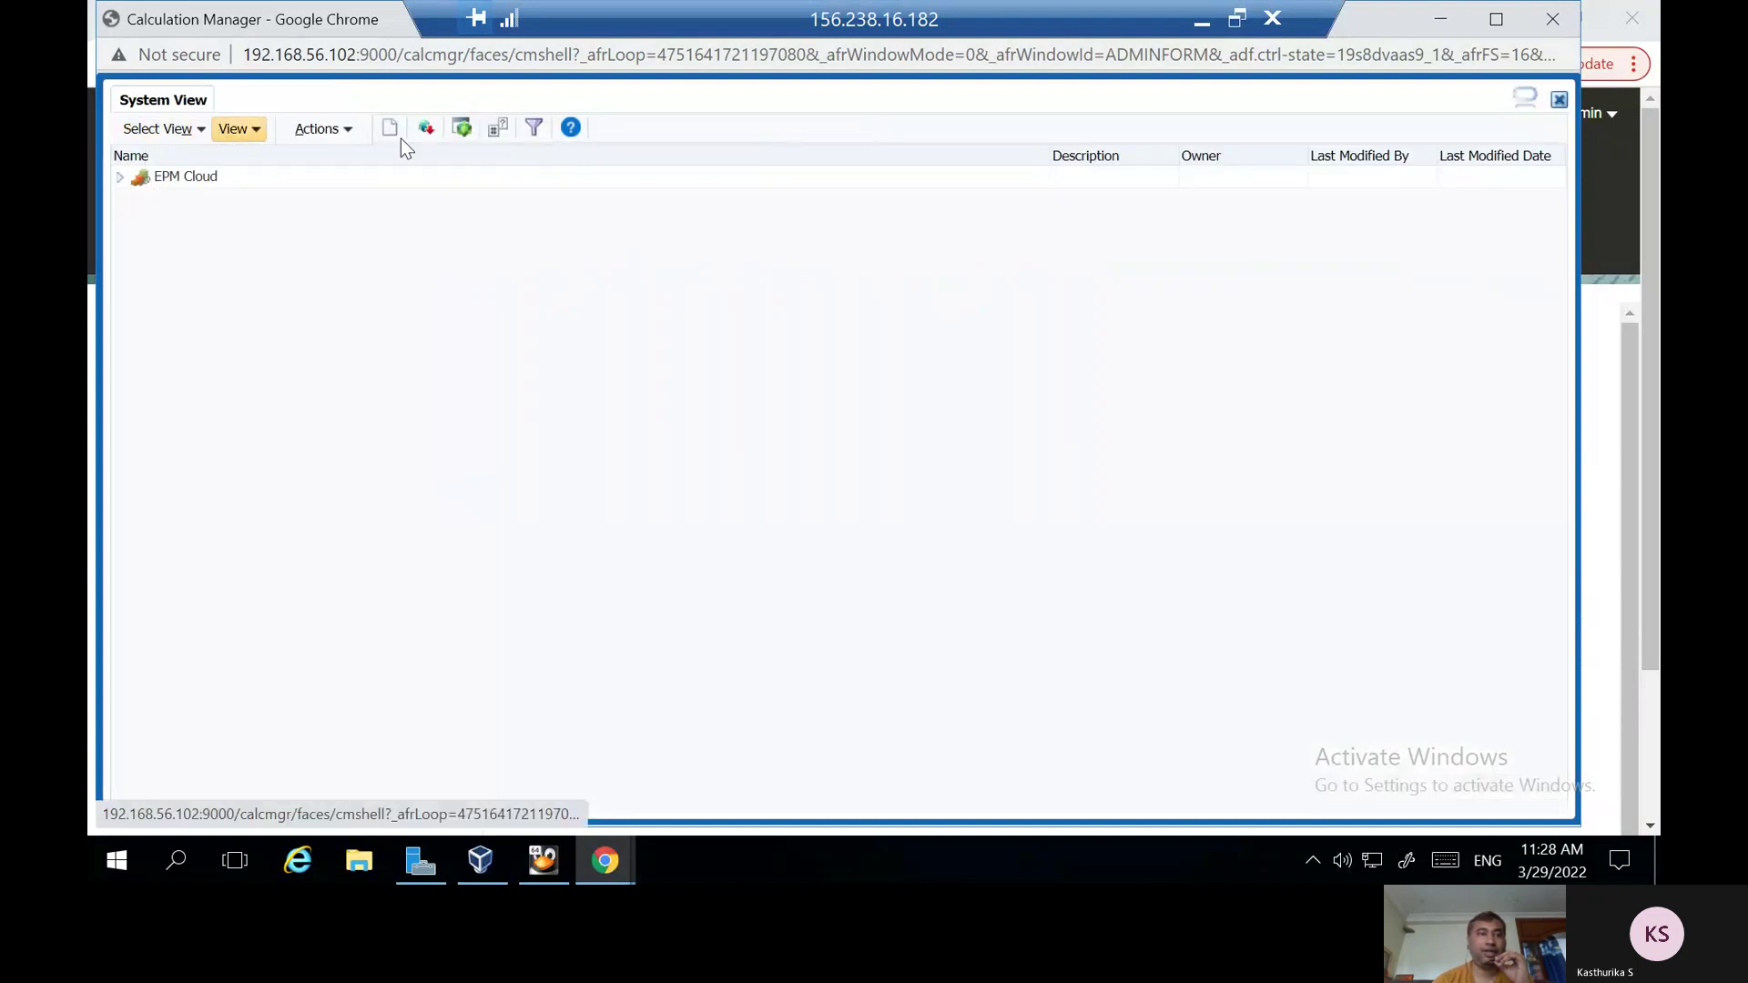
{"action": "left_click", "coordinate": [119, 178]}
{"action": "left_click", "coordinate": [140, 201]}
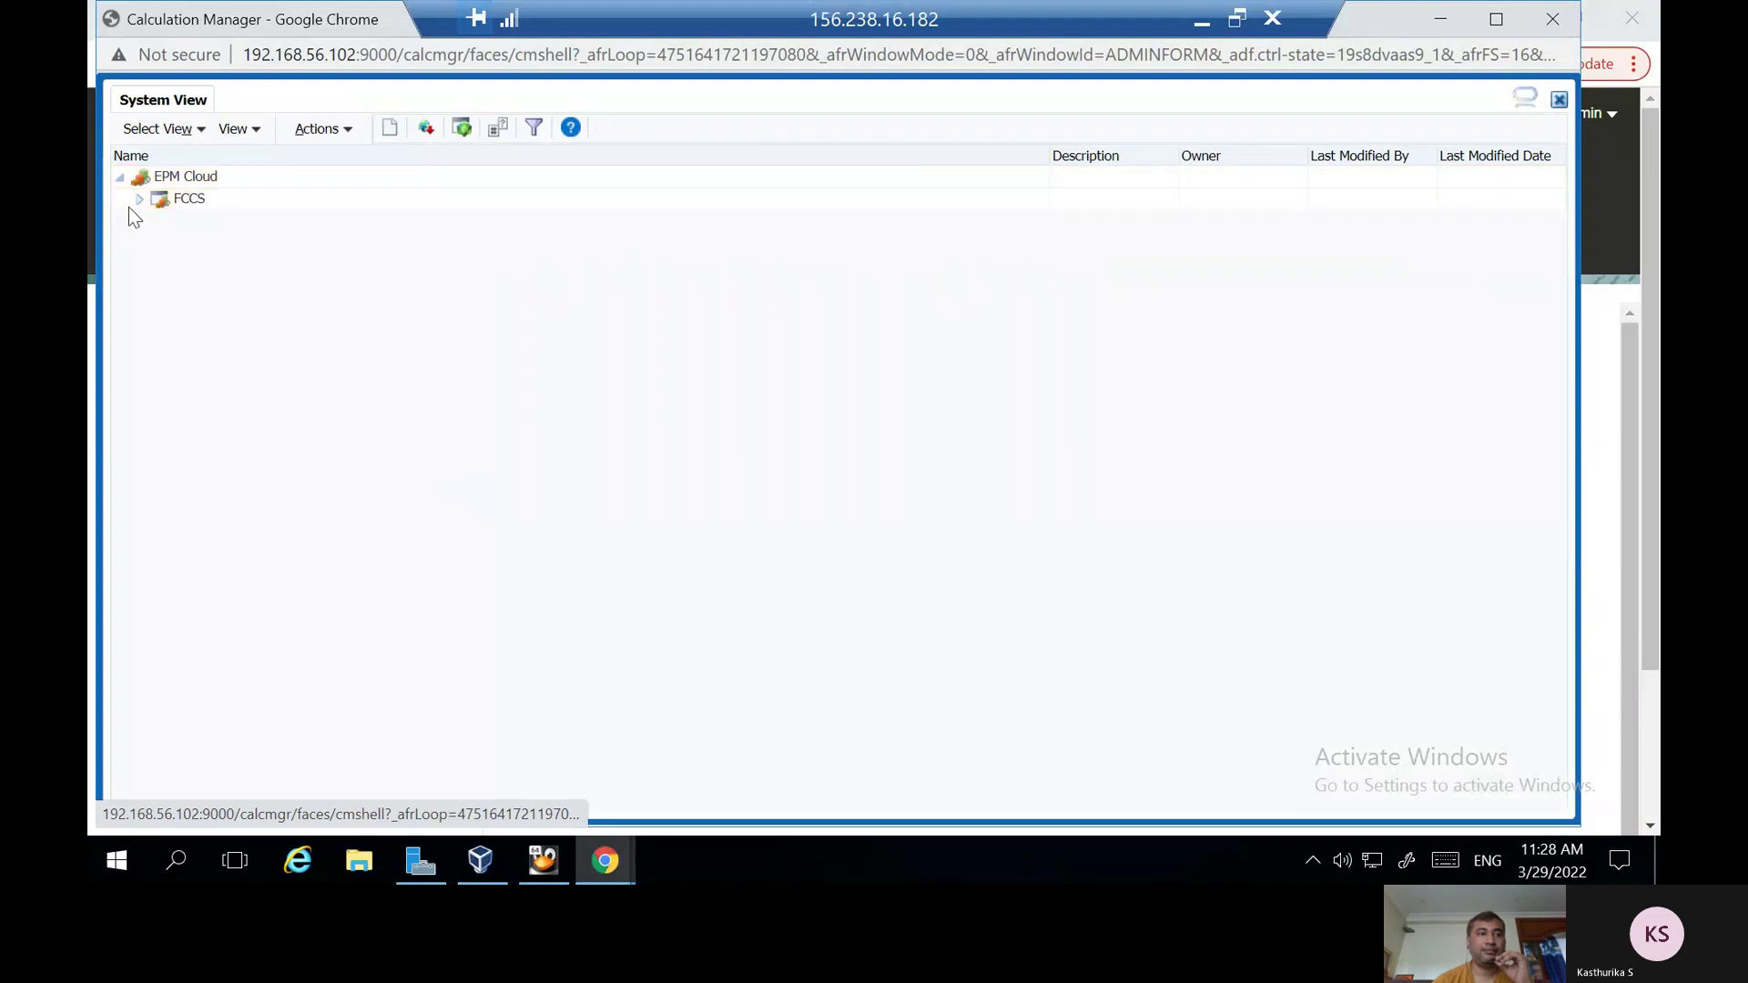
{"action": "left_click", "coordinate": [156, 223]}
{"action": "left_click", "coordinate": [159, 245]}
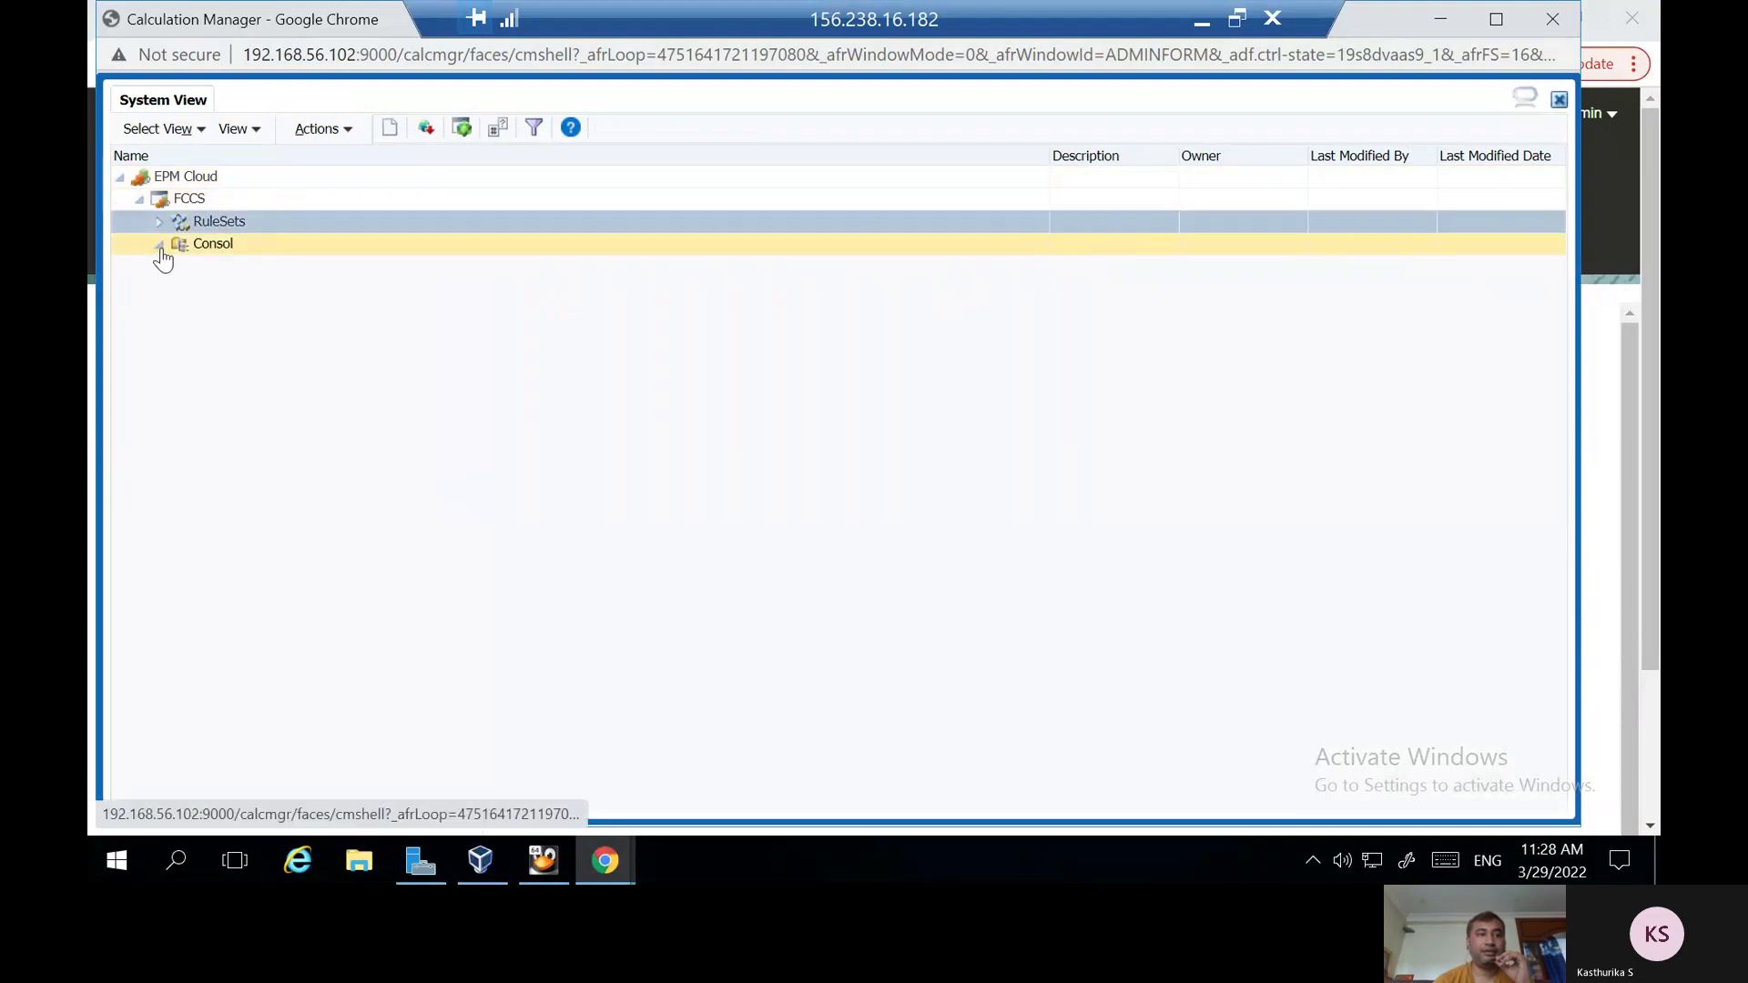
{"action": "left_click", "coordinate": [179, 267]}
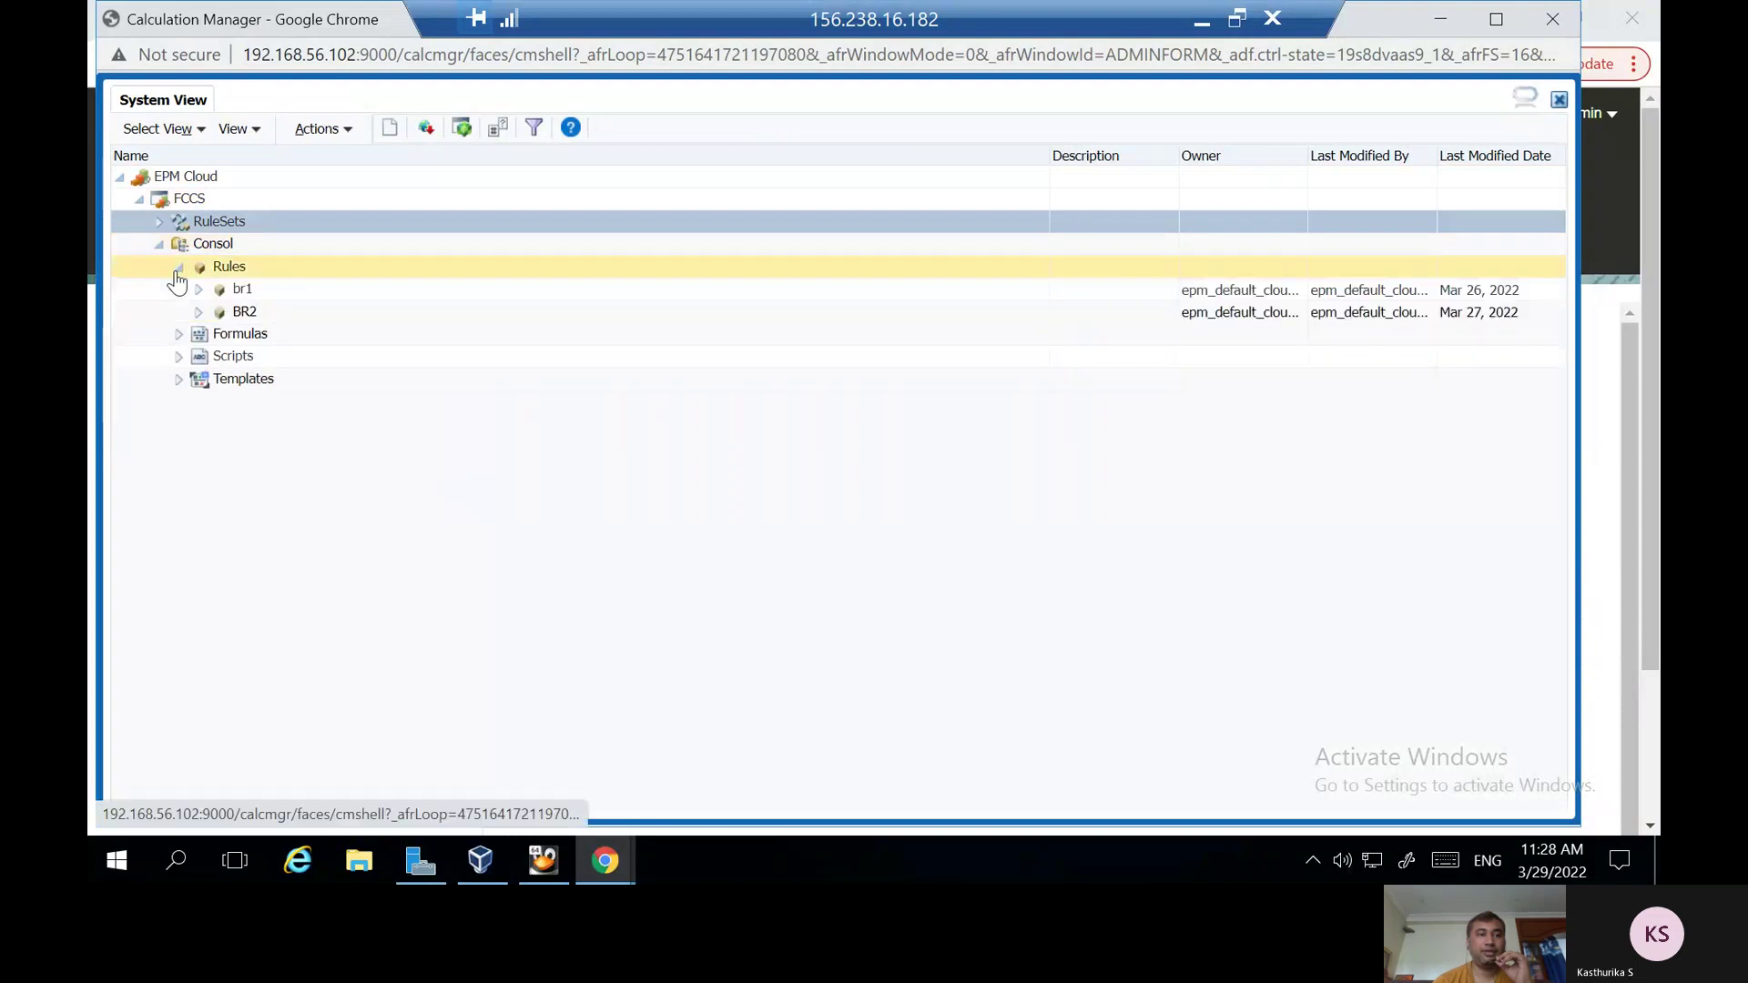
Review the available actions for rules and new objects, and open the BR2 rule in the script editor
{"action": "left_click", "coordinate": [236, 304]}
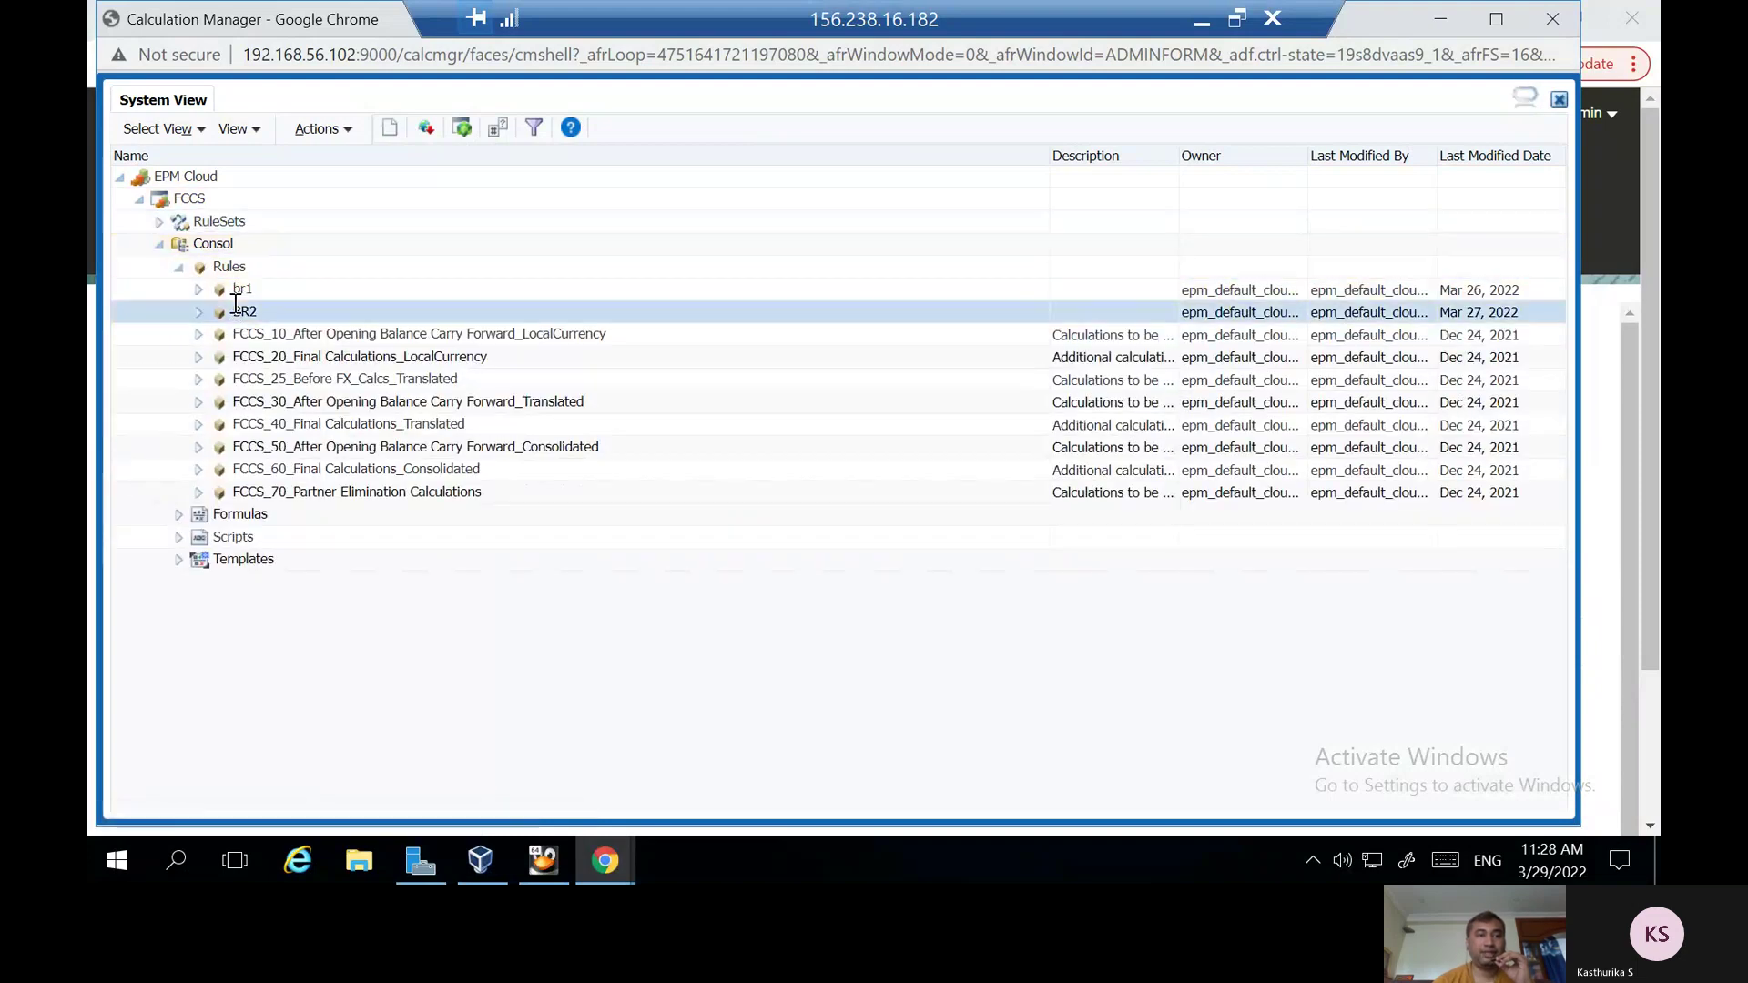
{"action": "right_click", "coordinate": [235, 304]}
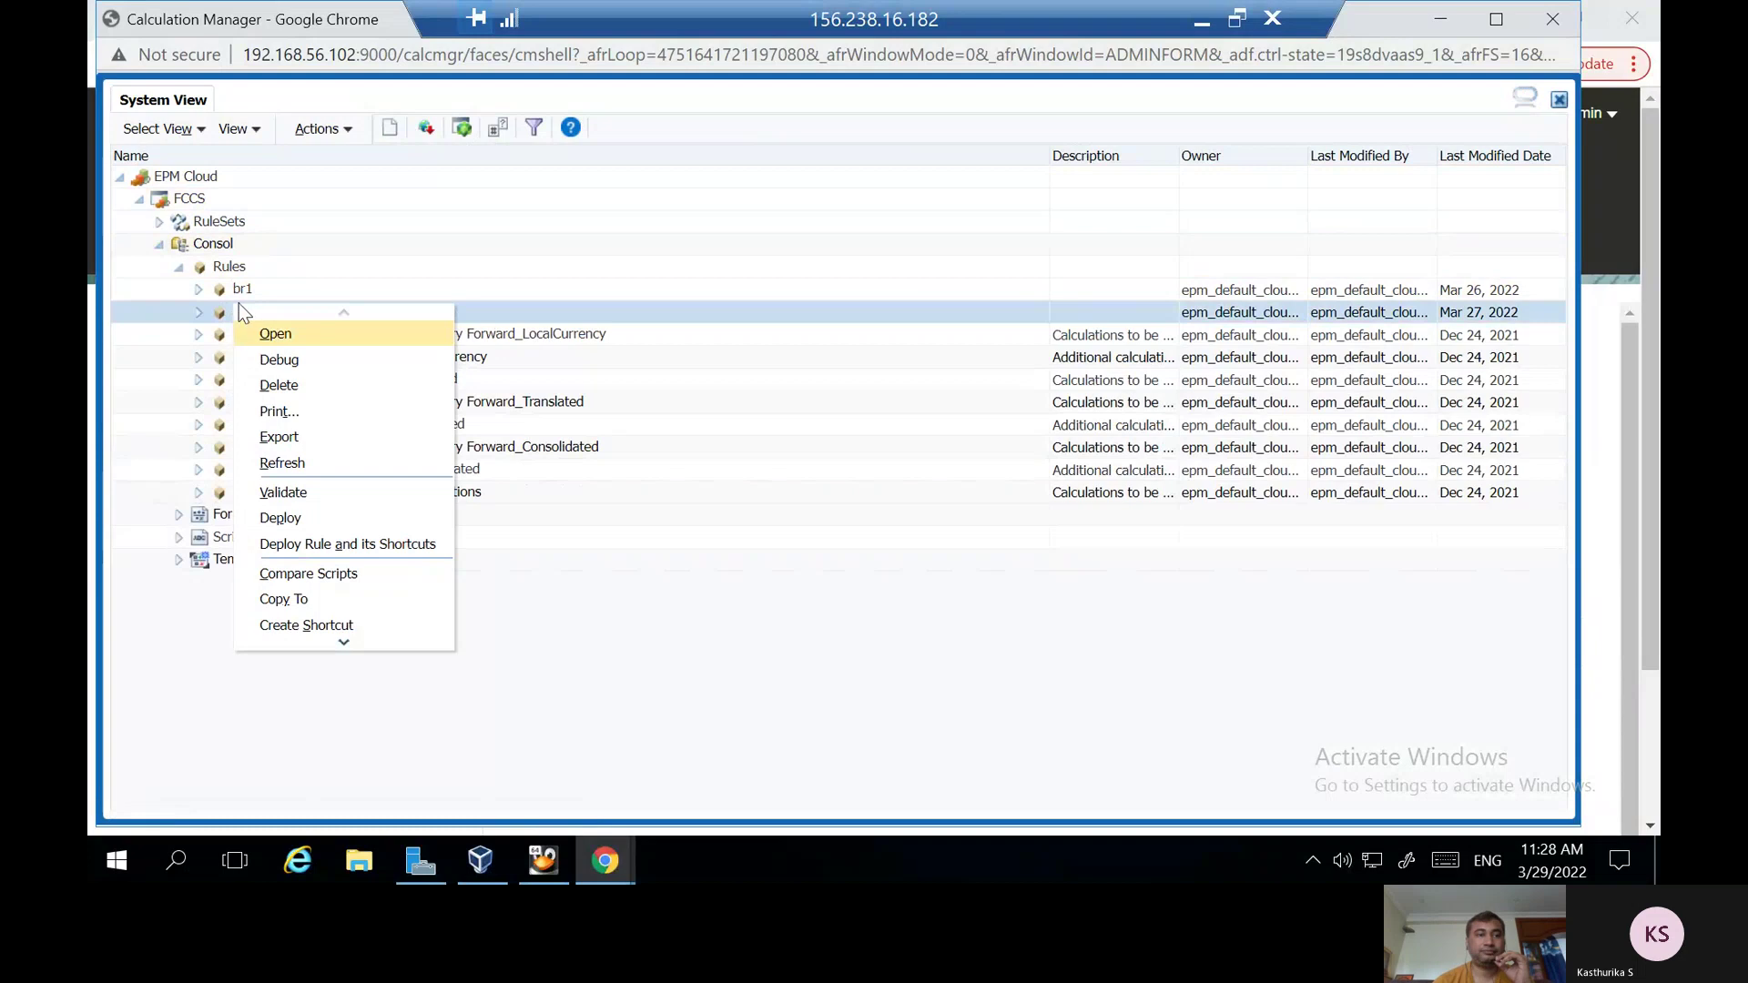
{"action": "left_click", "coordinate": [340, 159]}
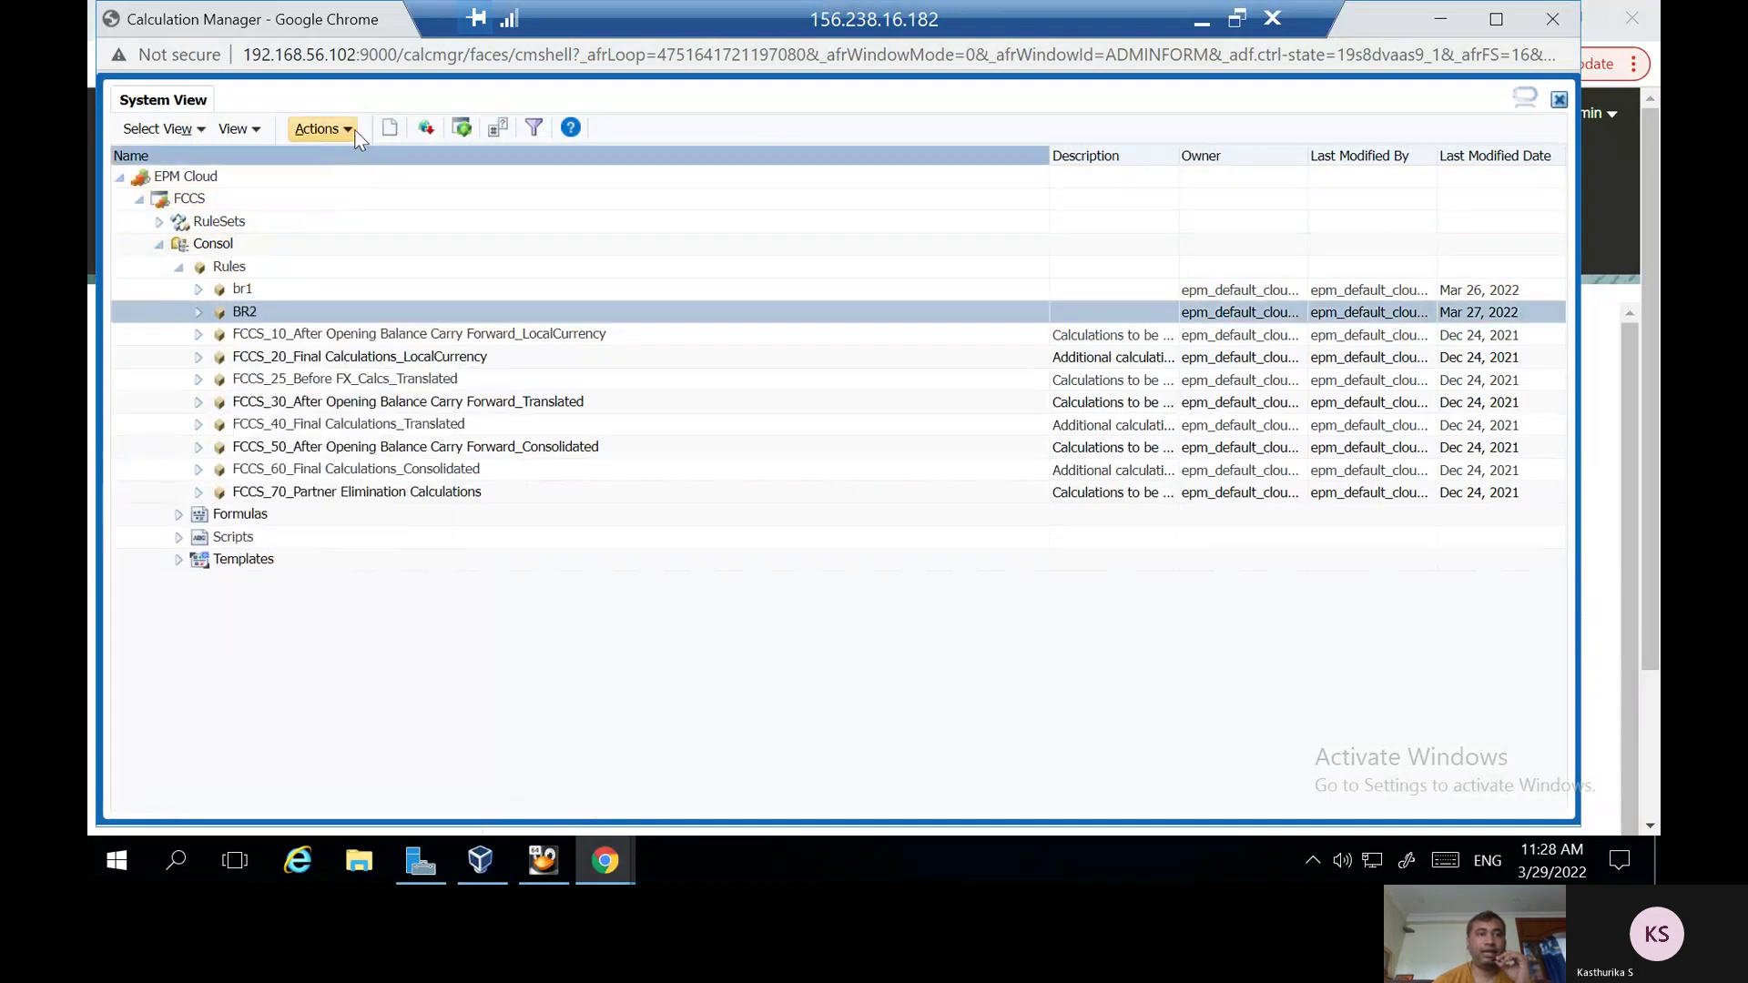
{"action": "left_click", "coordinate": [354, 133]}
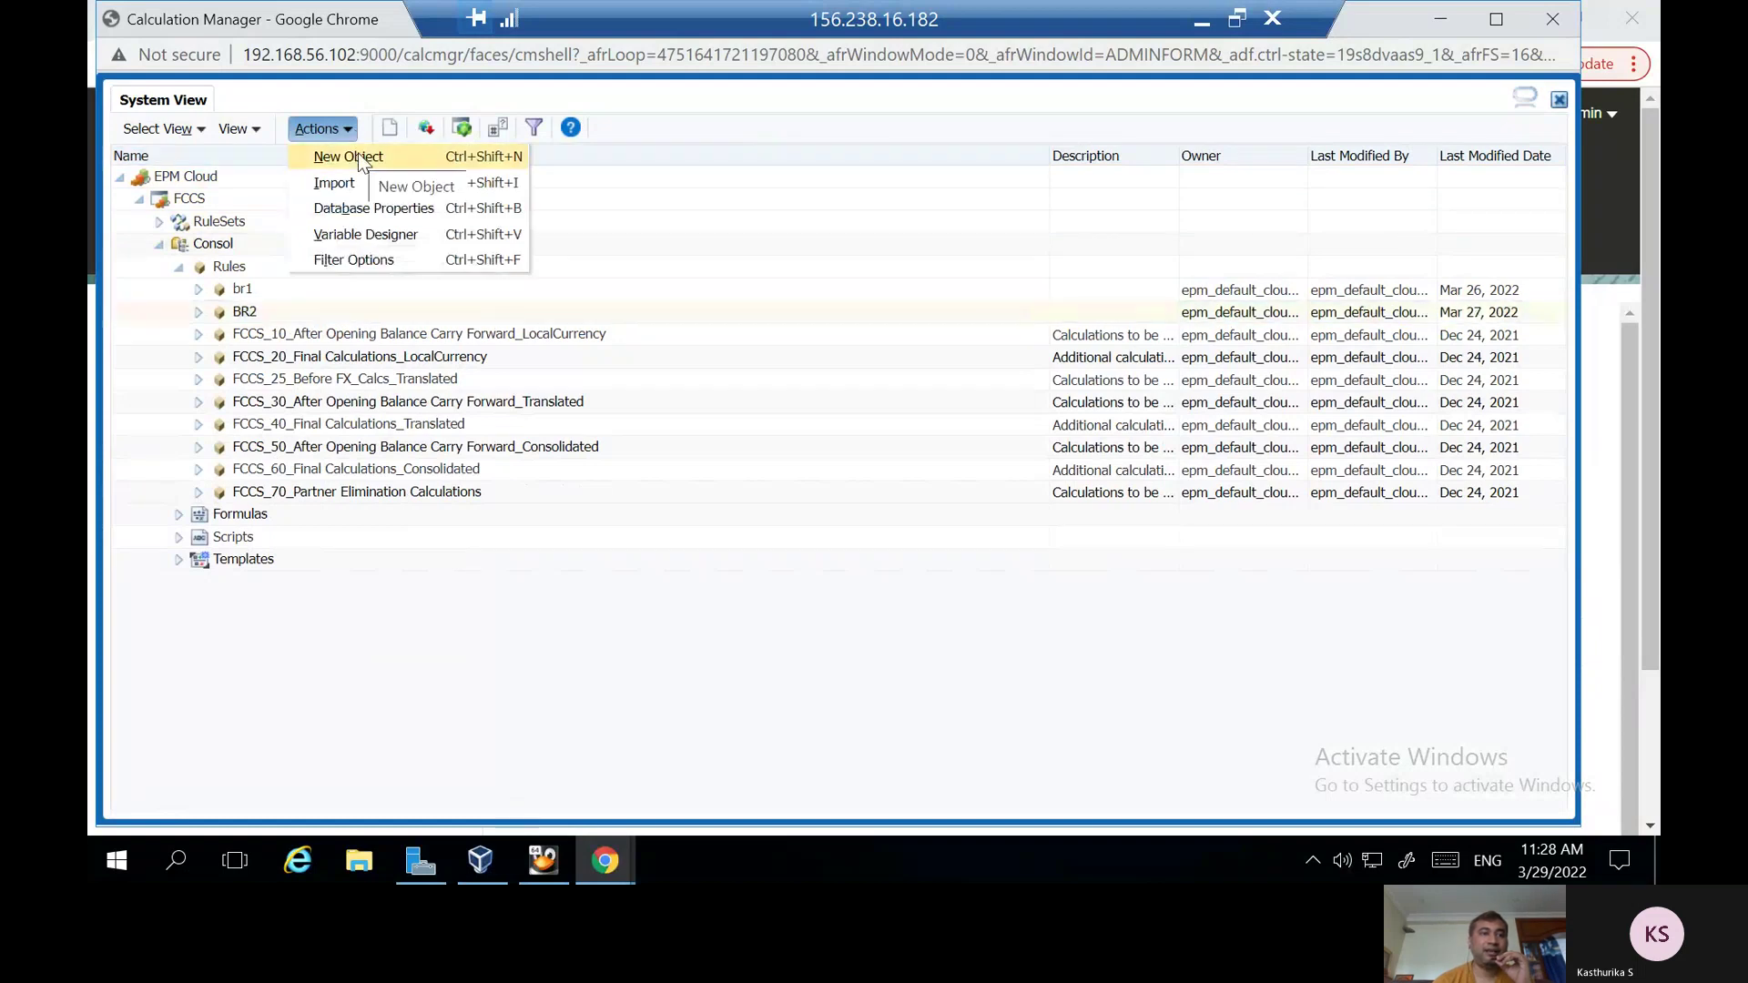
{"action": "left_click", "coordinate": [232, 313]}
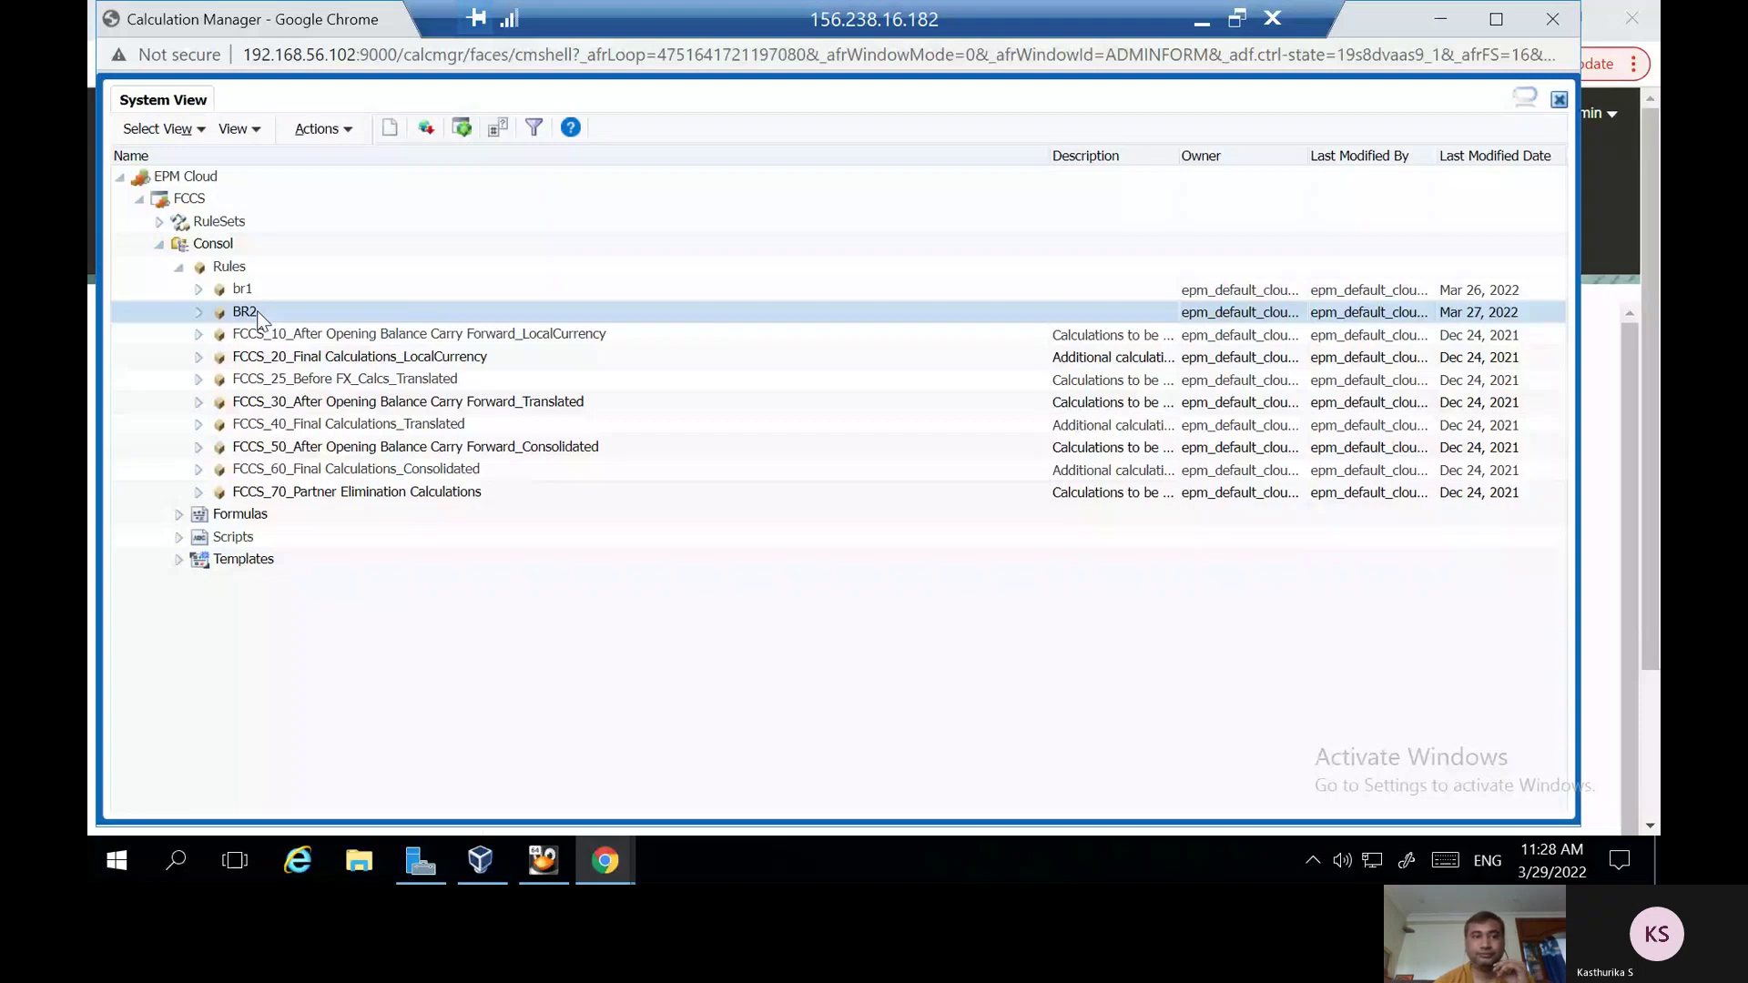
{"action": "double_click", "coordinate": [258, 316]}
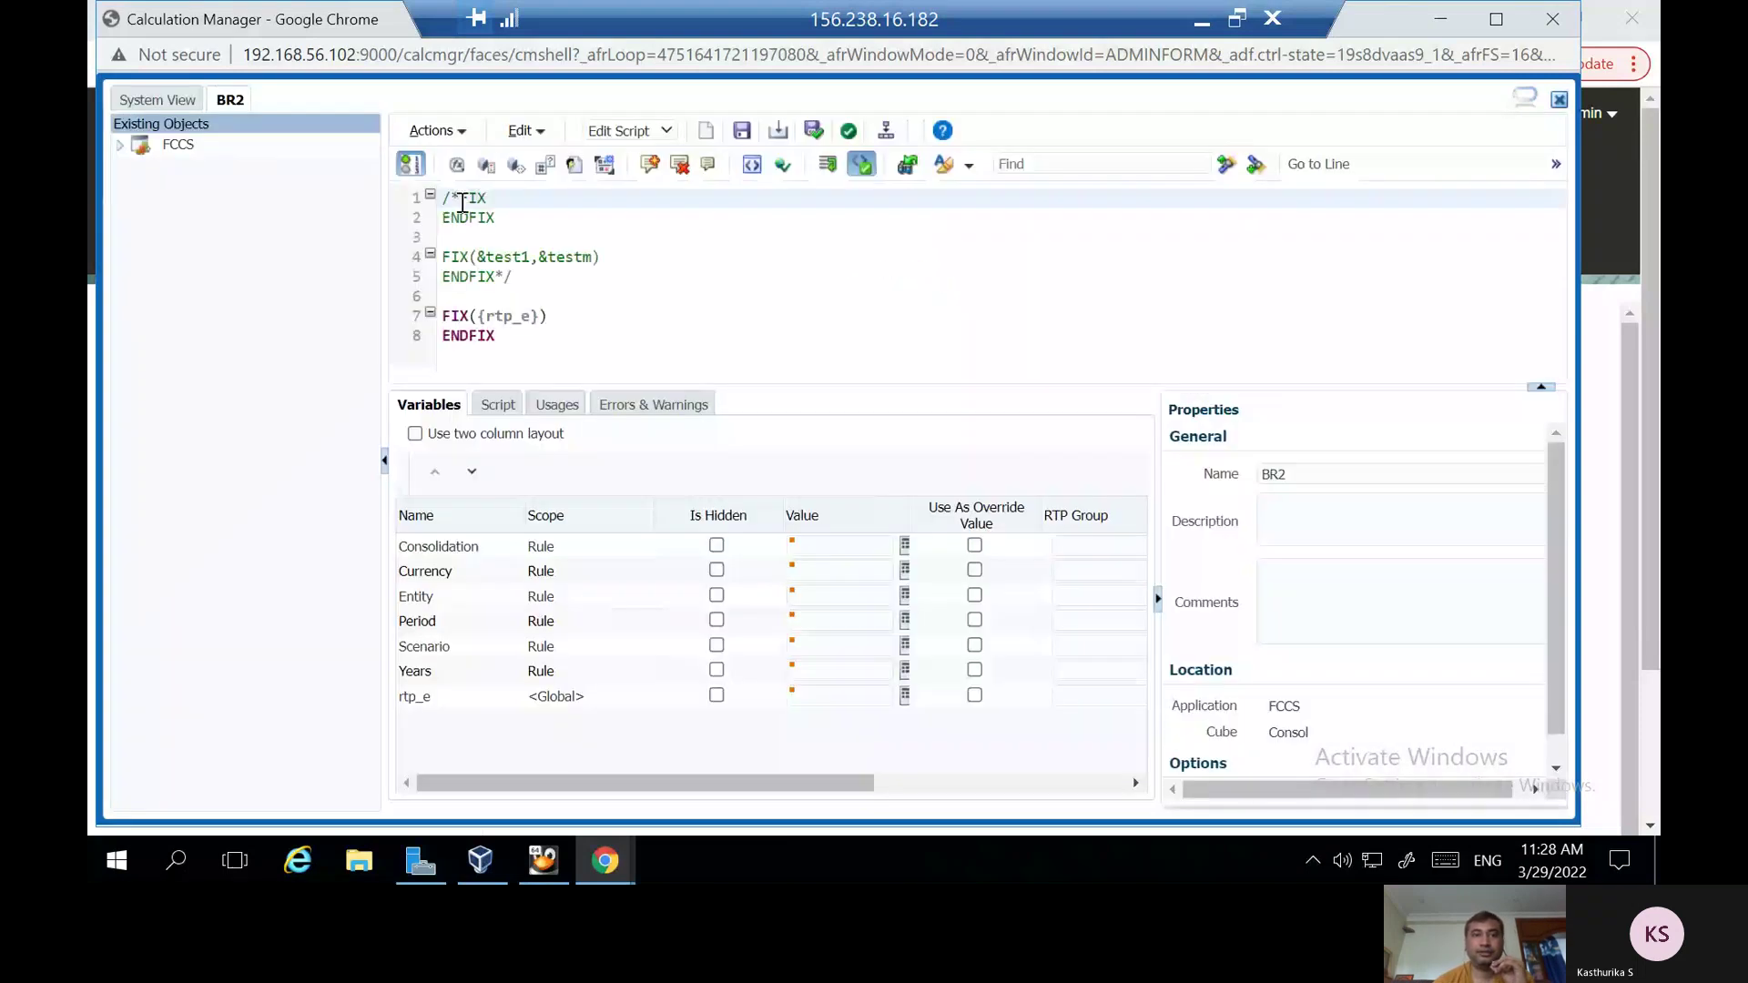
Switch to the PowerPoint presentation, review slide 6 on using user variables in BR, and return to the remote desktop session
{"action": "left_click", "coordinate": [1201, 27]}
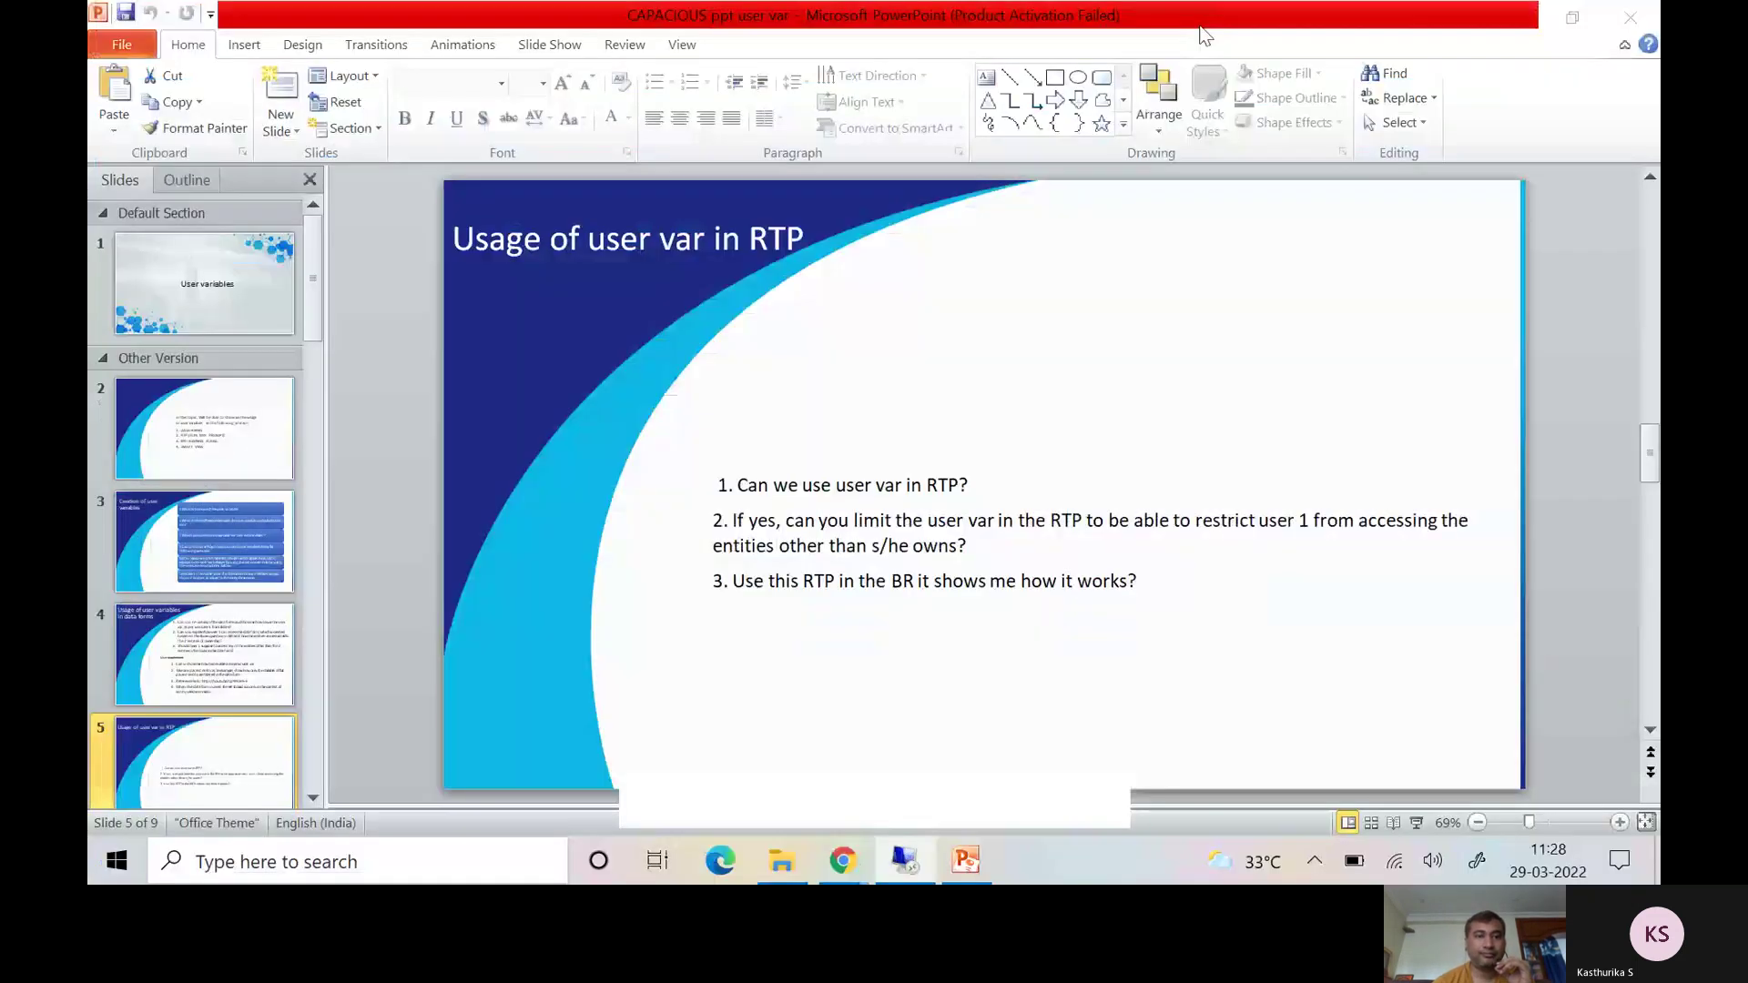
{"action": "scroll", "coordinate": [707, 407], "scroll_direction": "down", "scroll_amount": 1}
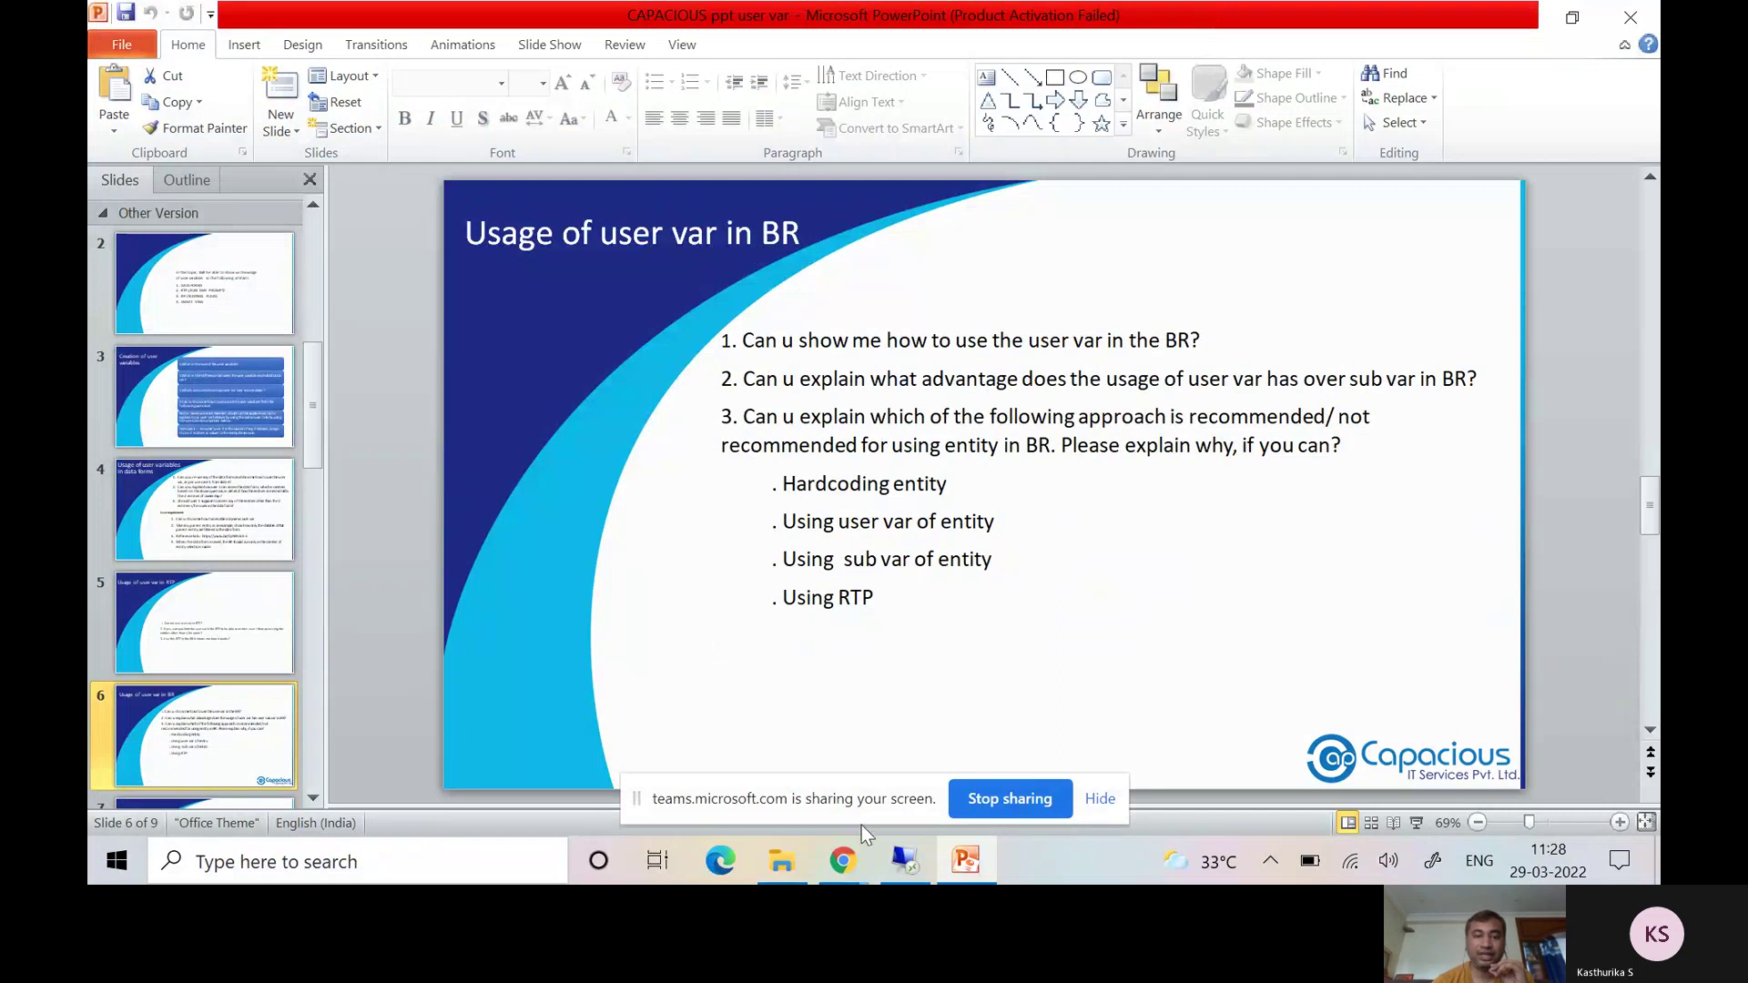
{"action": "left_click", "coordinate": [906, 863]}
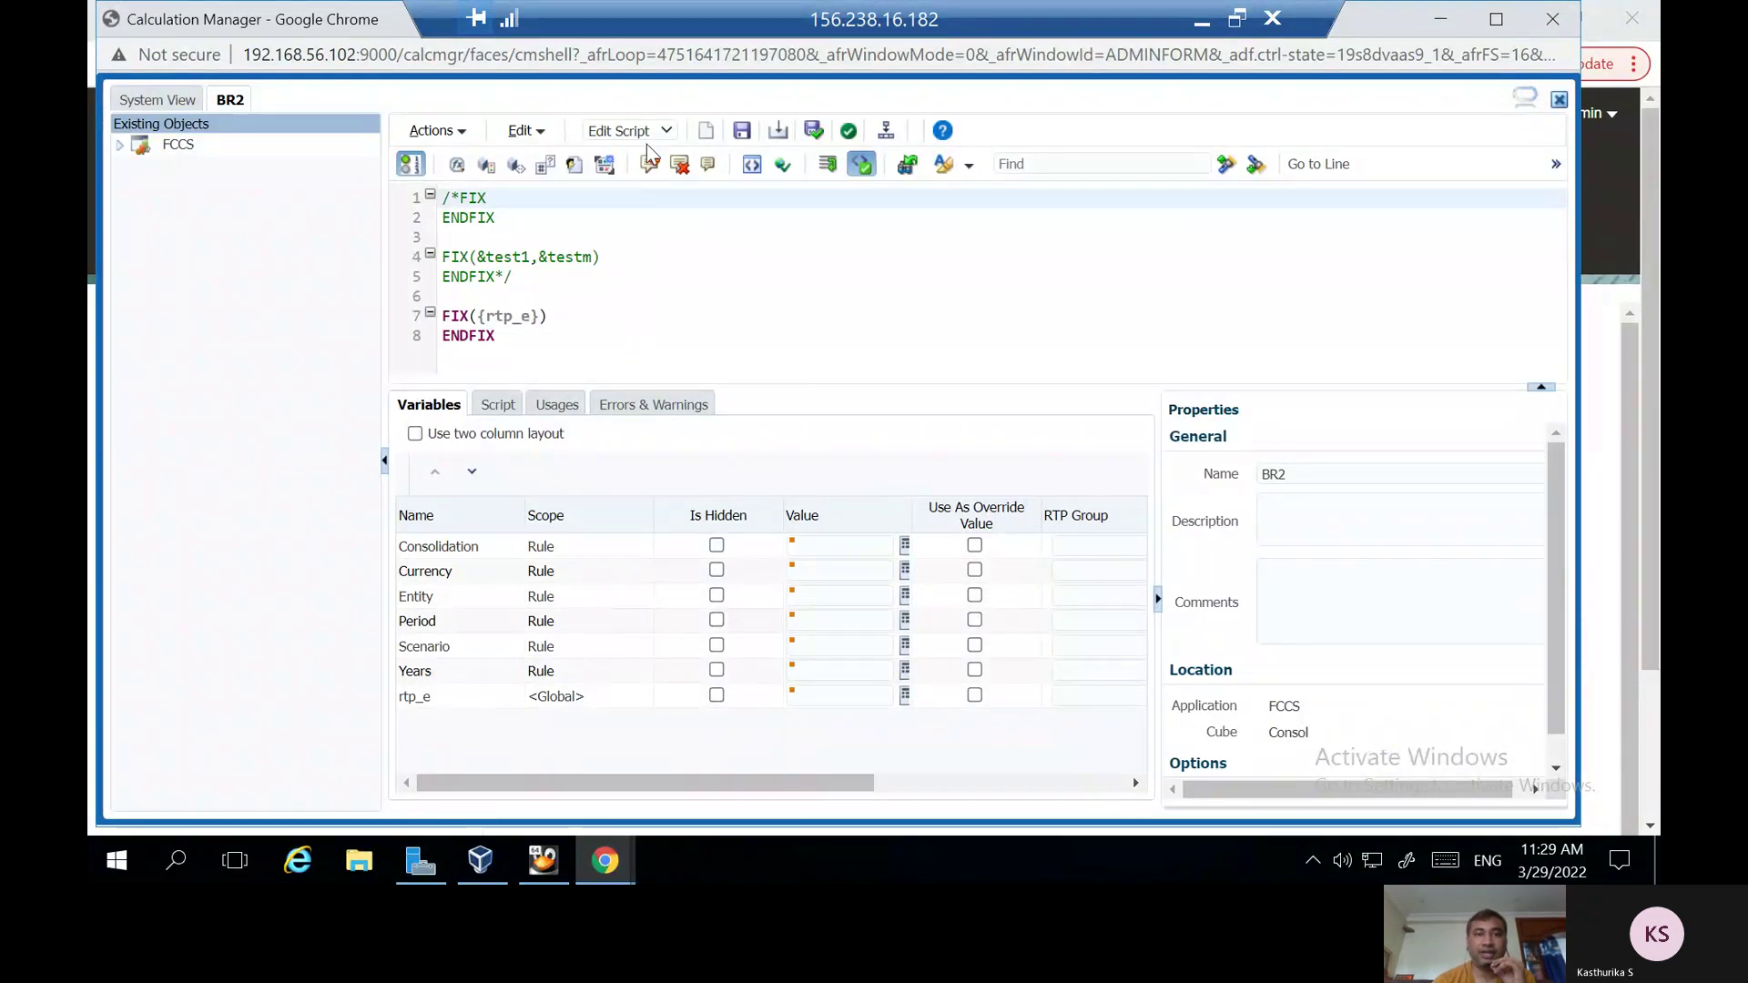
Validate the BR2 rule script, acknowledge the result, and close the rule along with the Calculation Manager window
{"action": "left_click", "coordinate": [849, 131]}
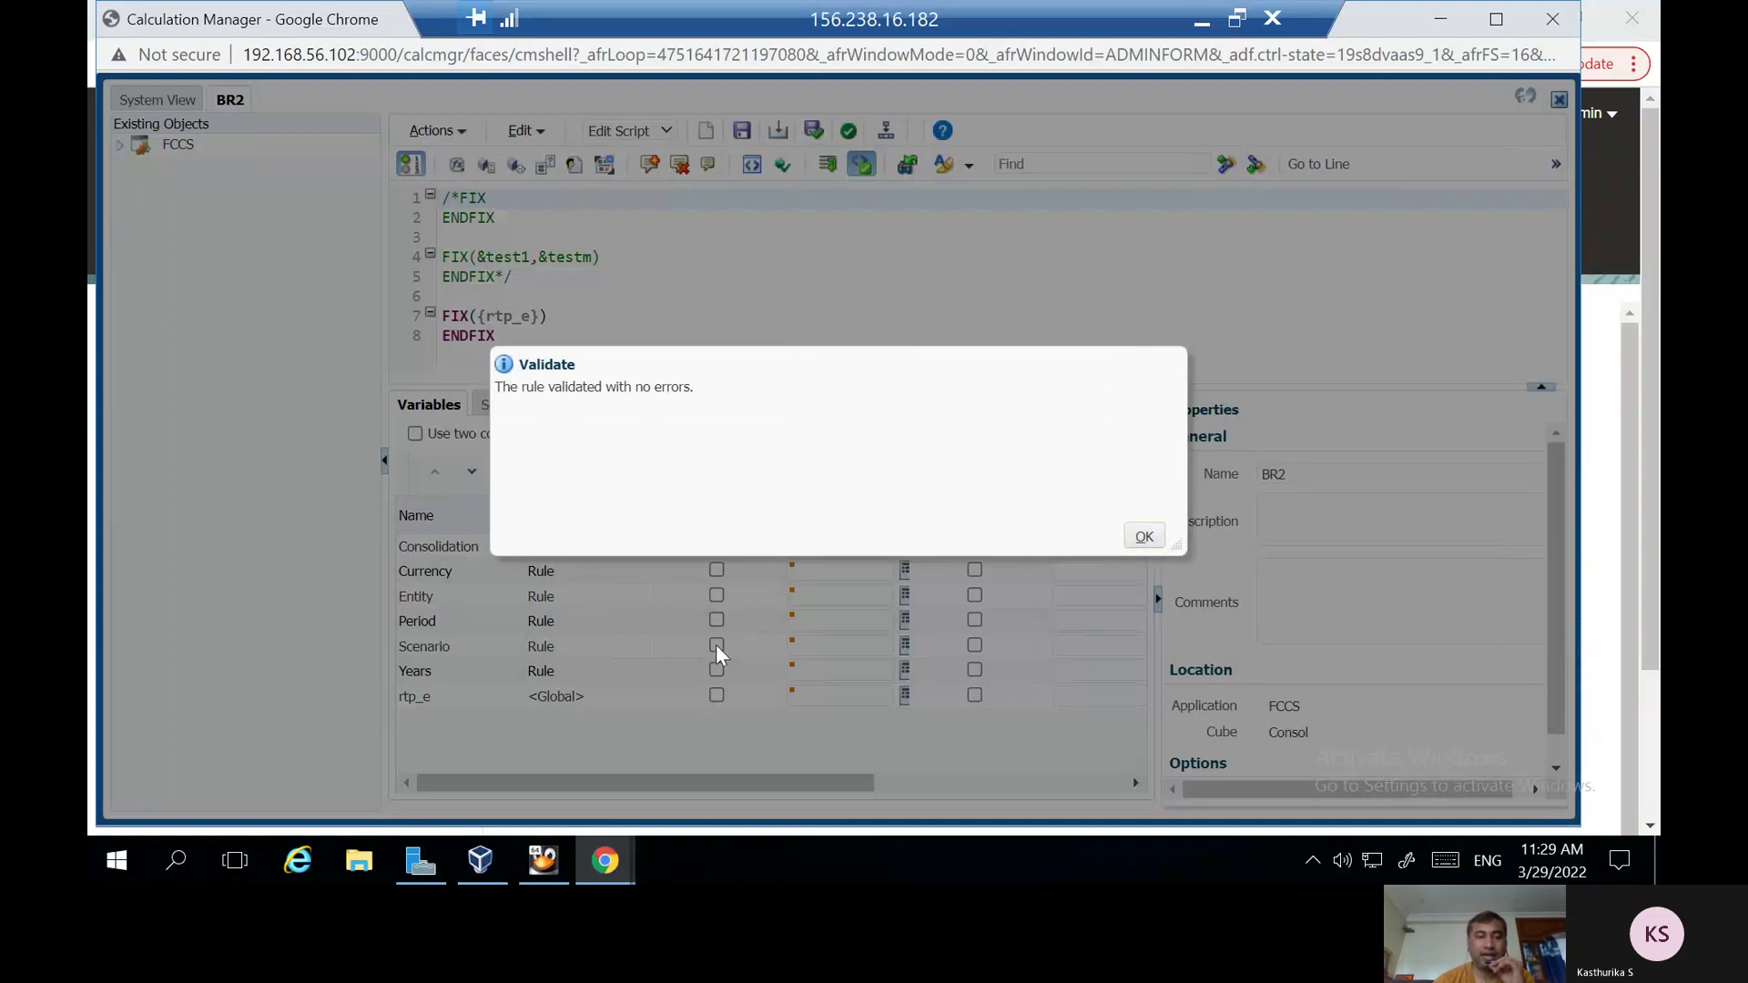
{"action": "key", "text": "Return"}
{"action": "left_click", "coordinate": [767, 697]}
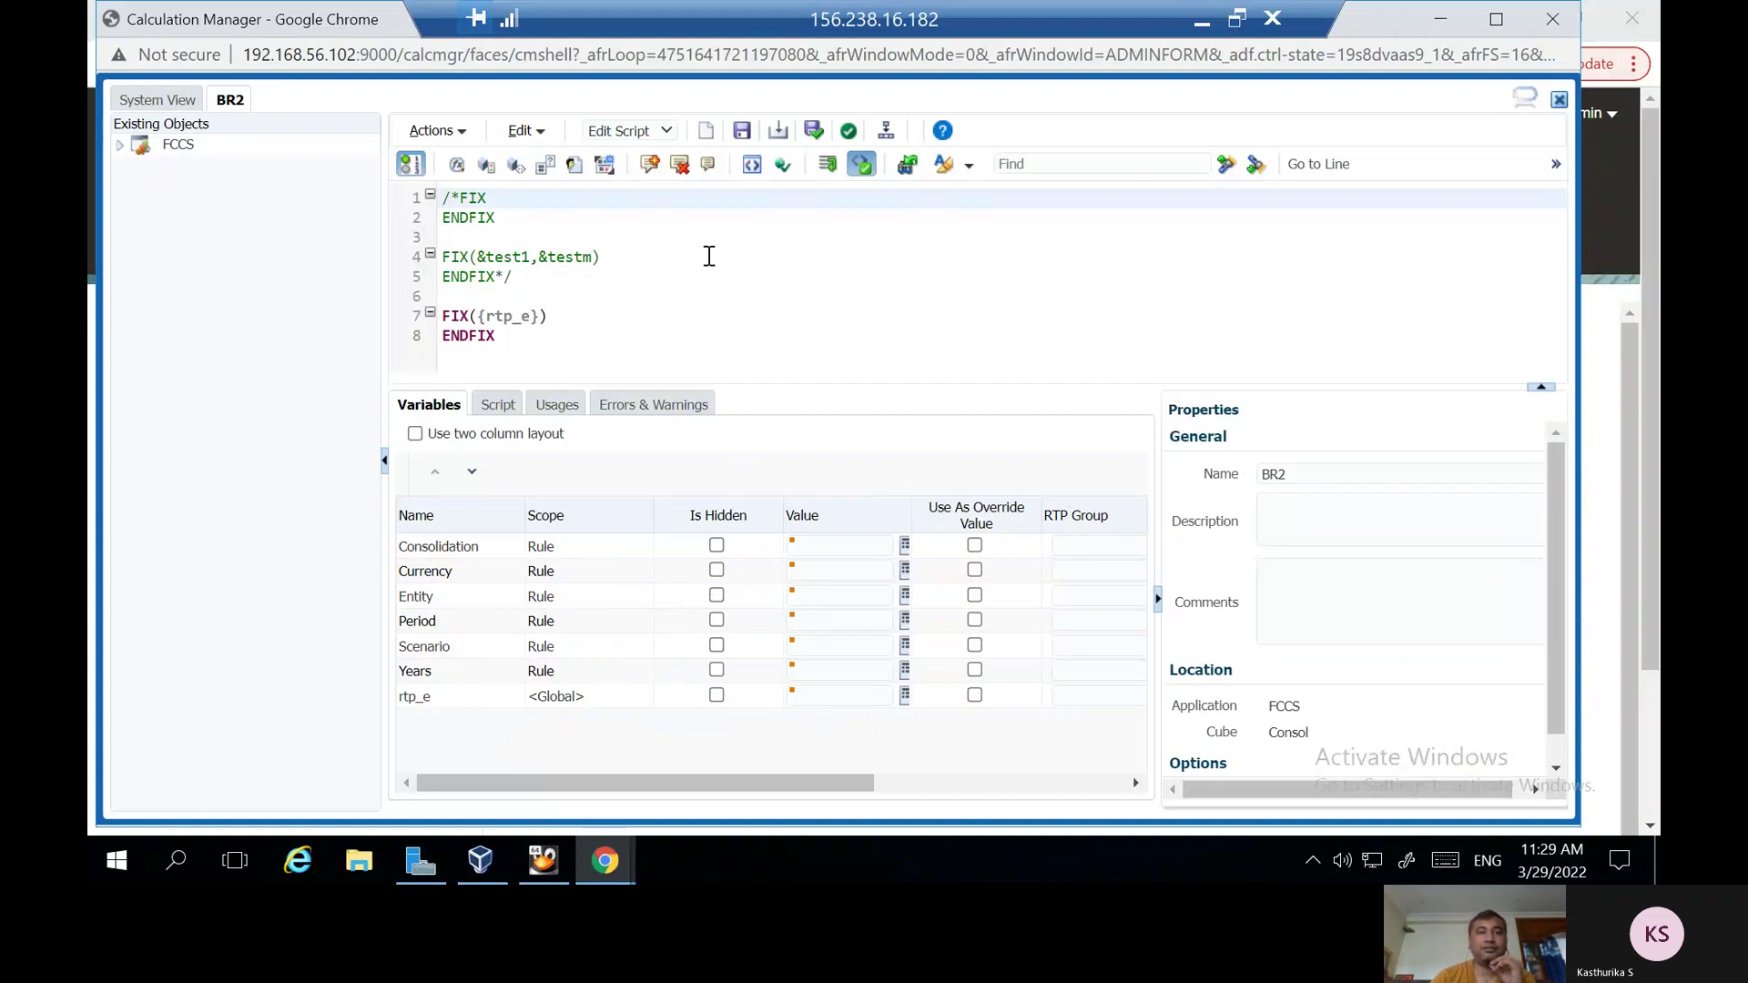
{"action": "left_click", "coordinate": [1560, 102]}
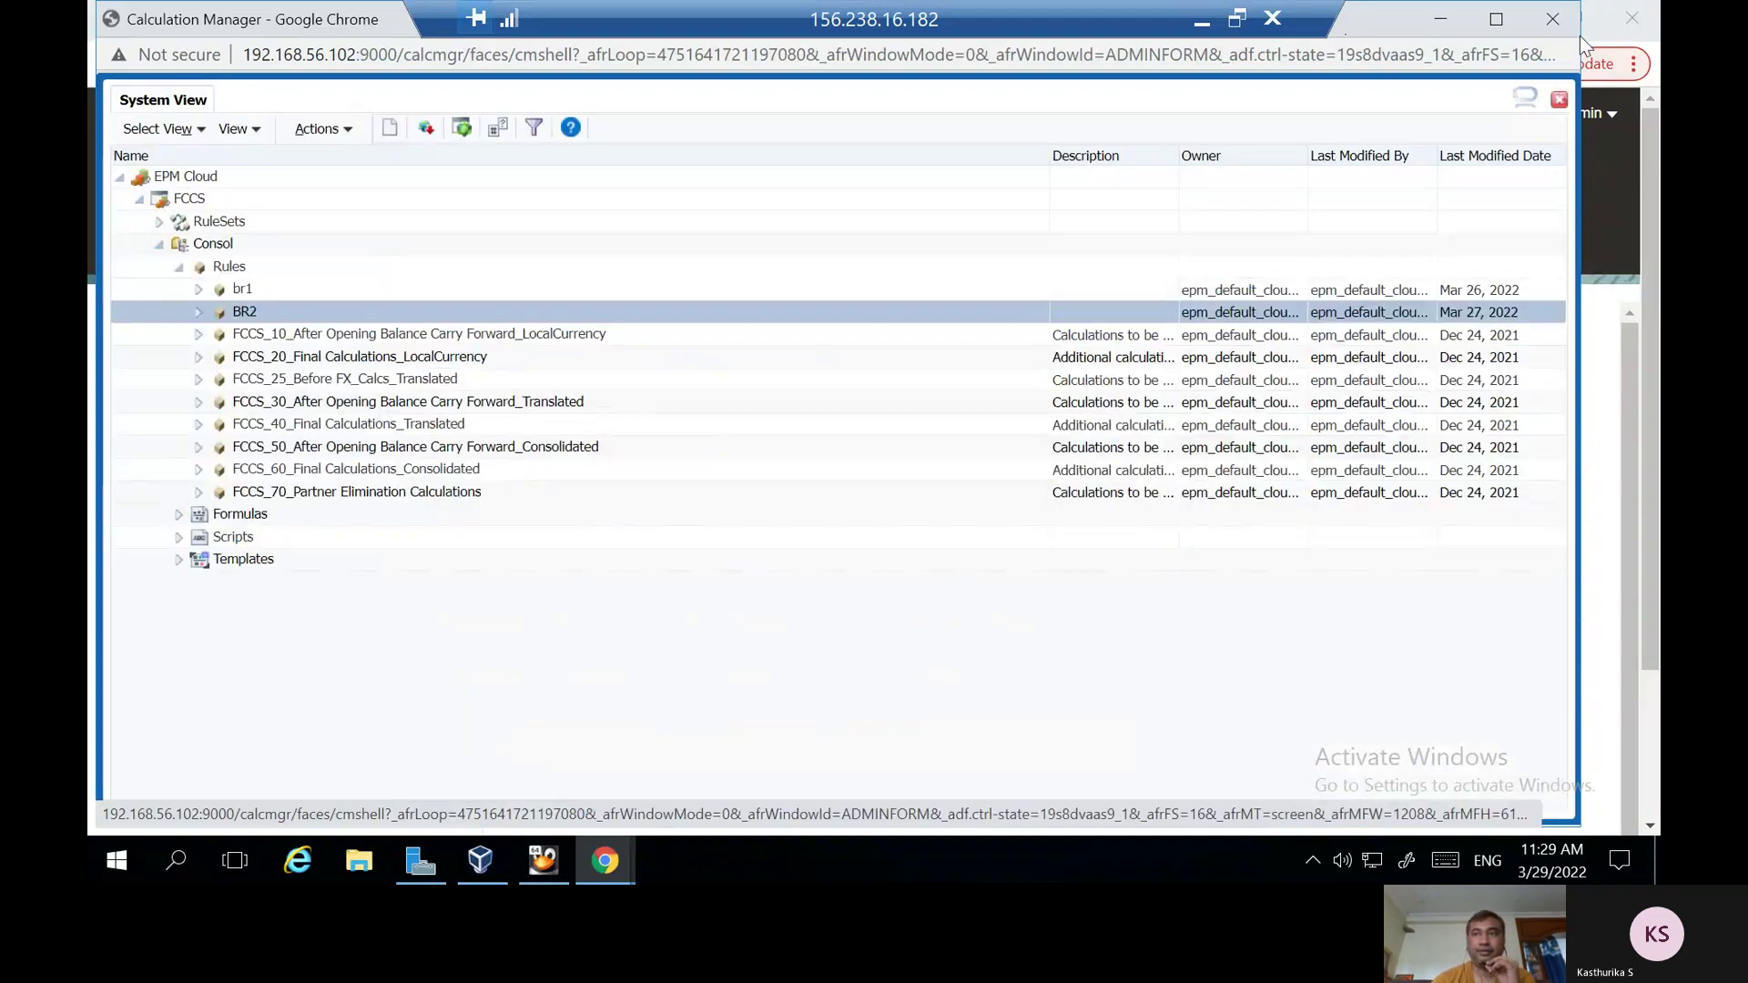
{"action": "left_click", "coordinate": [1553, 19]}
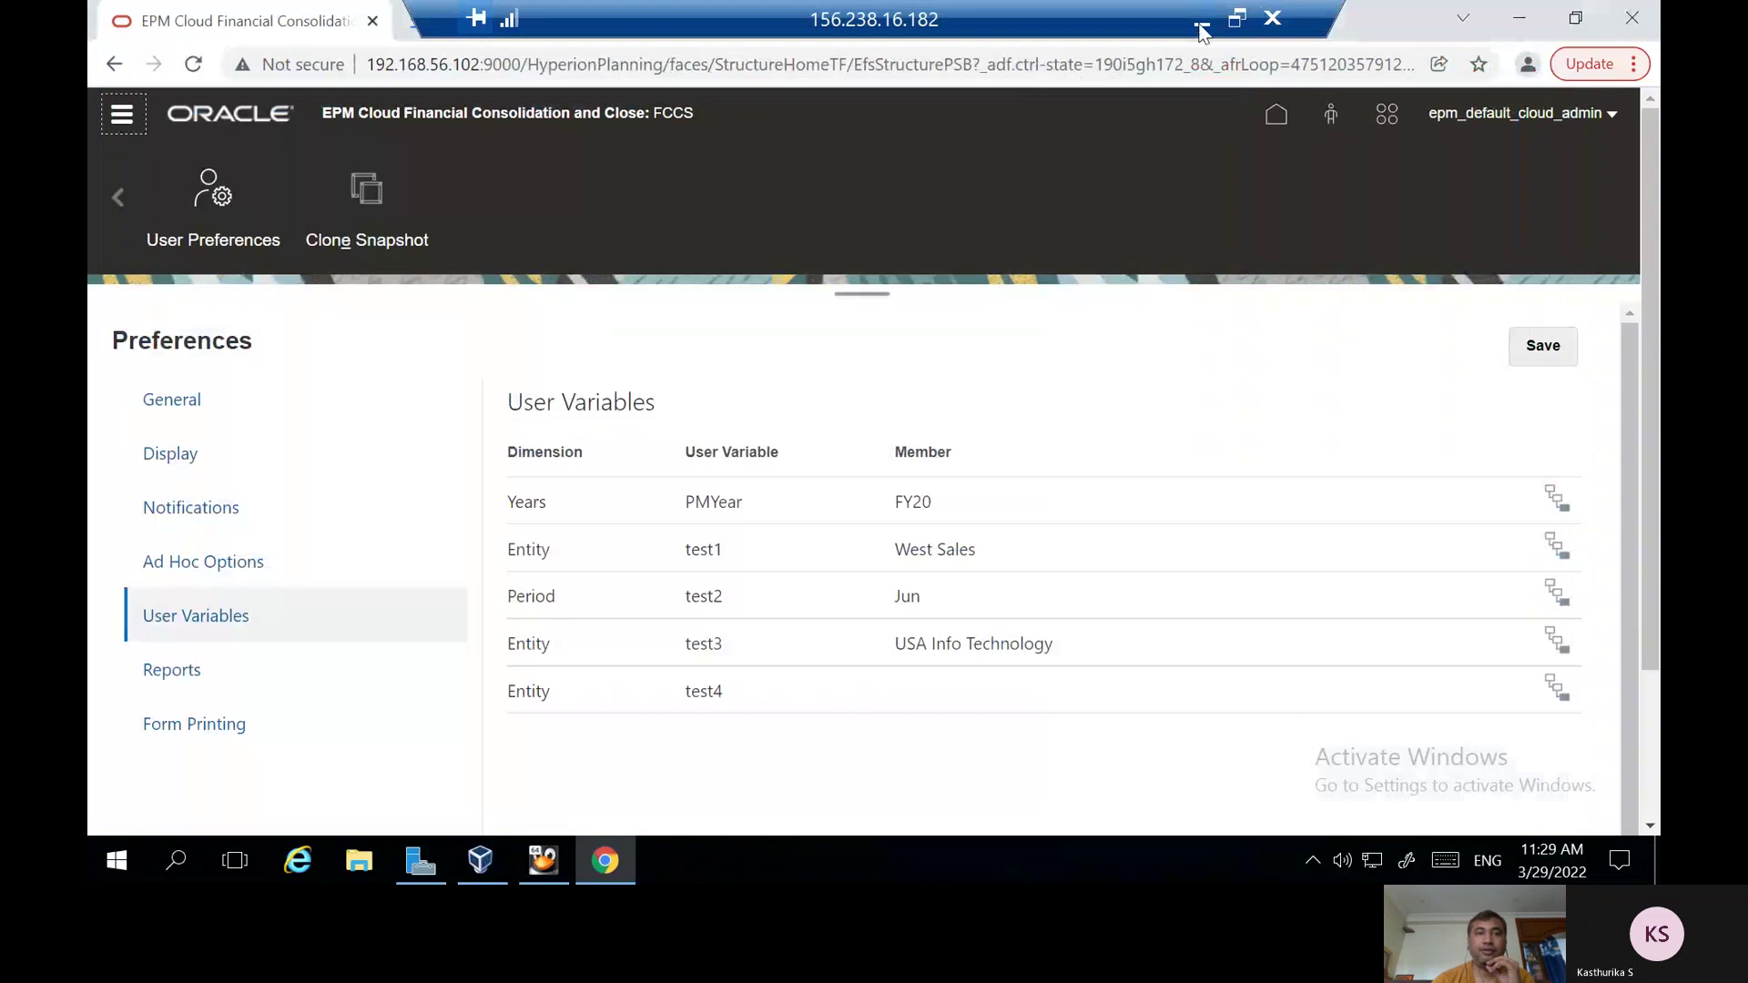
Switch to the PowerPoint presentation and review slide 7 on using user variables in Smart View
{"action": "left_click", "coordinate": [1202, 25]}
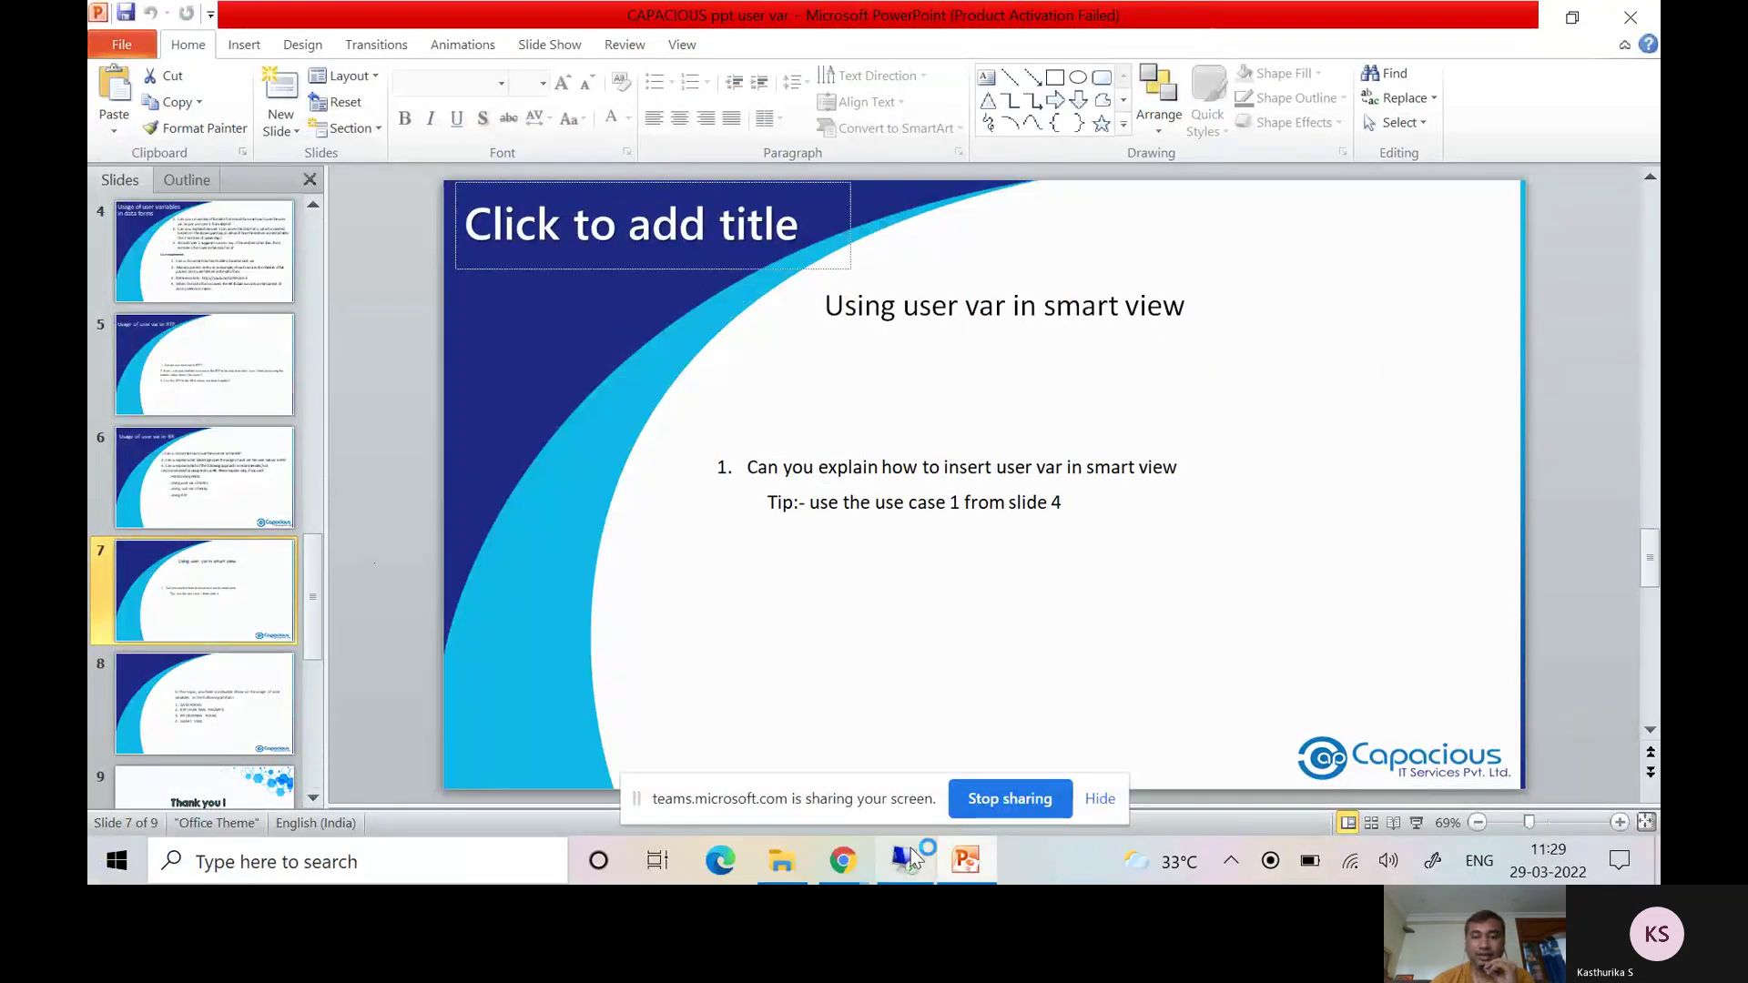
{"action": "left_click", "coordinate": [965, 861]}
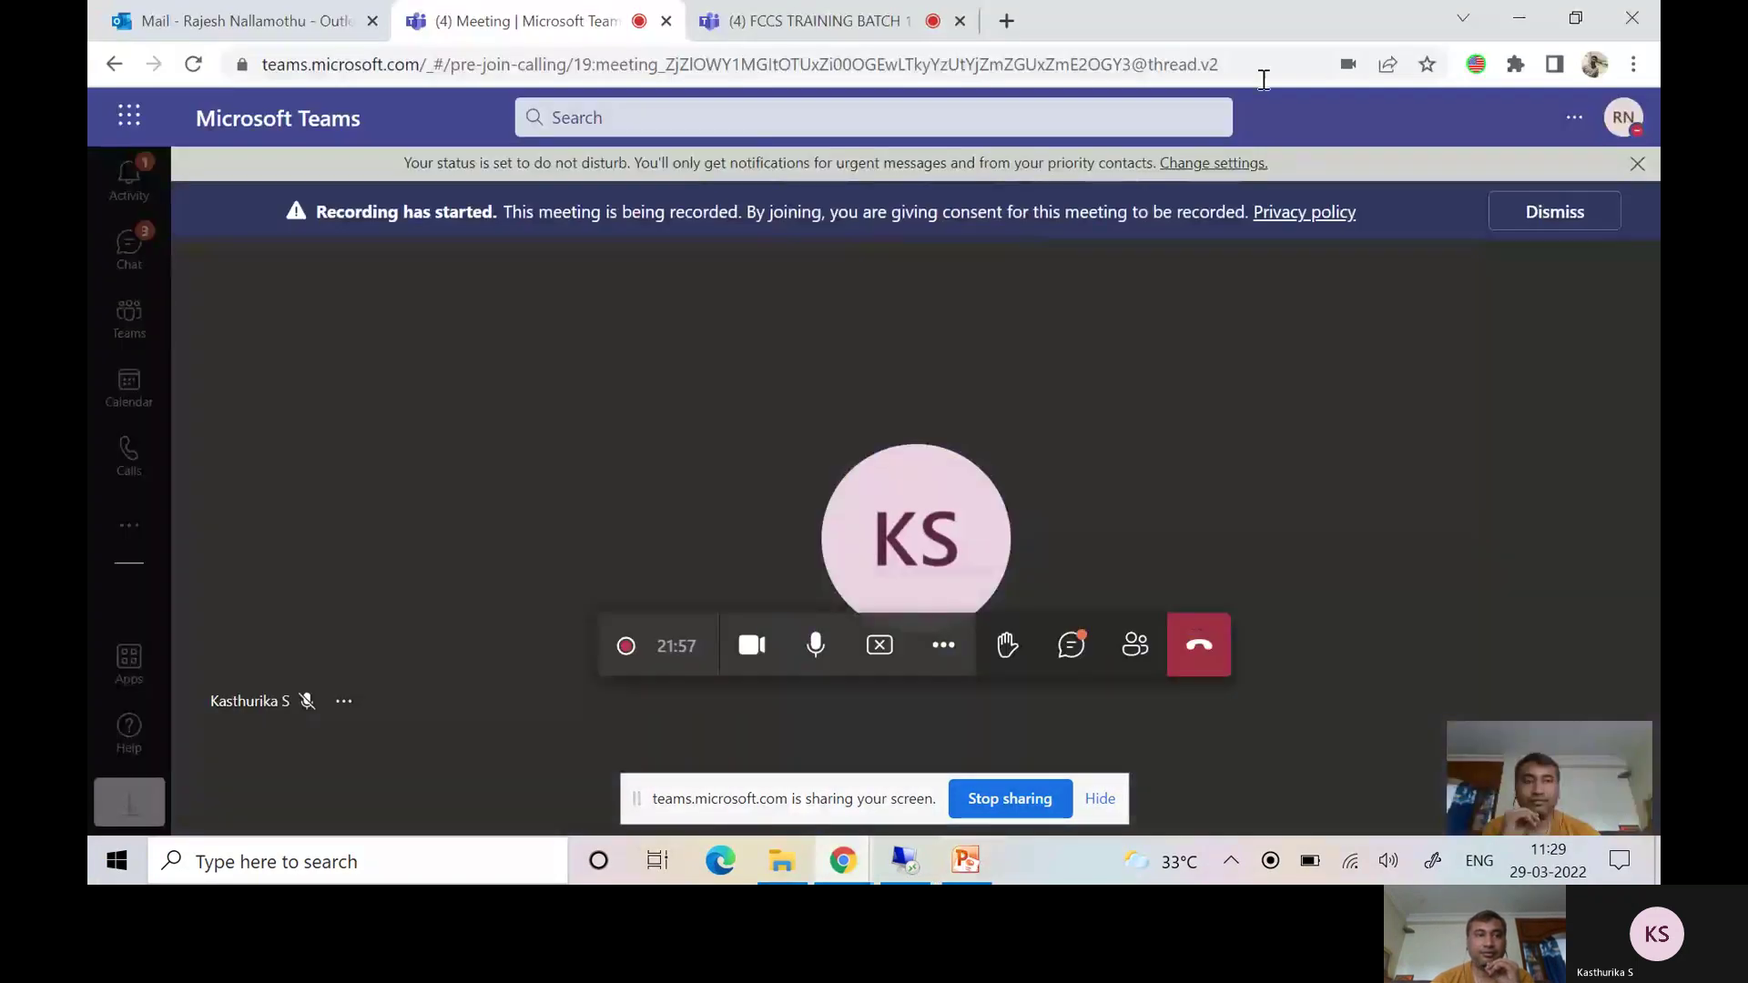
{"action": "key", "text": "super+d"}
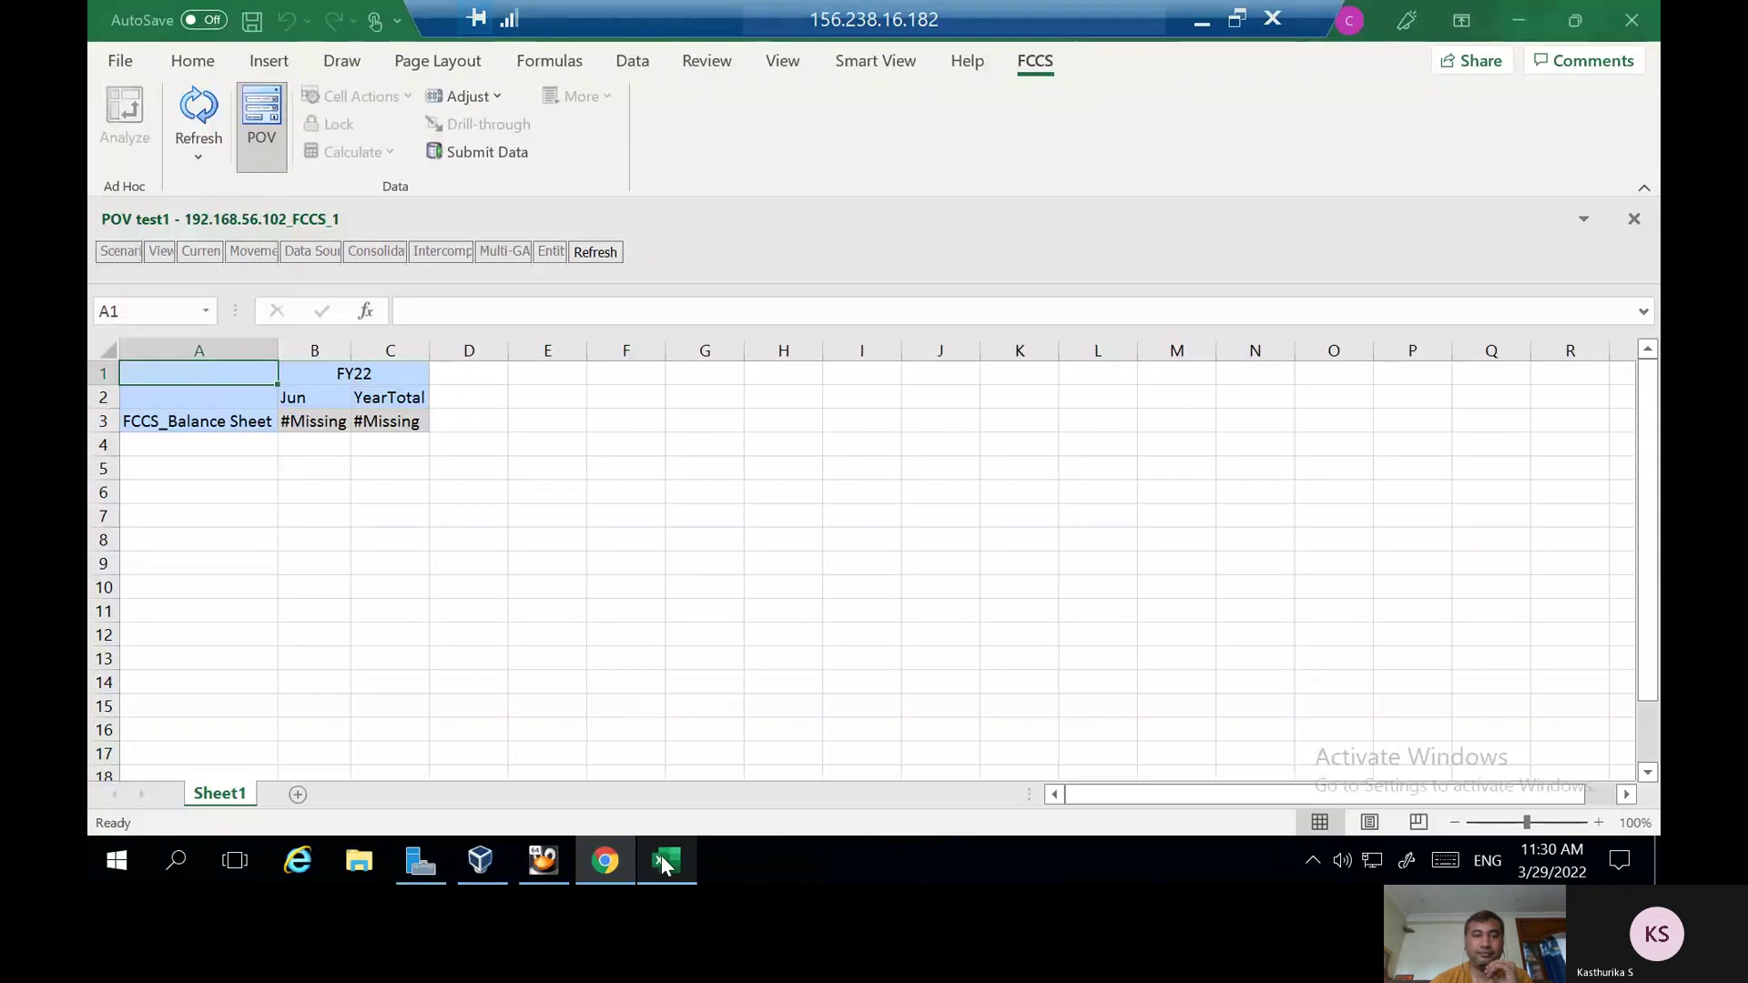
Display the Smart View panel in Excel and open the shared connections to reach the Oracle Cloud sign-in form
{"action": "left_click", "coordinate": [876, 64]}
{"action": "left_click", "coordinate": [117, 107]}
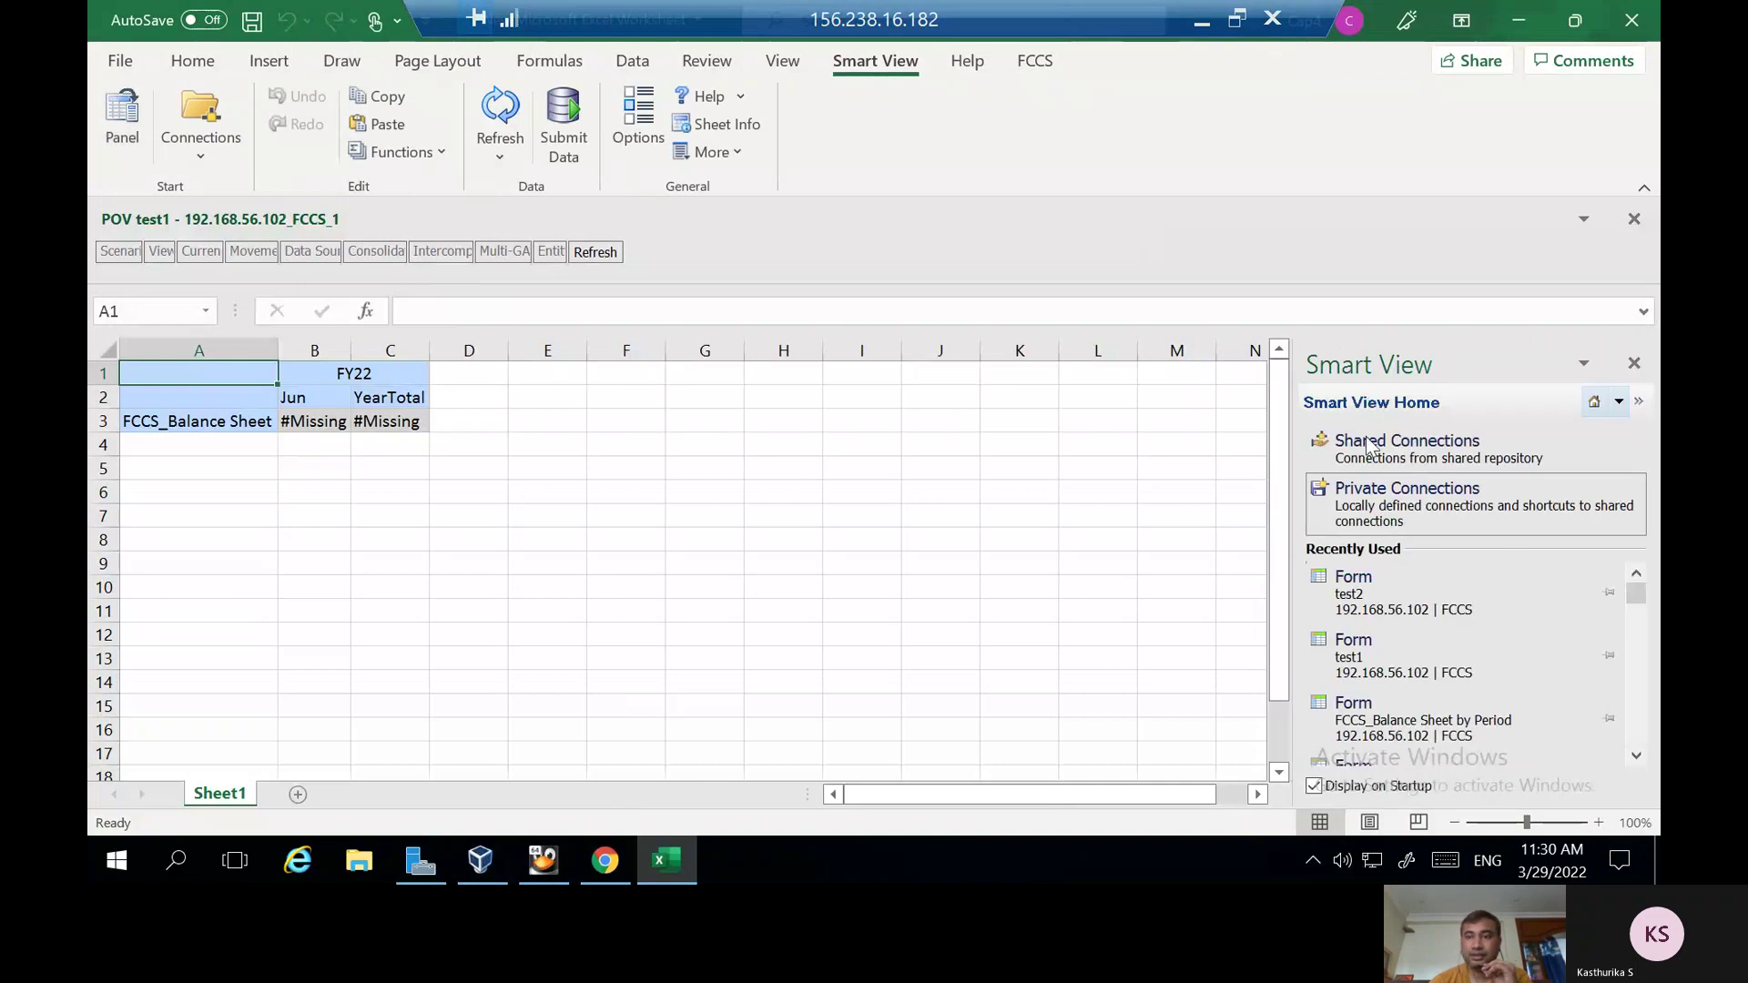
{"action": "left_click", "coordinate": [1368, 439]}
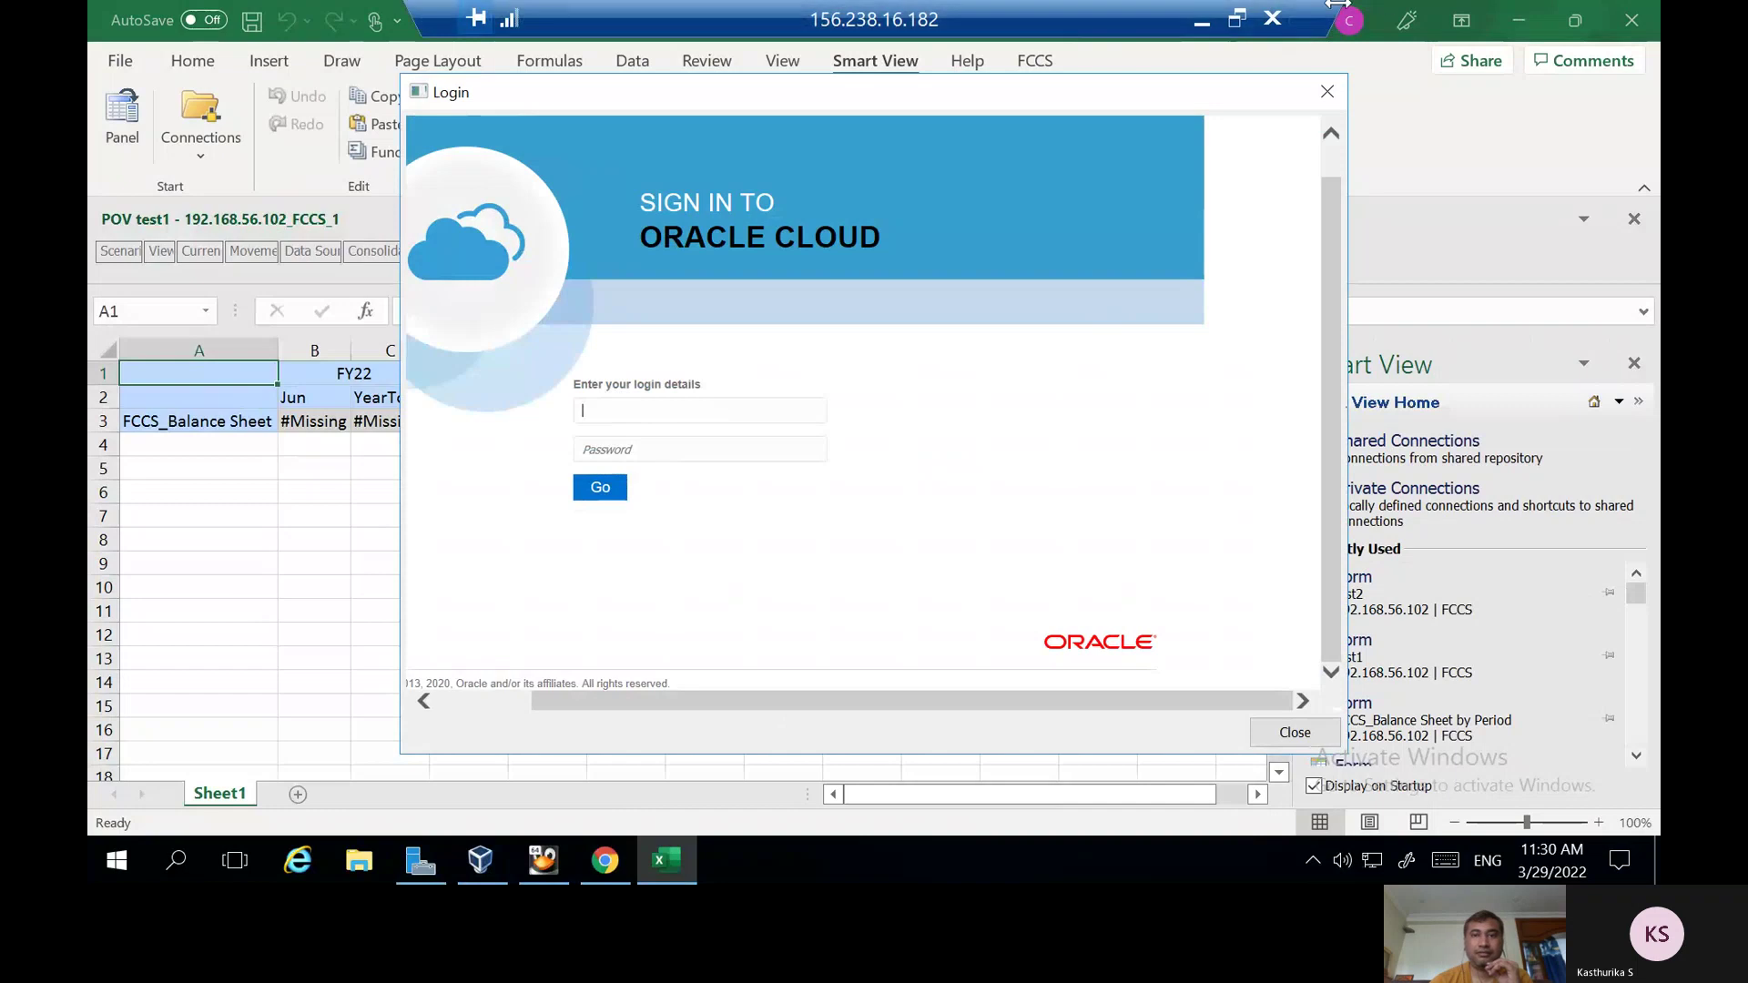
Copy the login ID from the work notes in Notepad and enter it as the user name in the Oracle Cloud sign-in form
{"action": "left_click", "coordinate": [1206, 22]}
{"action": "left_click_drag", "start_coordinate": [323, 484], "coordinate": [533, 486]}
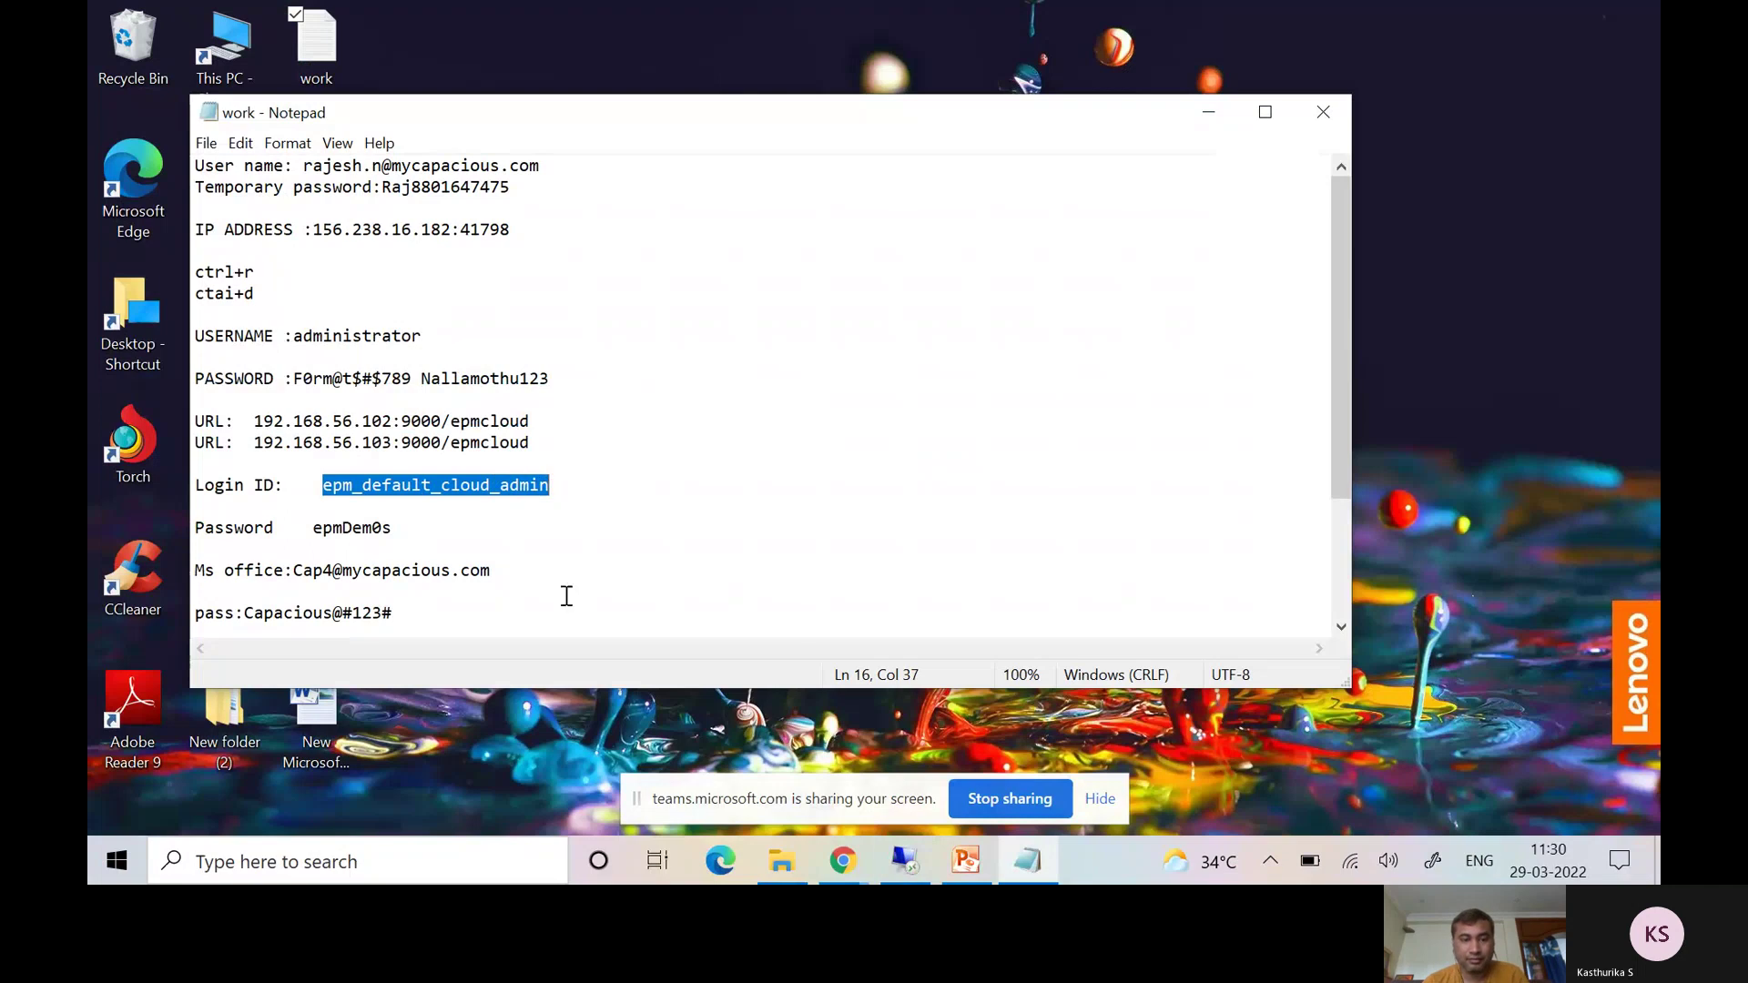
{"action": "left_click", "coordinate": [905, 860]}
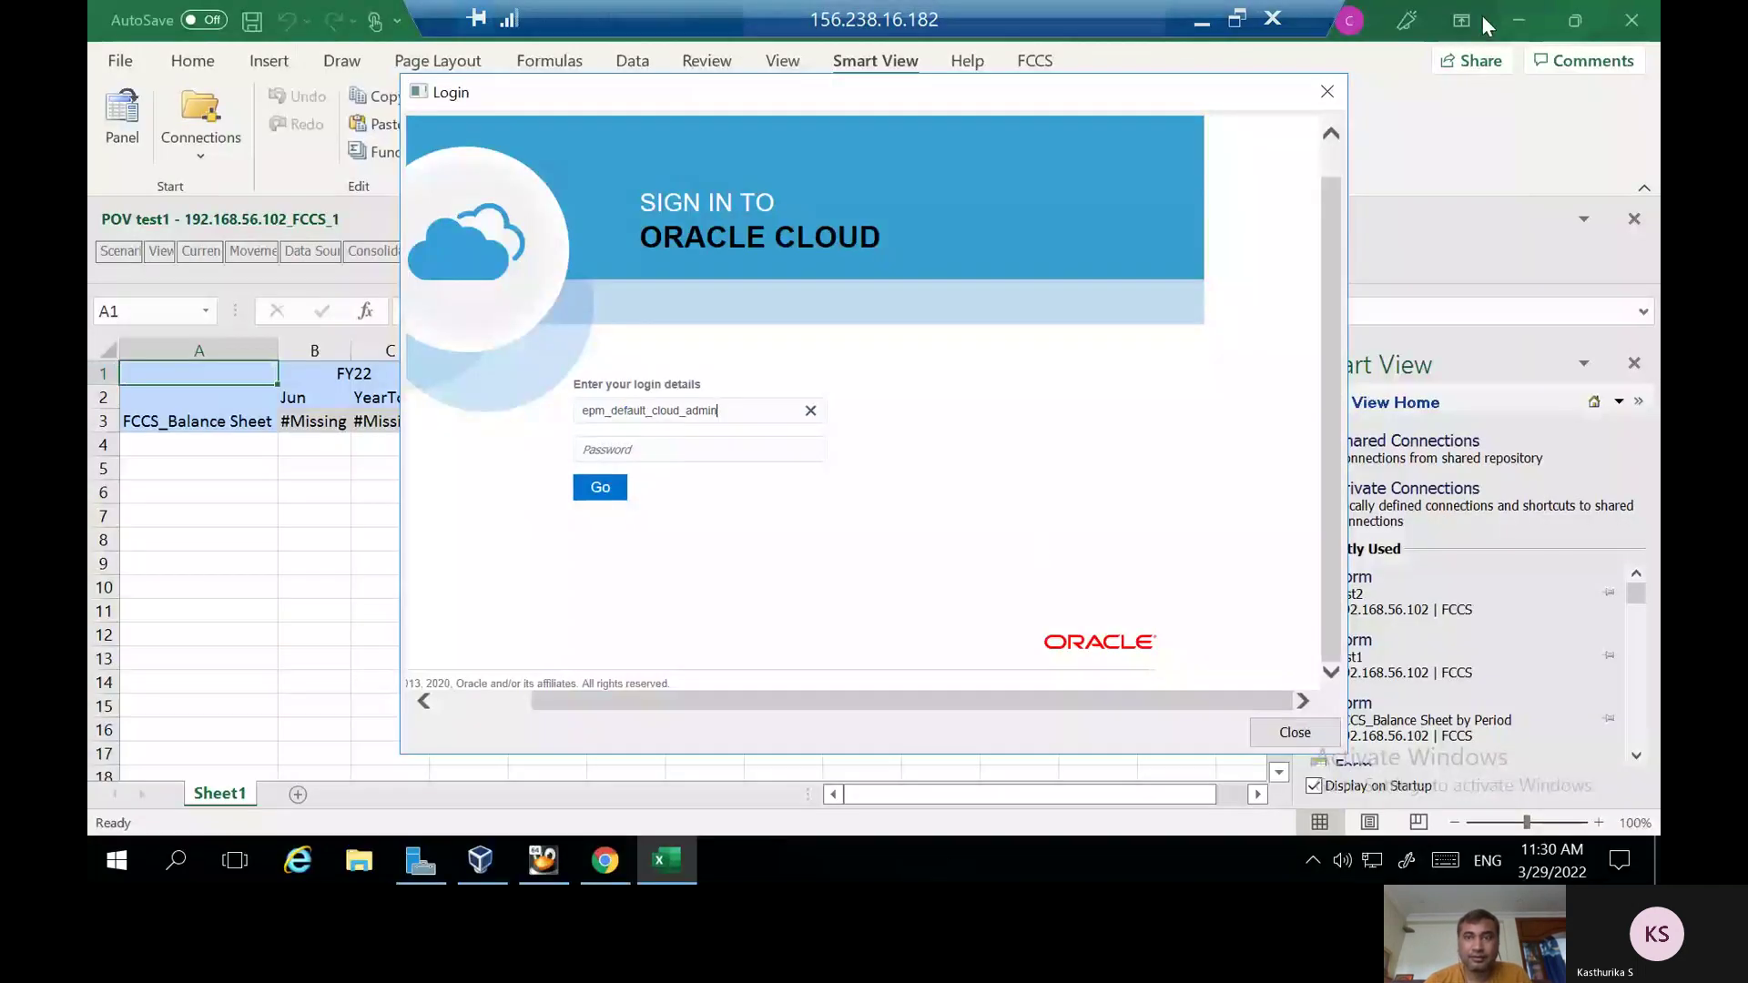
Copy the password from the work notes, close them, and sign in to Oracle Cloud with that password
{"action": "left_click", "coordinate": [1207, 24]}
{"action": "double_click", "coordinate": [388, 528]}
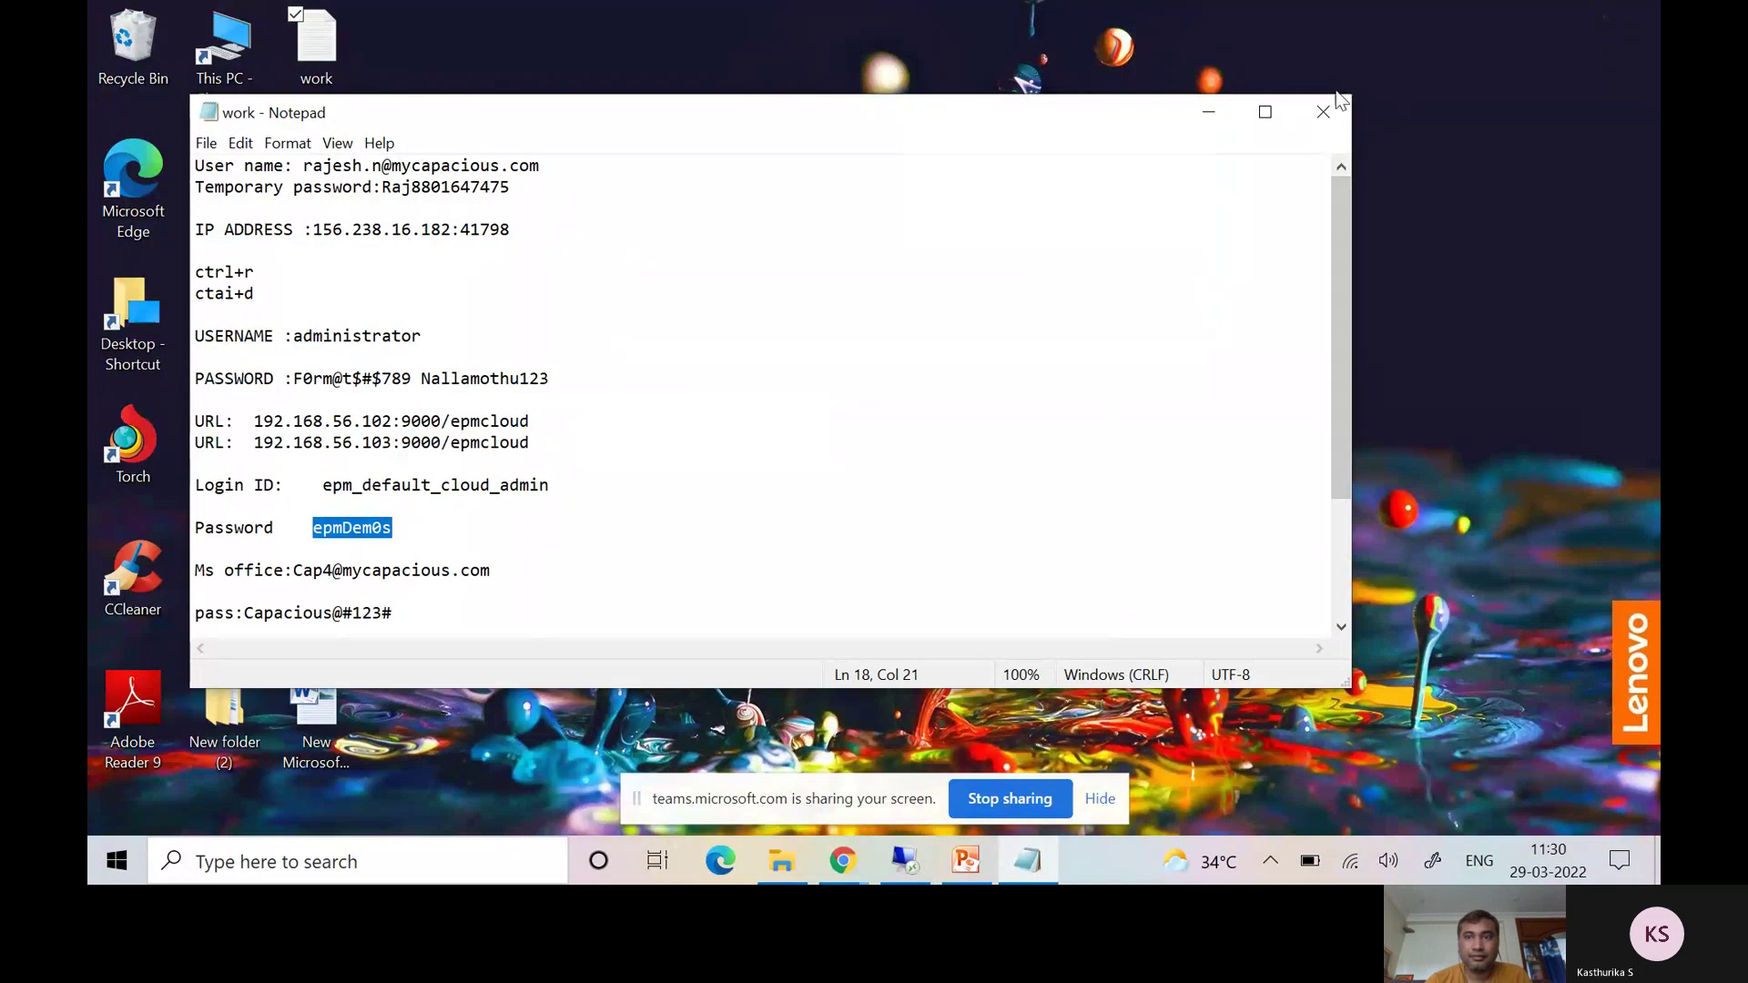
{"action": "left_click", "coordinate": [1328, 119]}
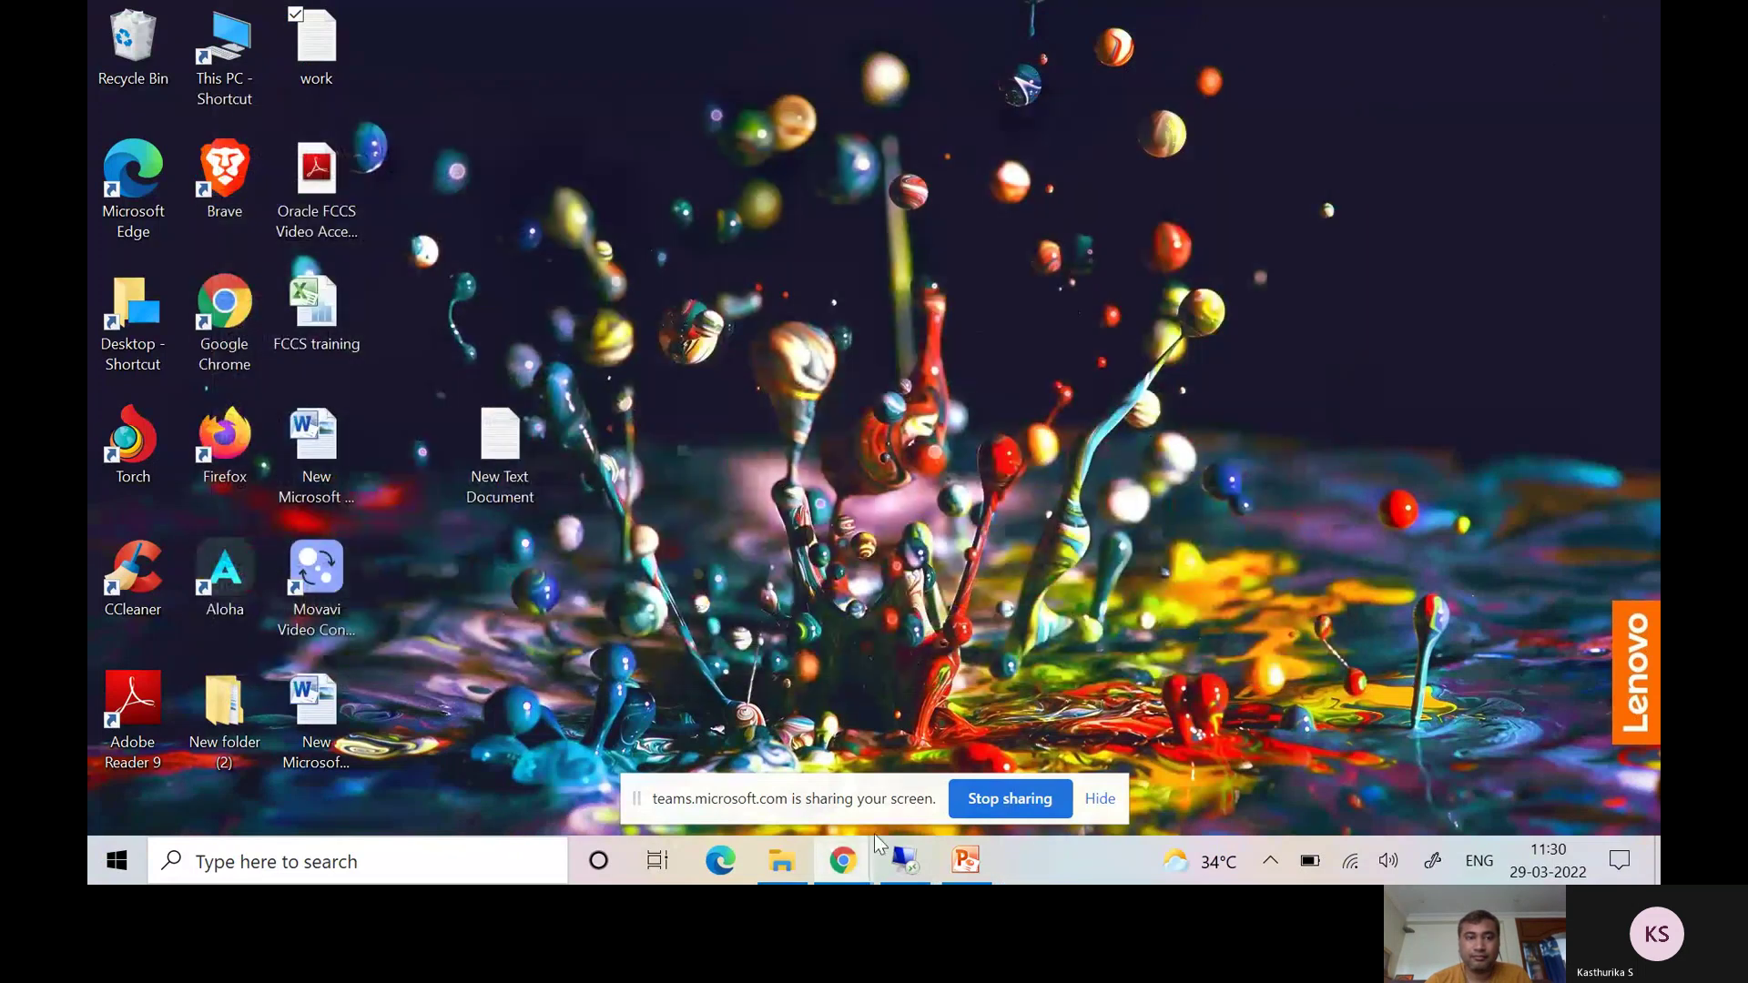
{"action": "left_click", "coordinate": [911, 858]}
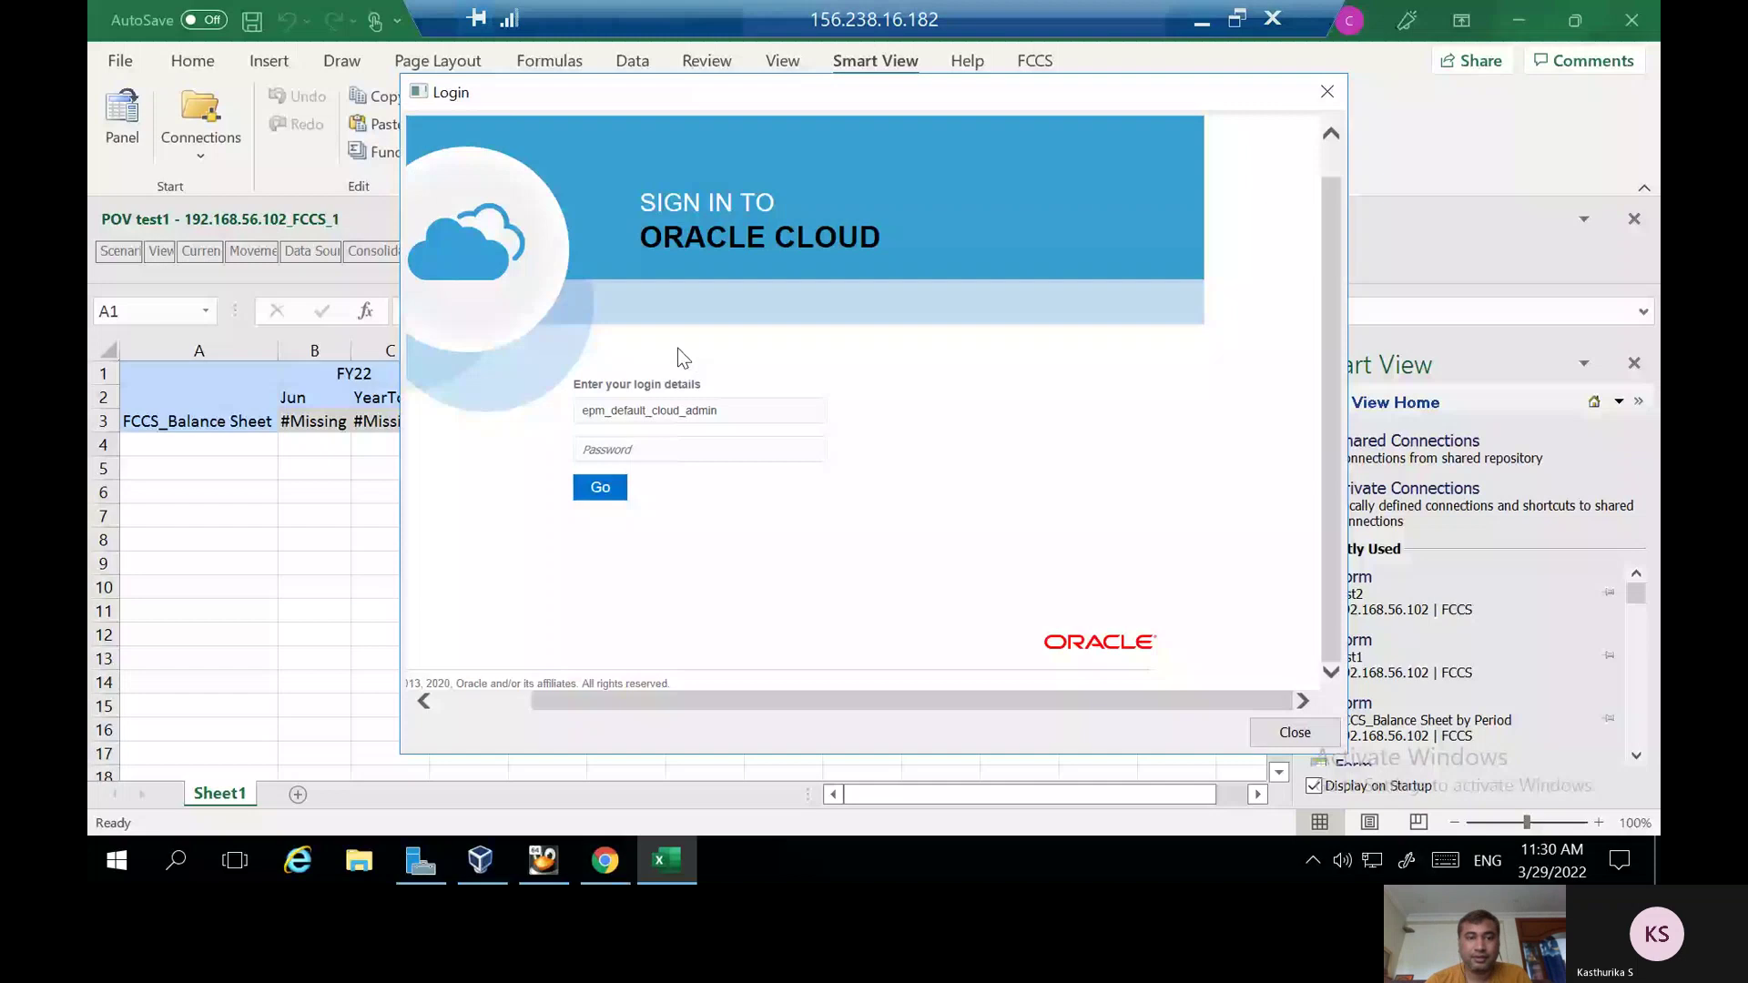
{"action": "left_click", "coordinate": [666, 411]}
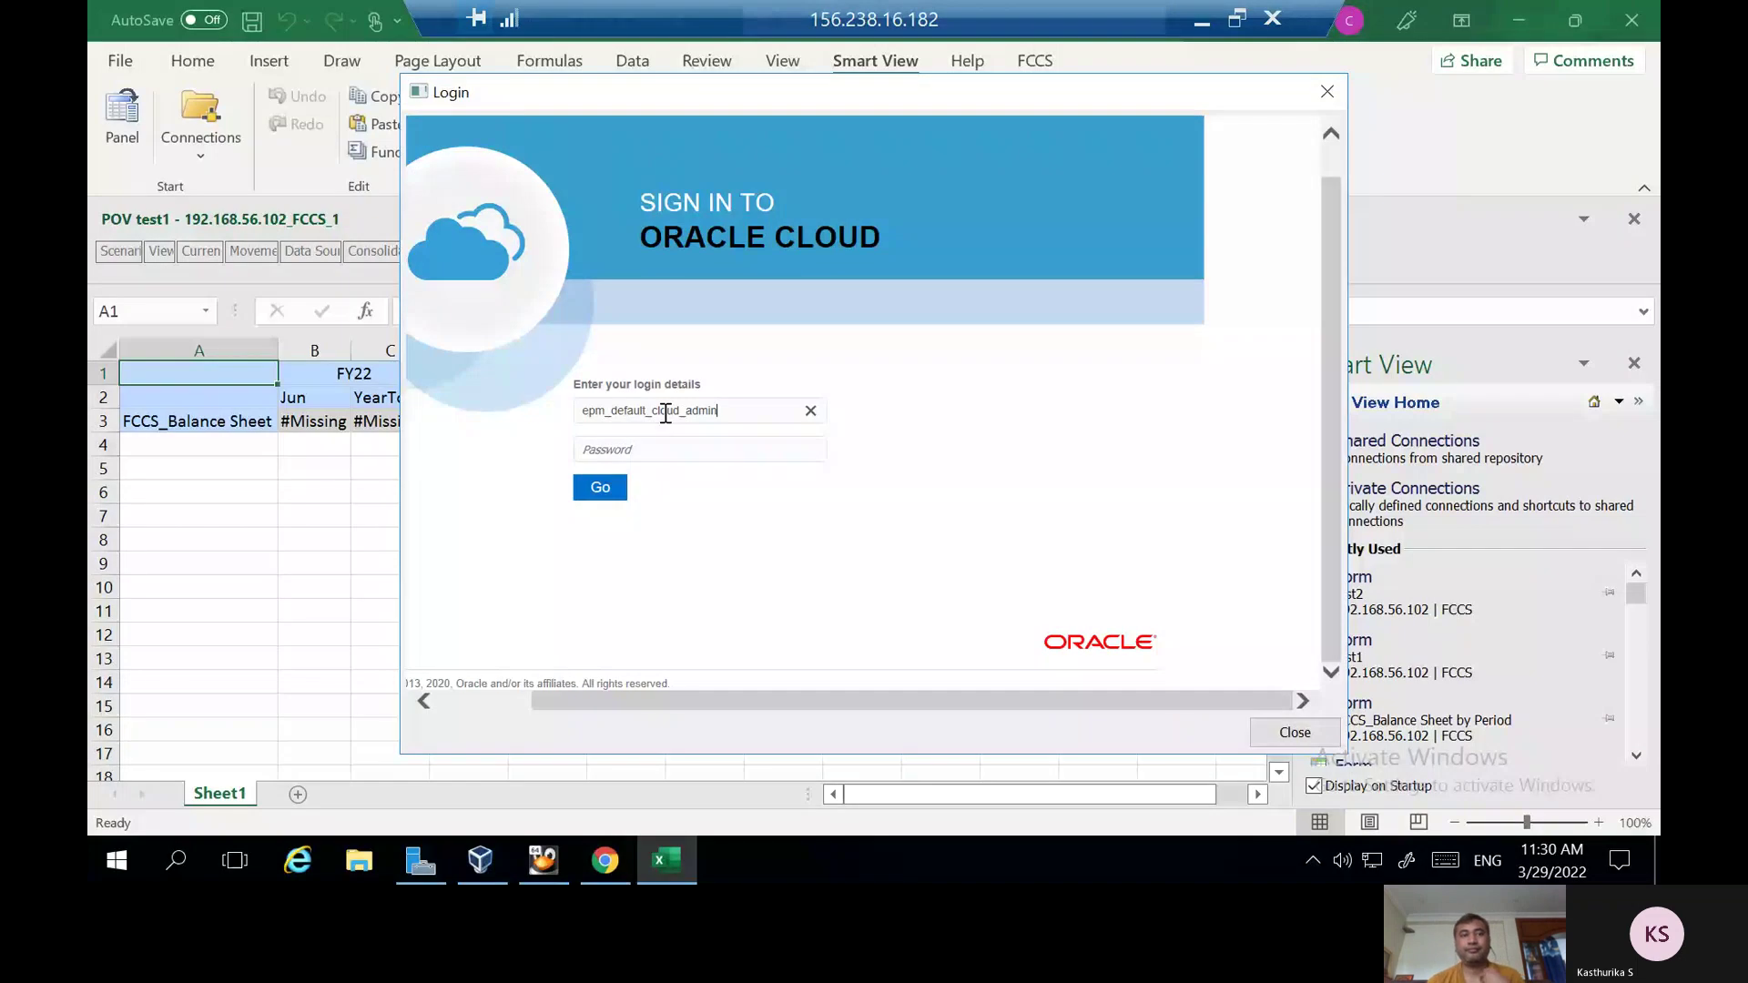
{"action": "key", "text": "Escape"}
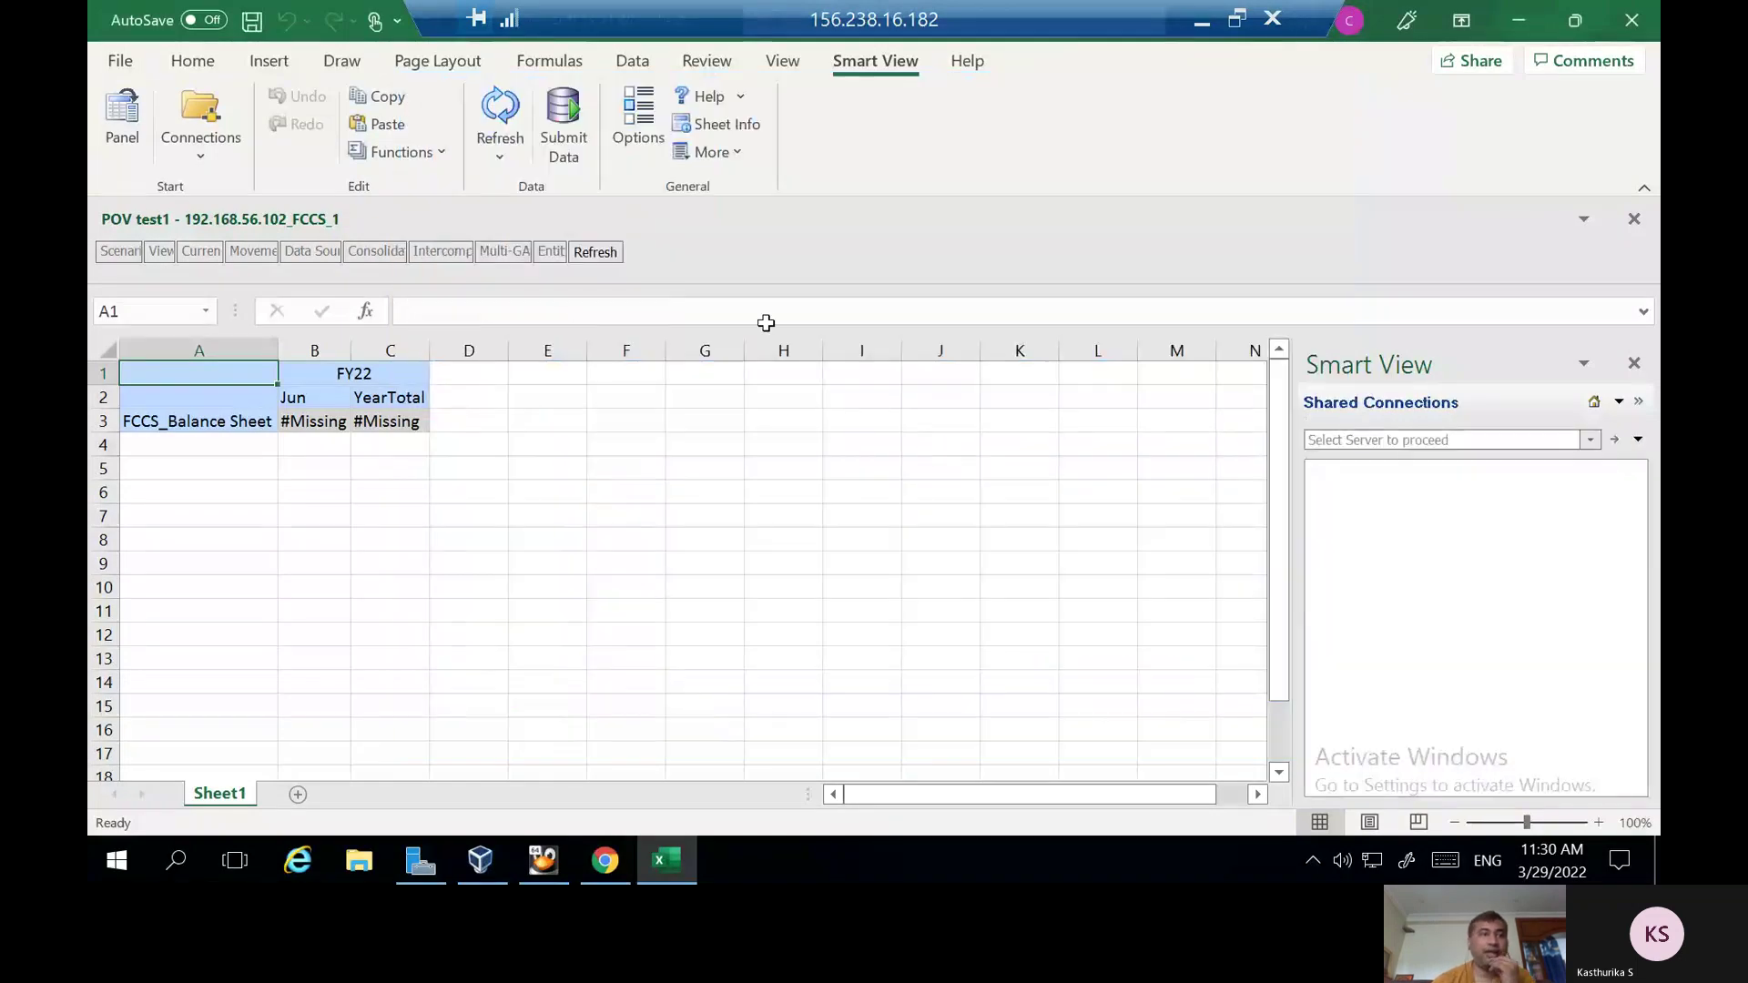
Refresh the test1 form in the sheet and select EPM Cloud as the shared connections server
{"action": "left_click", "coordinate": [500, 114]}
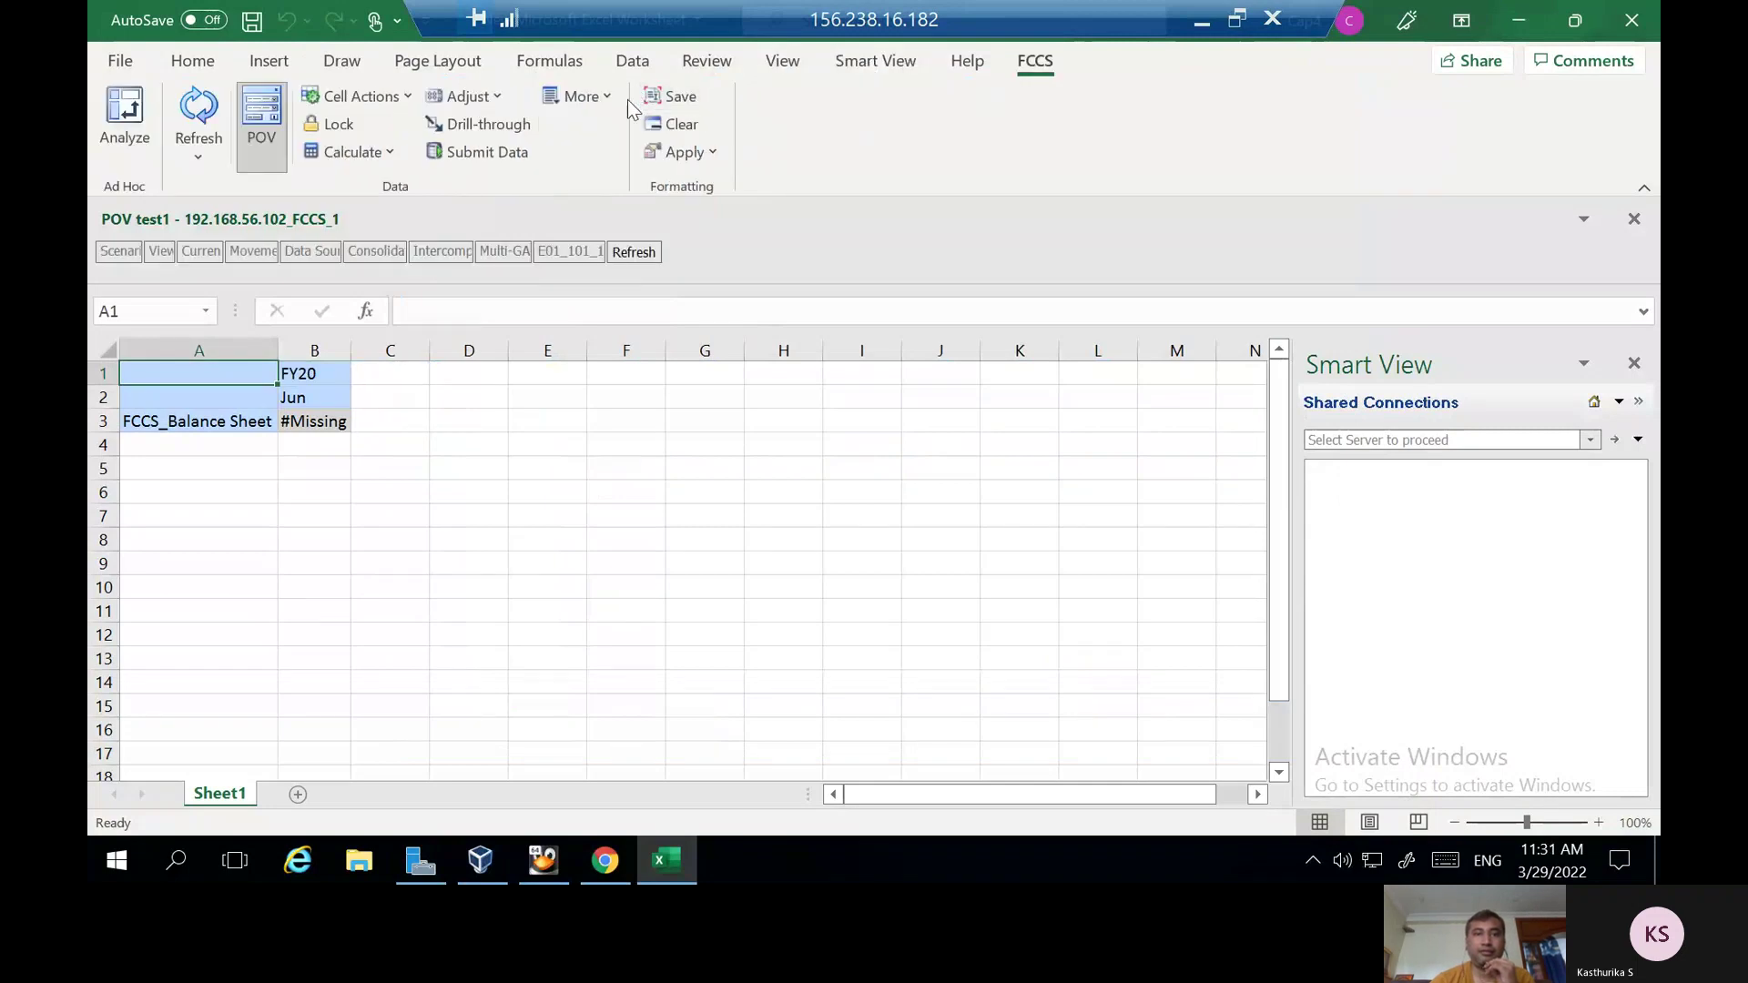
{"action": "left_click", "coordinate": [885, 63]}
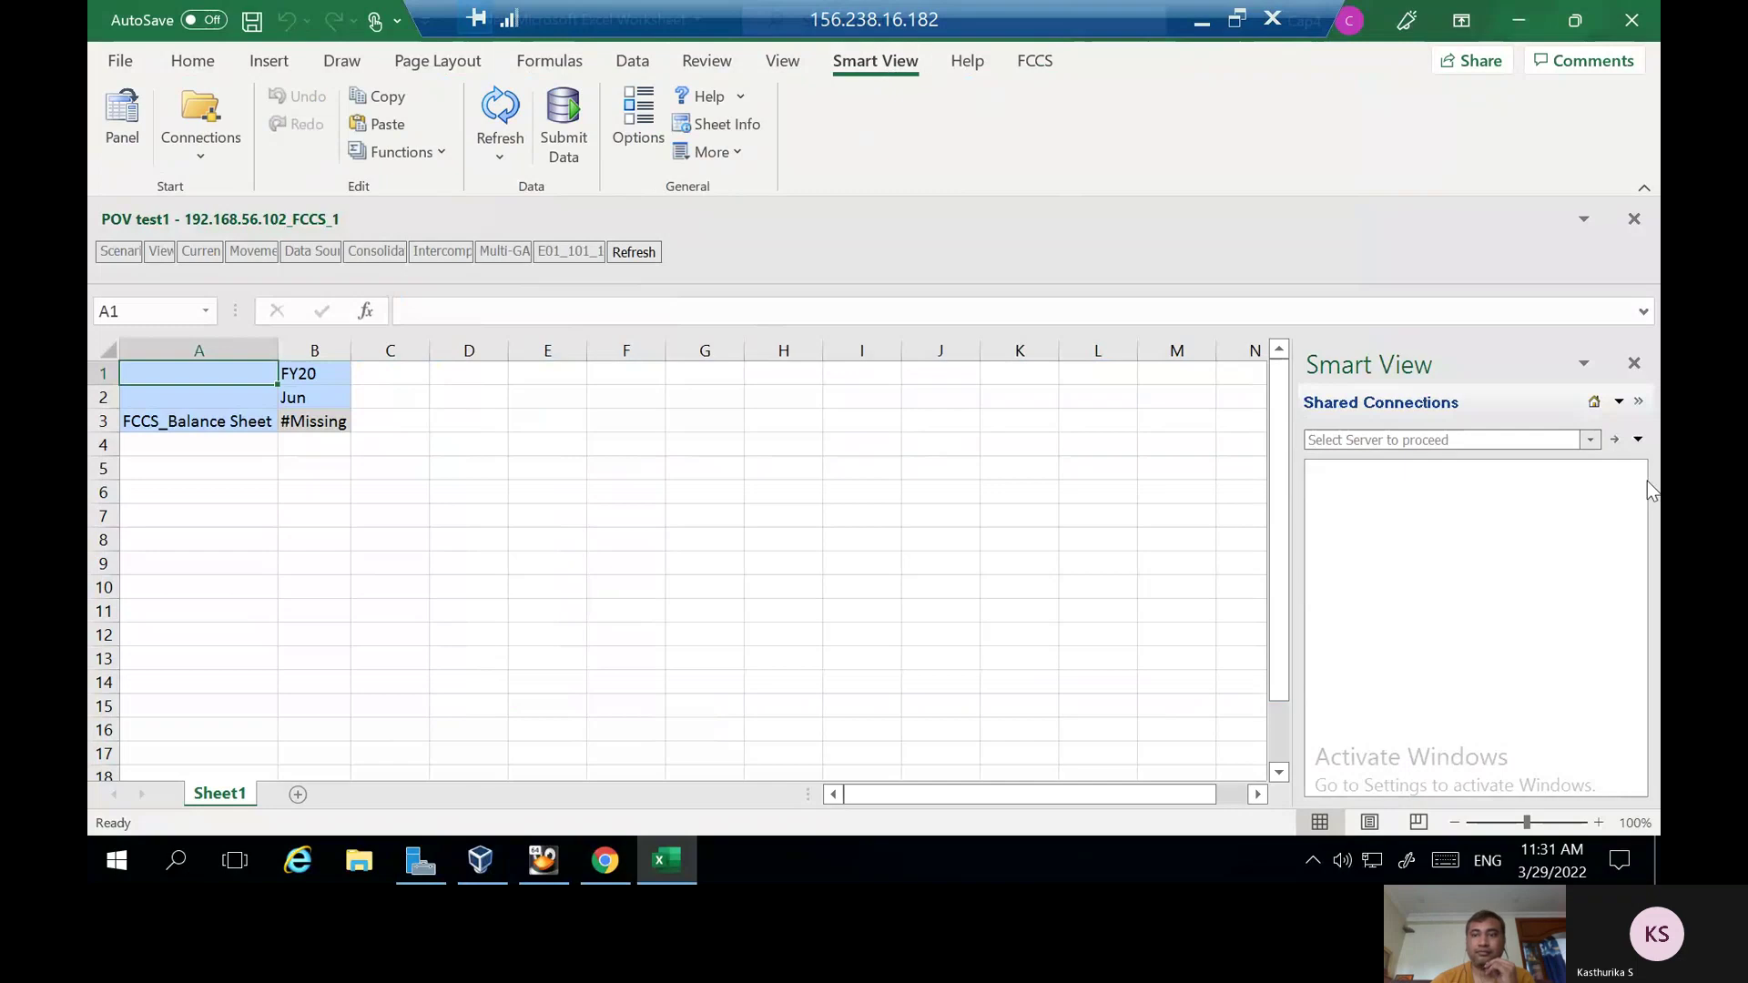
{"action": "left_click", "coordinate": [1591, 440]}
{"action": "left_click", "coordinate": [1450, 471]}
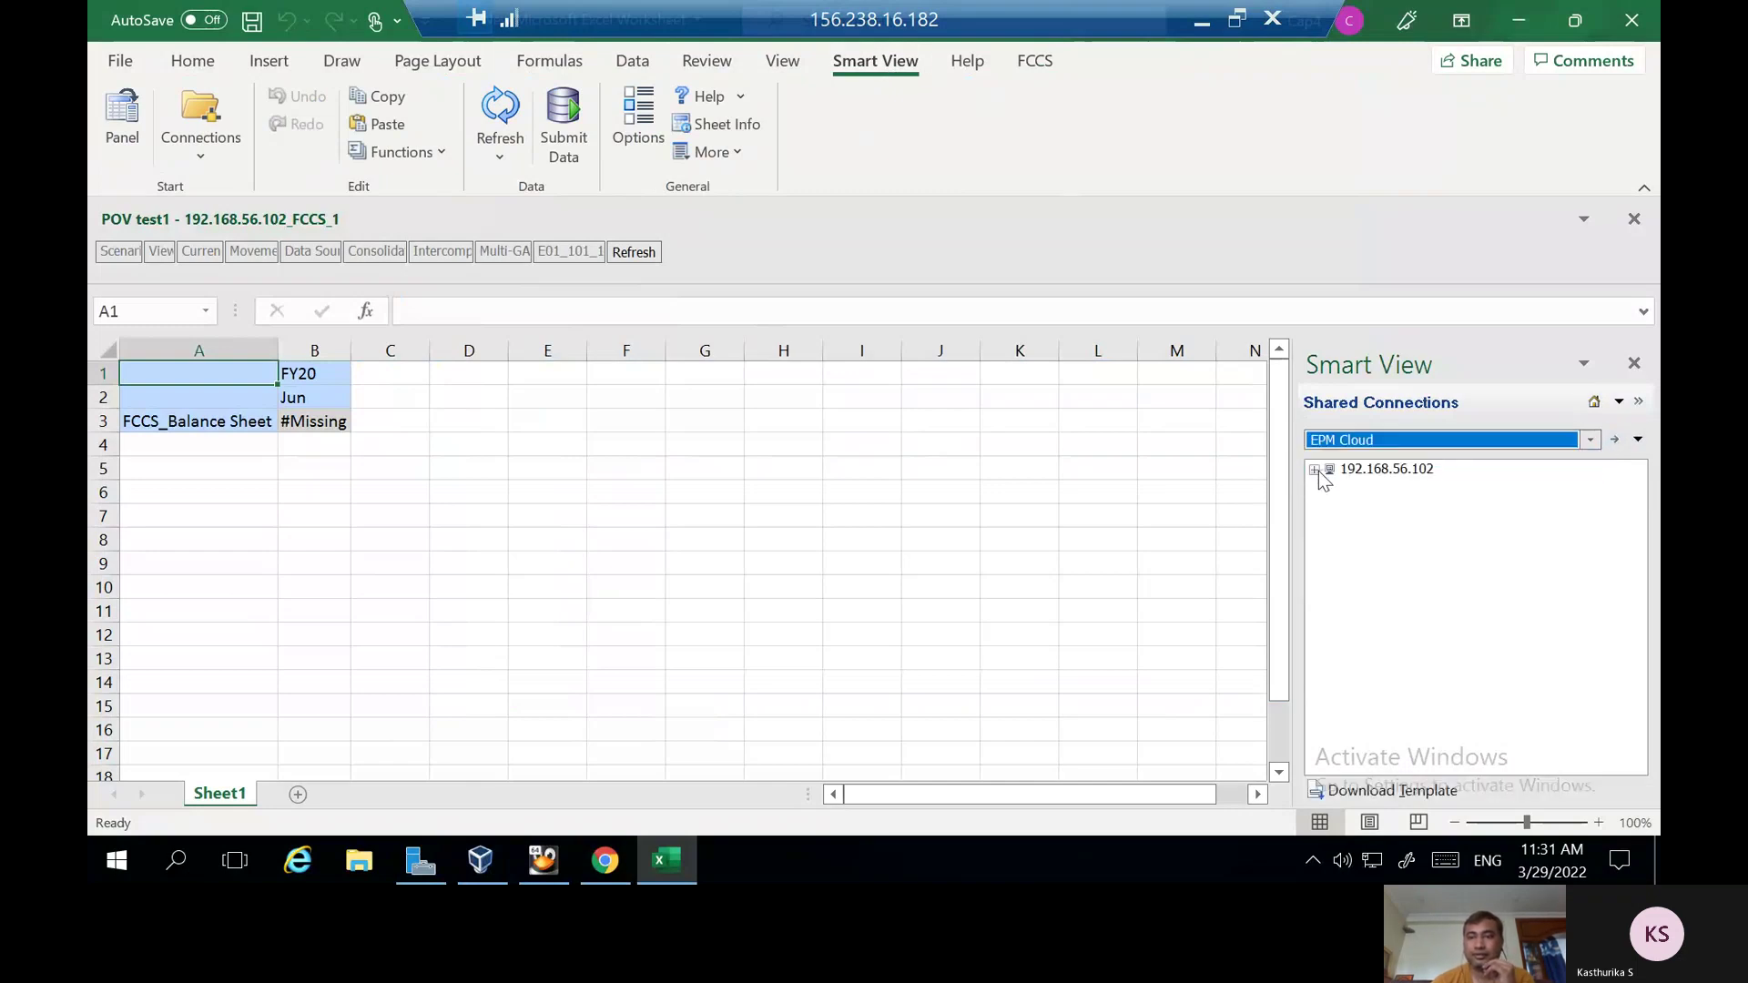
Turn off Suppress Missing Blocks in the Smart View data options and apply the settings
{"action": "left_click", "coordinate": [637, 116]}
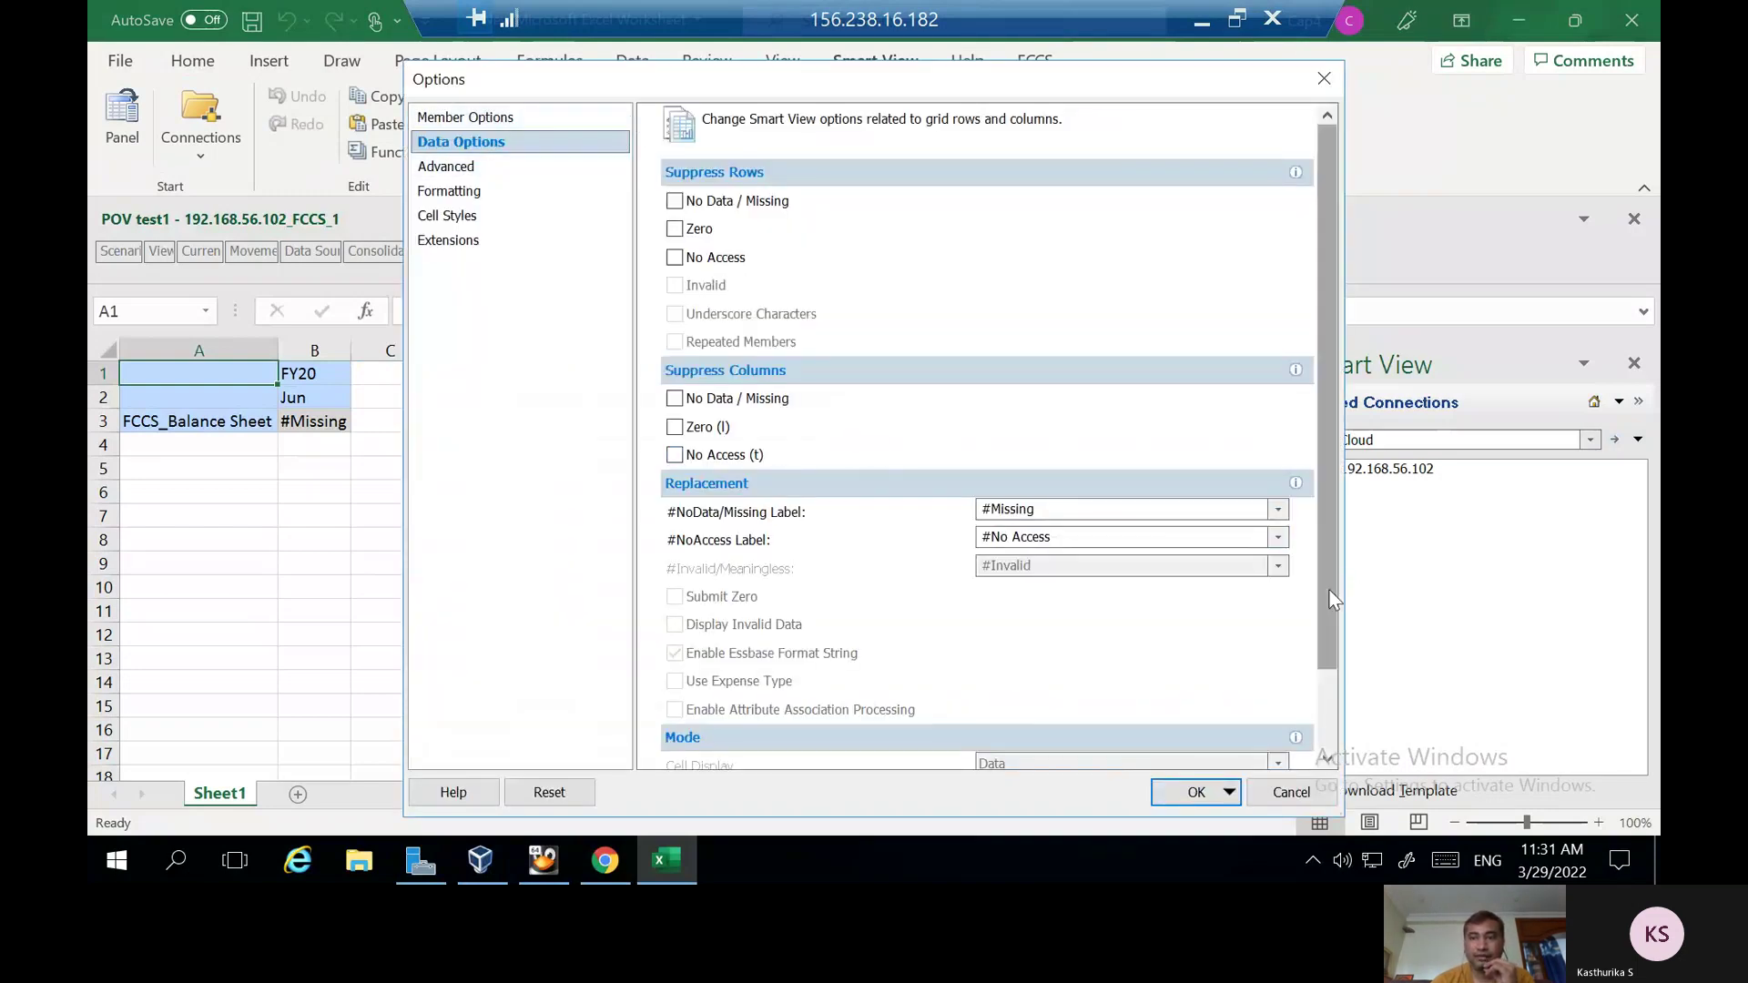
{"action": "scroll", "coordinate": [1324, 642], "scroll_direction": "down", "scroll_amount": 2}
{"action": "left_click", "coordinate": [675, 727]}
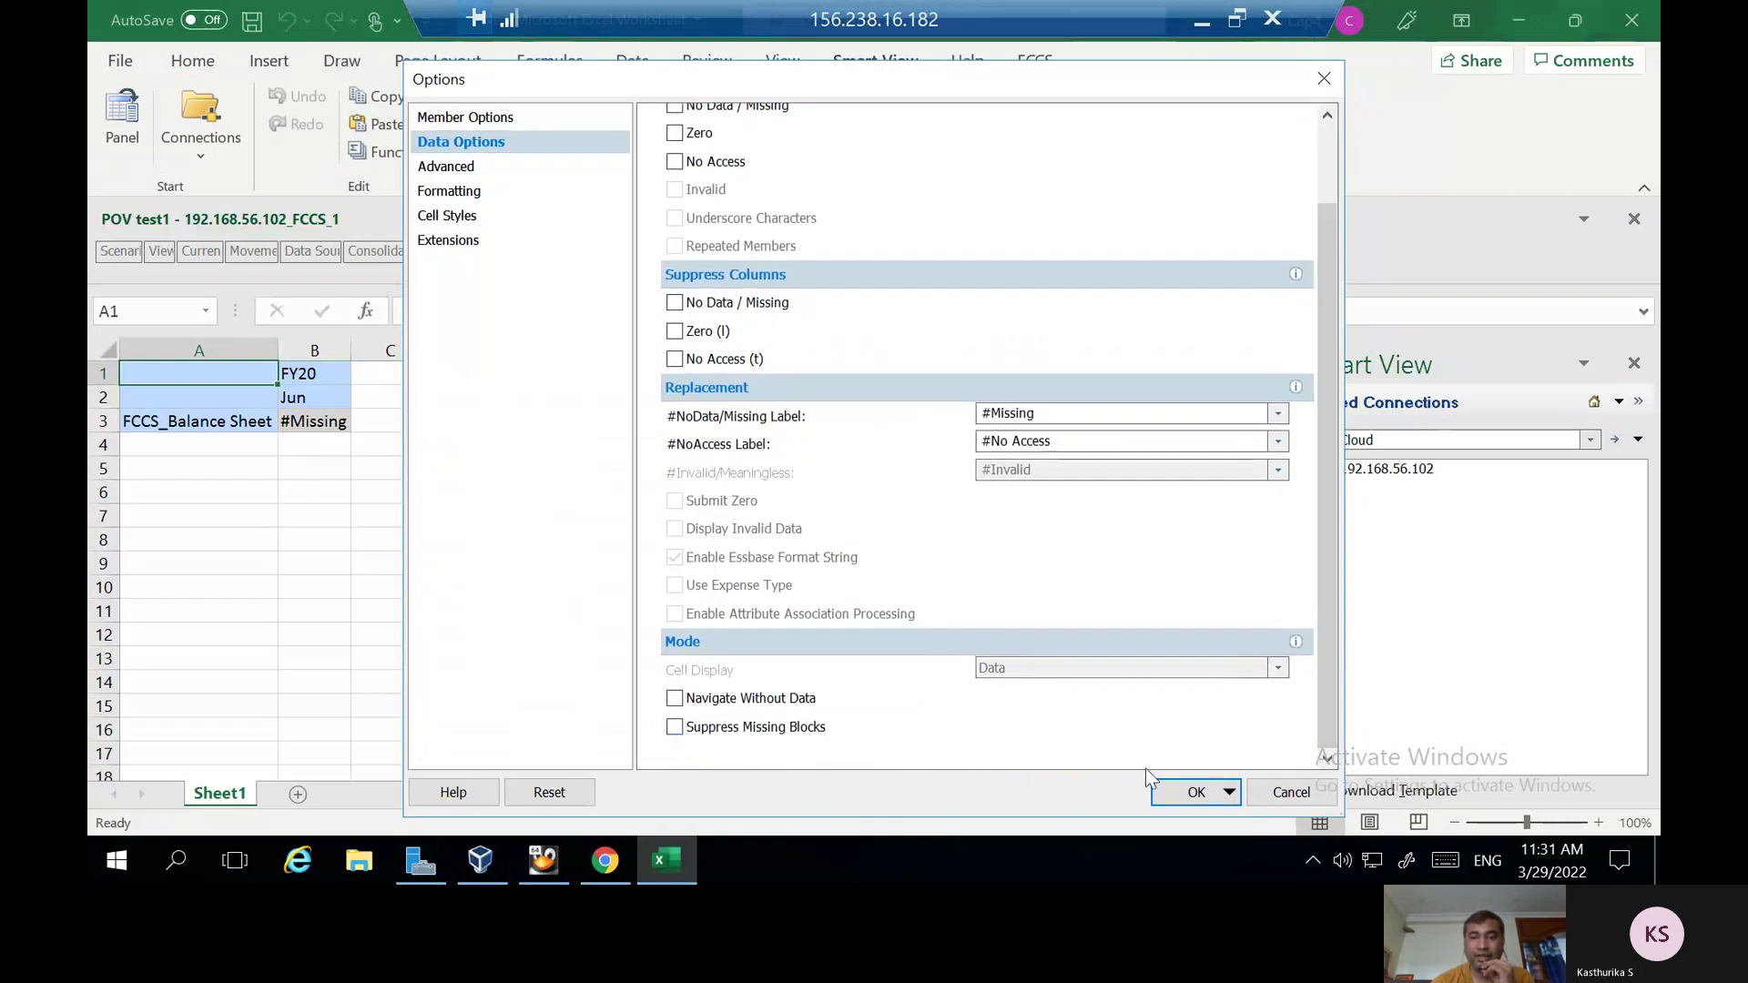
{"action": "left_click", "coordinate": [1195, 790]}
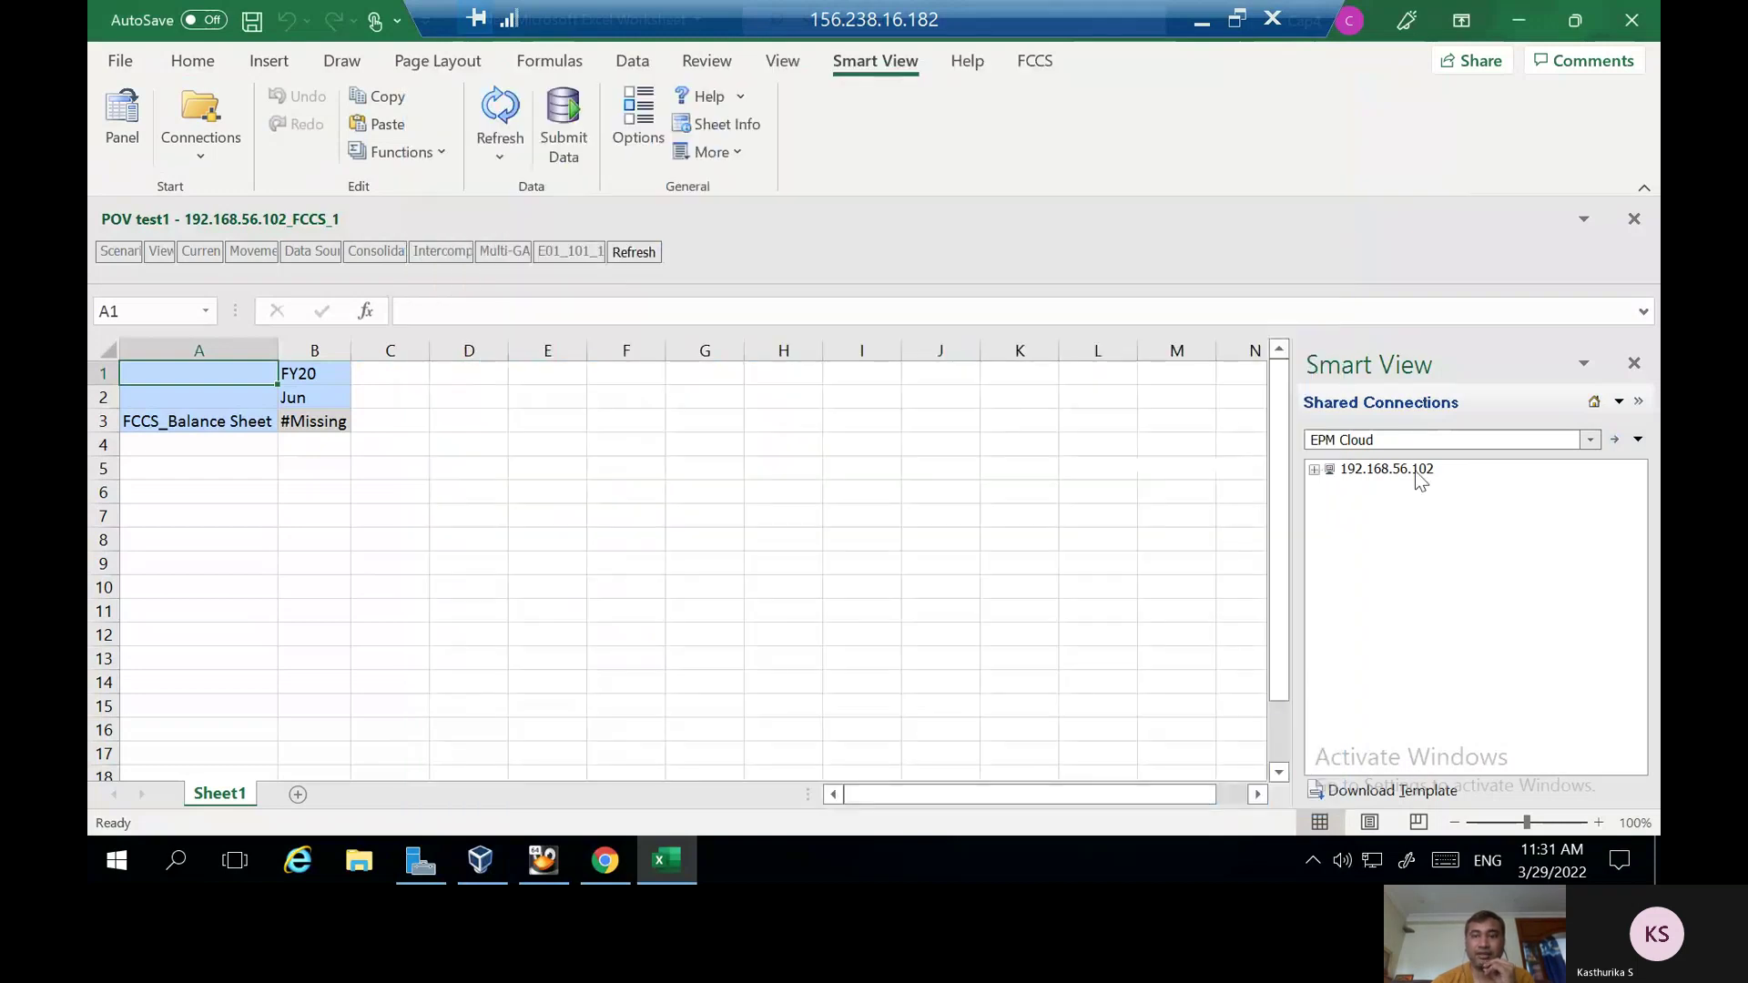
Open the test2 form from the test folder in the FCCS Library on the 192.168.56.102 connection
{"action": "left_click", "coordinate": [1319, 474]}
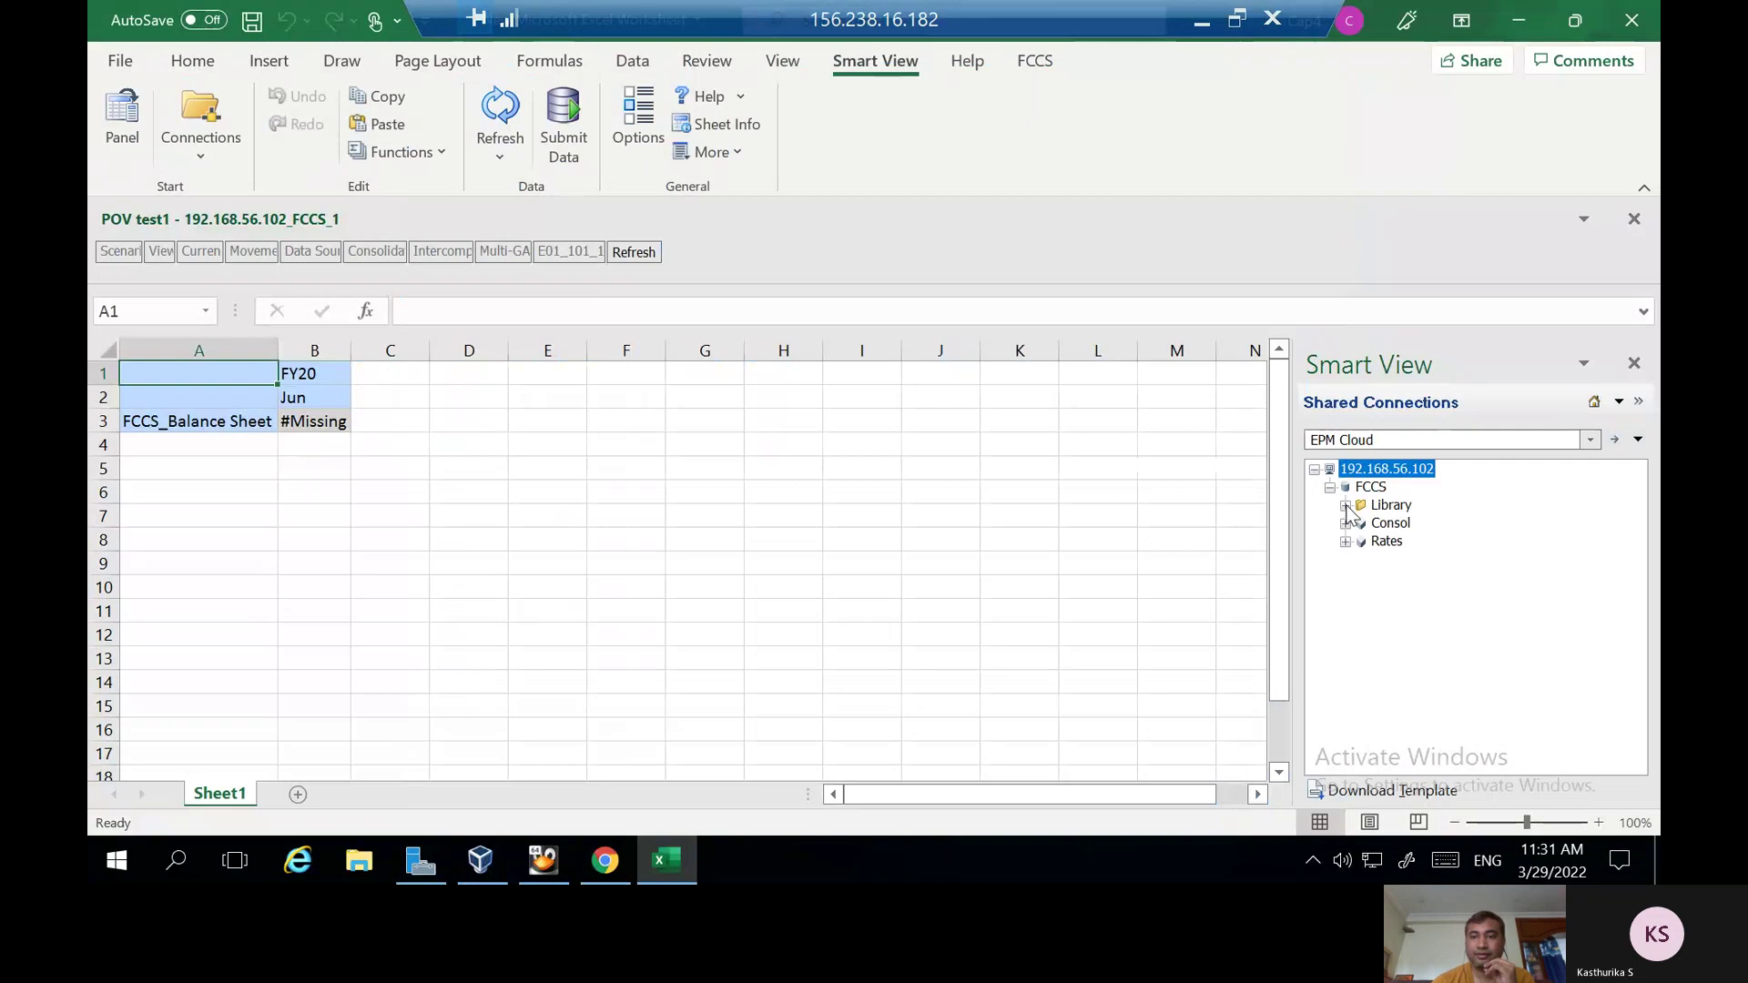
{"action": "left_click", "coordinate": [1346, 505]}
{"action": "left_click", "coordinate": [1362, 578]}
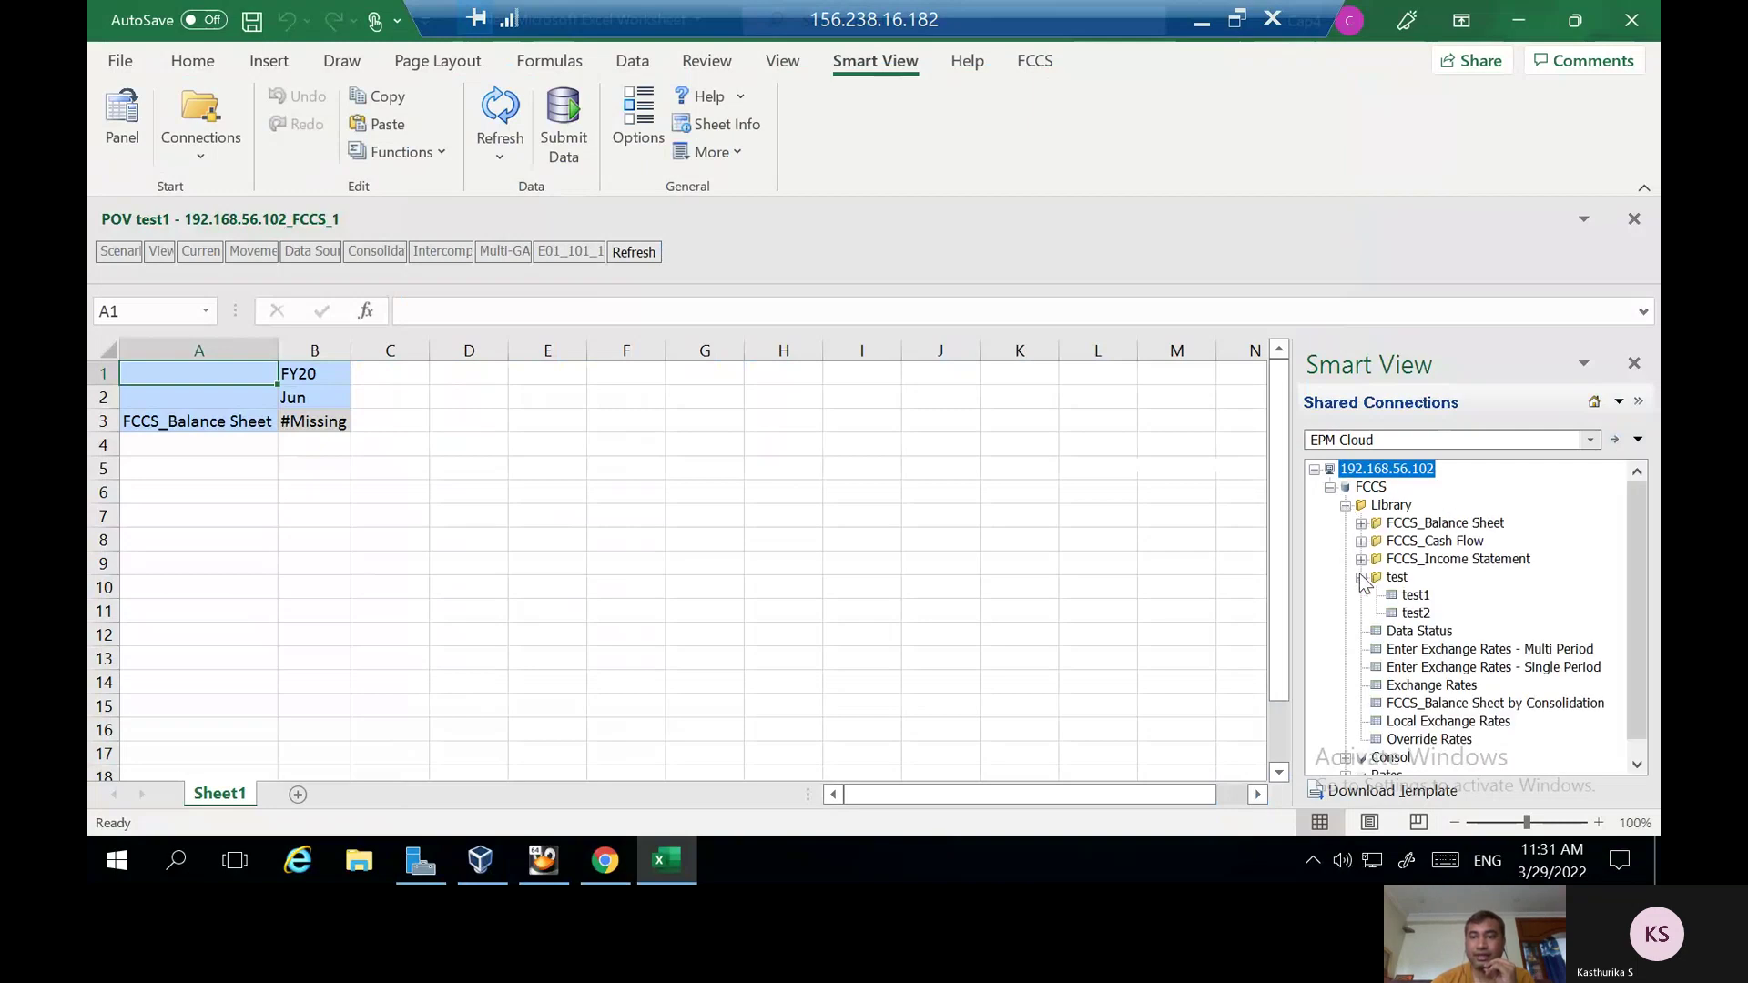
{"action": "left_click", "coordinate": [1419, 614]}
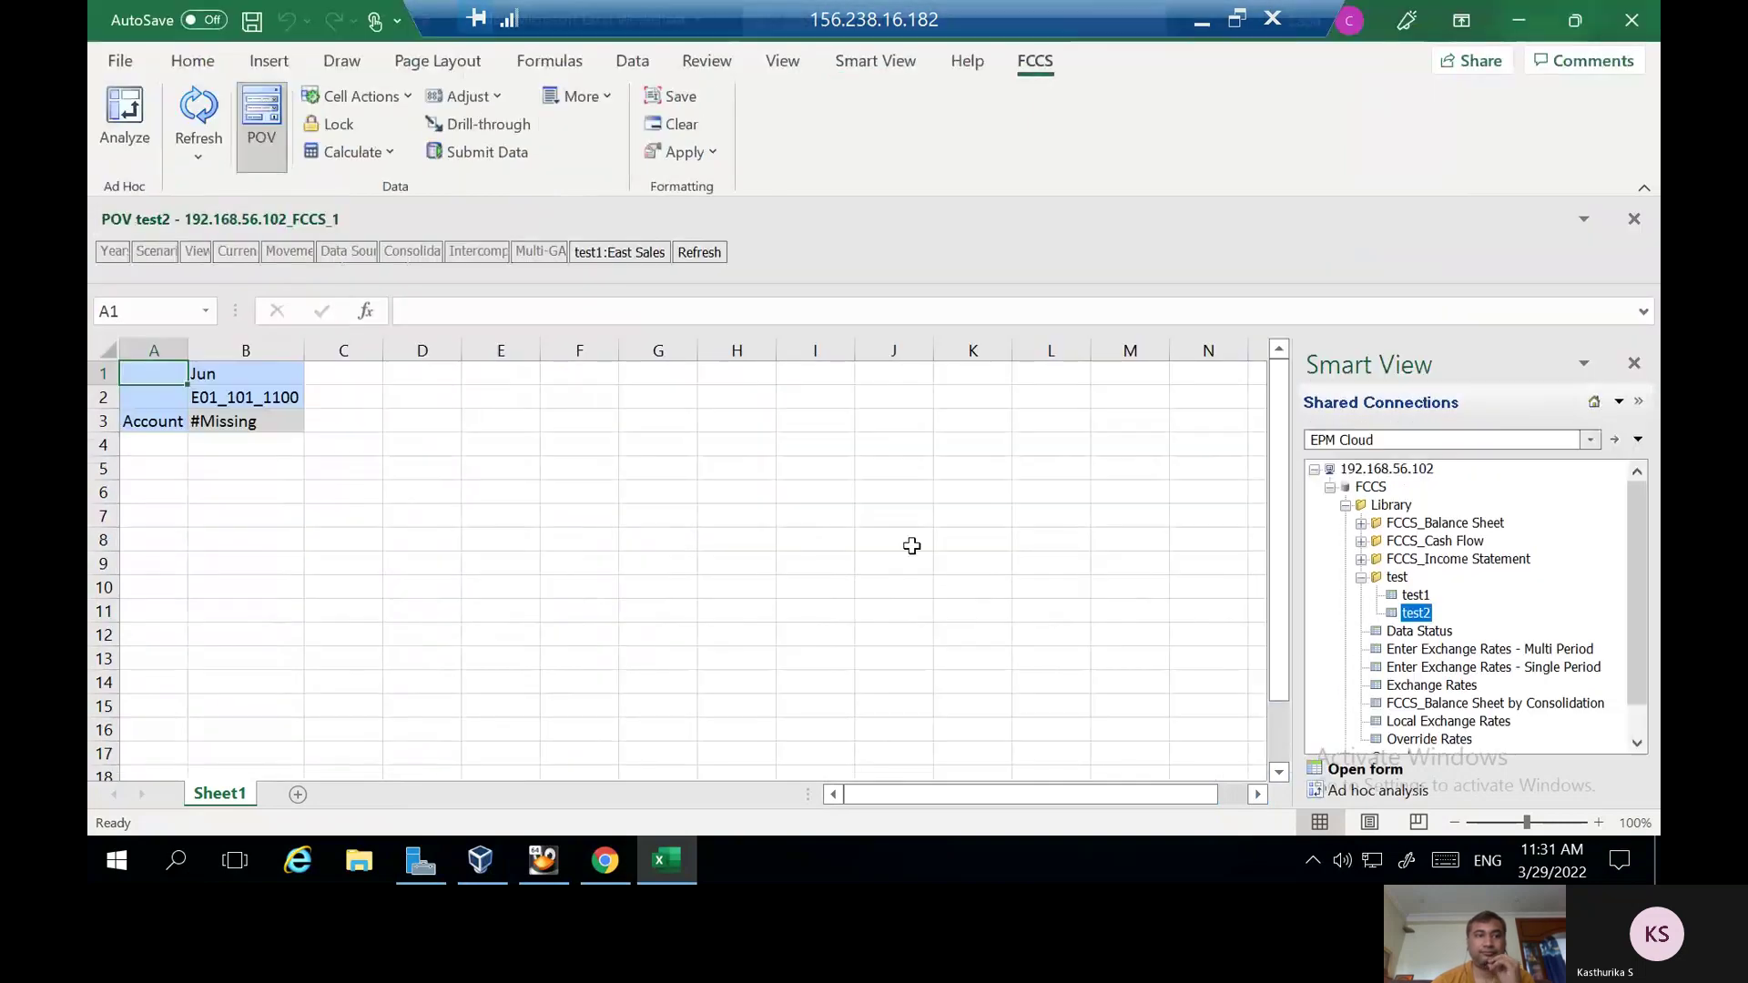
Switch to EPM Cloud in Chrome and open the test2 form from the test folder for editing
{"action": "left_click", "coordinate": [608, 871]}
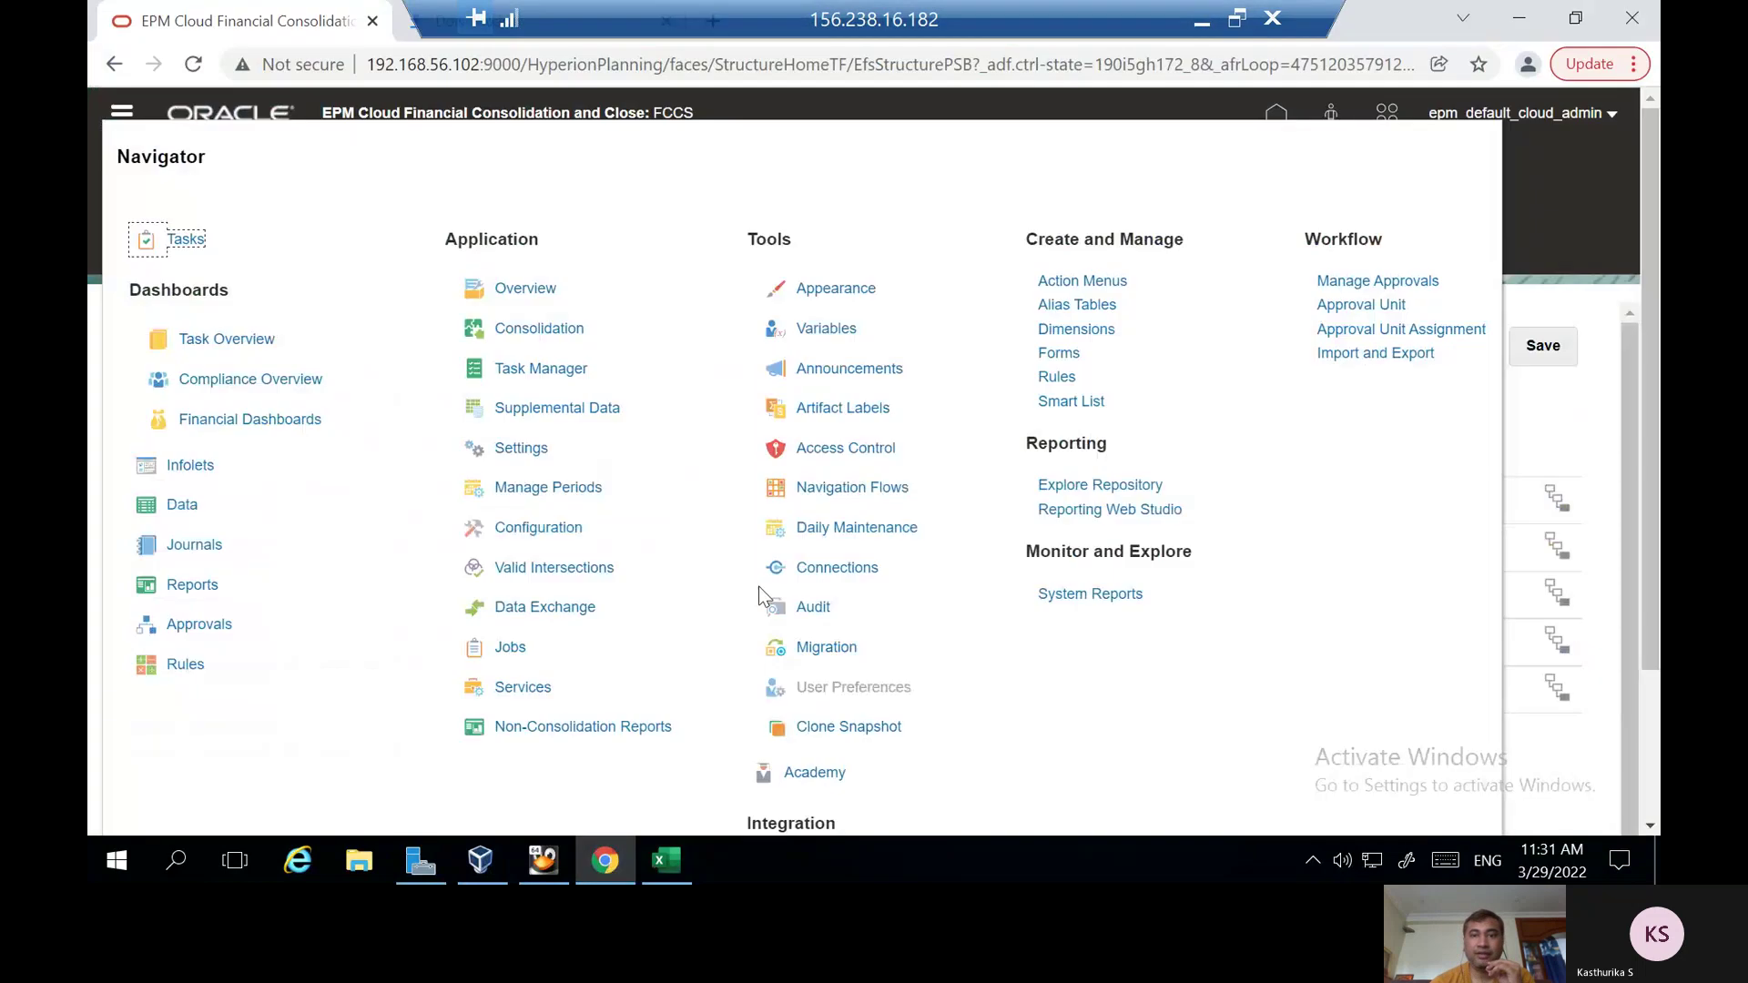
{"action": "left_click", "coordinate": [1056, 352]}
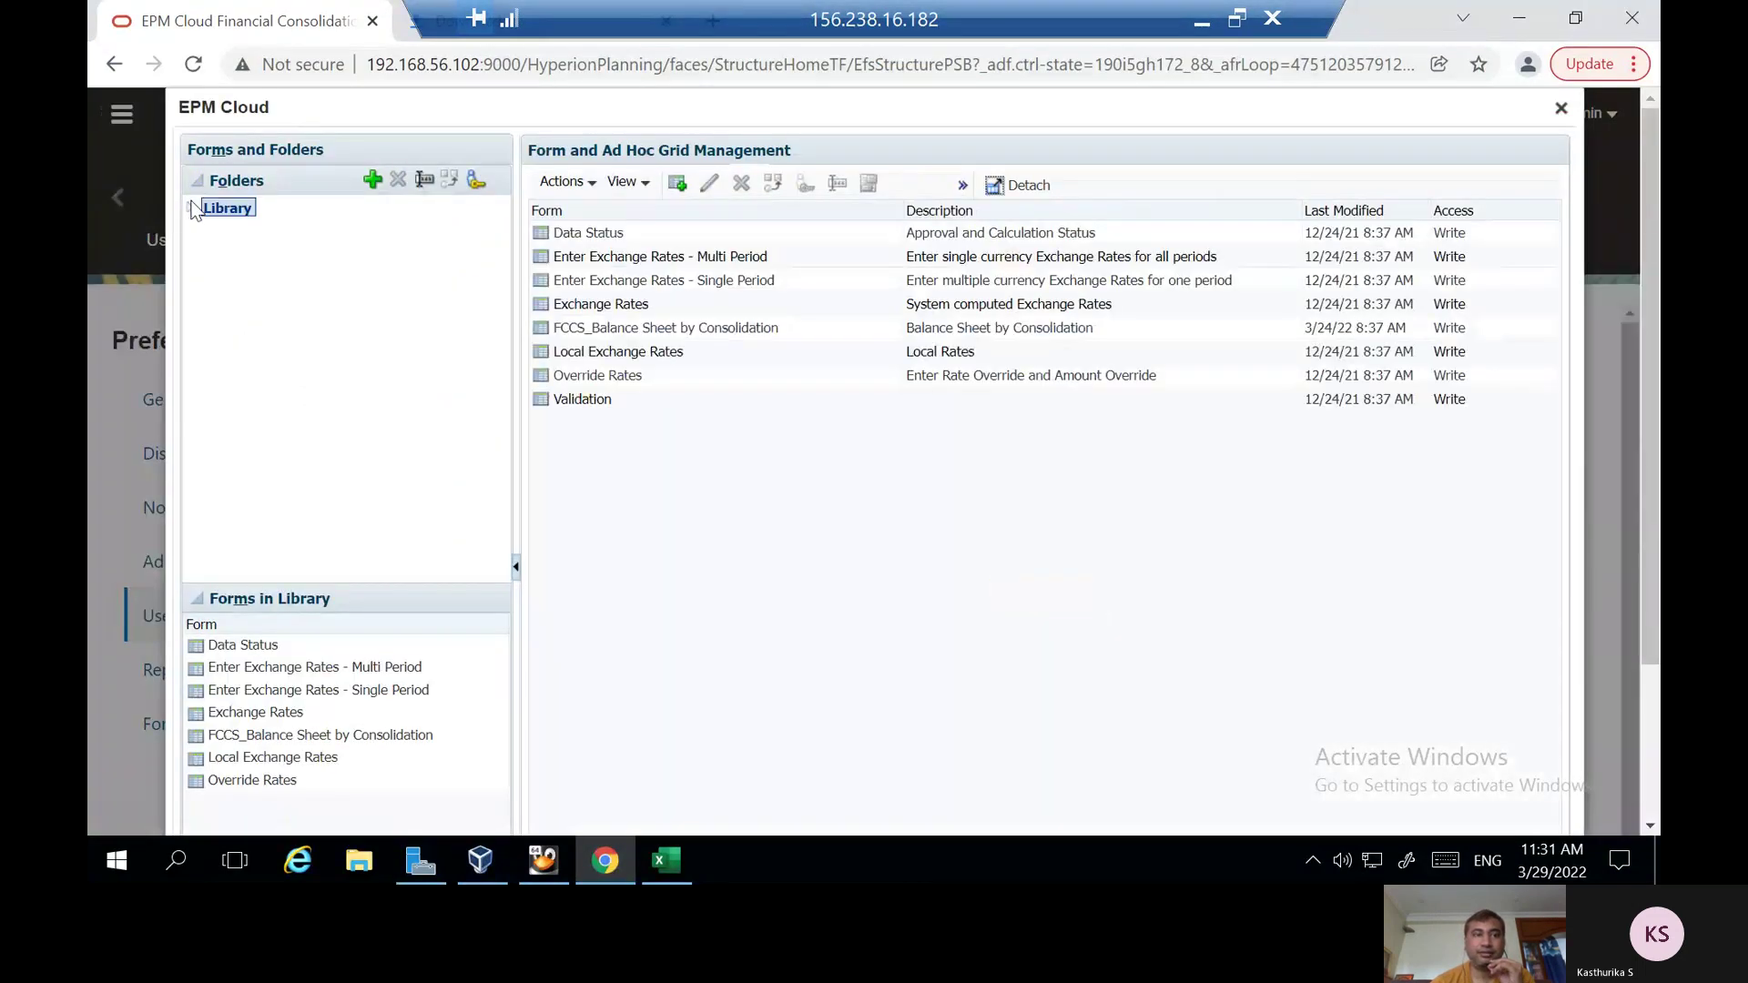
{"action": "left_click", "coordinate": [194, 209]}
{"action": "left_click", "coordinate": [231, 288]}
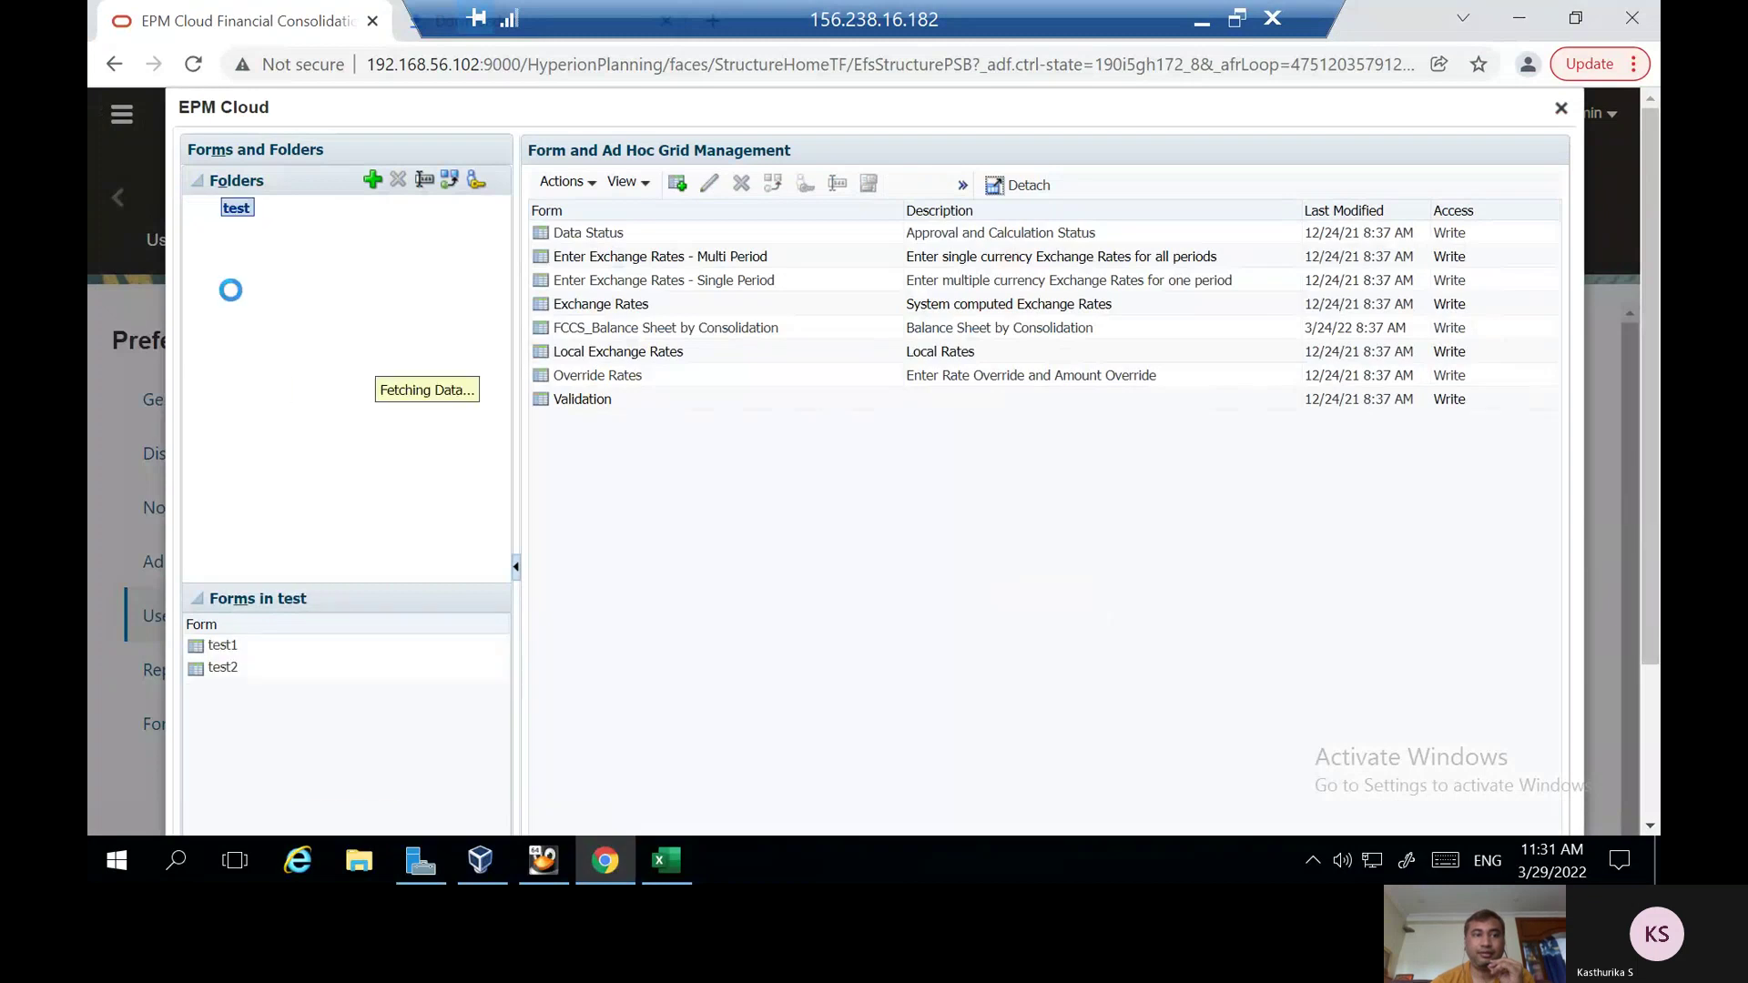
{"action": "left_click", "coordinate": [566, 258]}
{"action": "left_click", "coordinate": [711, 184]}
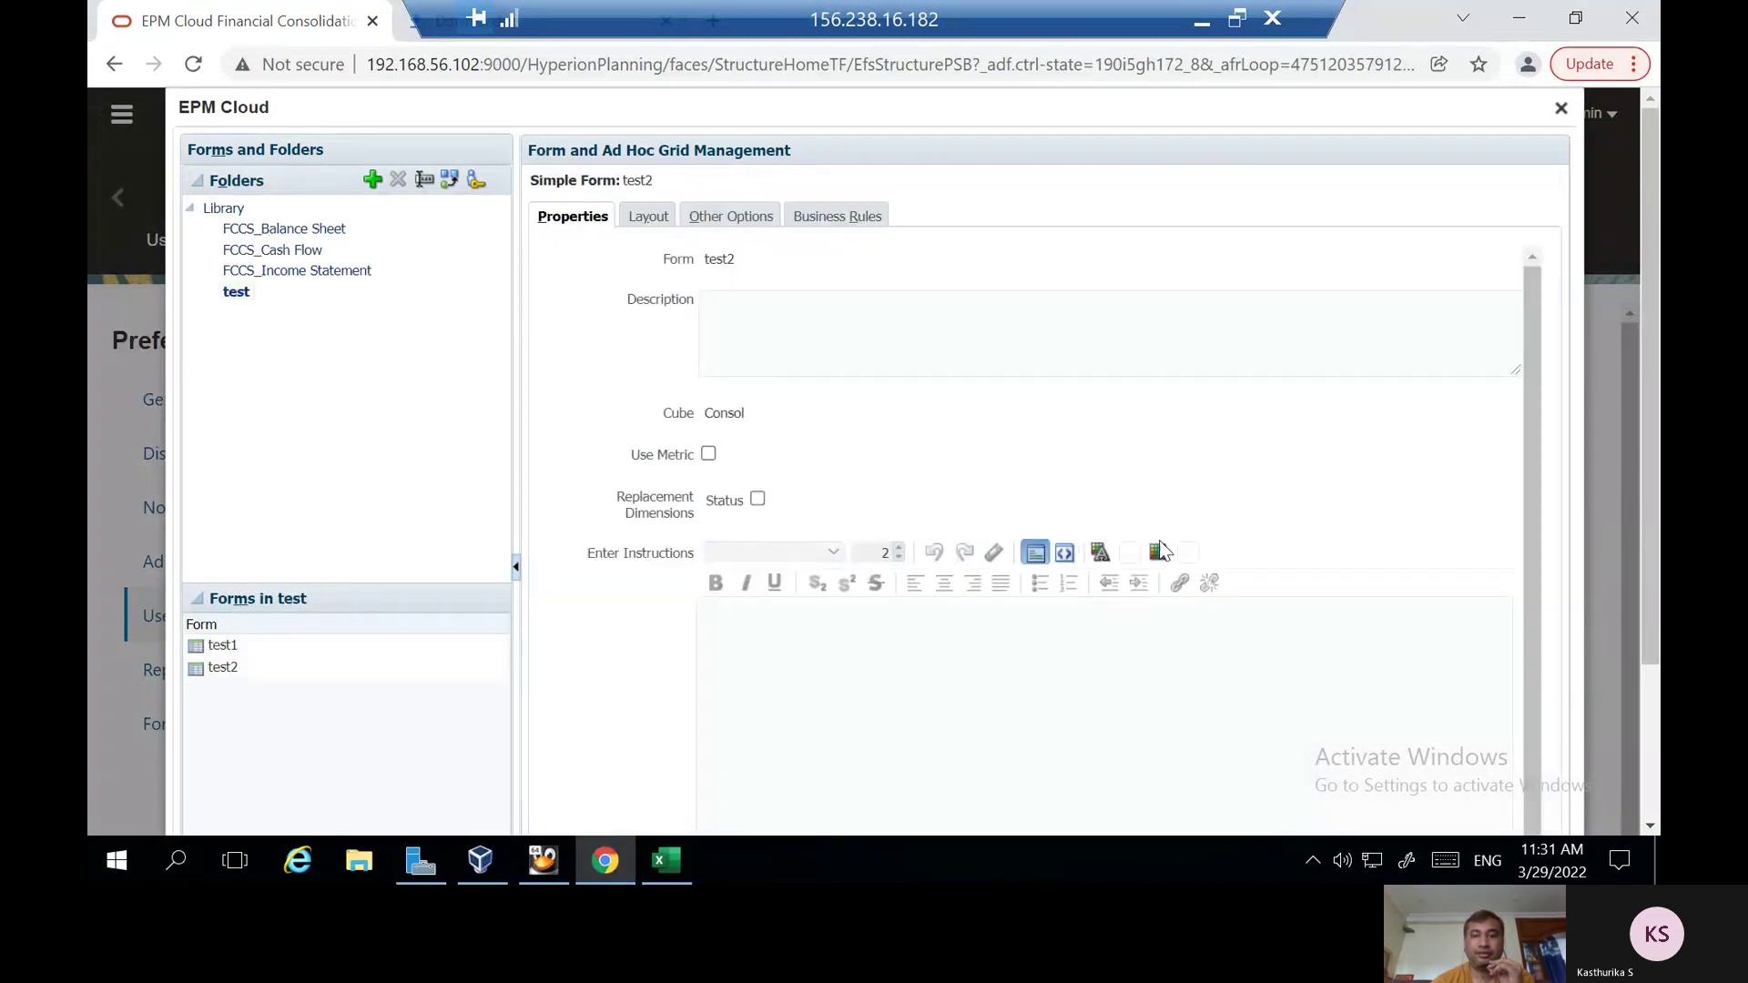
Preview the test2 form and open the member selector for its entity user variable
{"action": "scroll", "coordinate": [1475, 663], "scroll_direction": "down", "scroll_amount": 1}
{"action": "scroll", "coordinate": [1467, 660], "scroll_direction": "down", "scroll_amount": 3}
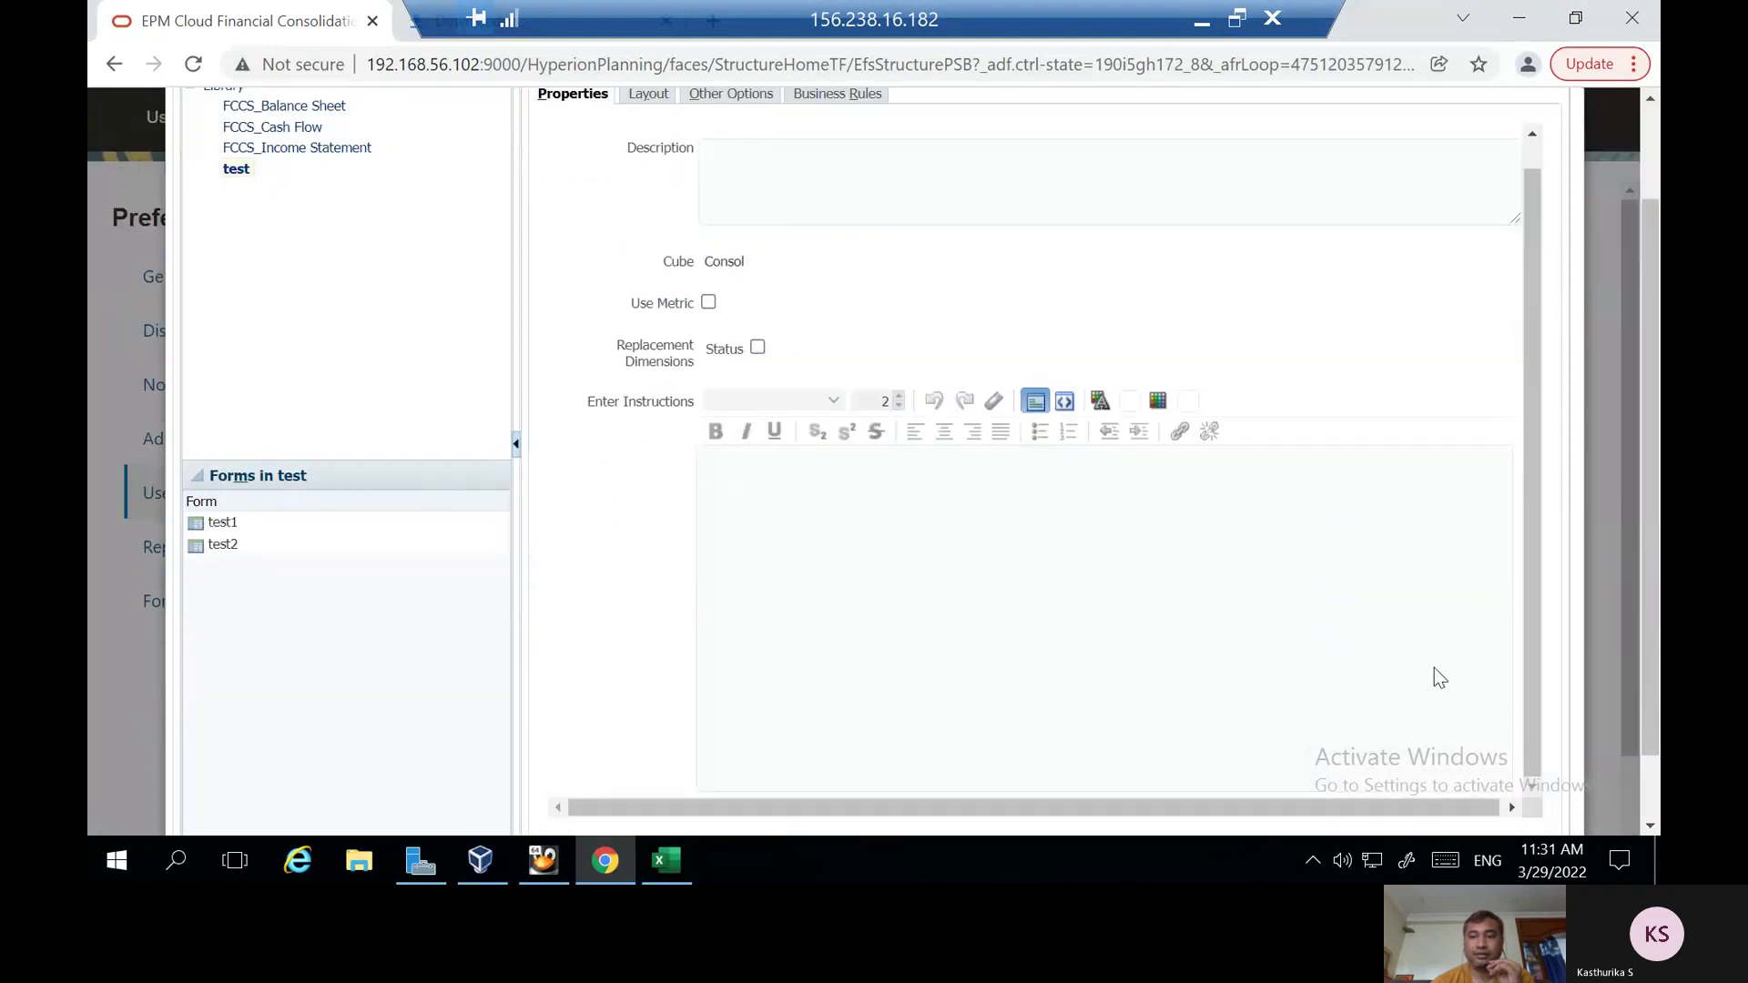
{"action": "left_click", "coordinate": [1525, 780]}
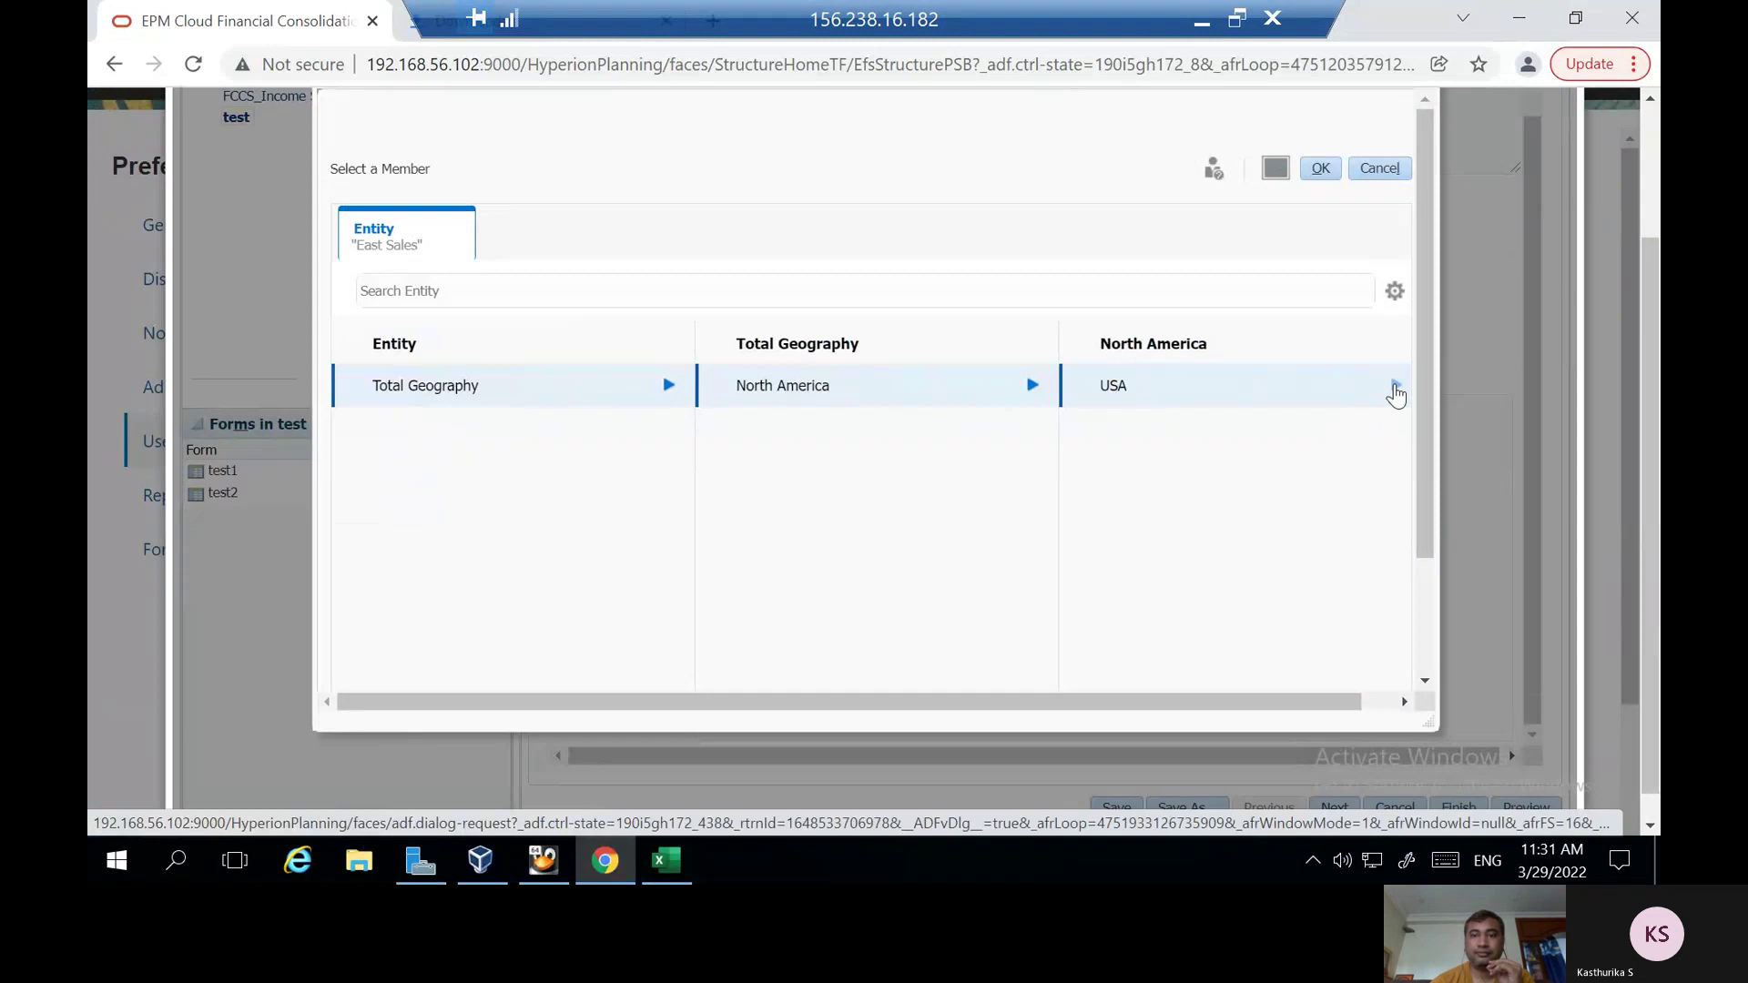
Set the form's entity user variable to West Sales, found under USA Sales in the North America hierarchy
{"action": "left_click", "coordinate": [1396, 390]}
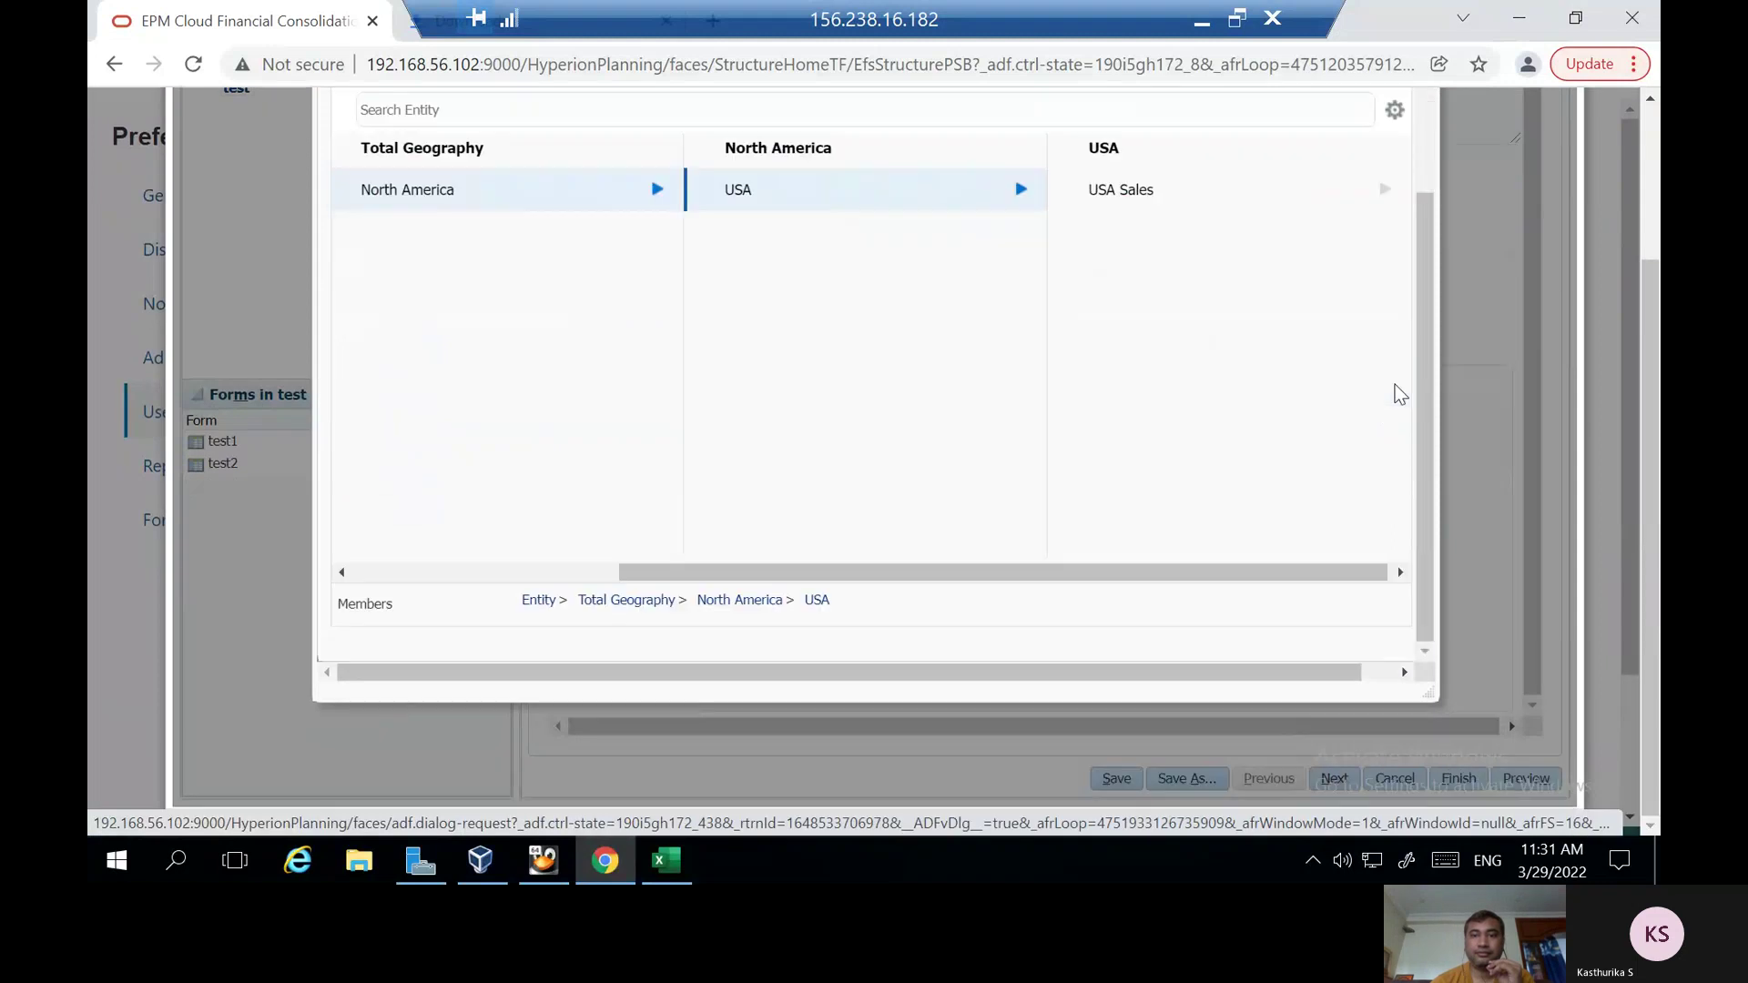
{"action": "left_click", "coordinate": [1228, 198]}
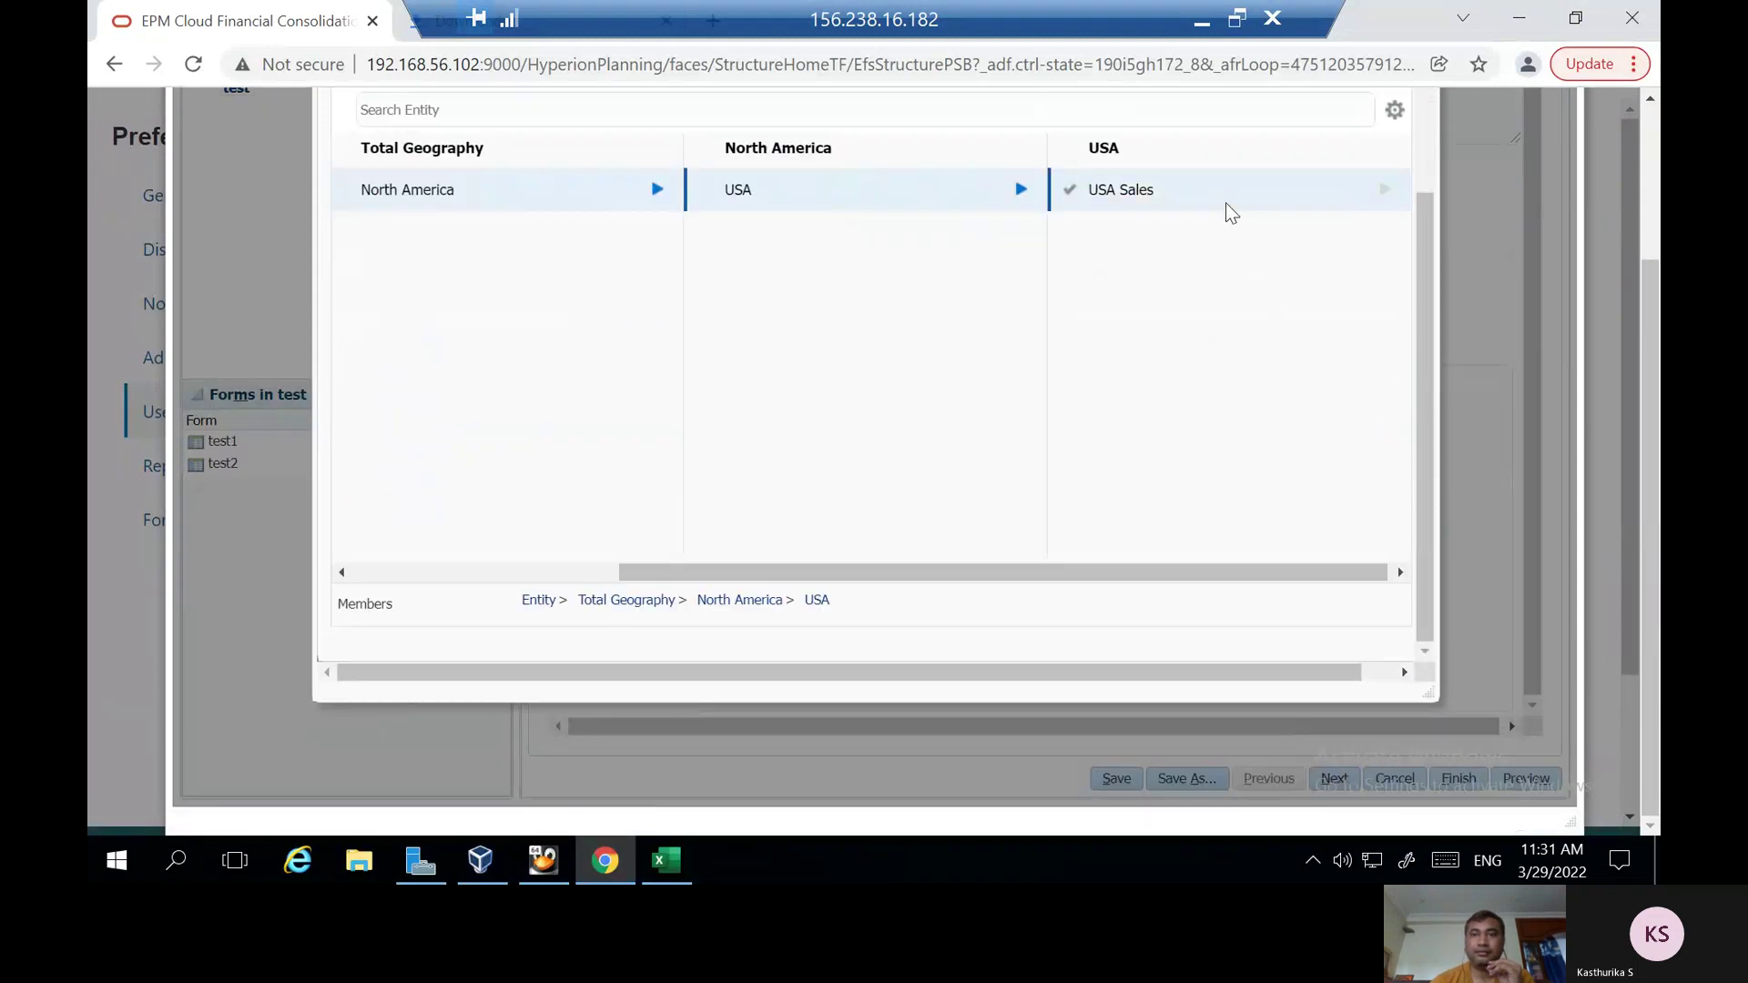
{"action": "left_click", "coordinate": [1386, 191]}
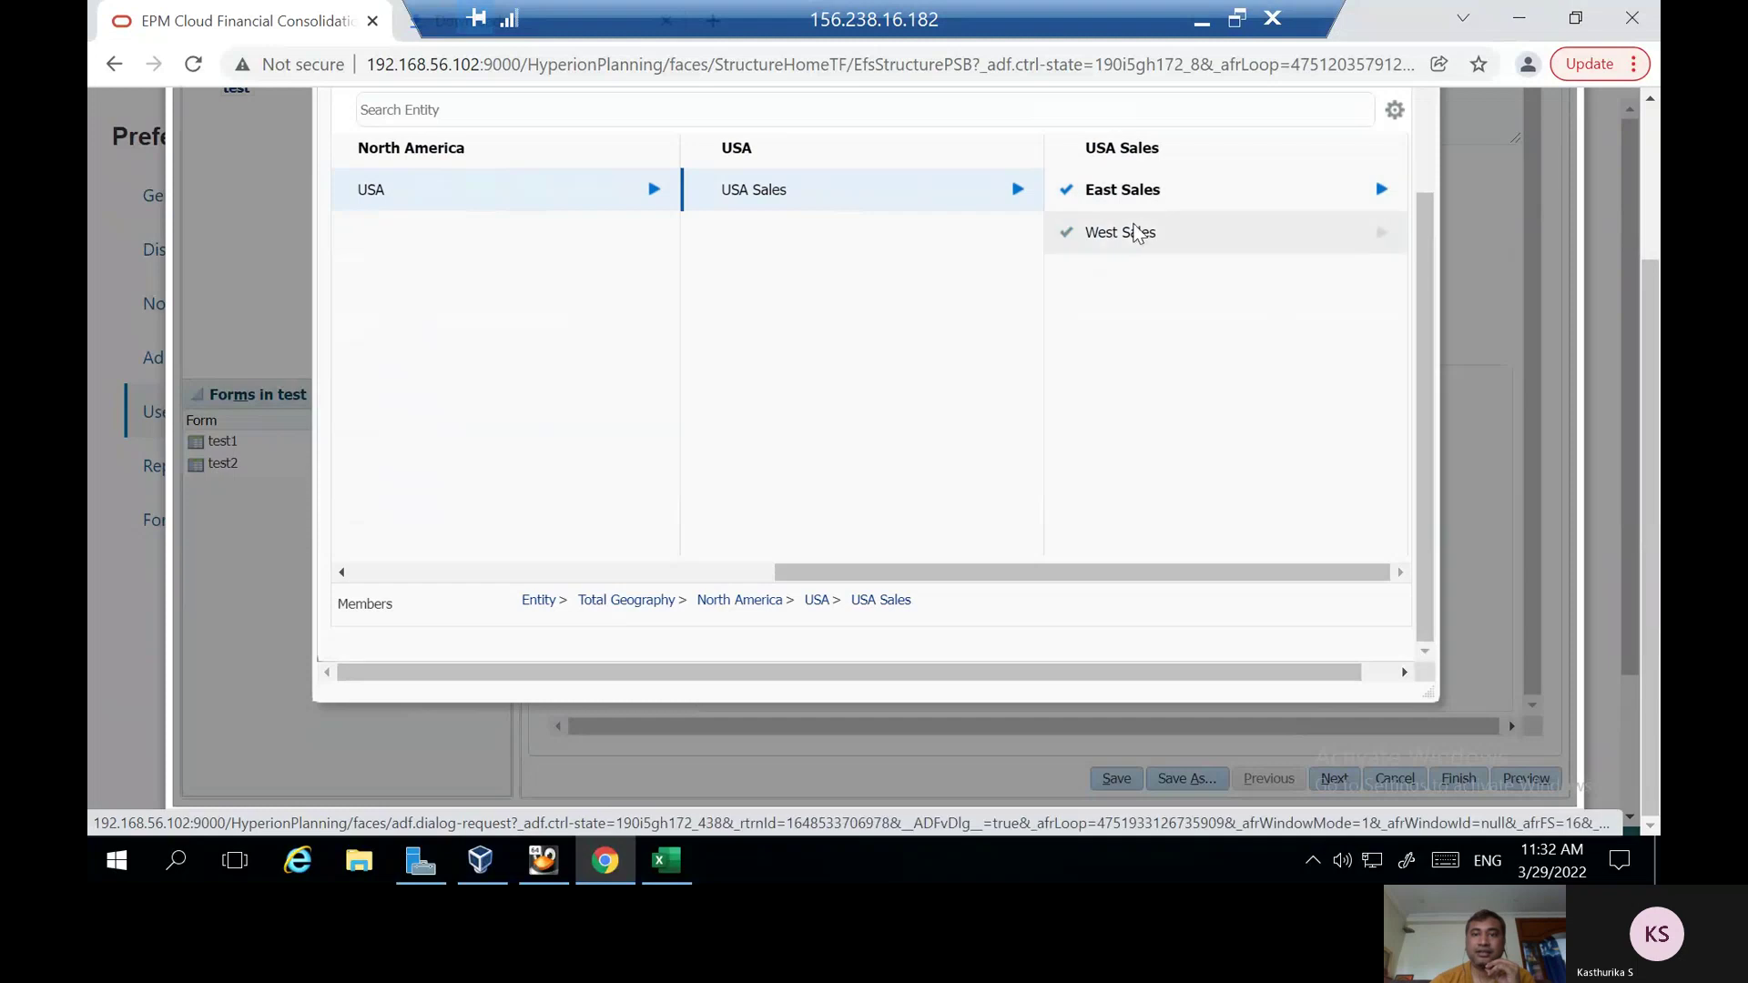
{"action": "left_click", "coordinate": [1107, 197]}
{"action": "left_click", "coordinate": [1109, 233]}
{"action": "scroll", "coordinate": [1228, 277], "scroll_direction": "up", "scroll_amount": 2}
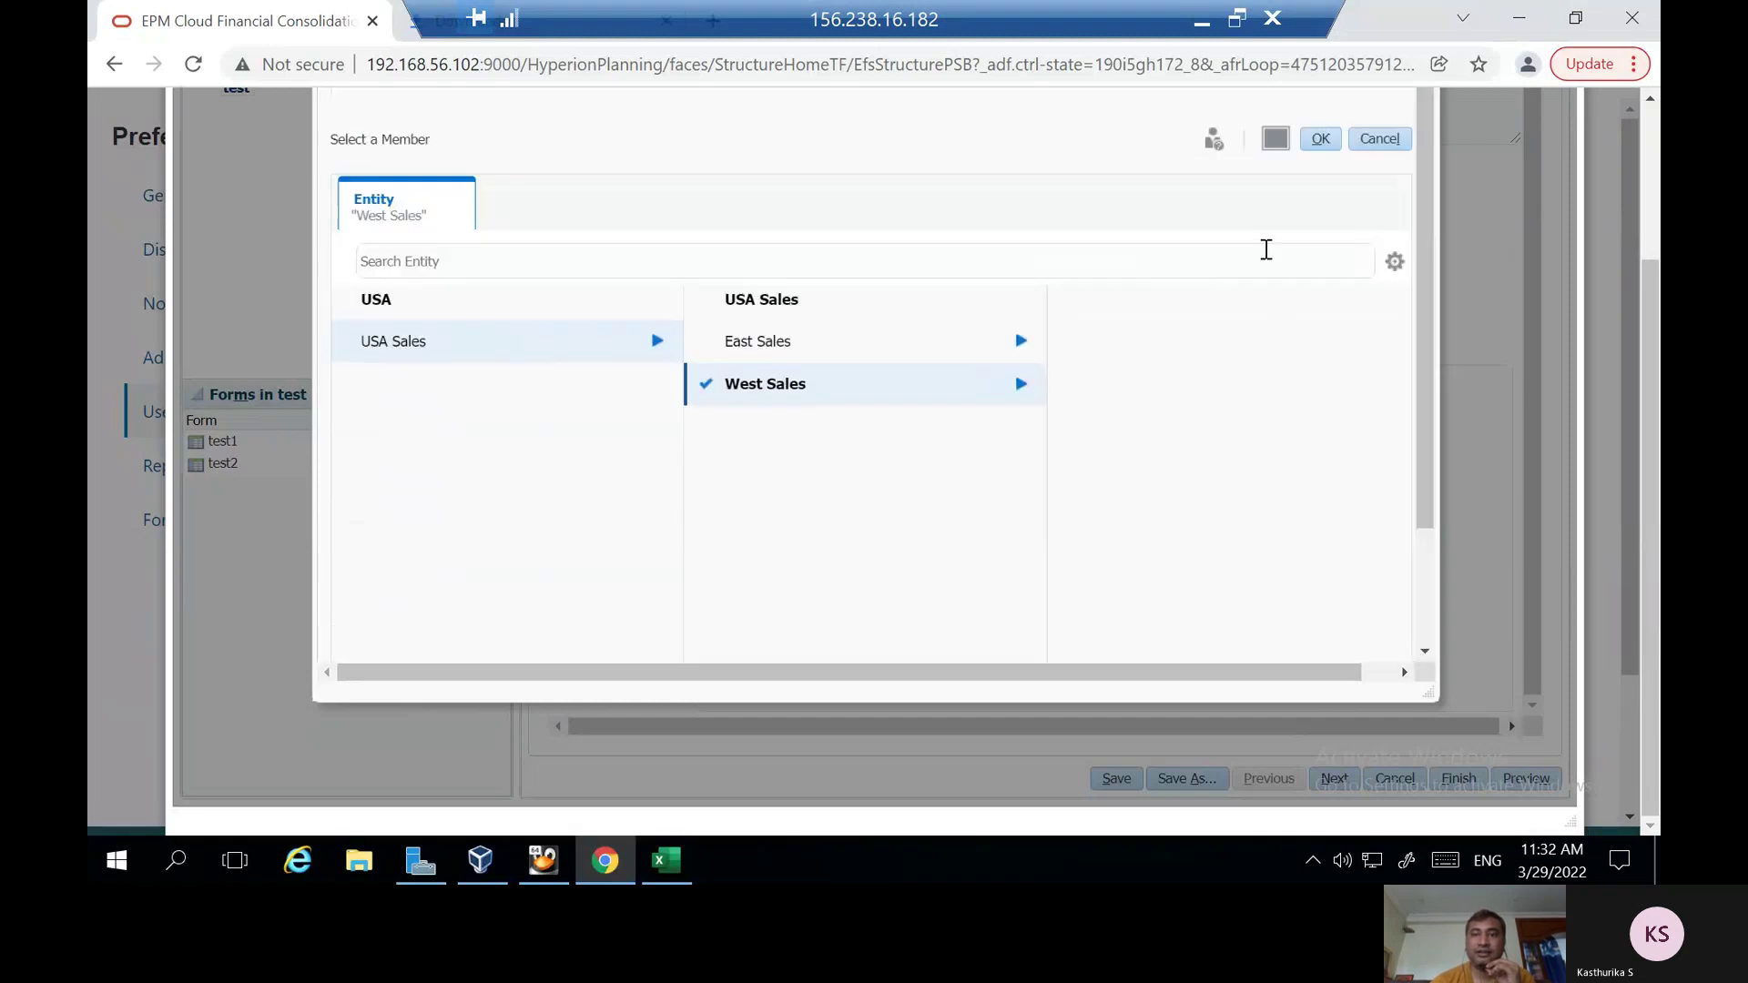
{"action": "left_click", "coordinate": [1321, 138]}
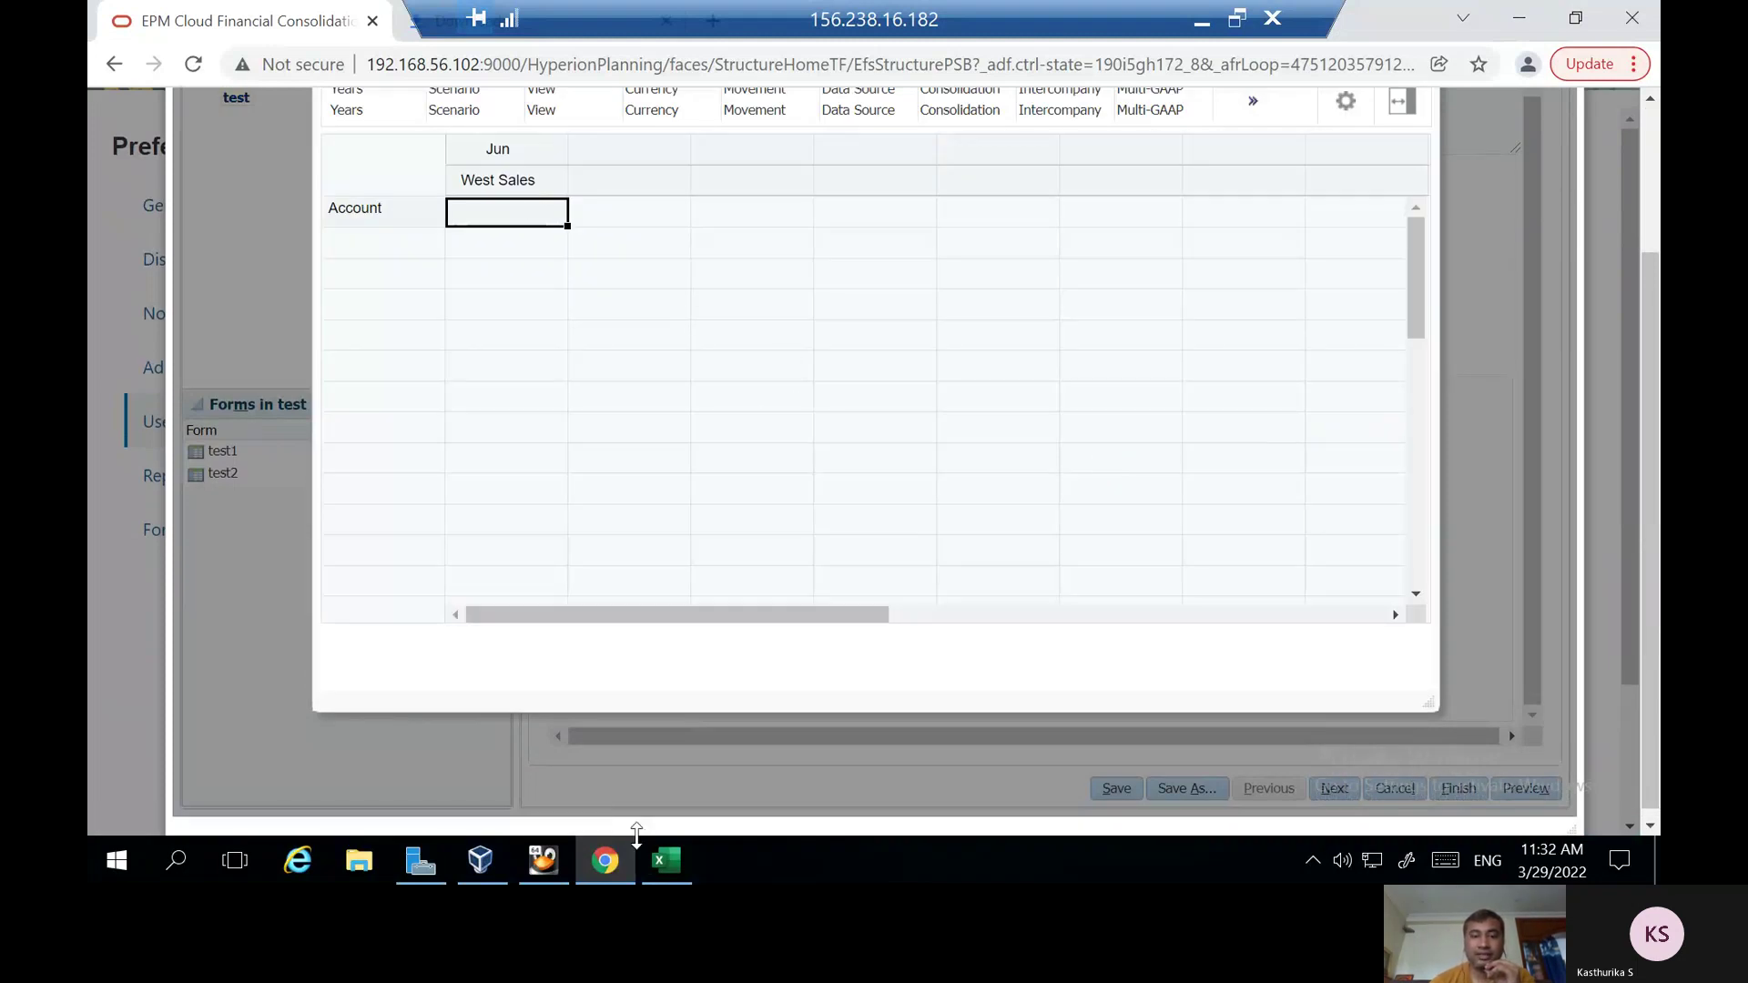
Switch to Excel and refresh the test2 form to pick up the changed user variable
{"action": "left_click", "coordinate": [667, 865]}
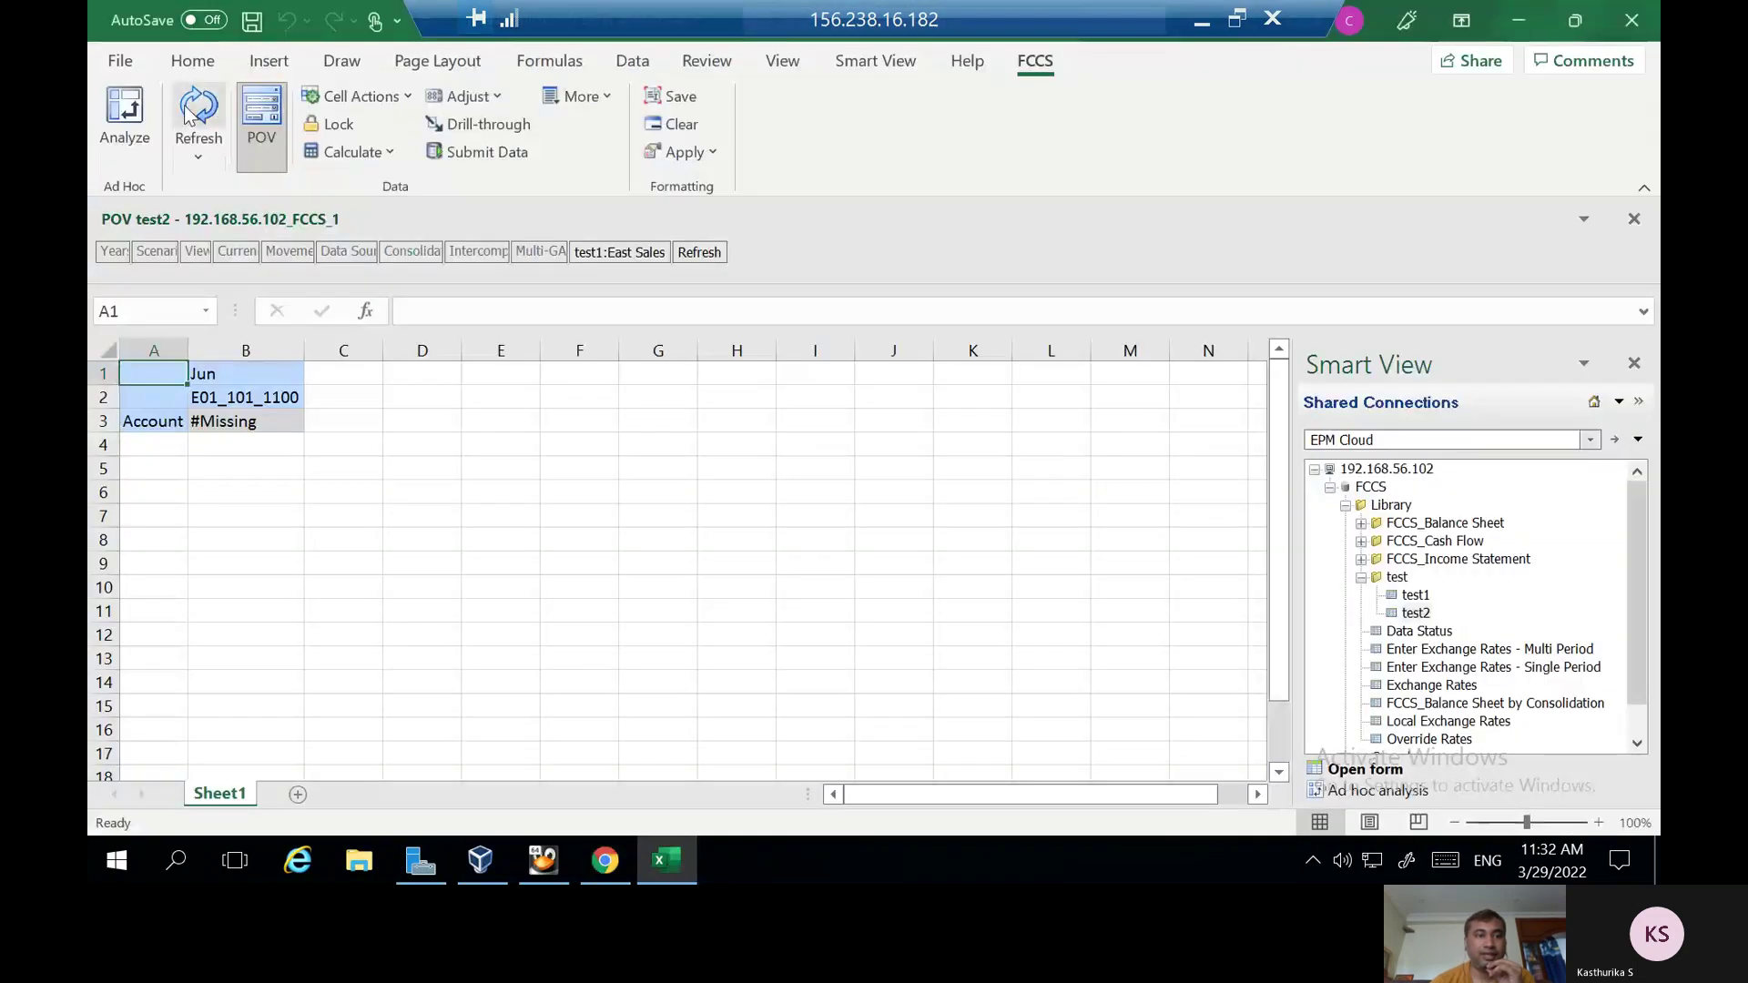
{"action": "left_click", "coordinate": [215, 113]}
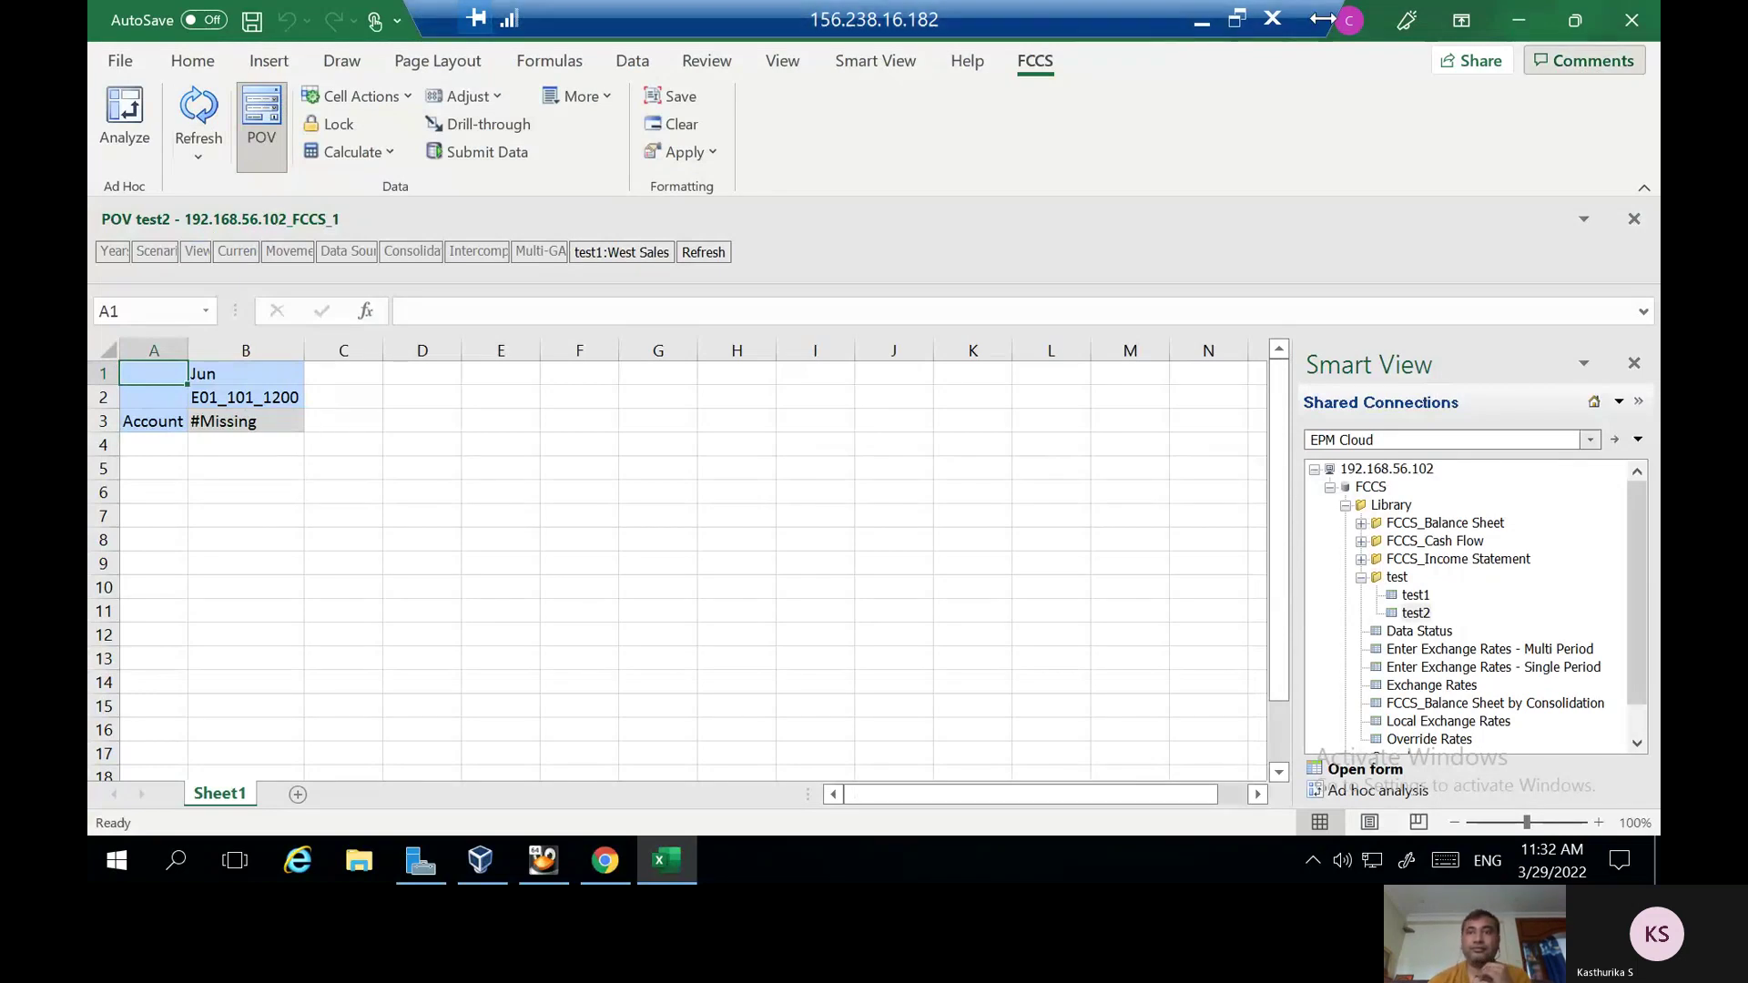
Switch to the PowerPoint presentation and review slide 8, the summary of artifacts that use user variables
{"action": "left_click", "coordinate": [1198, 21]}
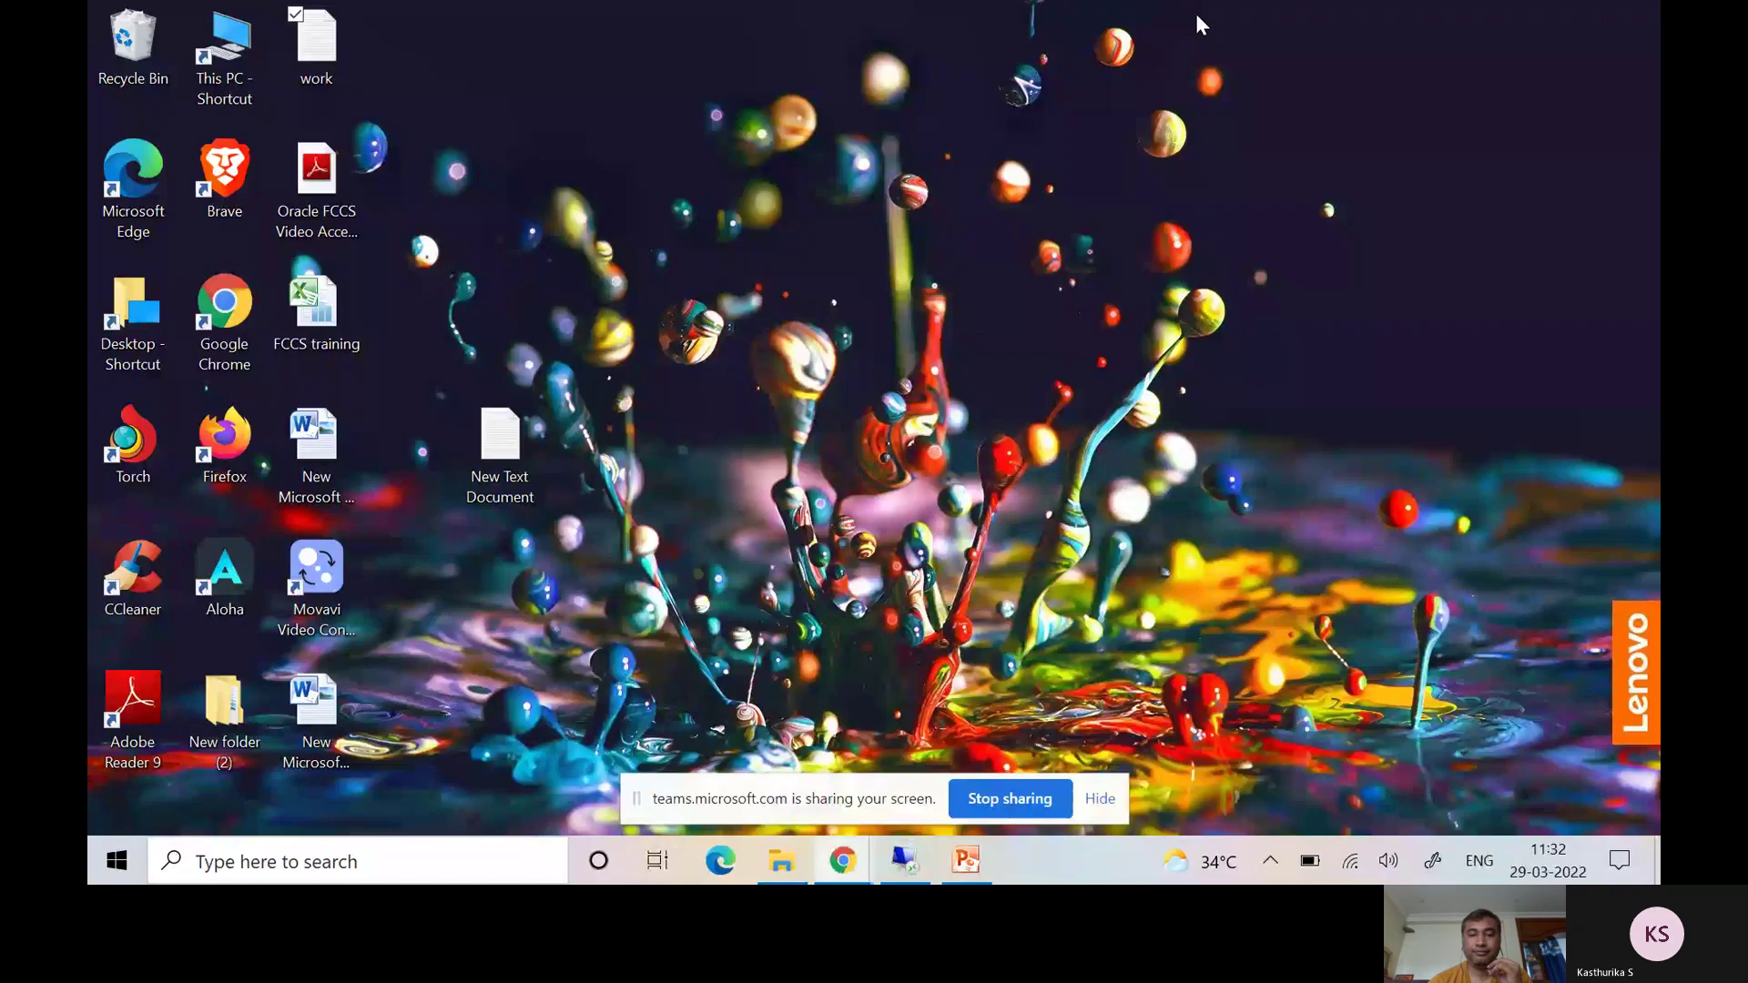
{"action": "left_click", "coordinate": [967, 862]}
{"action": "left_click", "coordinate": [205, 784]}
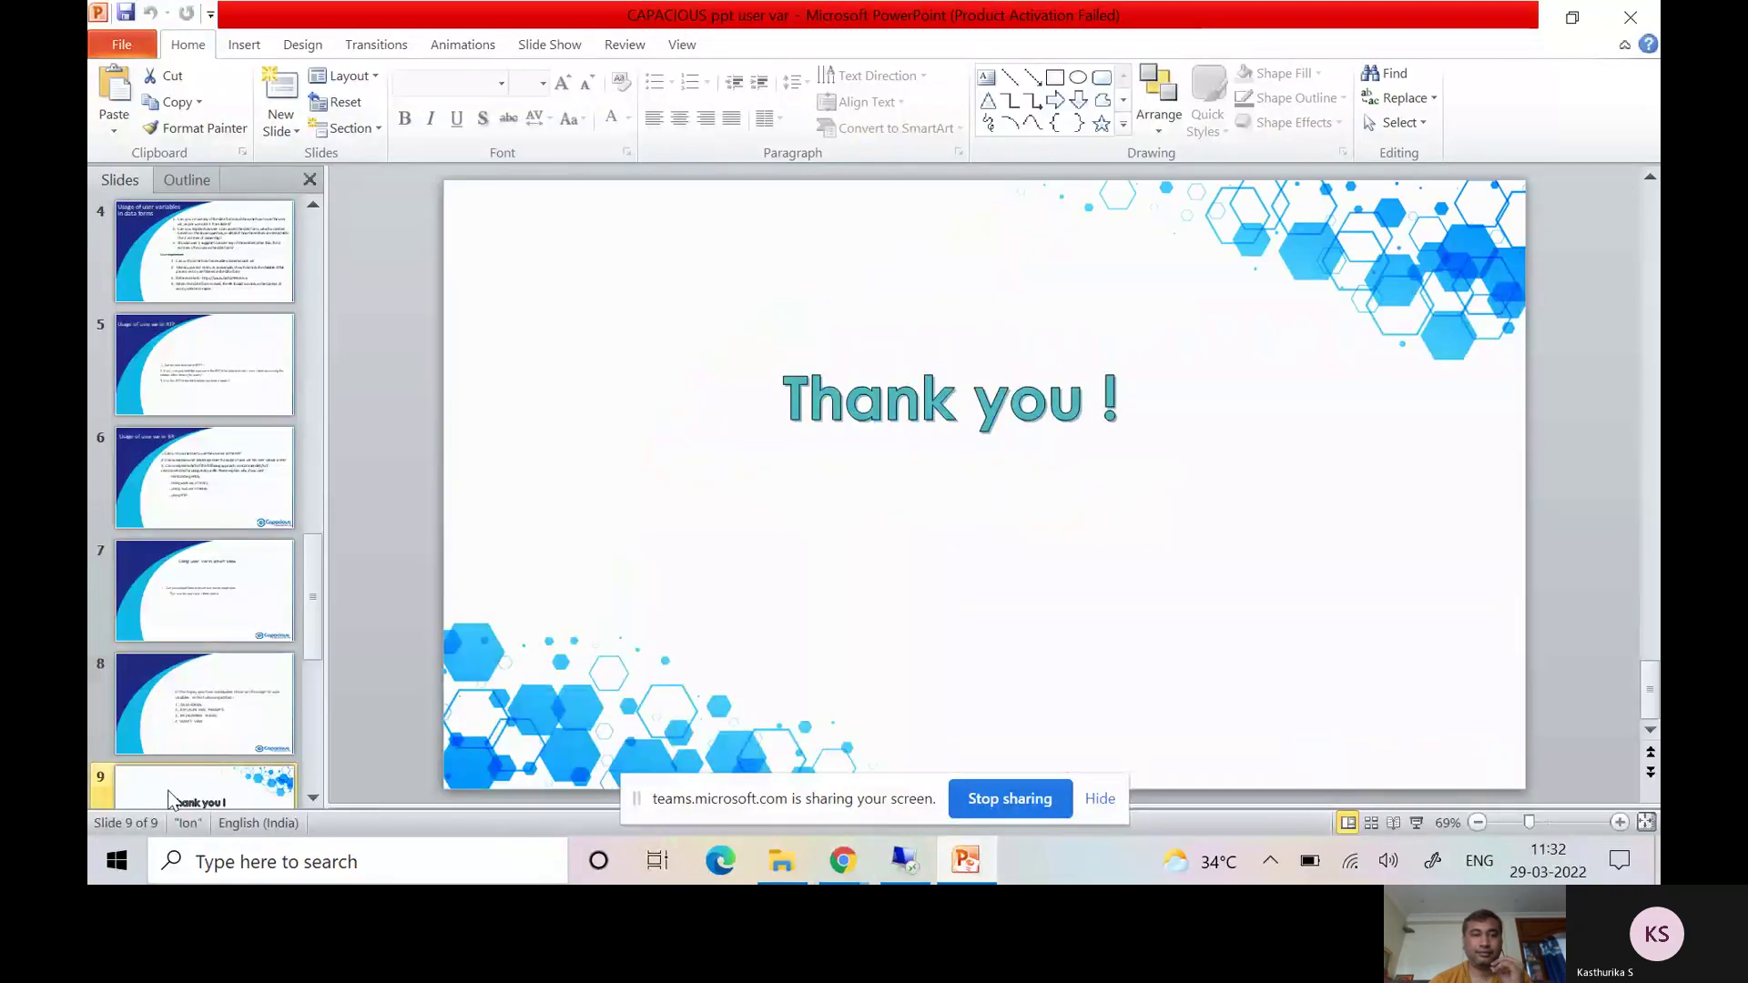
{"action": "left_click", "coordinate": [258, 713]}
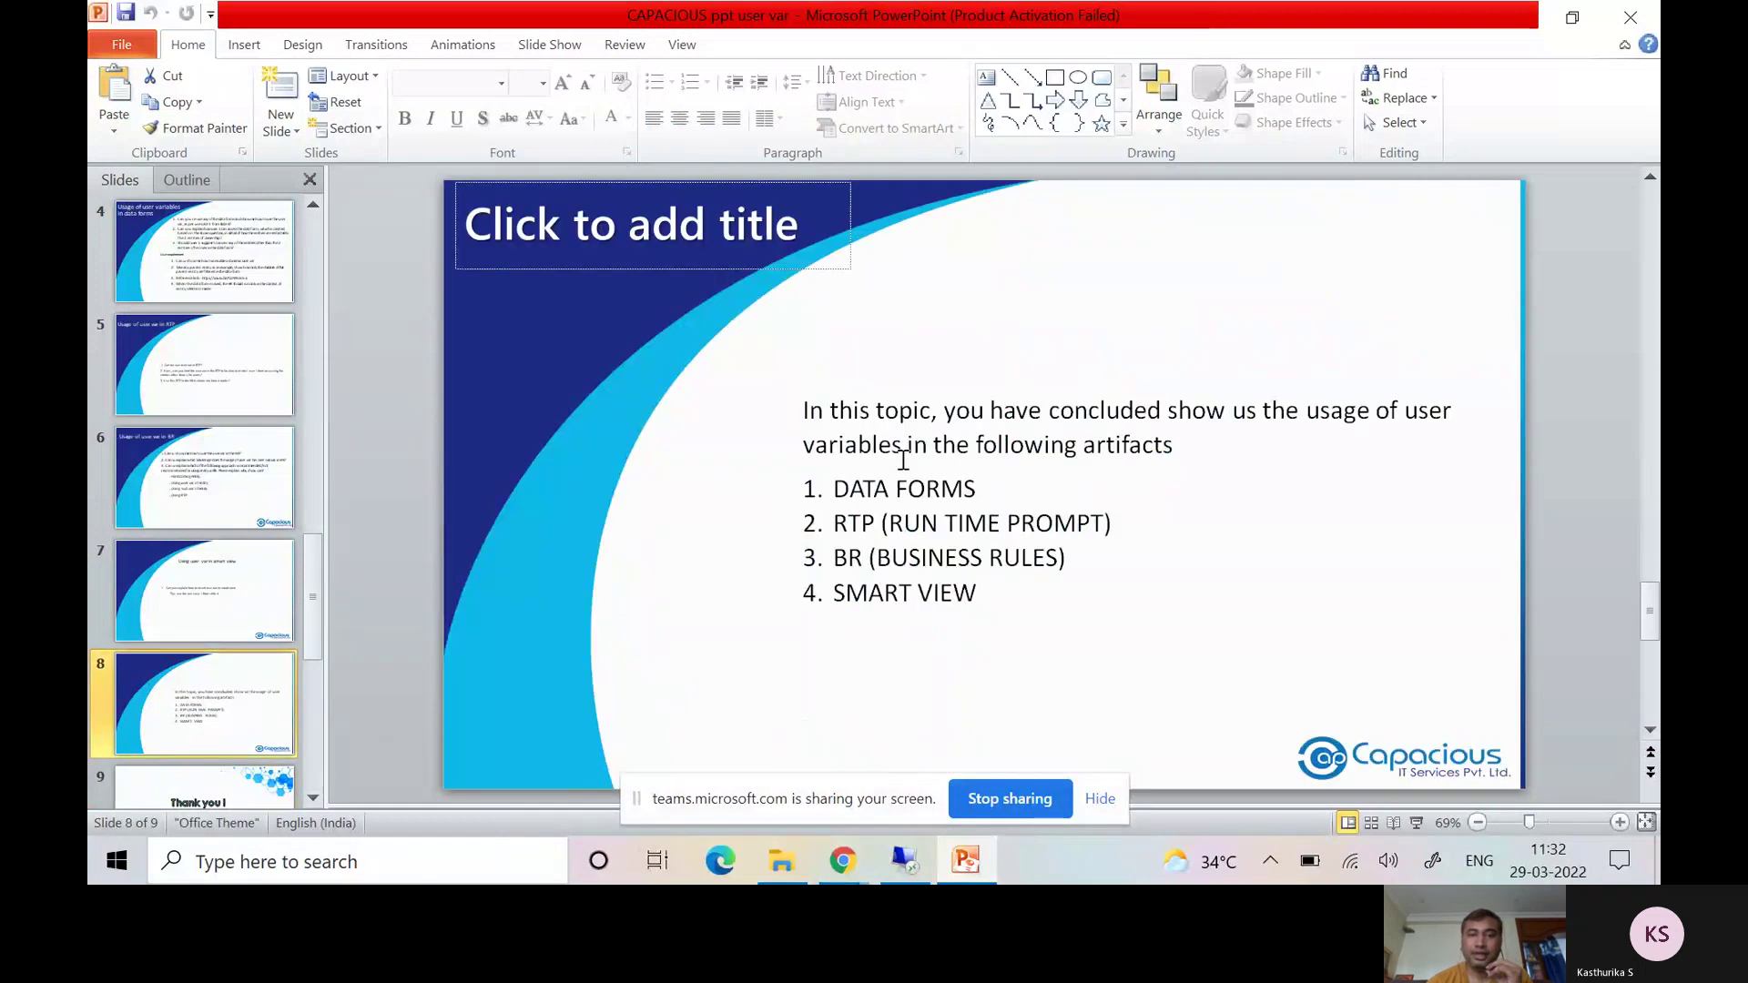